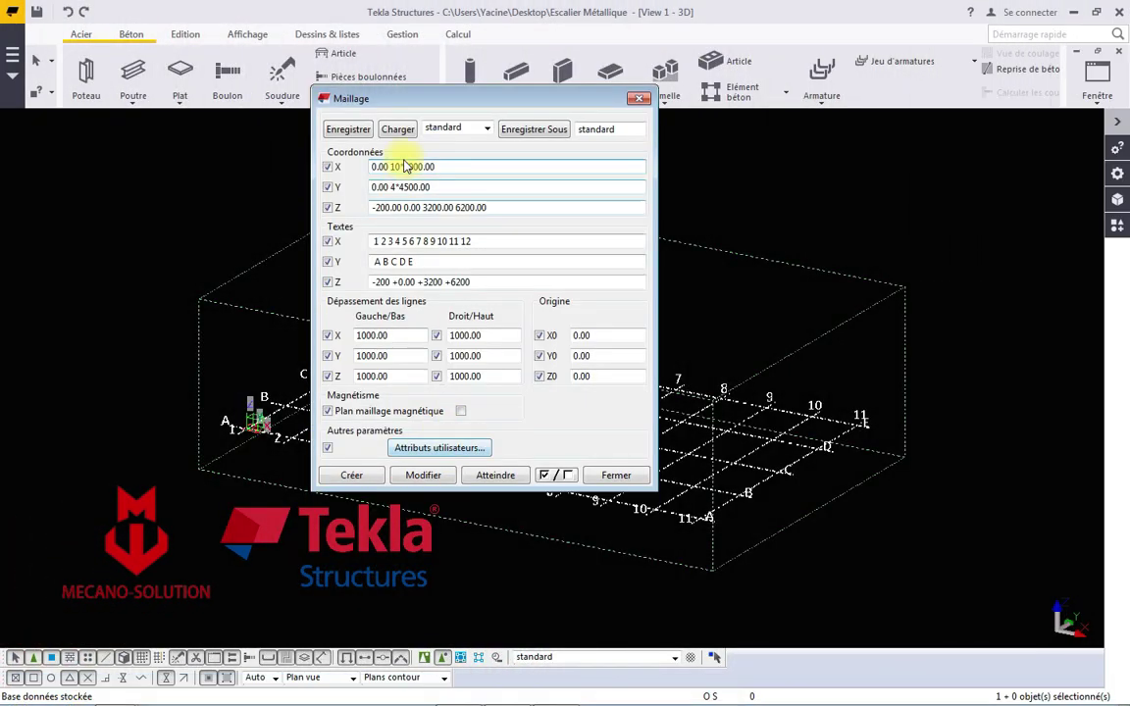
# Set the grid X and Y coordinates to '0.00 3000.00' and Z levels to '0 2300'.
pyautogui.moveTo(403, 171); pyautogui.dragTo(392, 187)
pyautogui.click(394, 186)
pyautogui.write('4*')
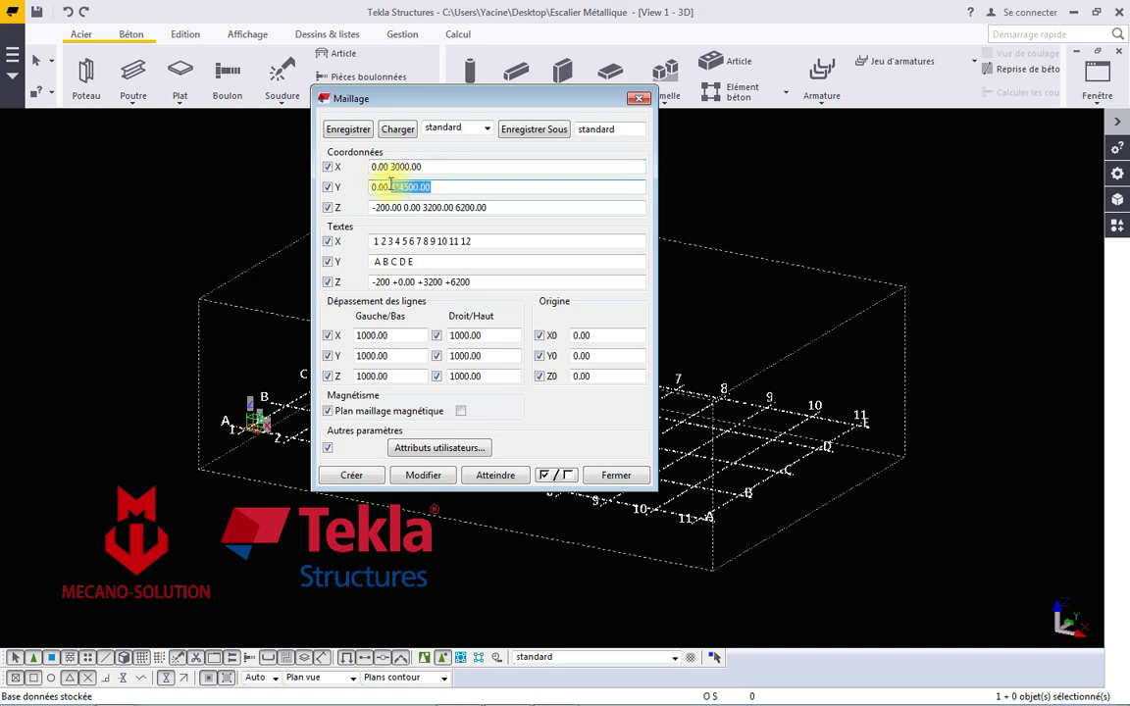
pyautogui.write('.00')
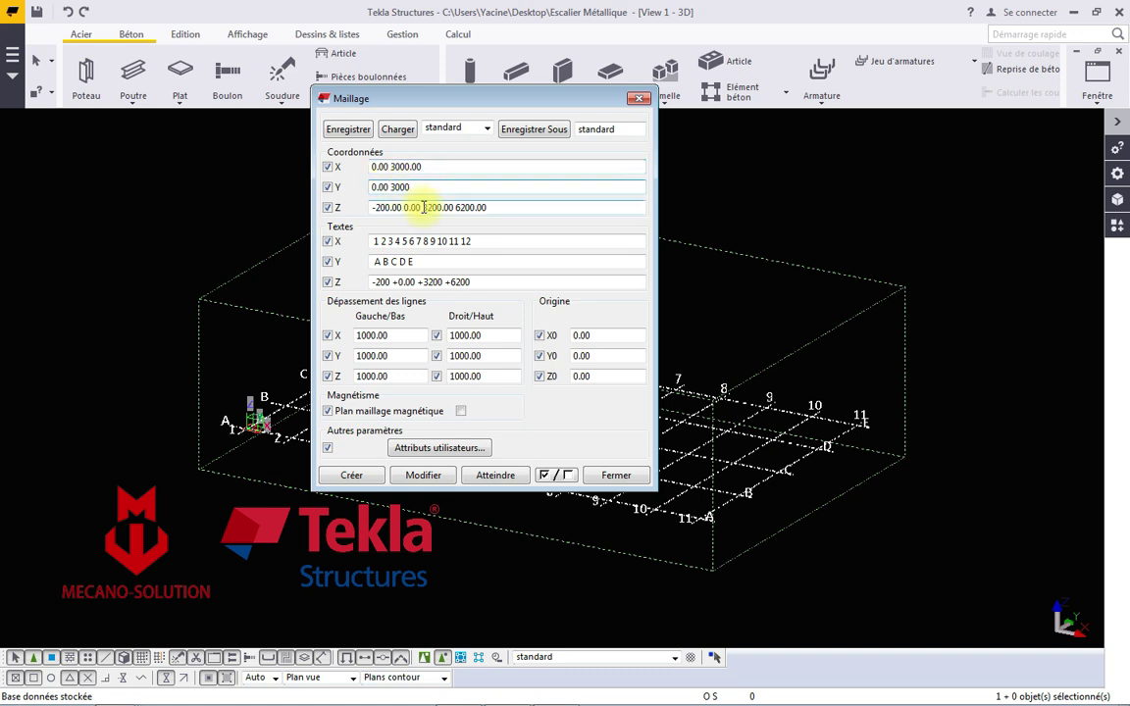
pyautogui.moveTo(492, 207); pyautogui.dragTo(345, 208)
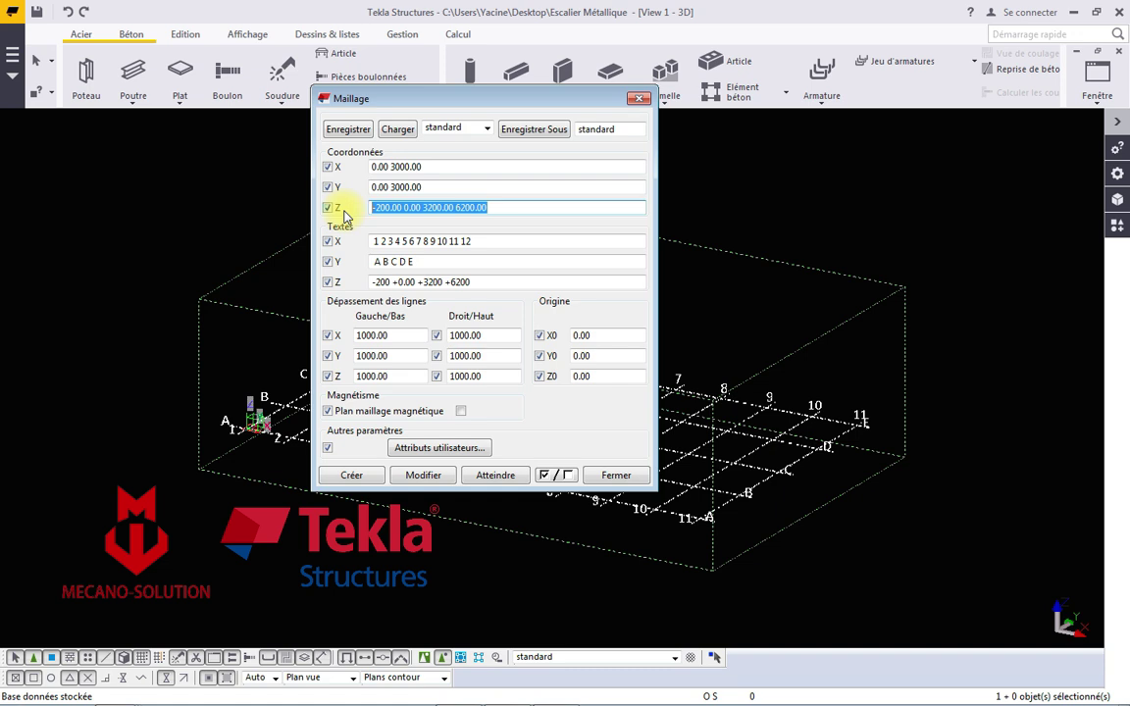
pyautogui.write('0 2300')
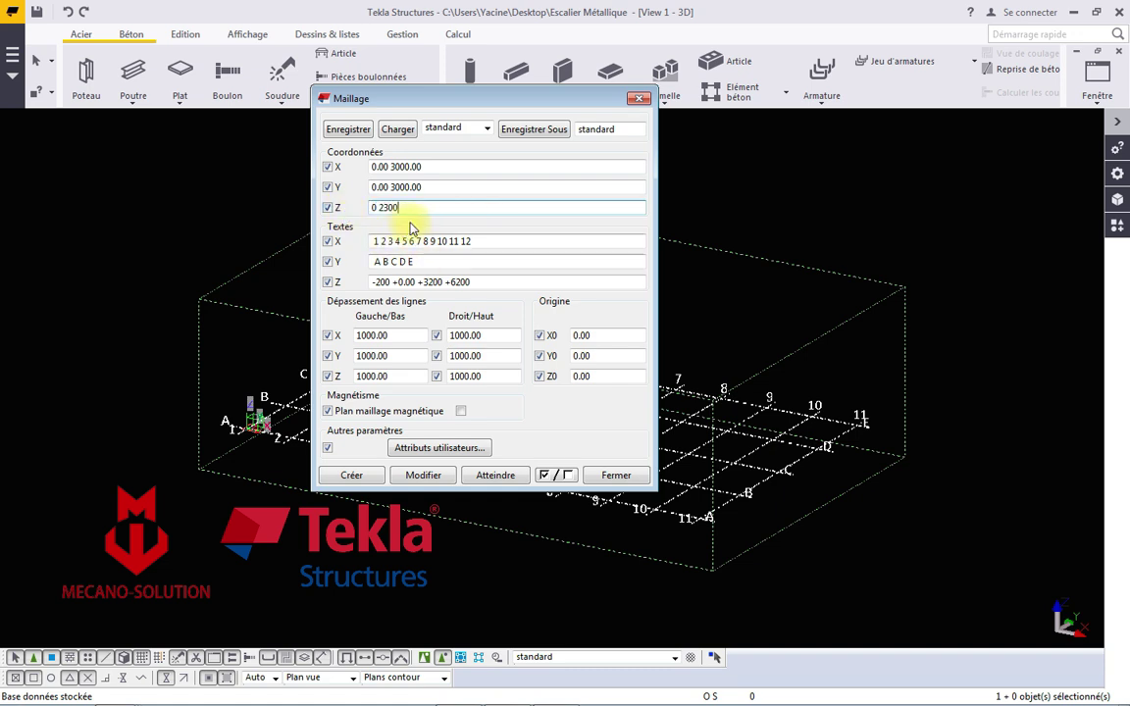
# Copy the levels '0 2300' into the Z labels and apply them to the existing grid.
pyautogui.moveTo(437, 208); pyautogui.dragTo(370, 208)
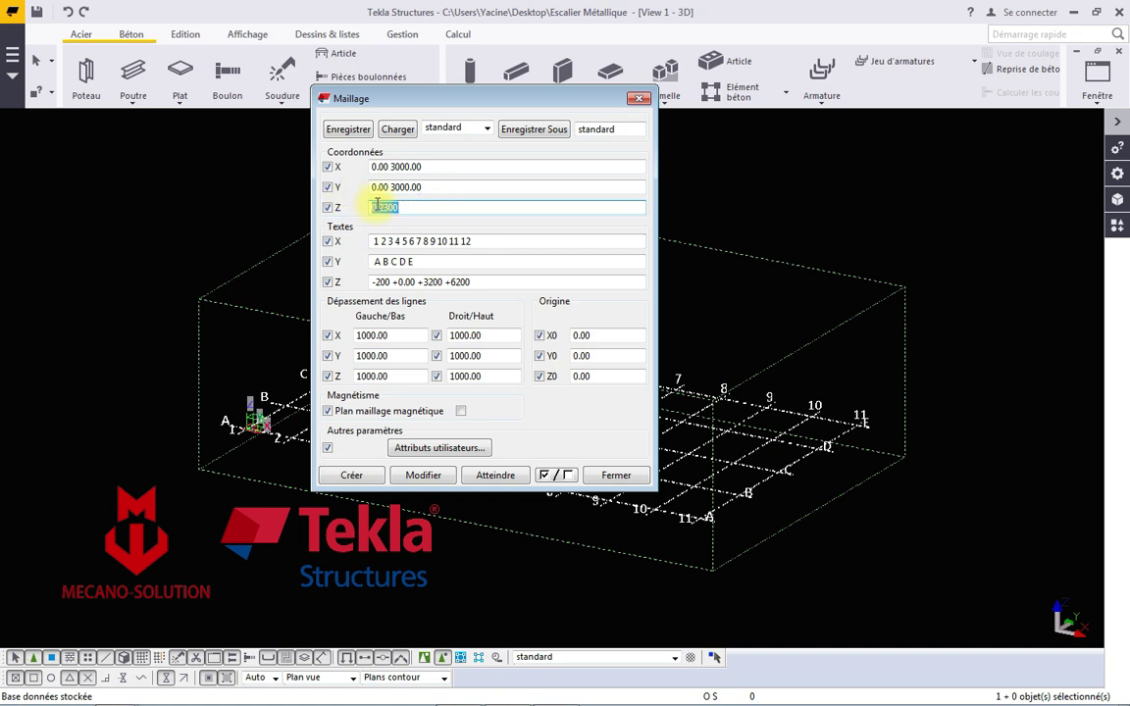
pyautogui.rightClick(376, 207)
pyautogui.click(418, 256)
pyautogui.moveTo(492, 280); pyautogui.dragTo(373, 281)
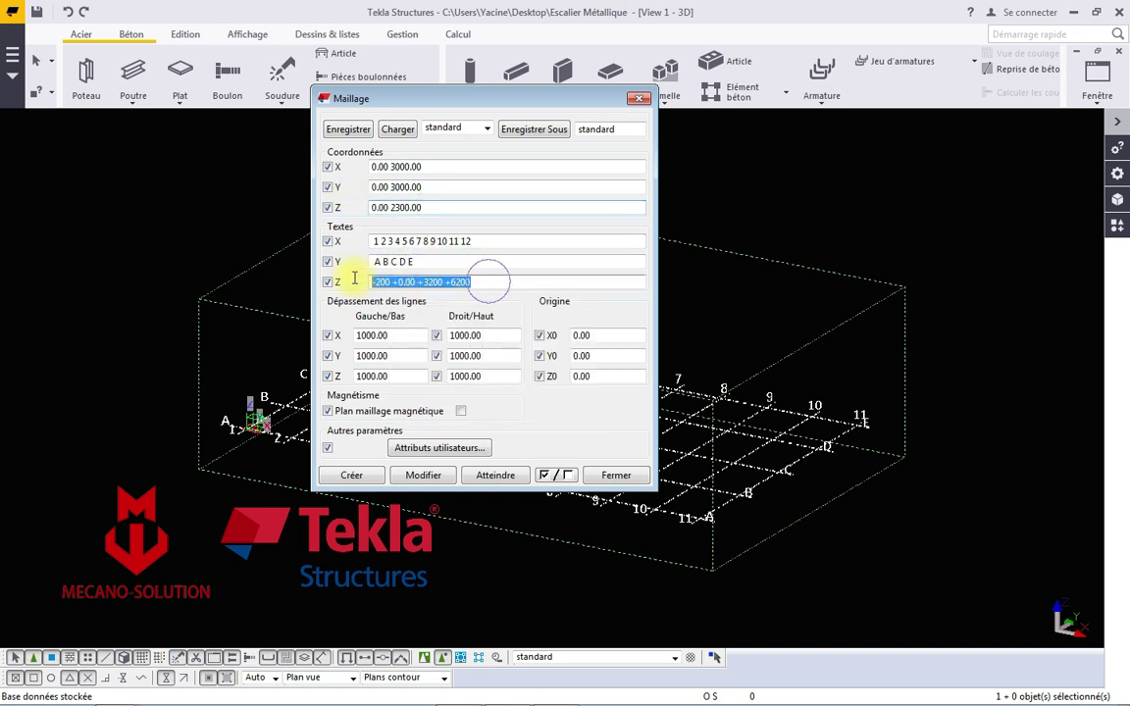
pyautogui.rightClick(430, 283)
pyautogui.click(449, 349)
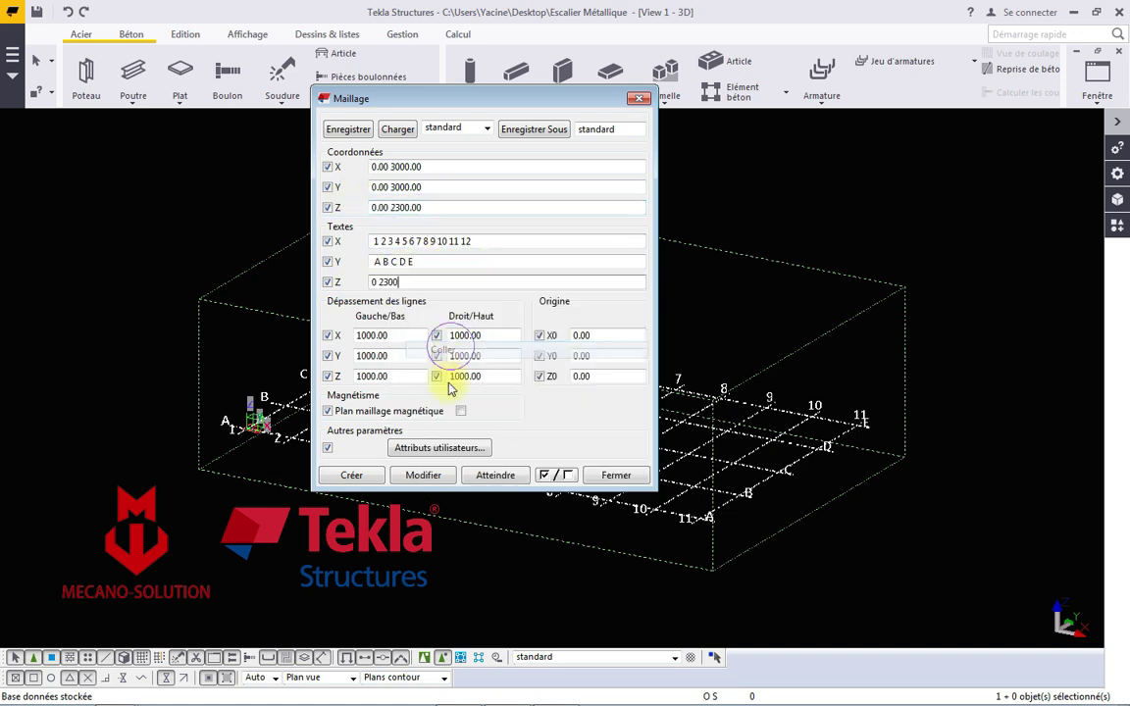
pyautogui.click(441, 474)
pyautogui.click(500, 376)
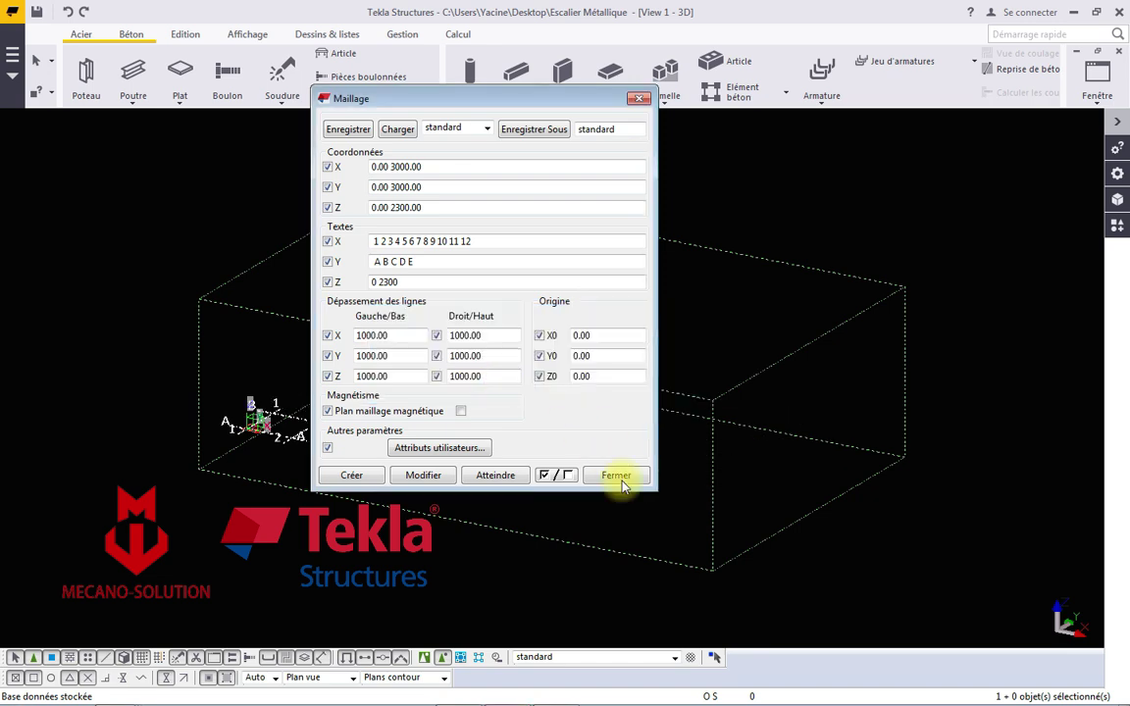
# Close the grid settings and fit the whole model in the view.
pyautogui.click(615, 473)
pyautogui.scroll(3, 512, 332)
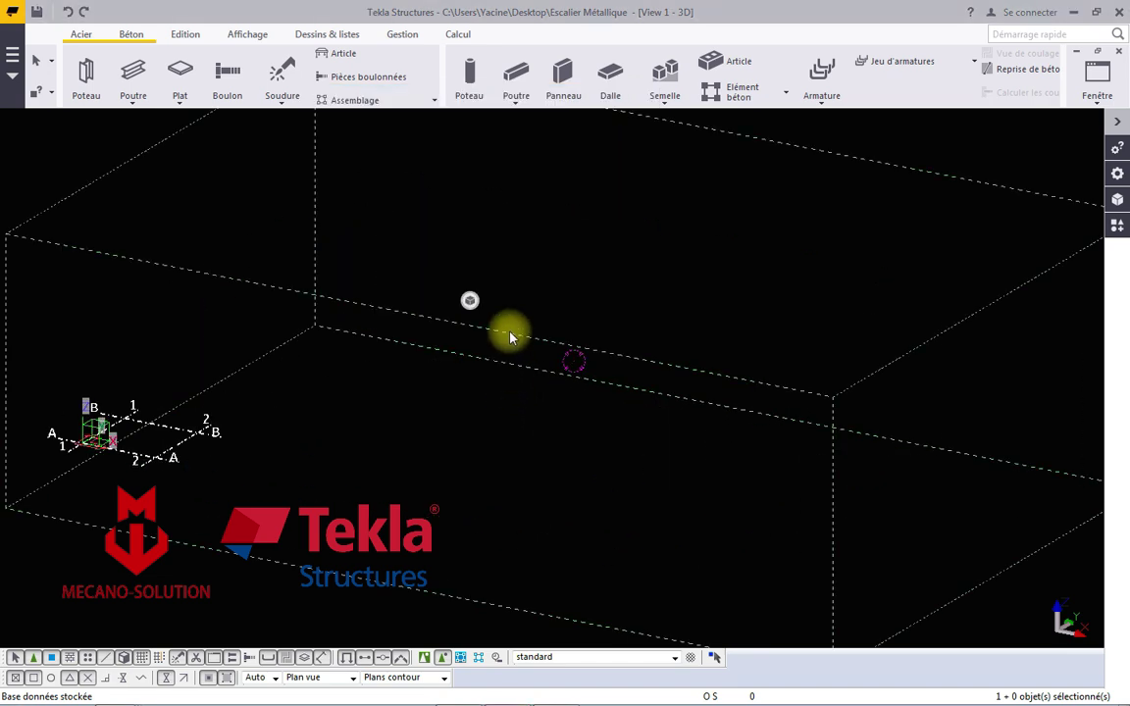
pyautogui.rightClick(542, 251)
pyautogui.click(643, 325)
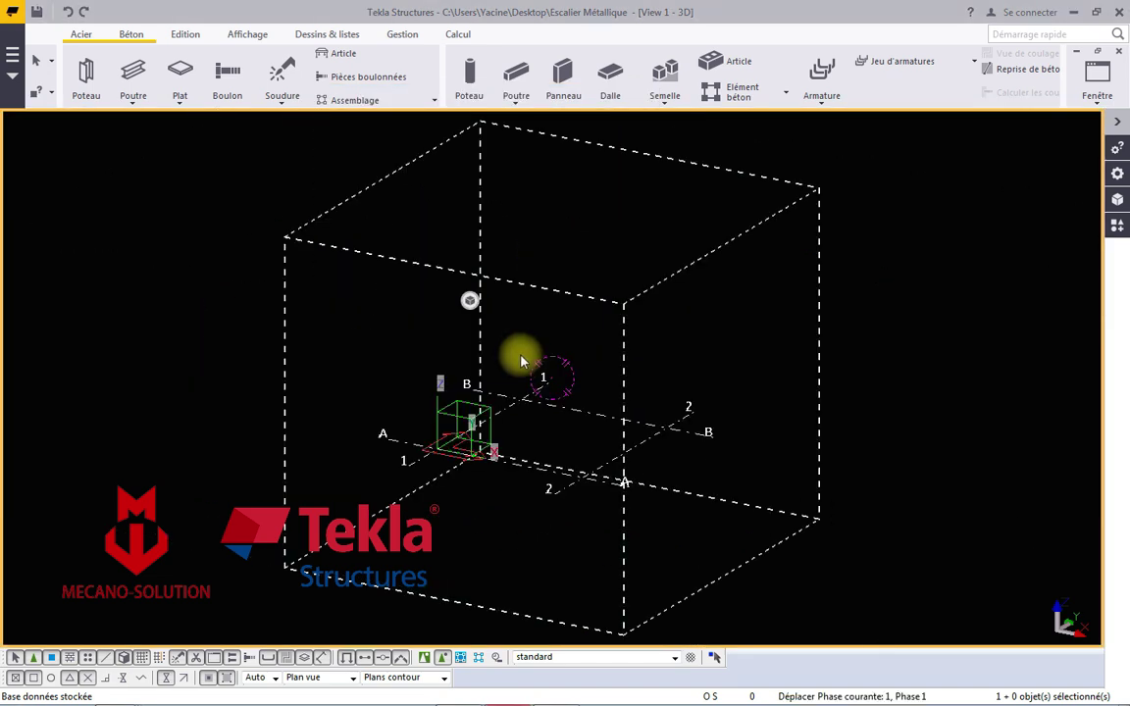
pyautogui.scroll(2, 521, 358)
pyautogui.scroll(2, 479, 447)
pyautogui.scroll(-1, 681, 373)
pyautogui.scroll(-1, 764, 303)
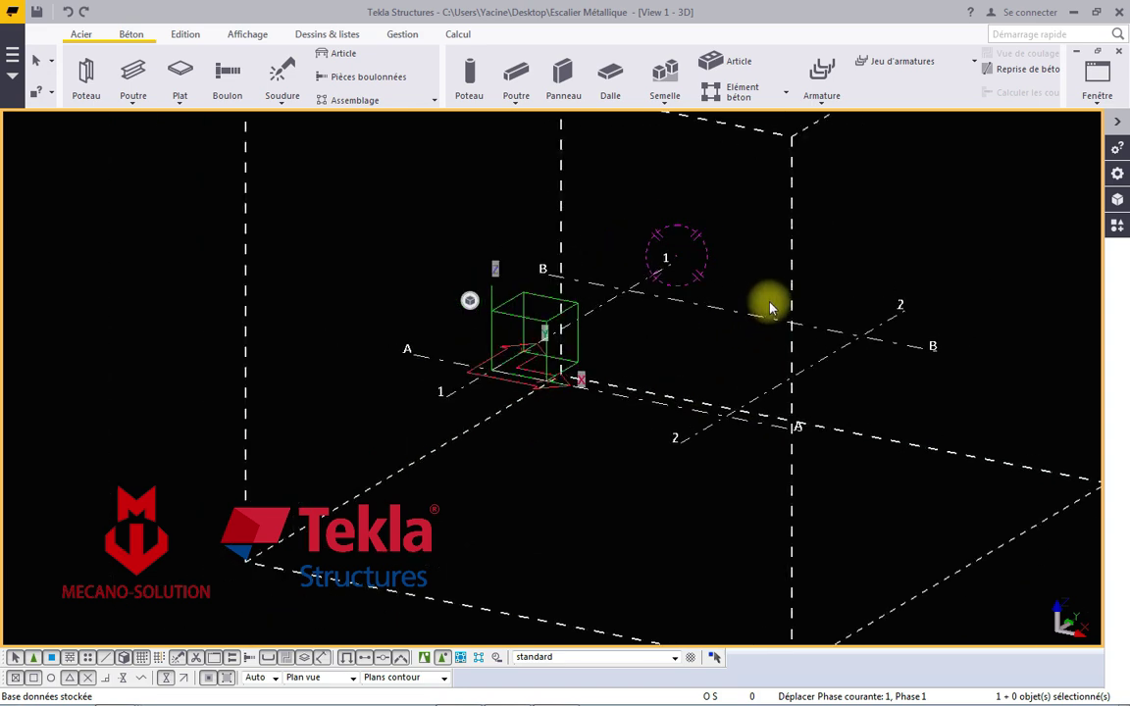
pyautogui.scroll(-2, 565, 327)
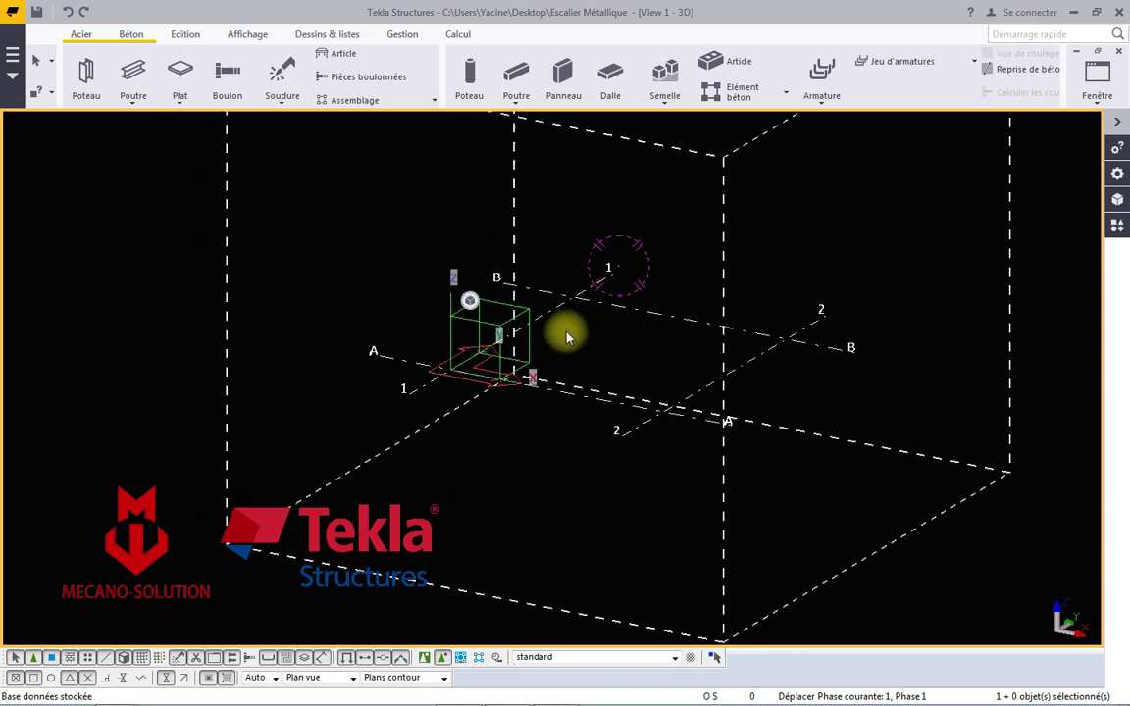
# Create a new view by two points, from the grid origin to the A/2 intersection.
pyautogui.click(249, 36)
pyautogui.click(153, 98)
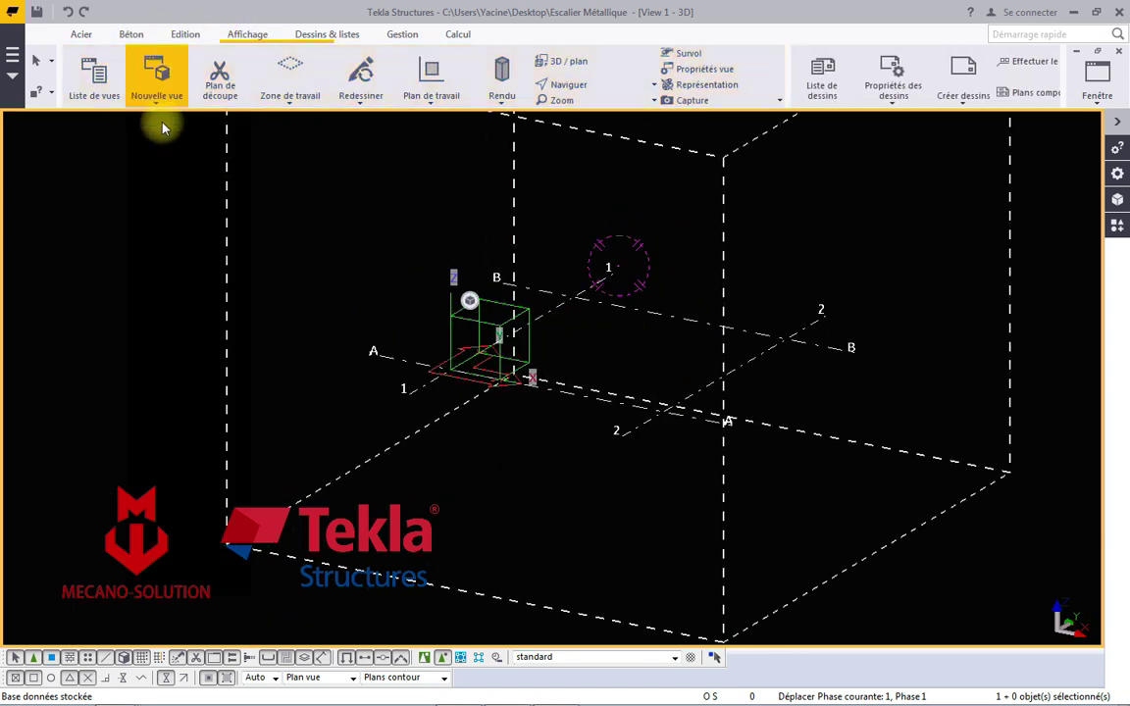
pyautogui.click(172, 159)
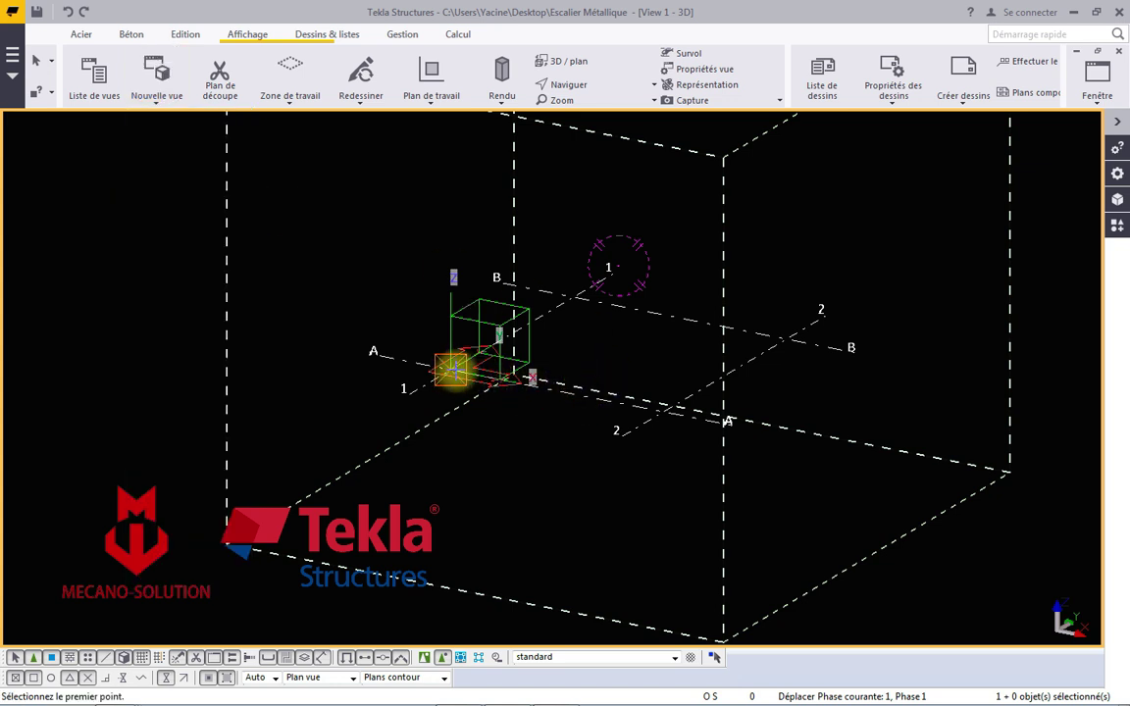
pyautogui.click(451, 369)
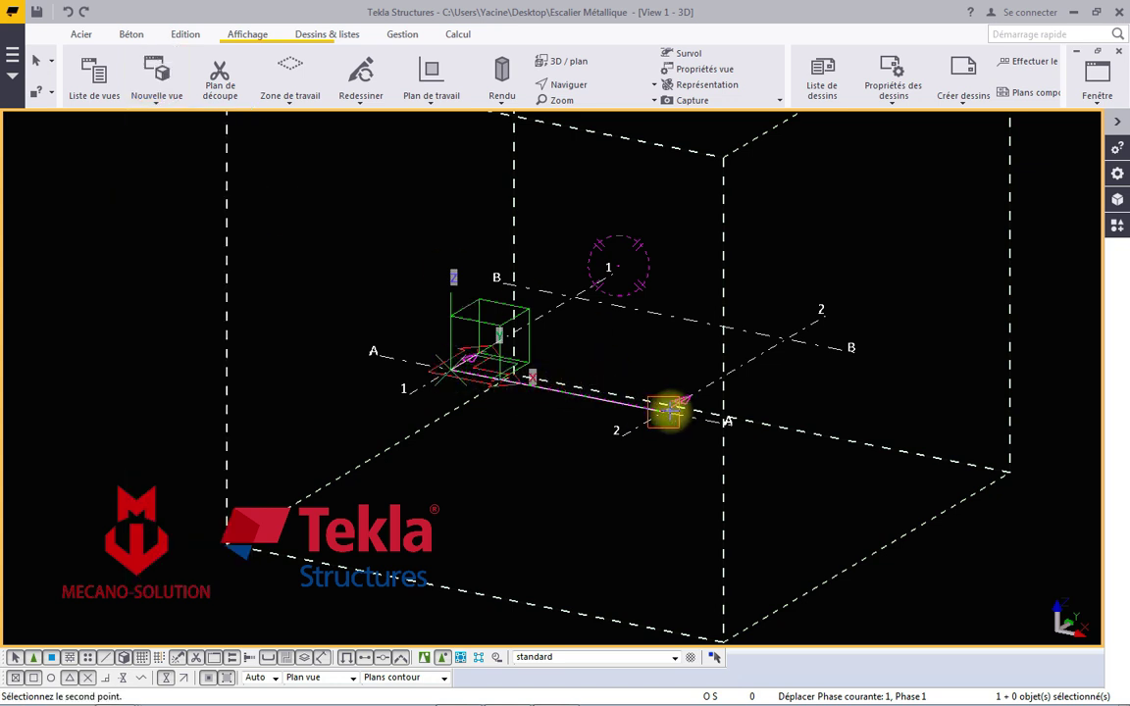
pyautogui.click(670, 416)
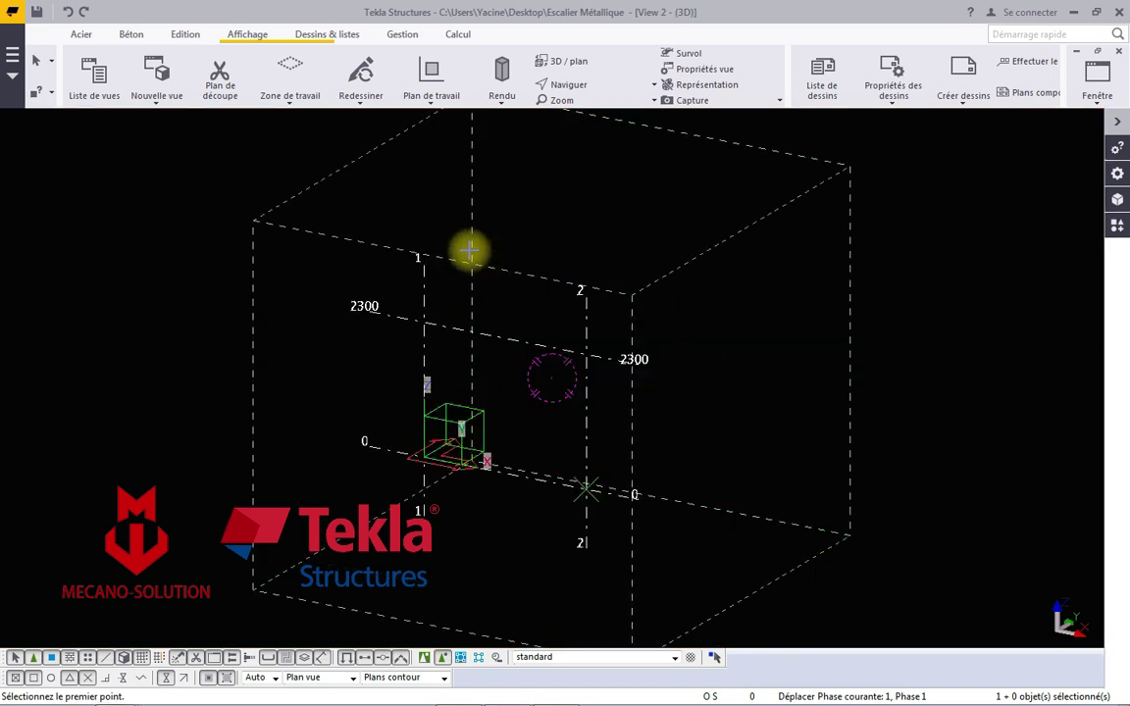
pyautogui.rightClick(469, 253)
pyautogui.click(536, 261)
# Set the new view's angle to Plan and apply it.
pyautogui.scroll(-2, 686, 334)
pyautogui.doubleClick(732, 344)
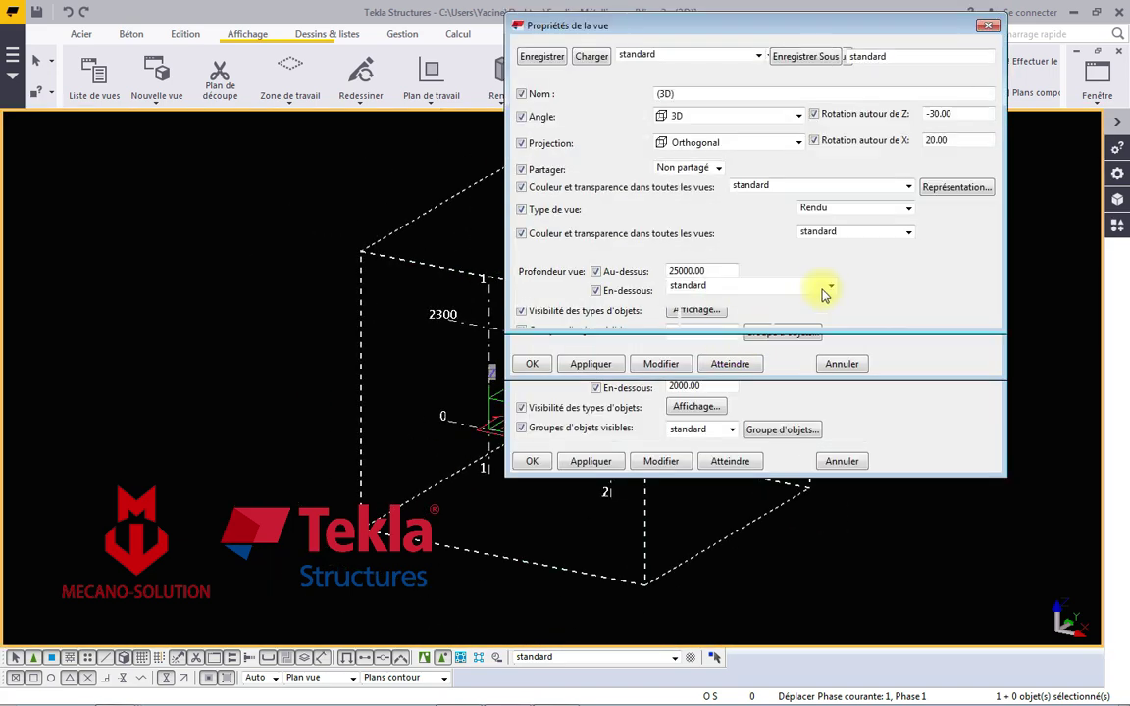
pyautogui.click(799, 115)
pyautogui.click(722, 129)
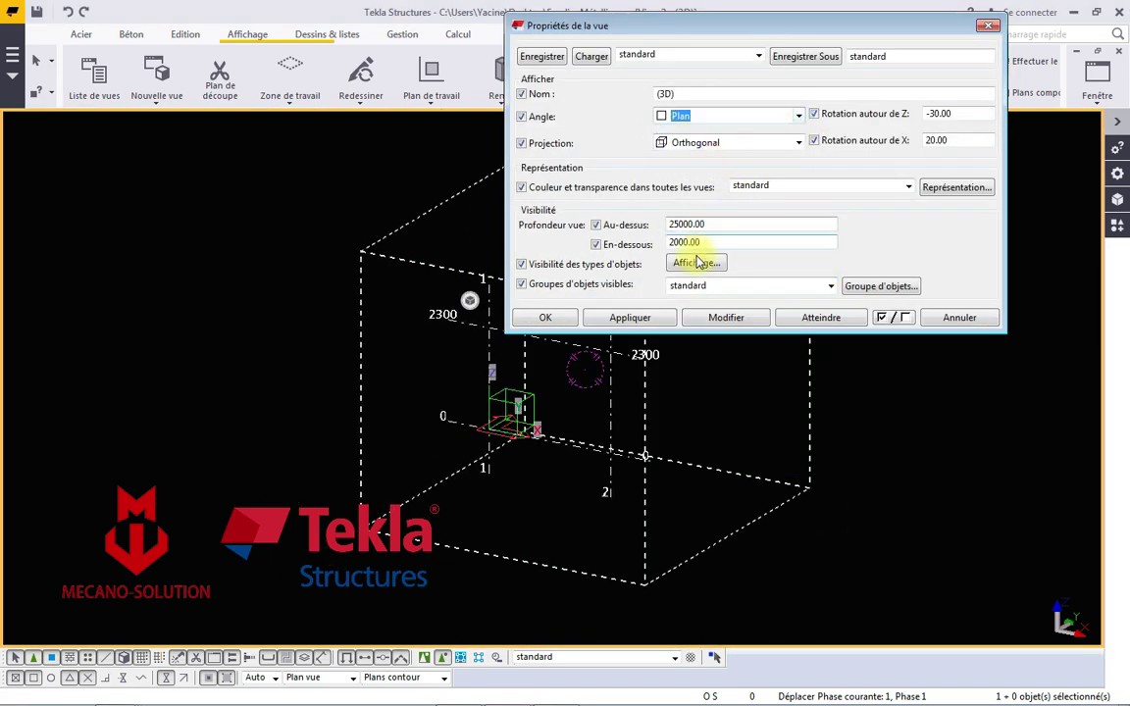
pyautogui.click(724, 318)
pyautogui.click(543, 318)
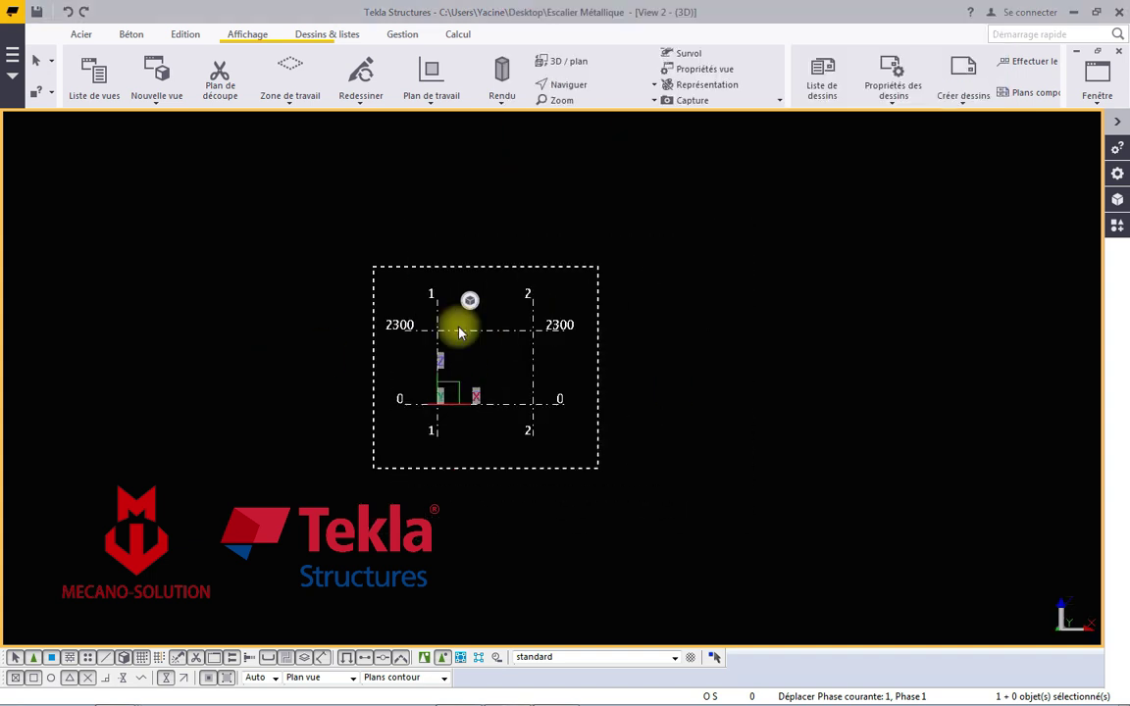
pyautogui.click(1097, 73)
# From View 1 - 3D, create a view by two points from B/1 to A/1.
pyautogui.click(1072, 189)
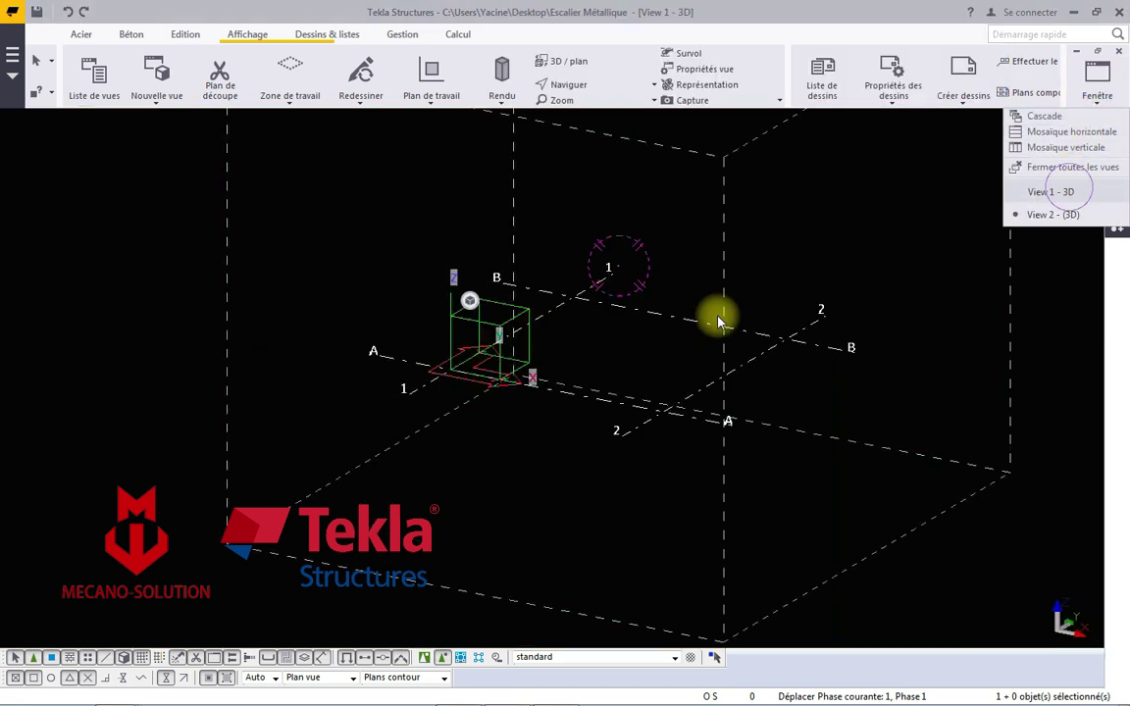
pyautogui.click(156, 88)
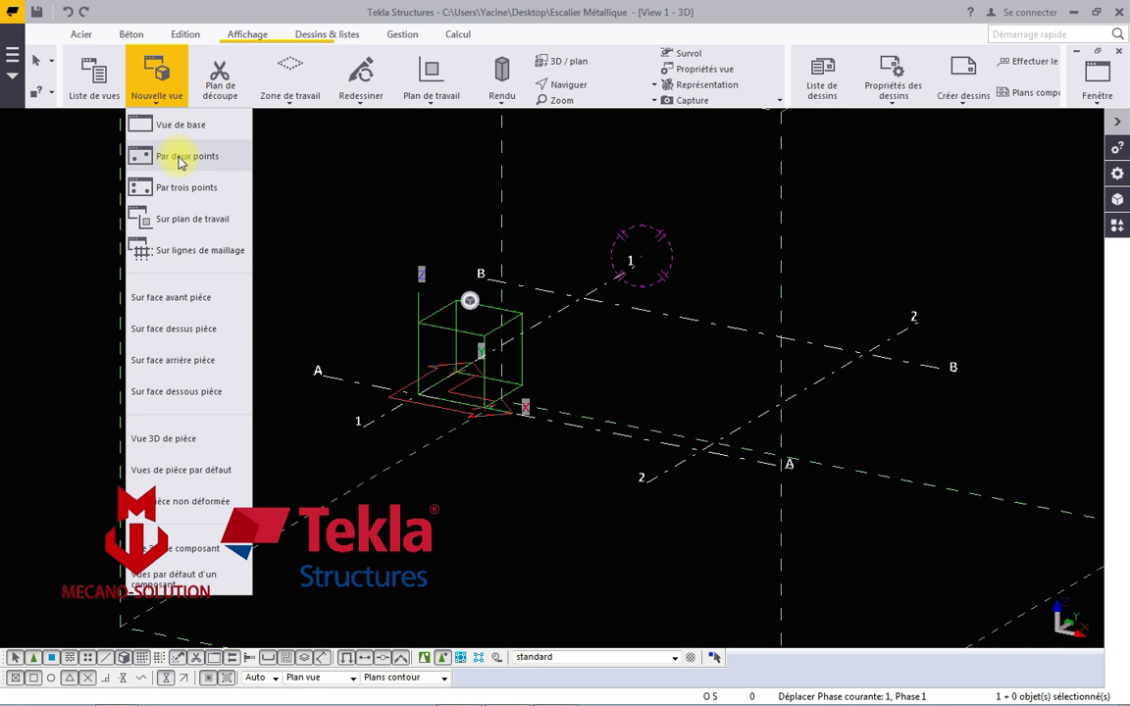
pyautogui.click(179, 156)
pyautogui.click(584, 295)
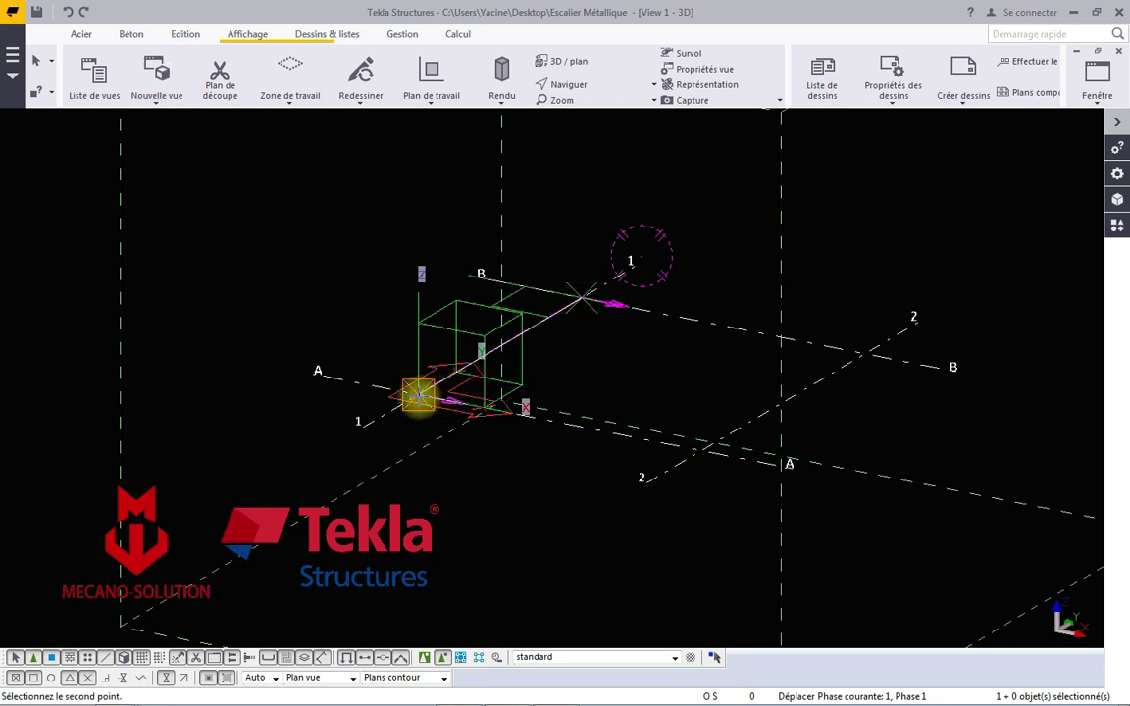
pyautogui.click(417, 395)
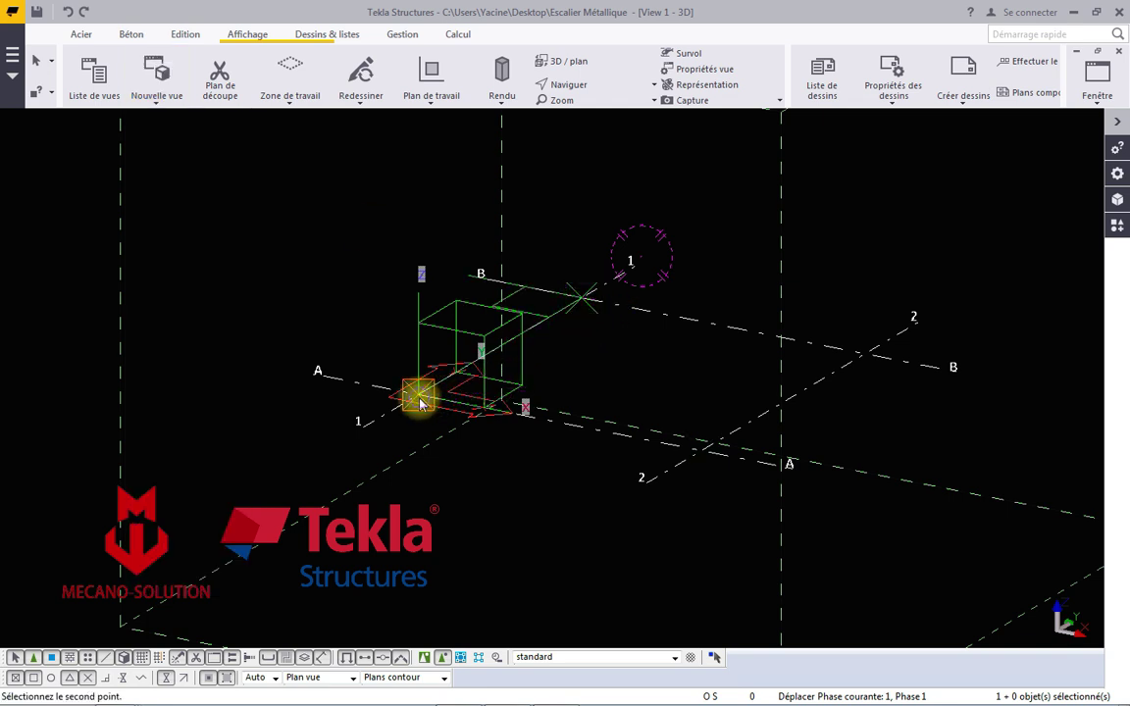
pyautogui.rightClick(336, 285)
pyautogui.click(373, 294)
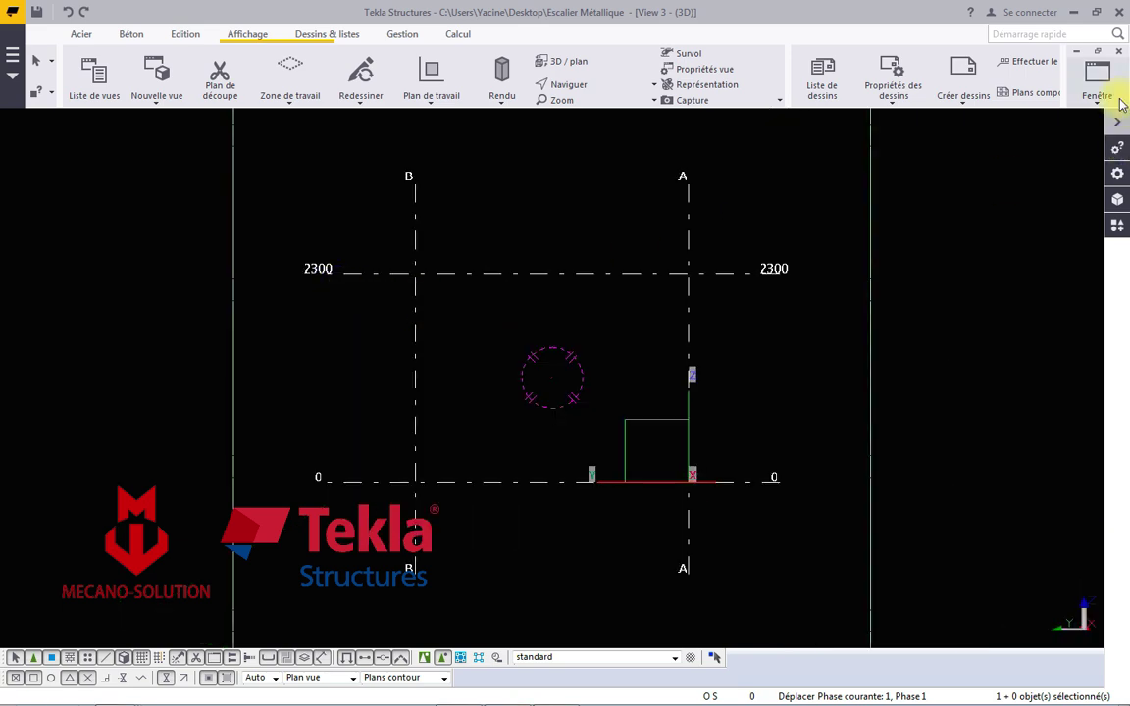
# Switch between View 1 - 3D and View 3 - (3D).
pyautogui.click(1097, 78)
pyautogui.click(1051, 191)
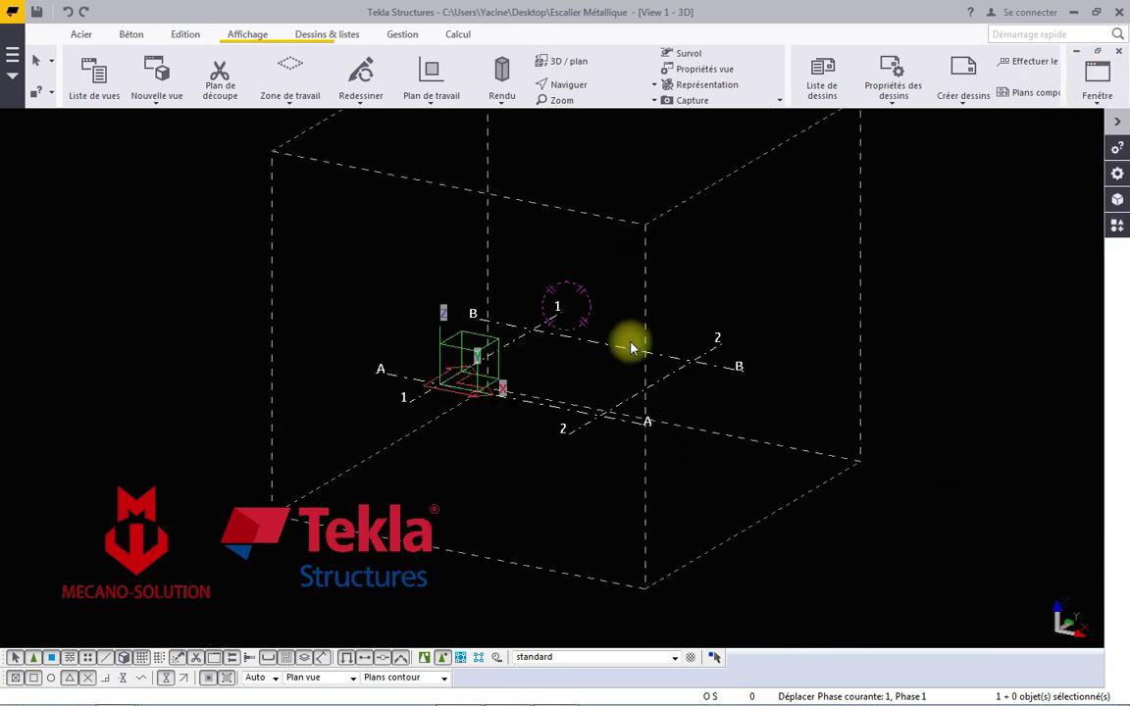
pyautogui.click(1097, 93)
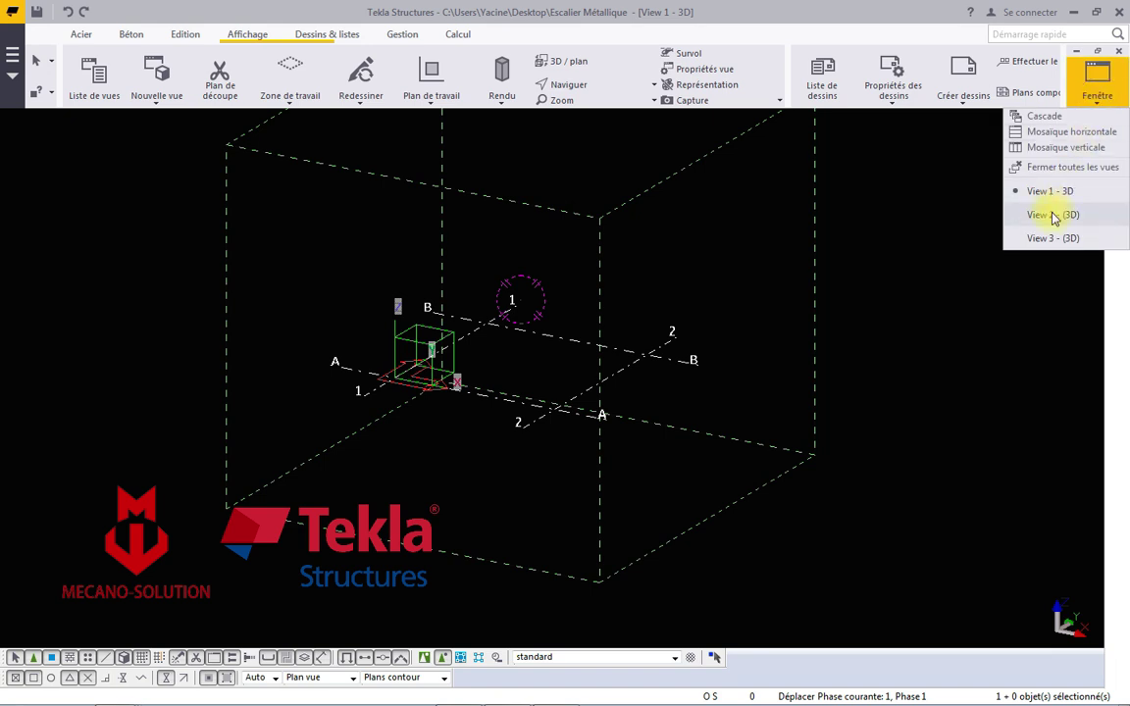
pyautogui.click(1052, 239)
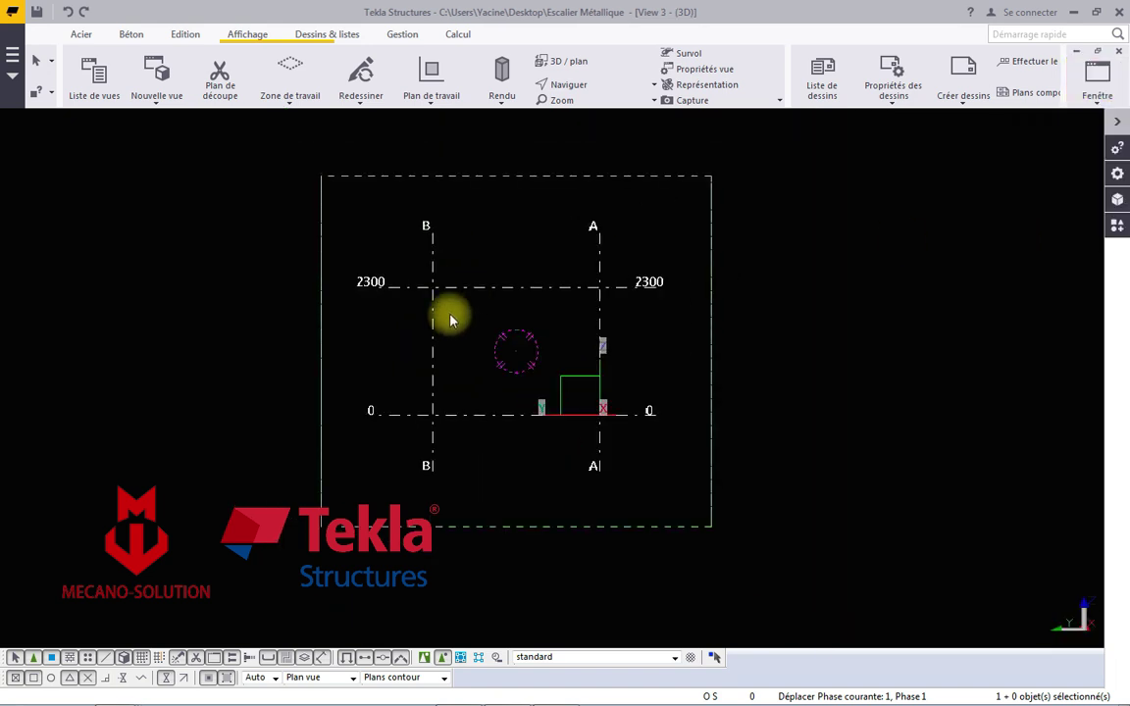
pyautogui.click(85, 35)
# Set the column profile to IPE220, part prefix Pt and assembly prefix Pt-A-.
pyautogui.doubleClick(86, 79)
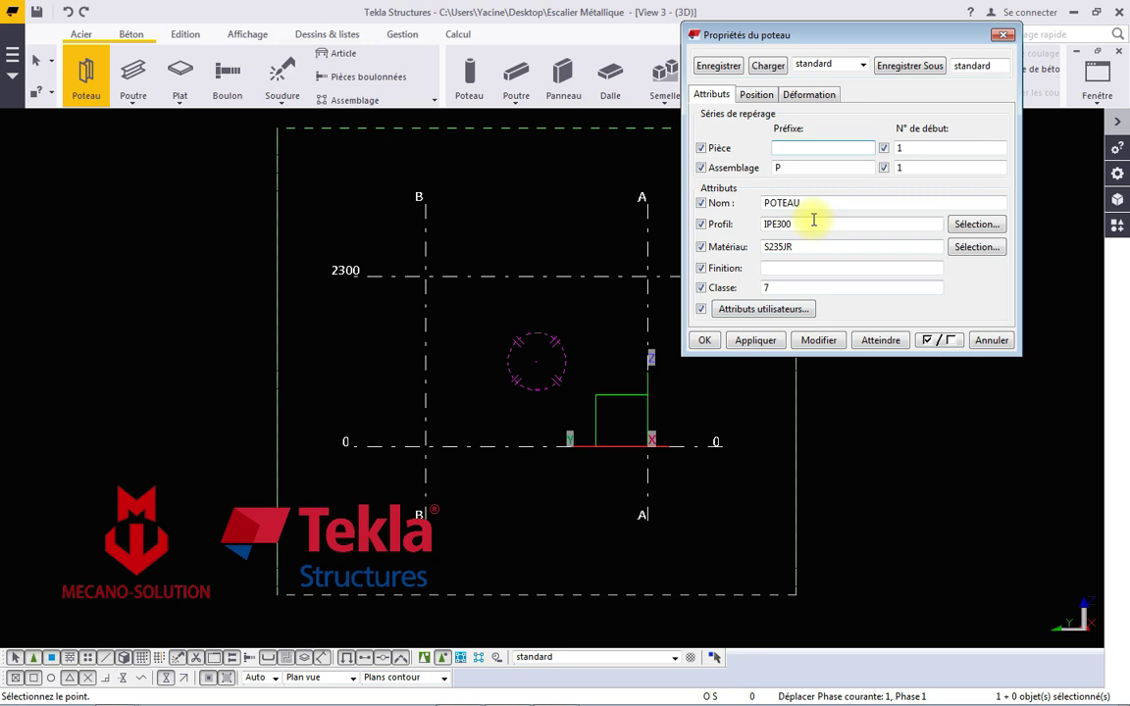
pyautogui.moveTo(789, 225); pyautogui.dragTo(778, 225)
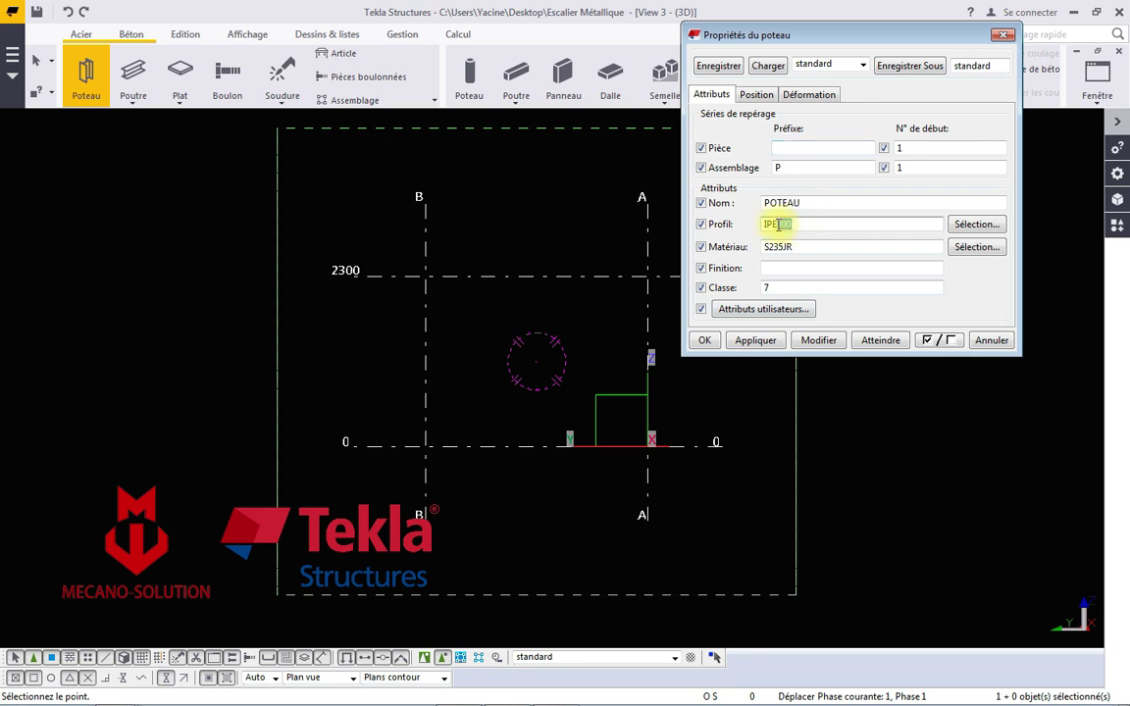
pyautogui.write('220')
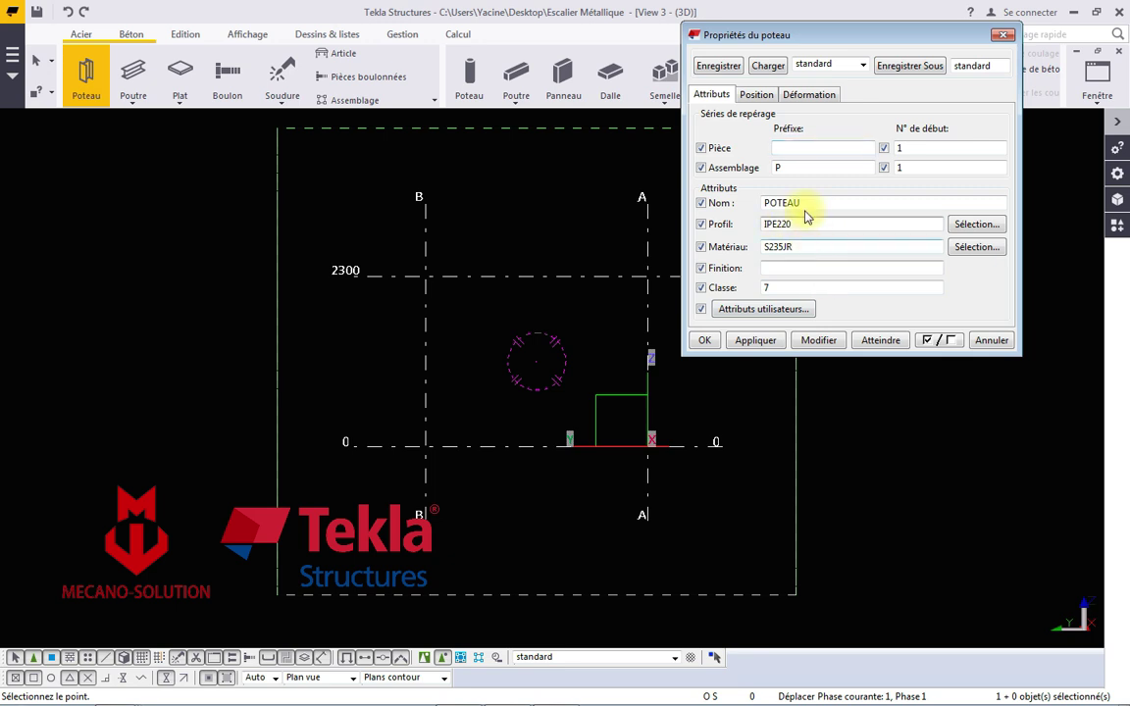
pyautogui.moveTo(782, 166); pyautogui.dragTo(764, 172)
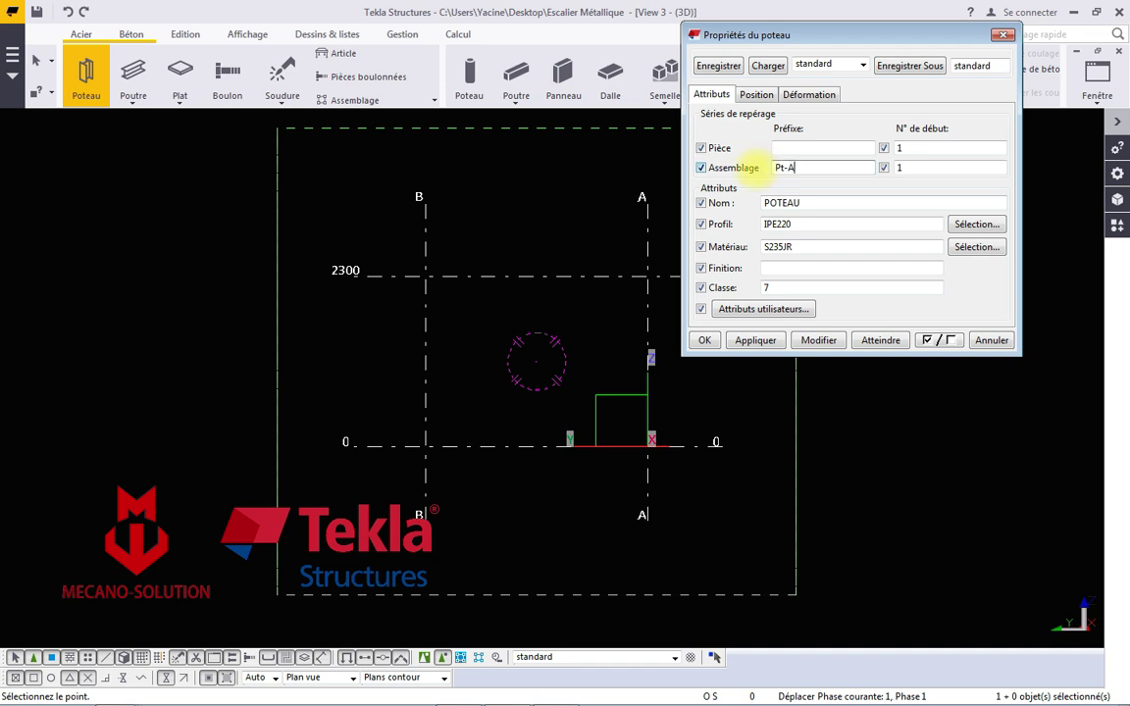
pyautogui.write('-')
pyautogui.doubleClick(782, 167)
pyautogui.rightClick(779, 167)
pyautogui.click(815, 214)
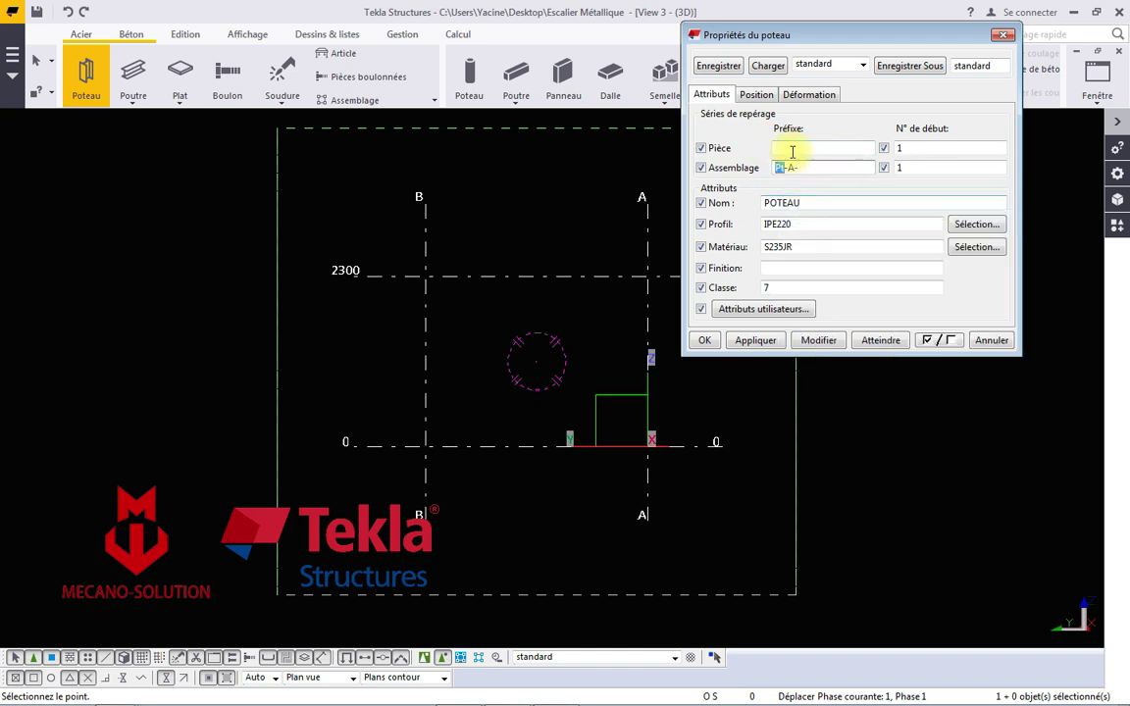
pyautogui.rightClick(791, 151)
pyautogui.click(836, 221)
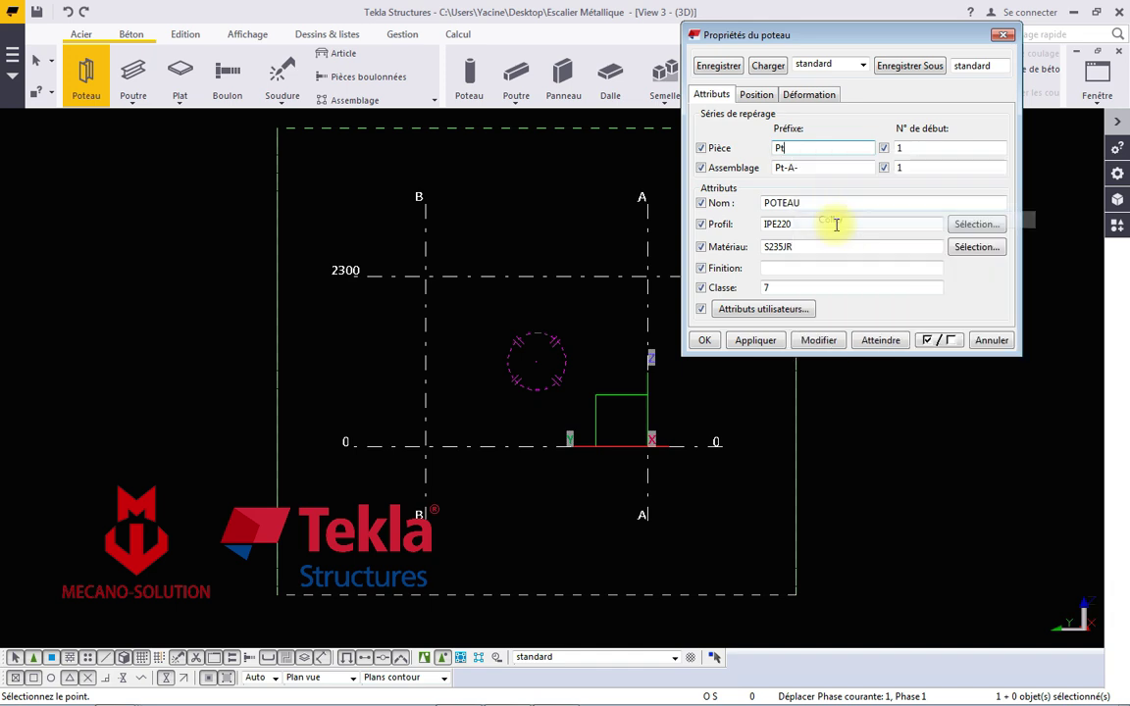
pyautogui.click(807, 349)
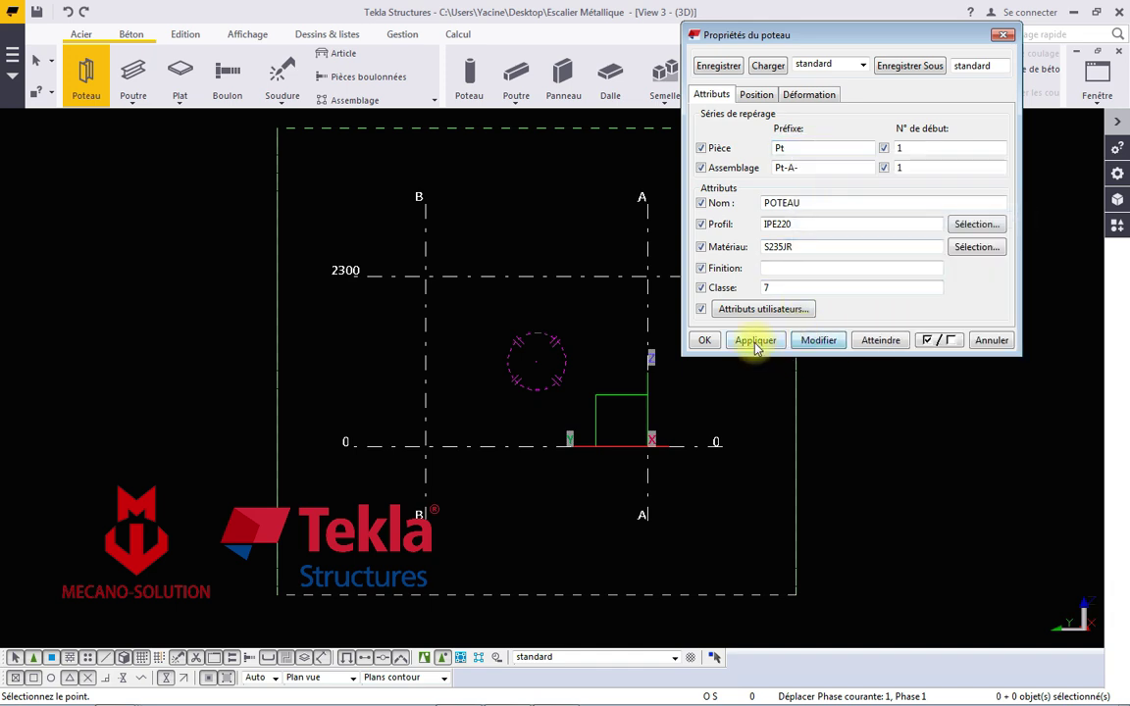
pyautogui.click(704, 340)
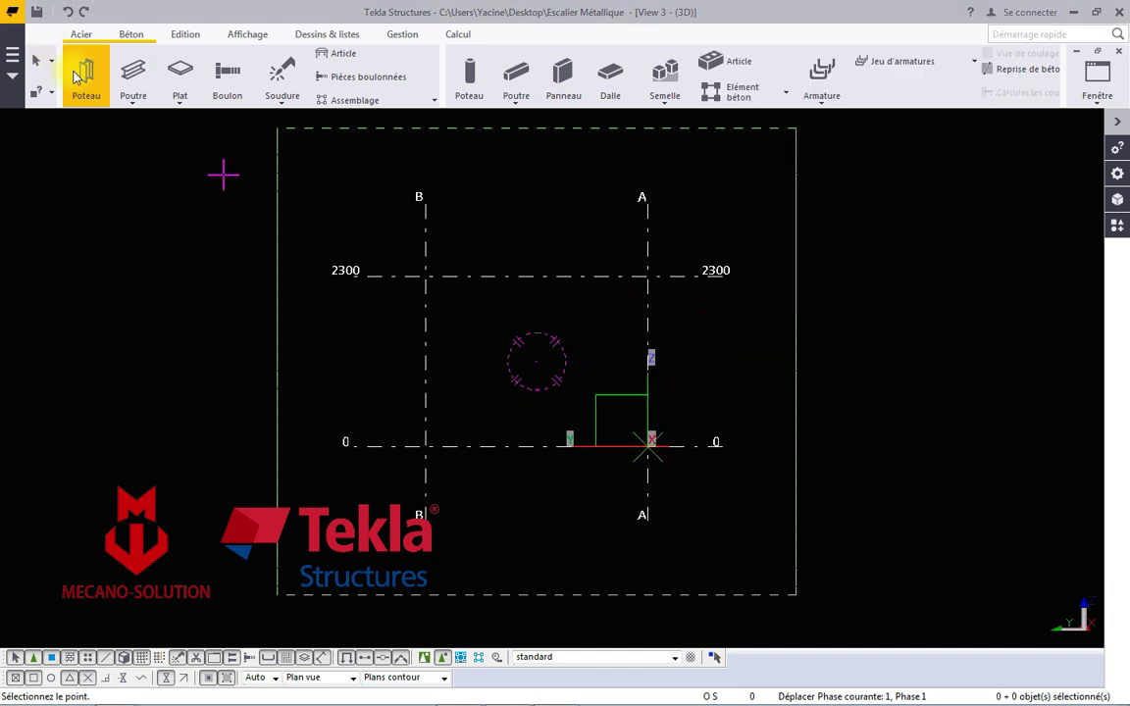
# Set the column top level to 2800 and place the columns at the grid intersections.
pyautogui.doubleClick(75, 77)
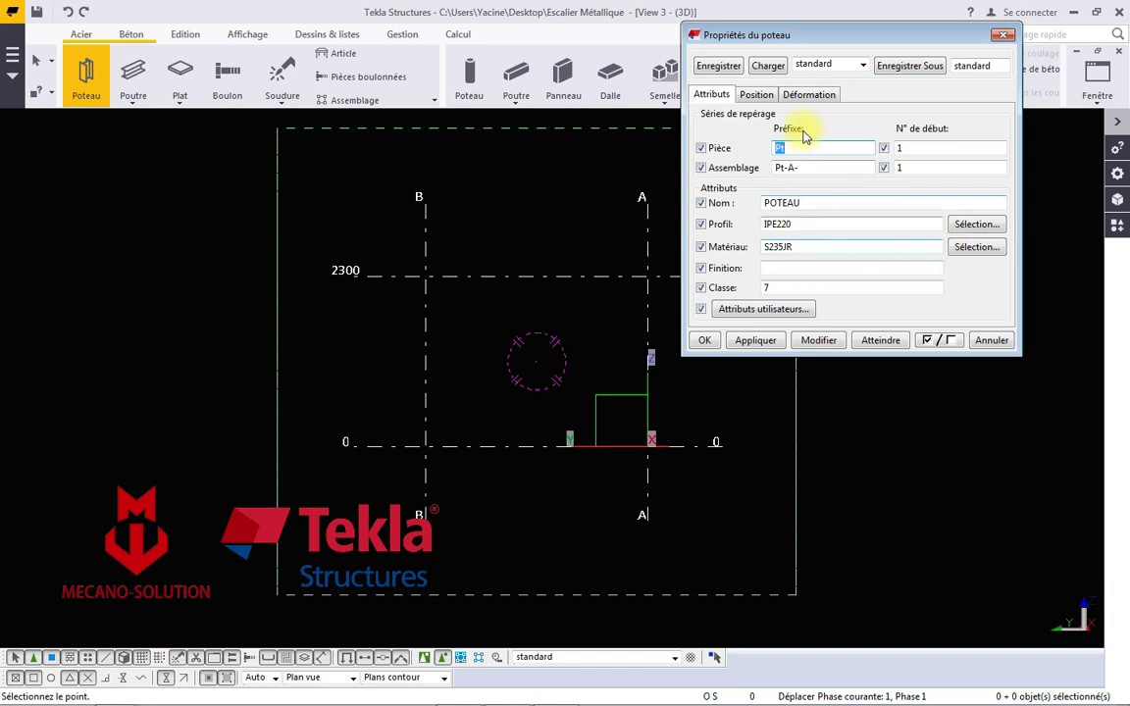
pyautogui.click(756, 94)
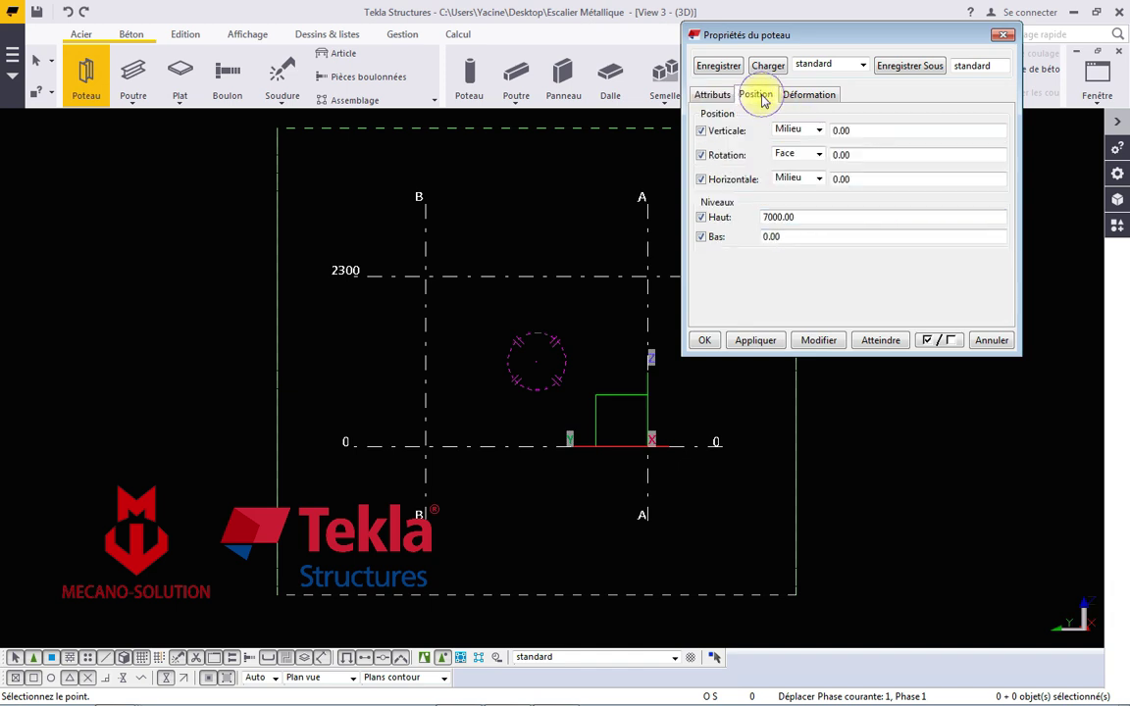
pyautogui.doubleClick(815, 217)
pyautogui.write('2800')
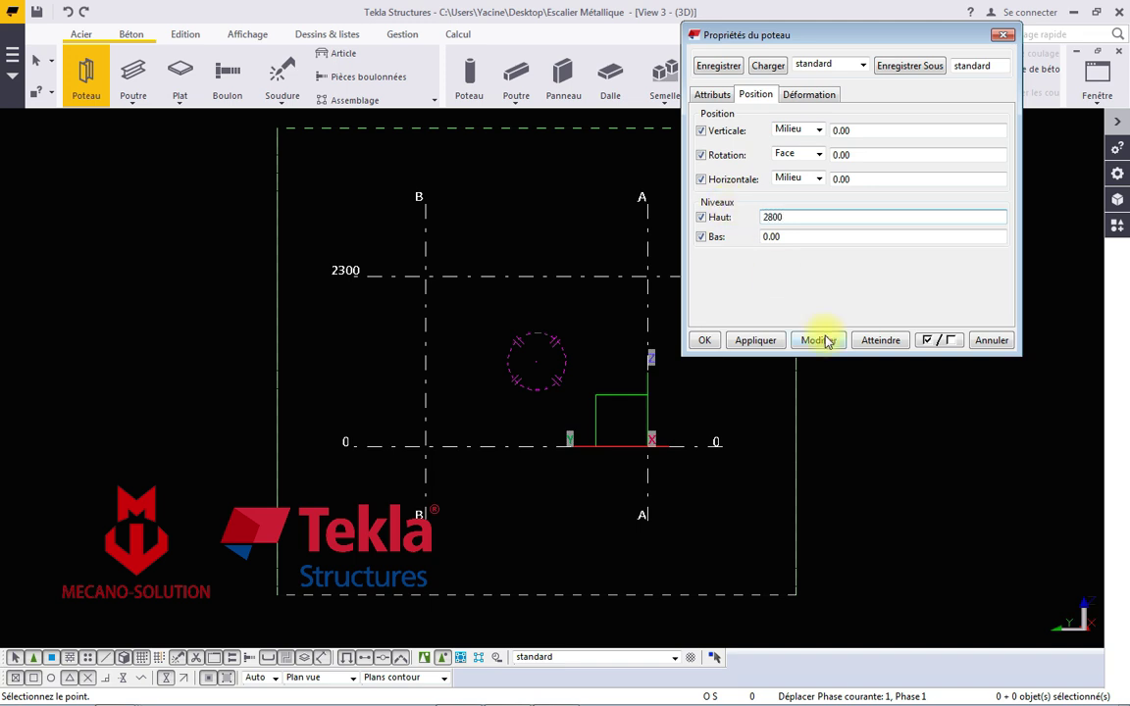
pyautogui.click(704, 341)
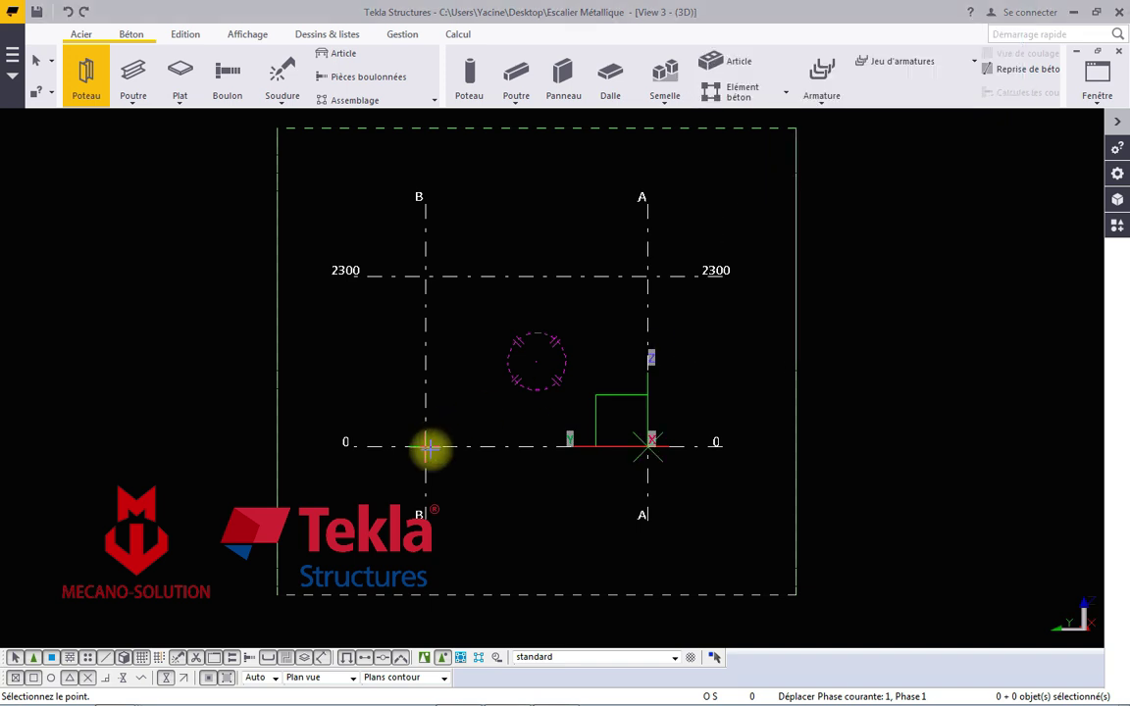
pyautogui.click(425, 447)
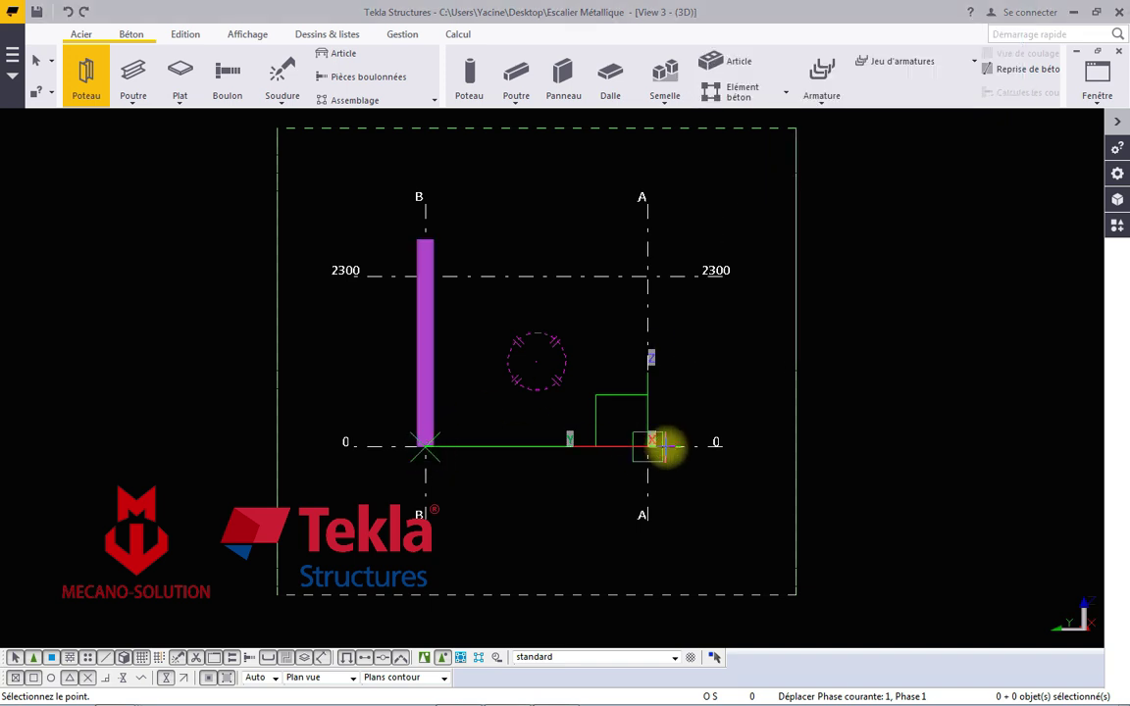
pyautogui.rightClick(546, 197)
pyautogui.press('Escape')
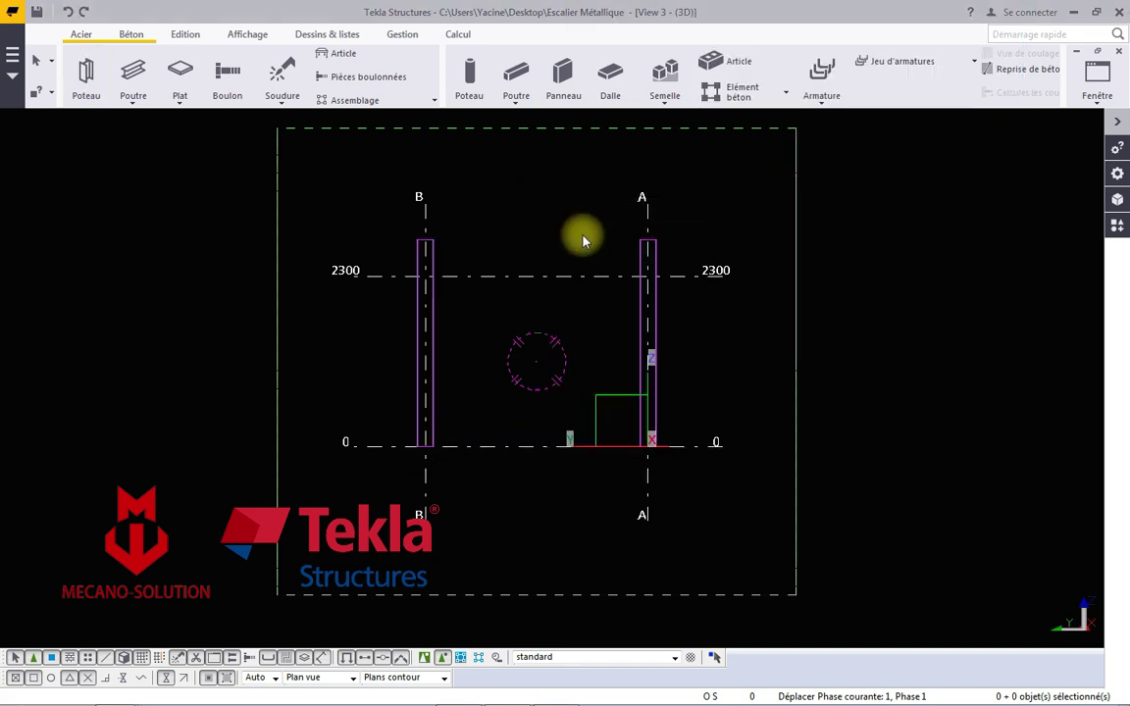
pyautogui.scroll(2, 461, 241)
pyautogui.scroll(1, 437, 218)
pyautogui.scroll(-1, 378, 241)
pyautogui.scroll(1, 829, 332)
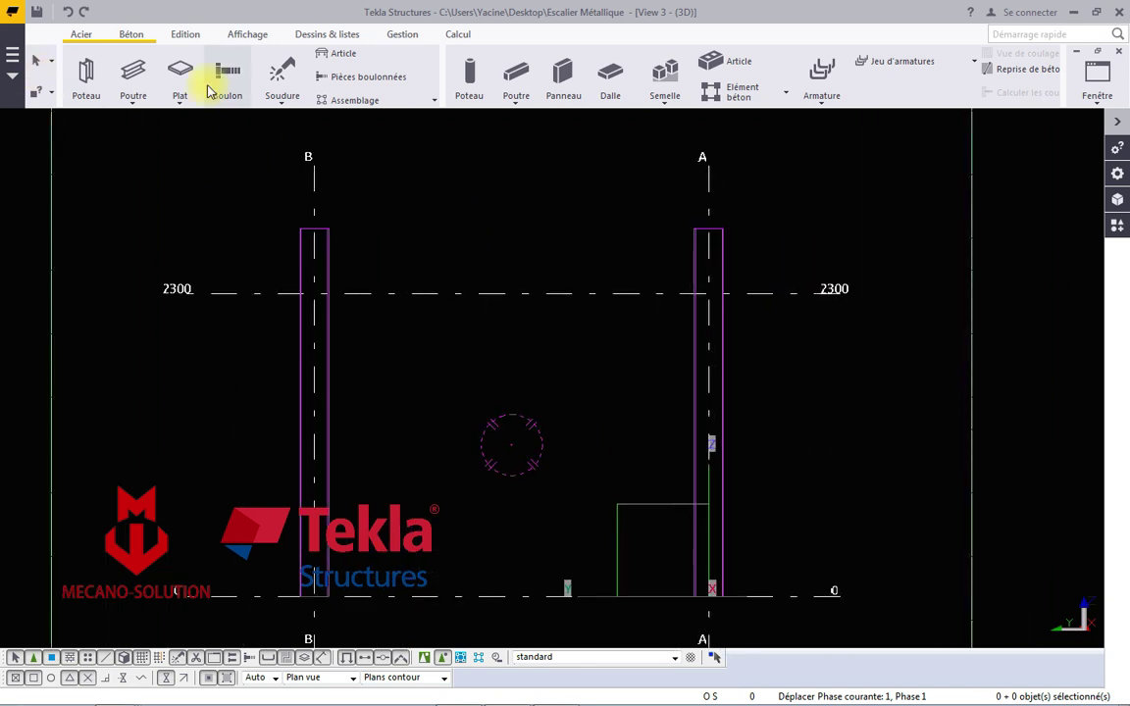
# Name the beam TRAVERSE with part prefix Tr and assembly prefix Tr-A-.
pyautogui.doubleClick(128, 77)
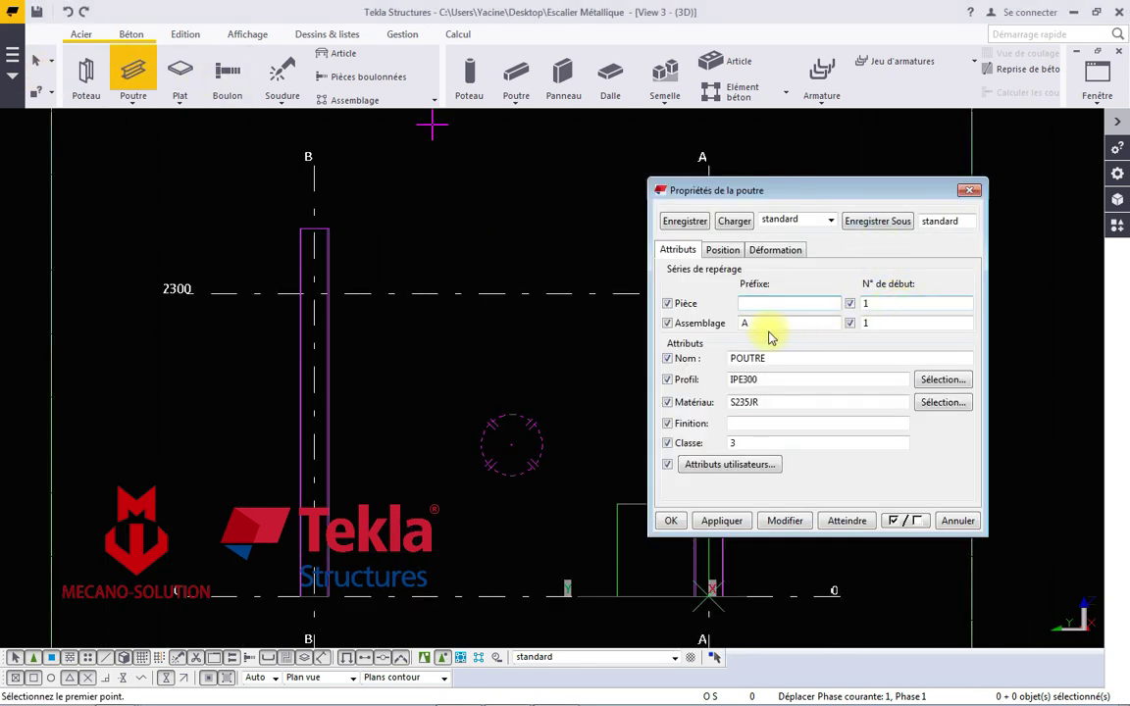
pyautogui.moveTo(768, 360); pyautogui.dragTo(728, 359)
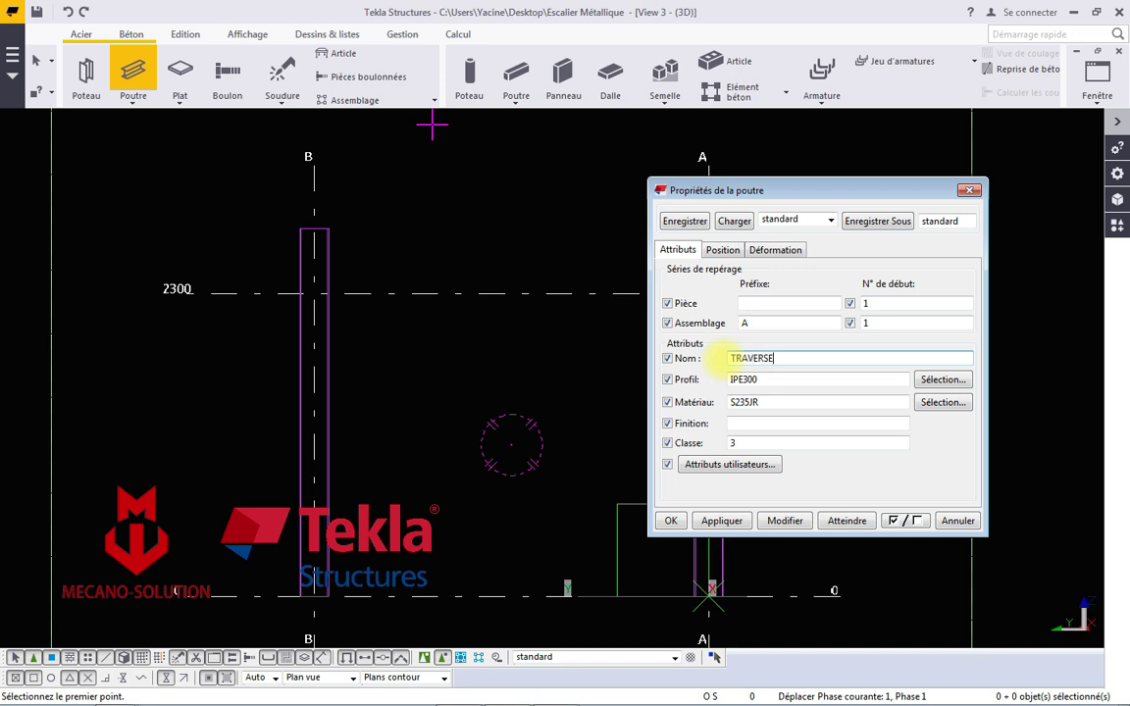
pyautogui.moveTo(774, 323); pyautogui.dragTo(667, 311)
pyautogui.write('T-A-')
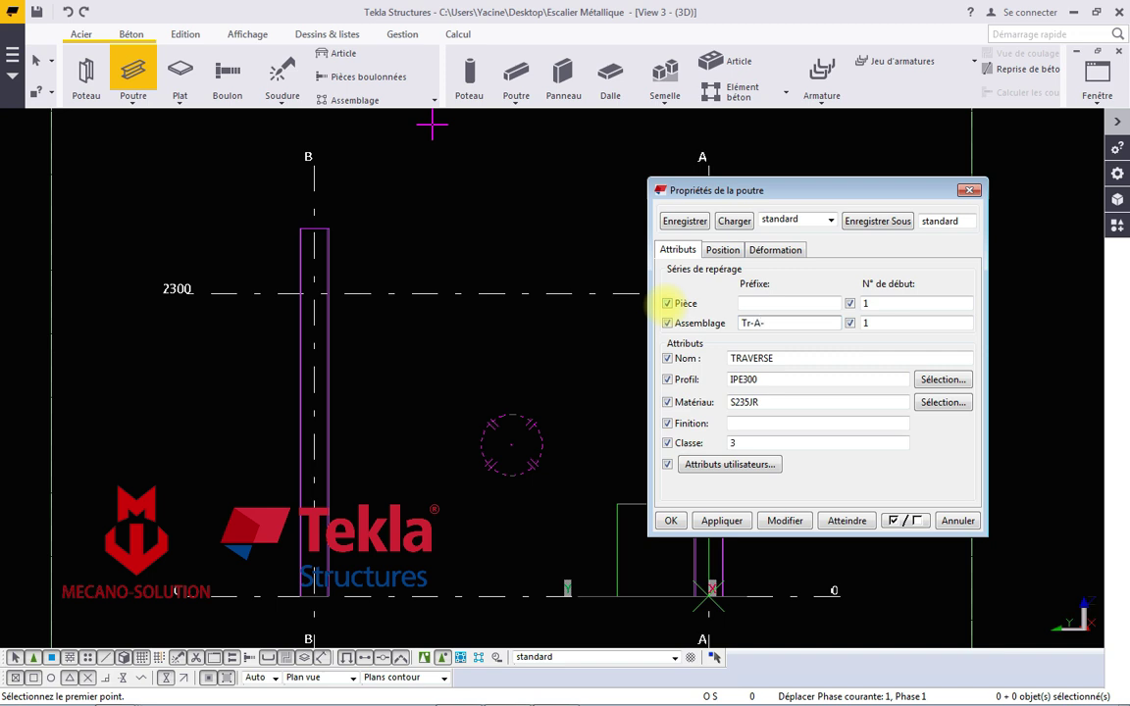
pyautogui.rightClick(748, 324)
pyautogui.click(785, 377)
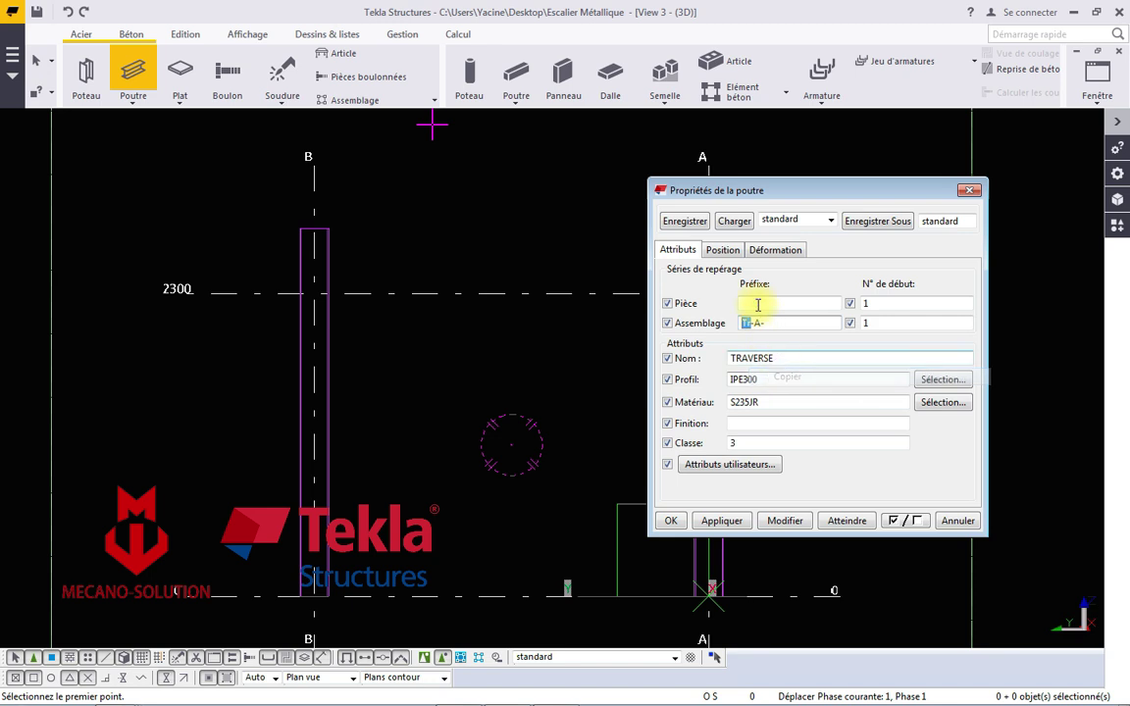
pyautogui.click(757, 303)
pyautogui.rightClick(757, 303)
pyautogui.click(794, 367)
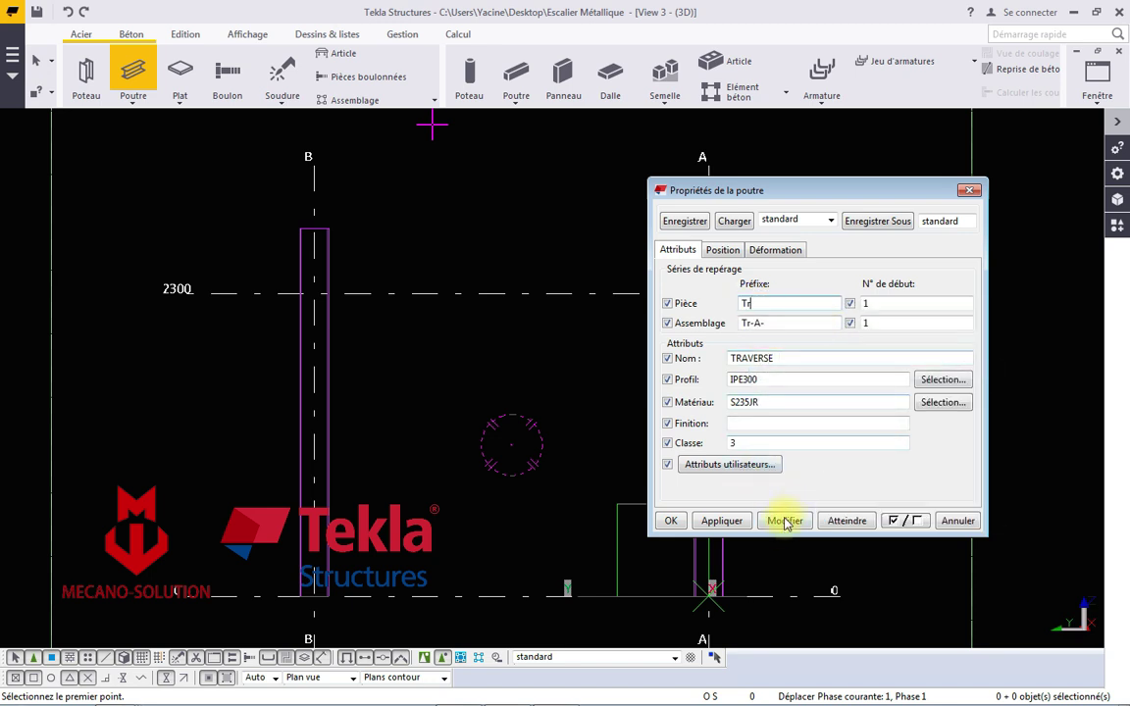
pyautogui.click(670, 521)
# Draw the beam from grid B to grid A at level 2300.
pyautogui.click(316, 291)
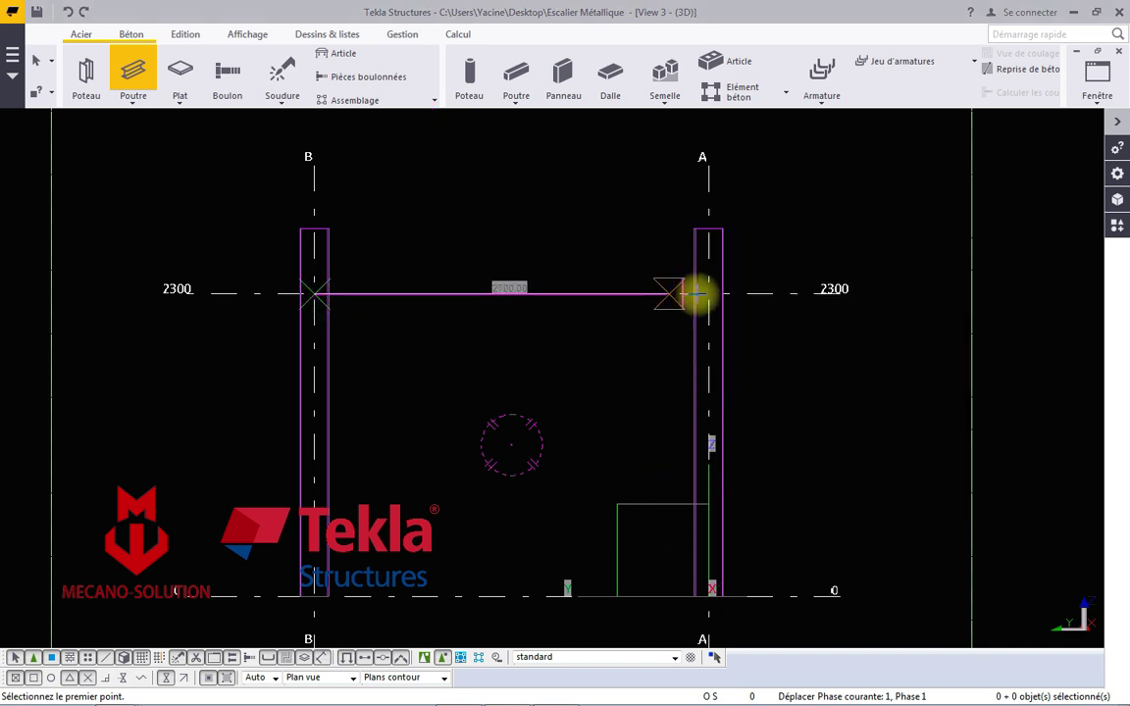
pyautogui.click(708, 291)
pyautogui.rightClick(554, 227)
# Change the TRAVERSE beam's profile from IPE300 to IPE160.
pyautogui.click(587, 234)
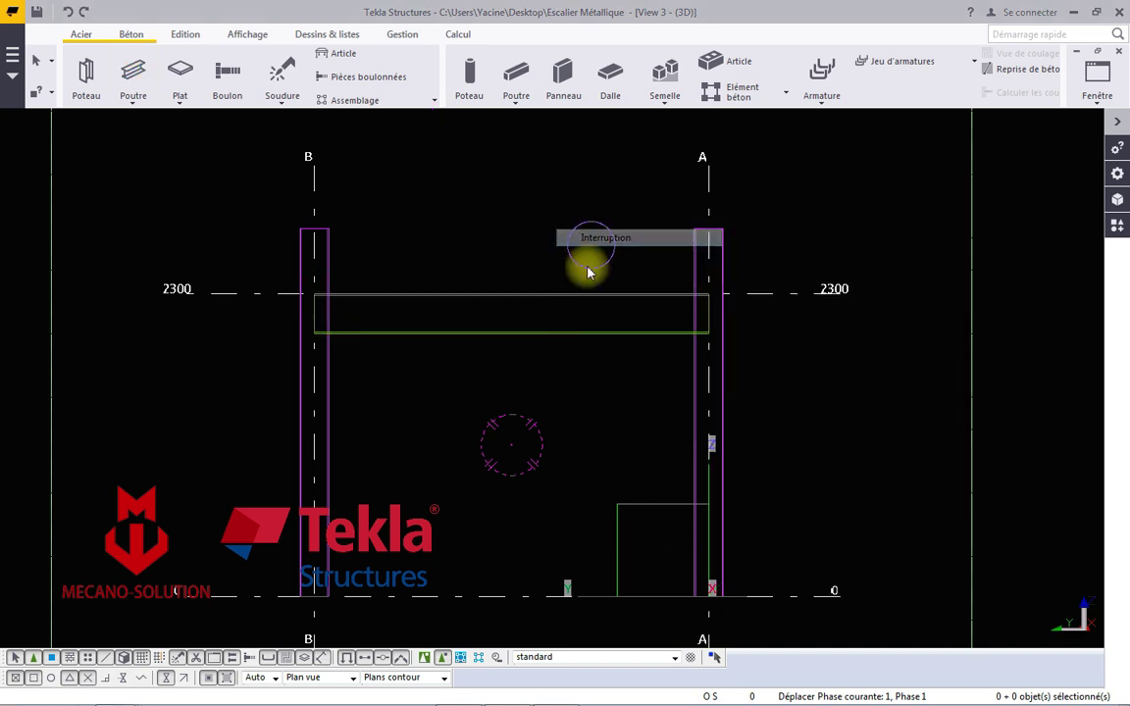
pyautogui.doubleClick(580, 336)
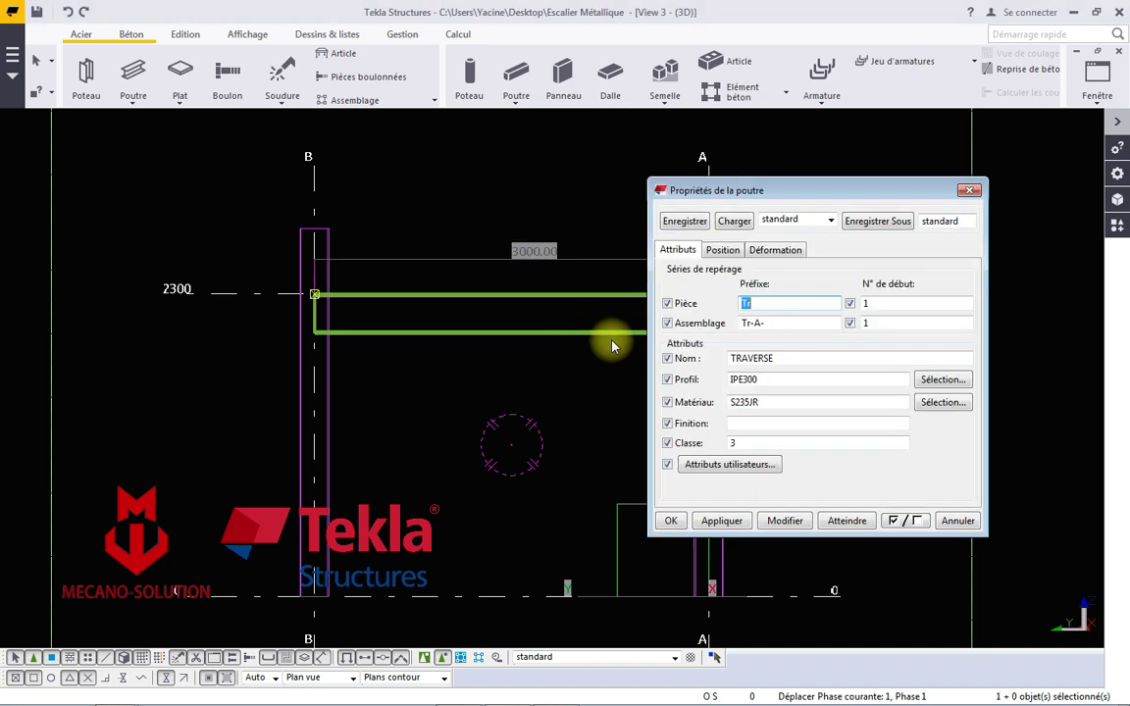
pyautogui.moveTo(775, 379); pyautogui.dragTo(750, 383)
pyautogui.write('8')
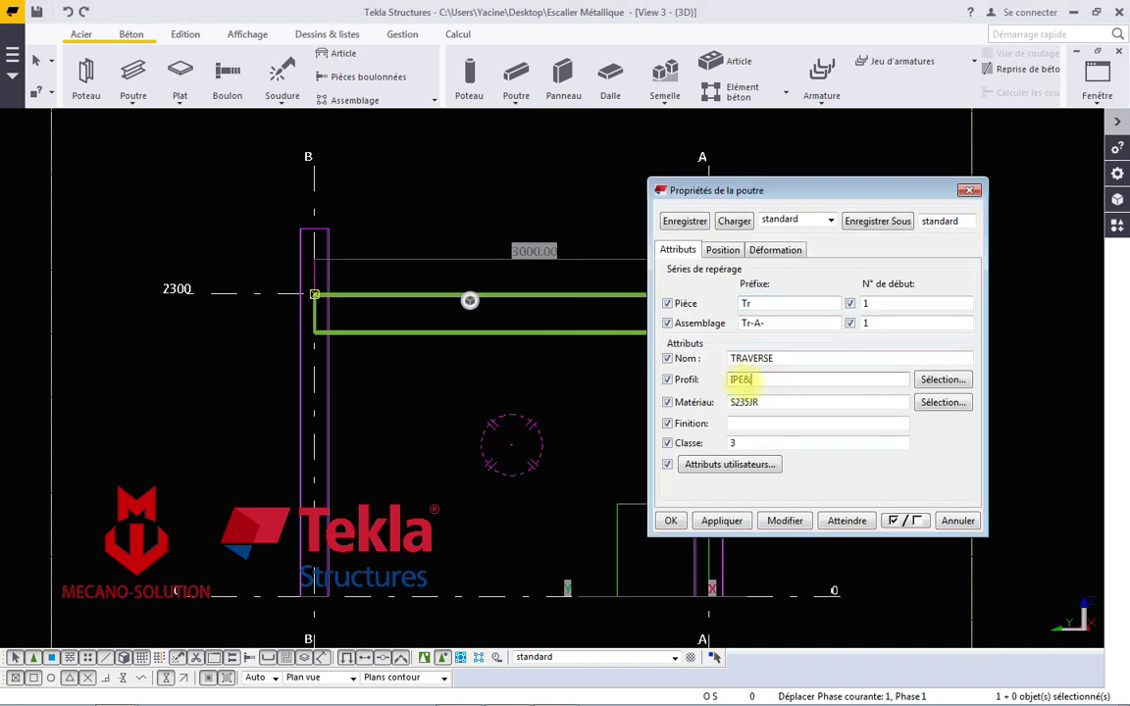
pyautogui.write('À')
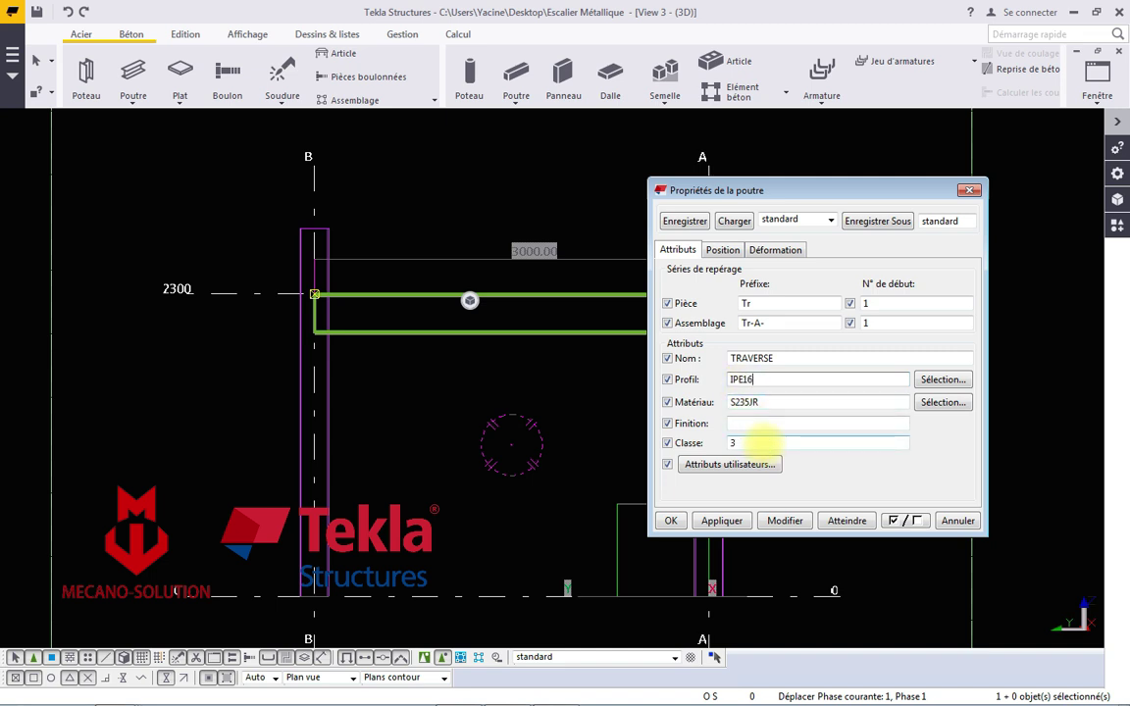
pyautogui.write('0')
pyautogui.click(783, 520)
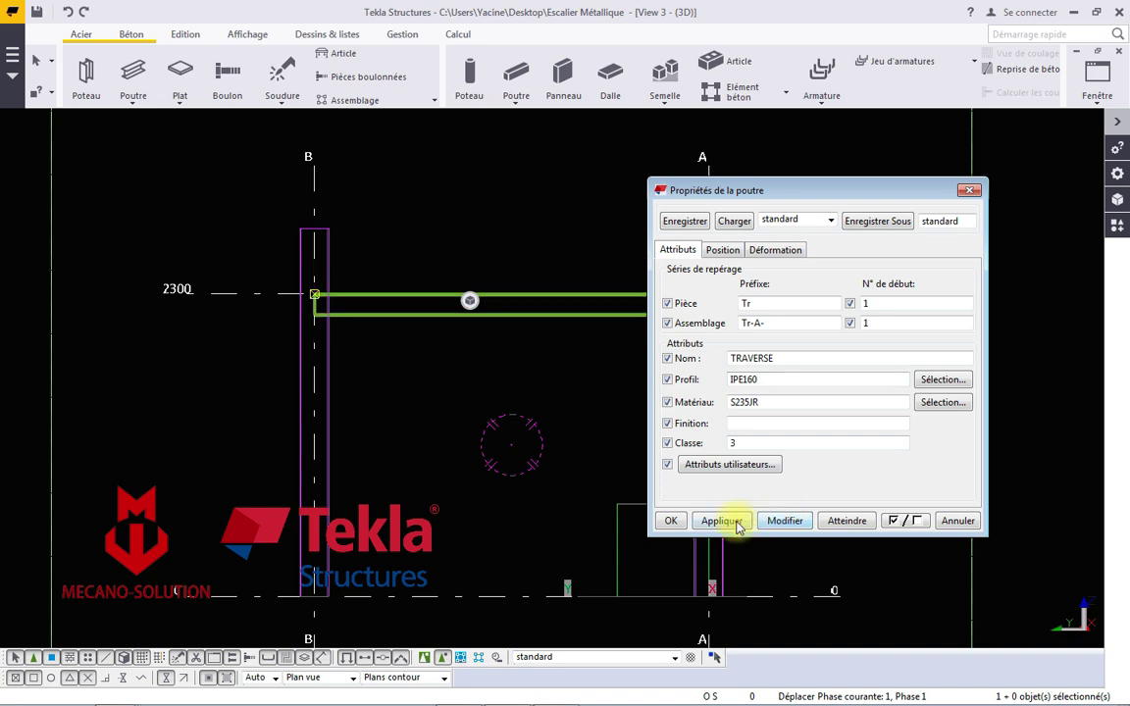
pyautogui.click(671, 521)
pyautogui.scroll(2, 537, 313)
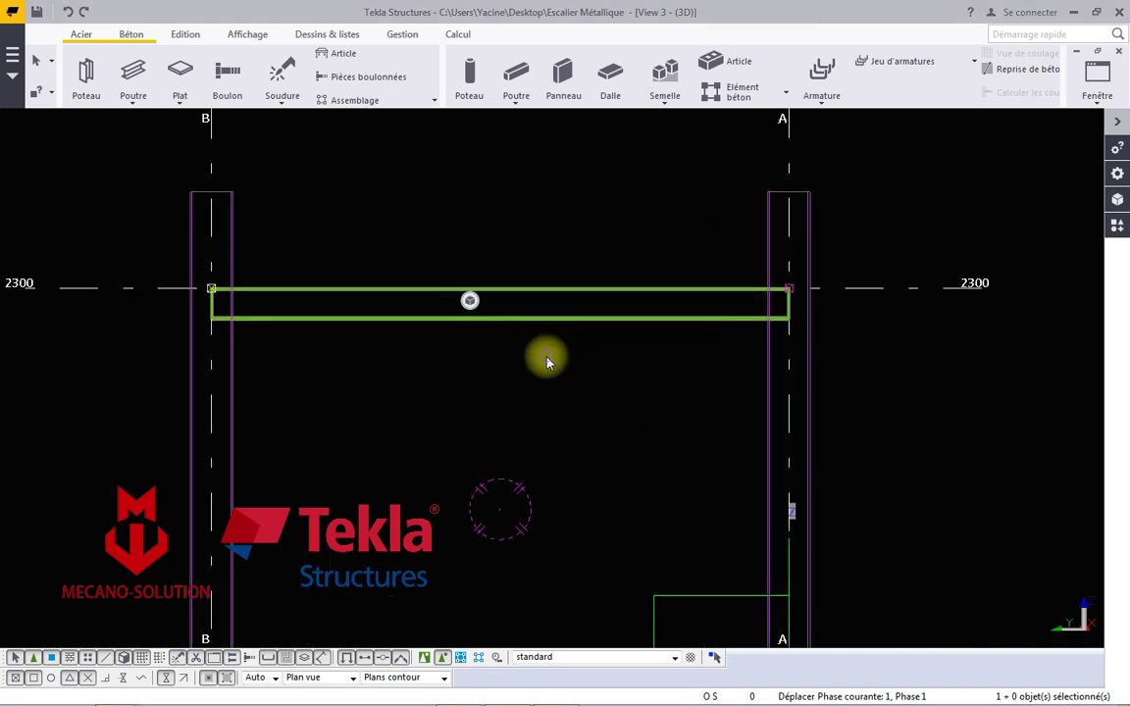
pyautogui.doubleClick(544, 356)
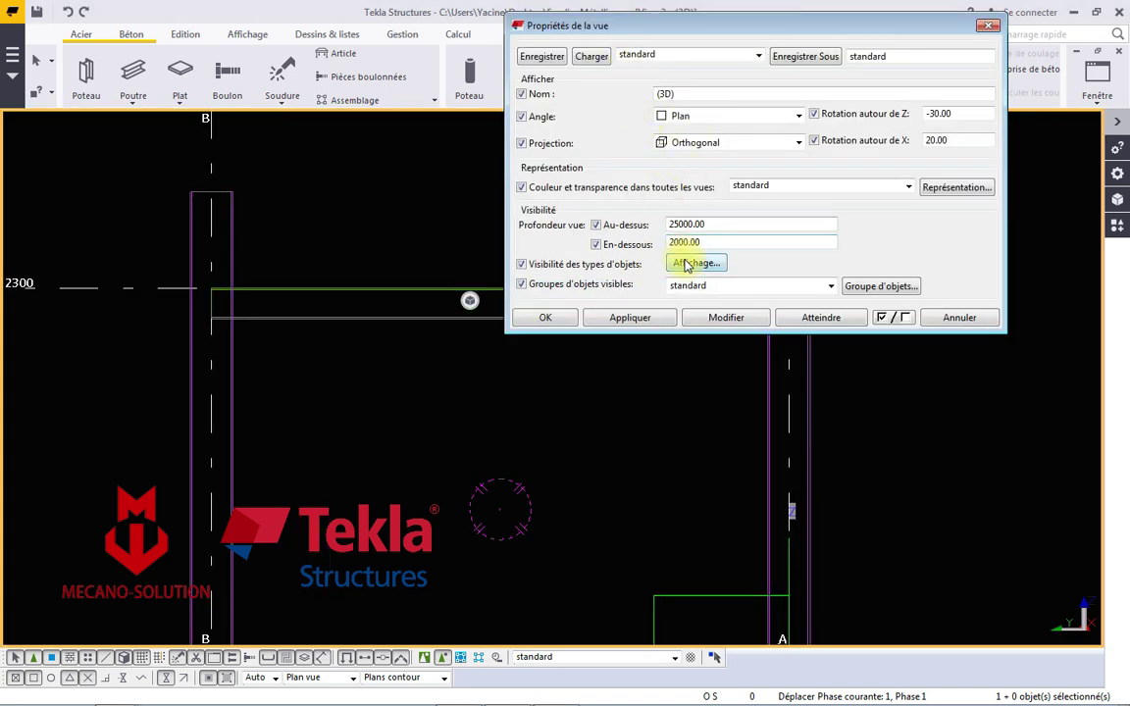
# Turn on Axe central in the advanced display settings and apply it to View 3.
pyautogui.click(693, 263)
pyautogui.click(684, 80)
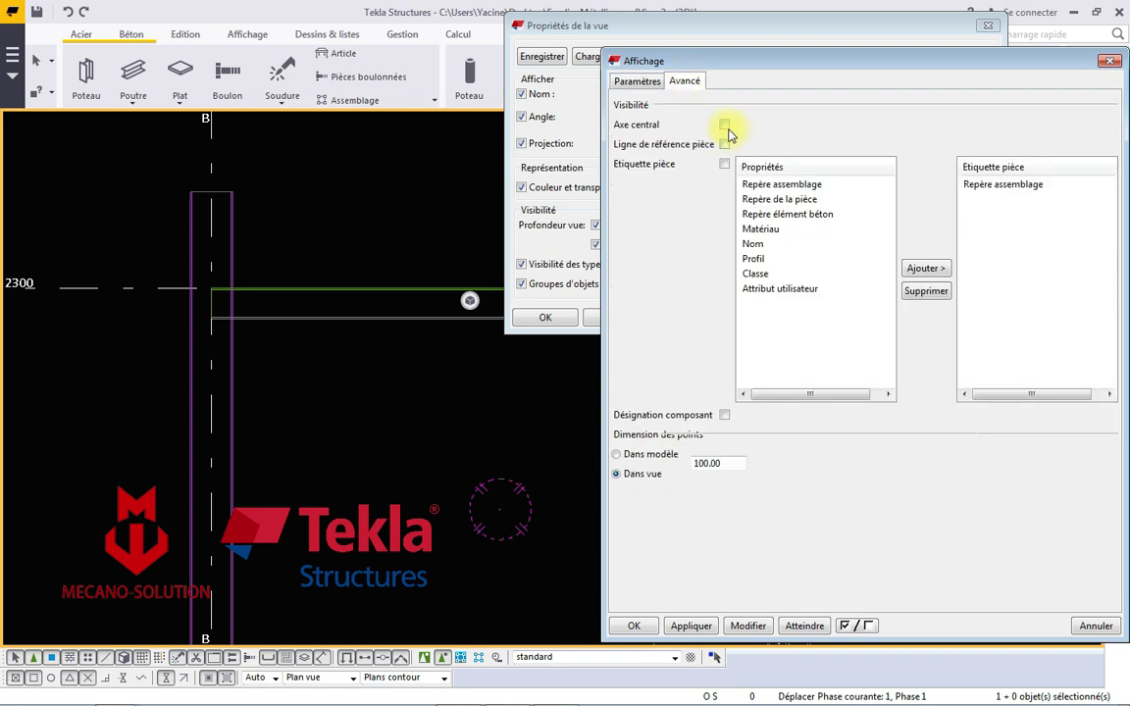
pyautogui.click(749, 624)
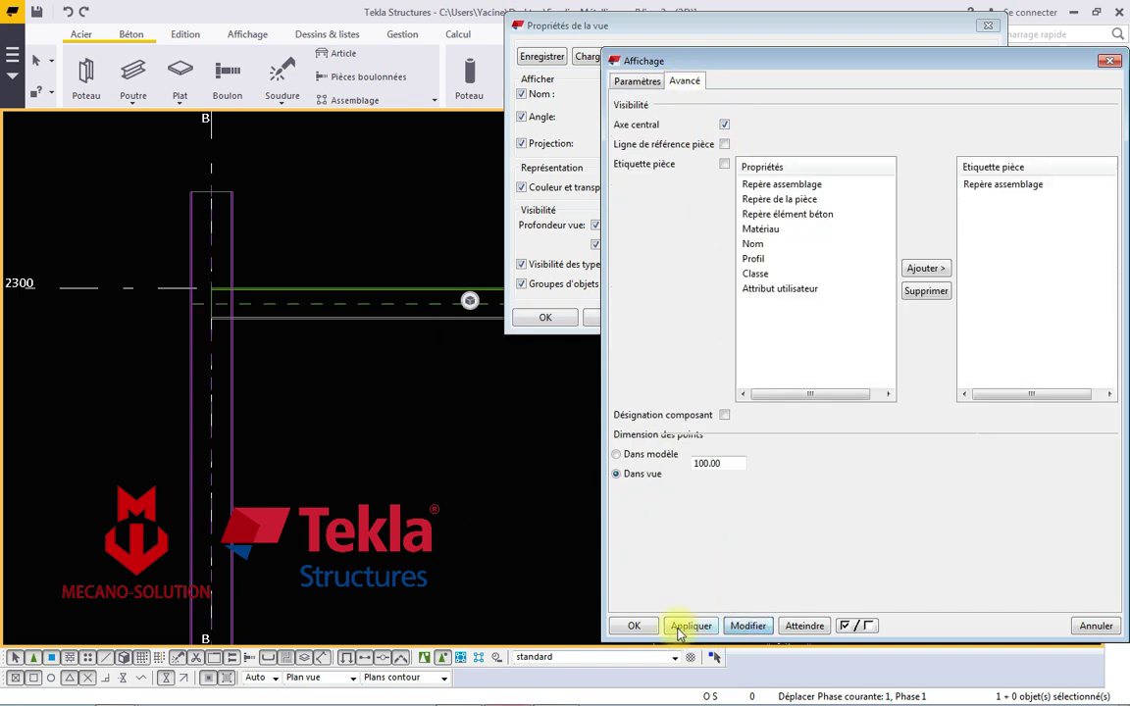
pyautogui.click(635, 625)
pyautogui.click(711, 317)
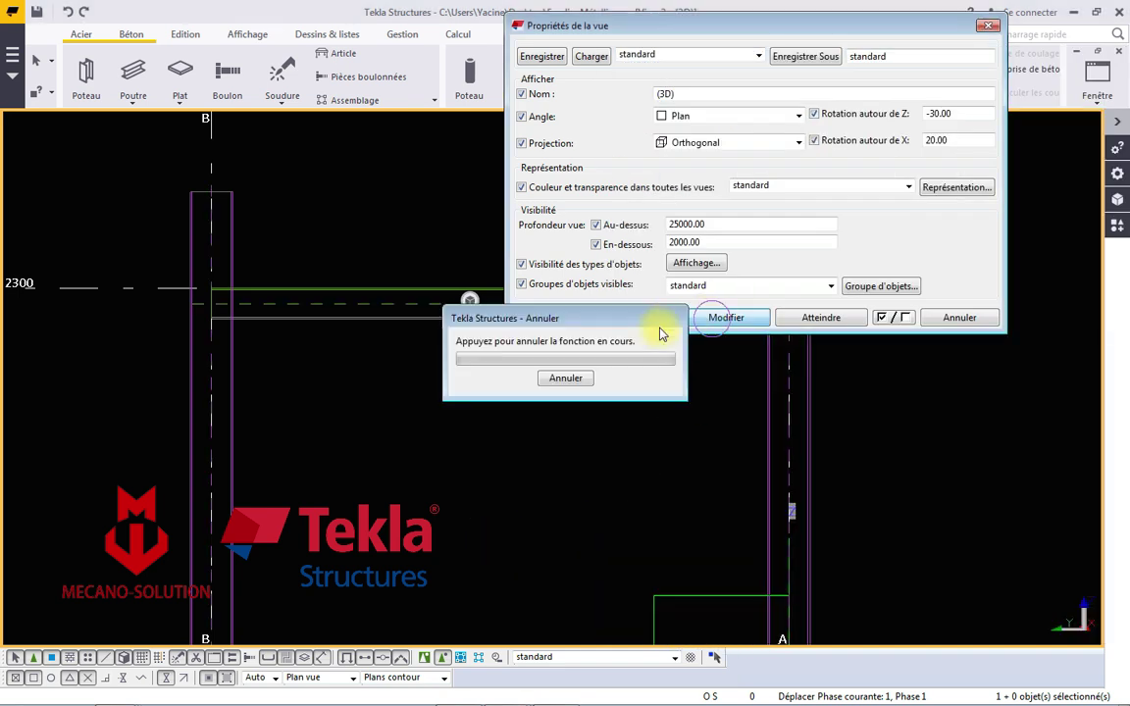
pyautogui.click(542, 318)
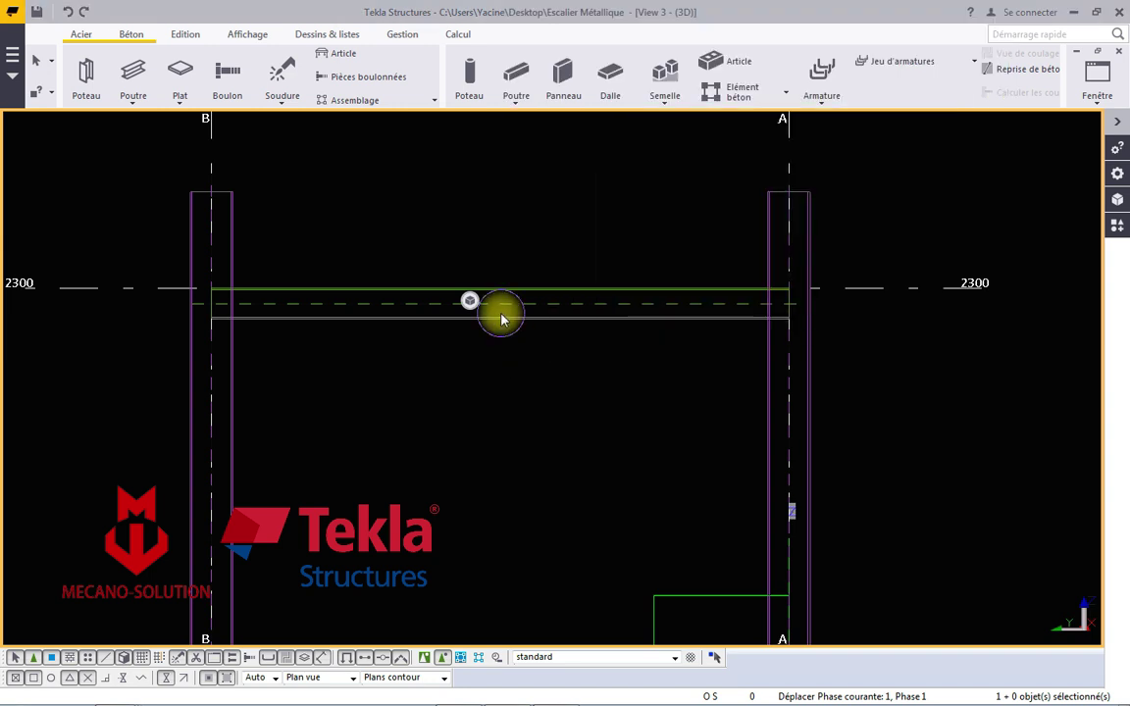
pyautogui.rightClick(501, 320)
# Switch to isometric View 1 - 3D and open the Applications & composants catalogue.
pyautogui.click(564, 403)
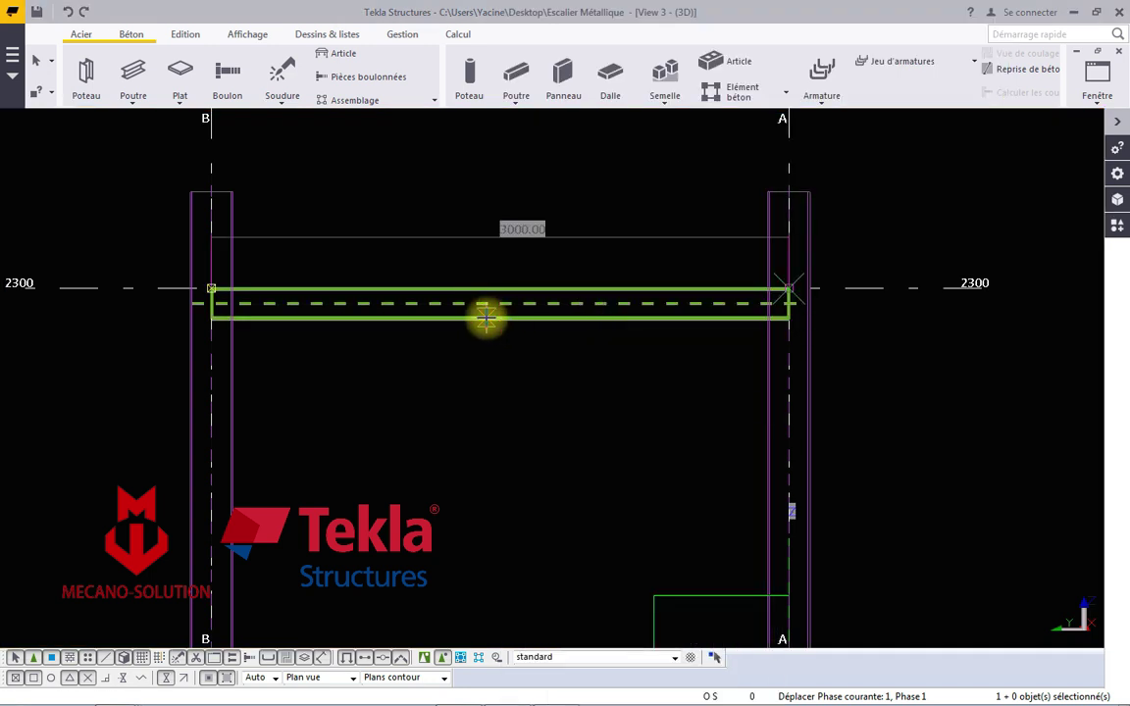
pyautogui.scroll(3, 503, 315)
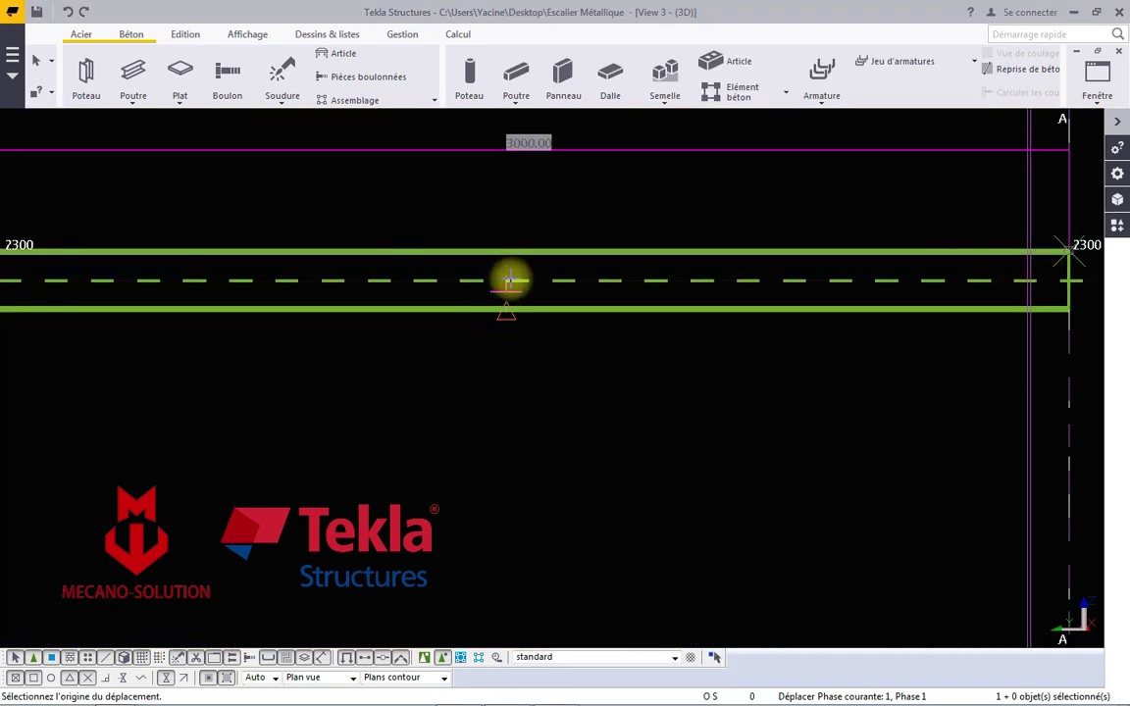
pyautogui.click(510, 281)
pyautogui.scroll(-5, 515, 289)
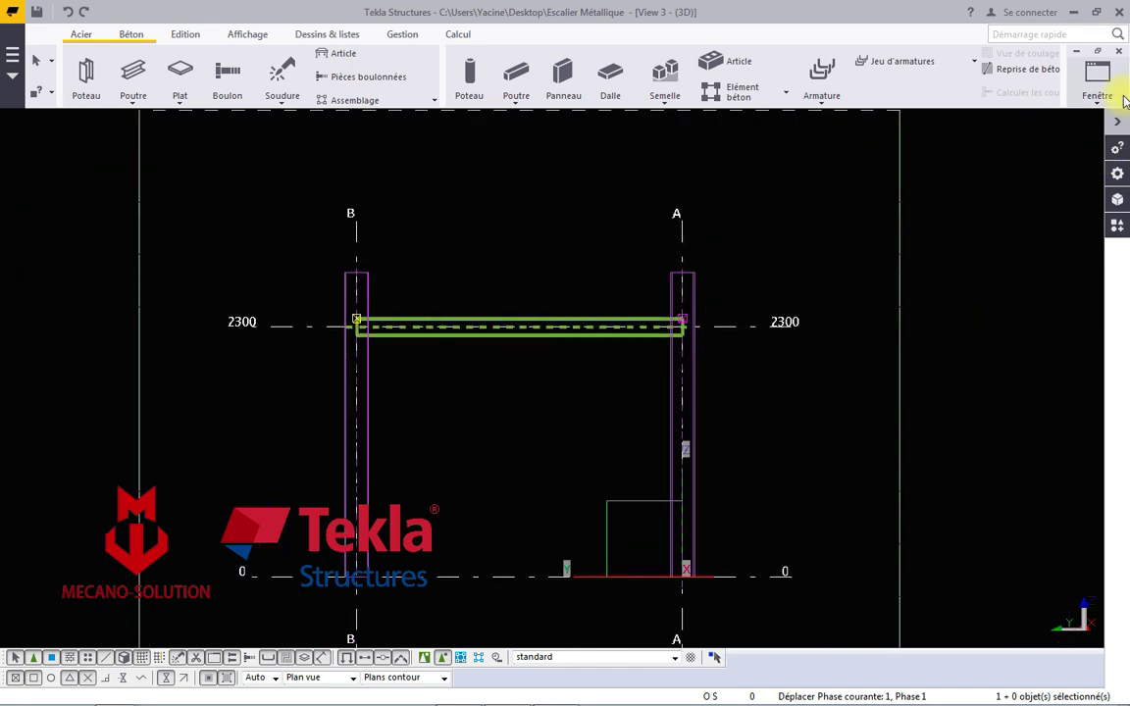
pyautogui.click(1097, 73)
pyautogui.click(1071, 186)
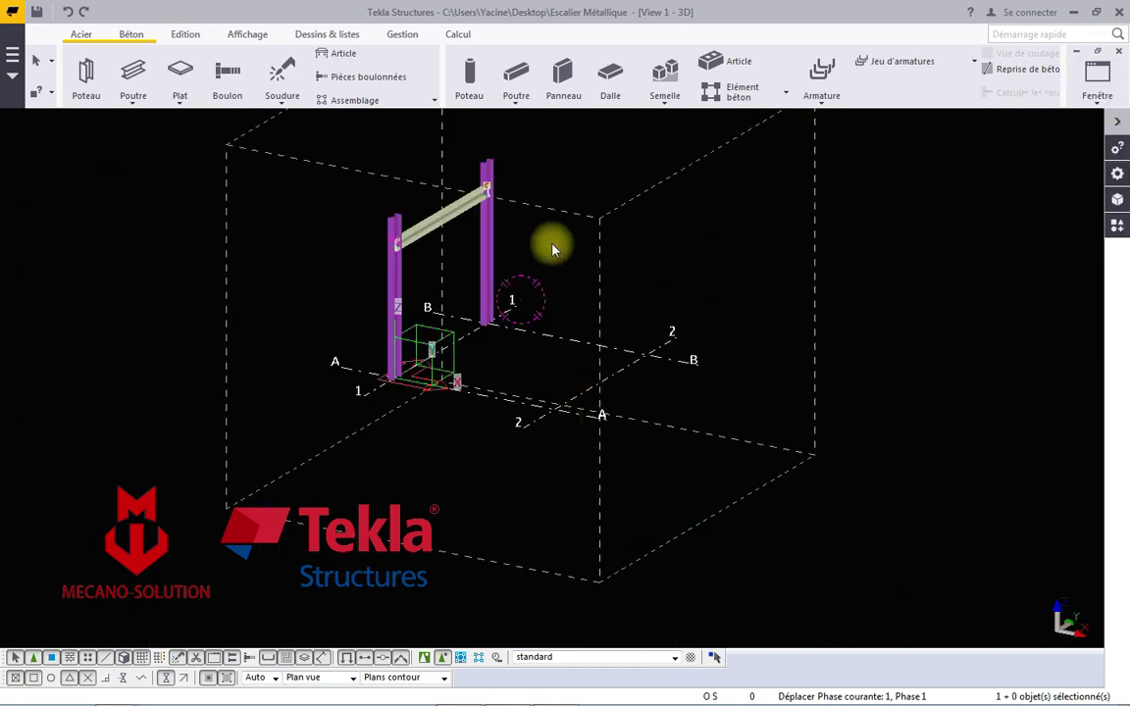
pyautogui.scroll(5, 512, 179)
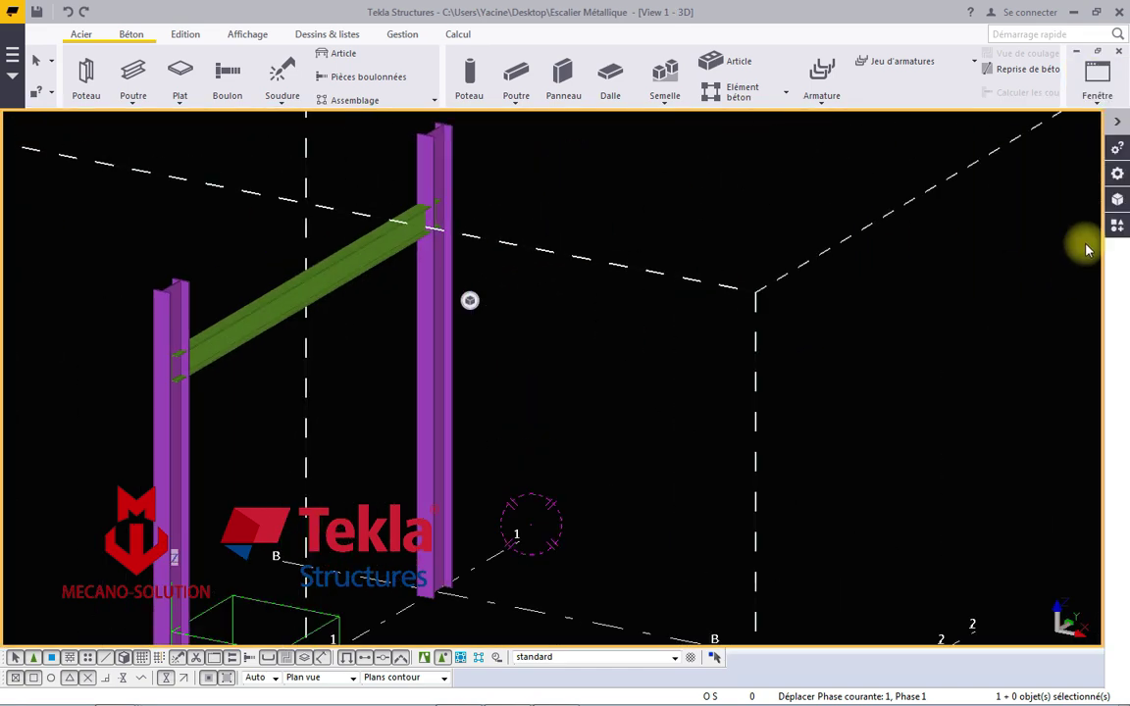
pyautogui.click(1117, 225)
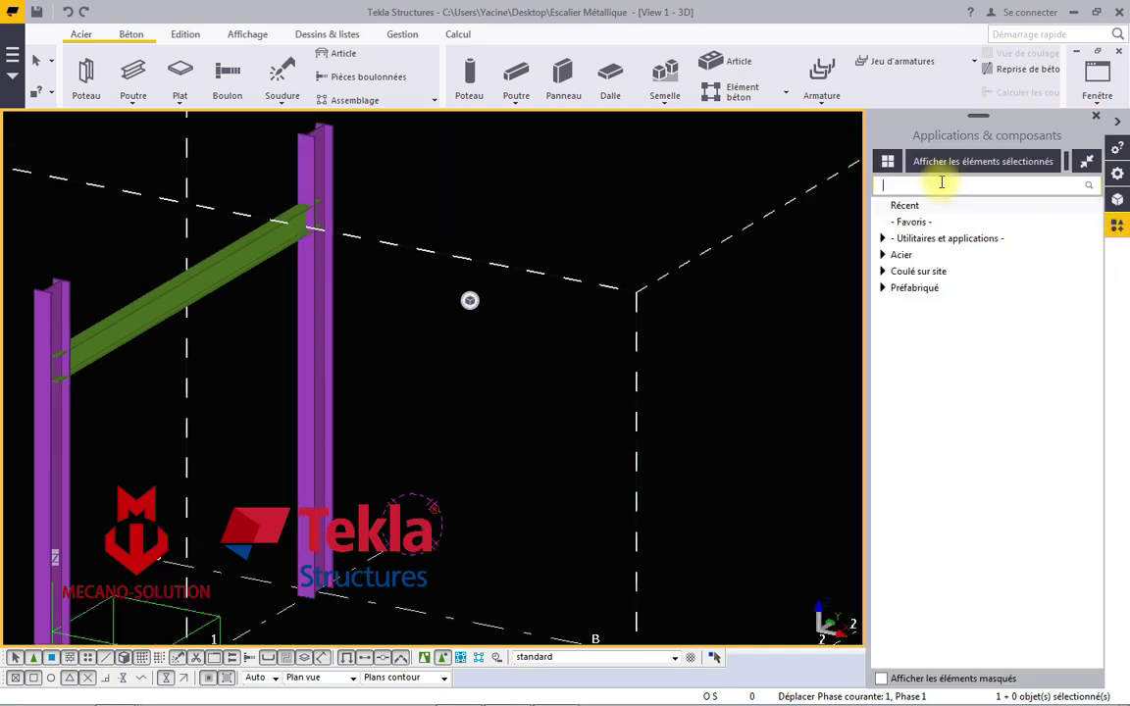
# Apply the Double platine (142) connection between the column and the TRAVERSE beam.
pyautogui.write('142')
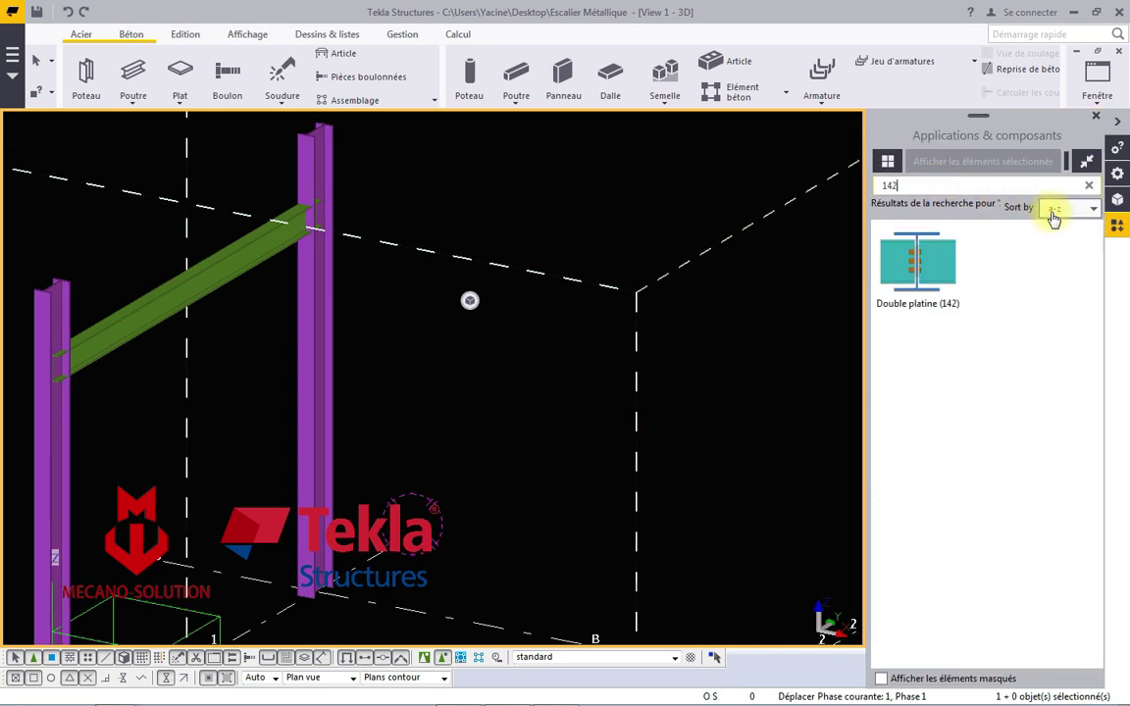
pyautogui.click(922, 262)
pyautogui.click(303, 272)
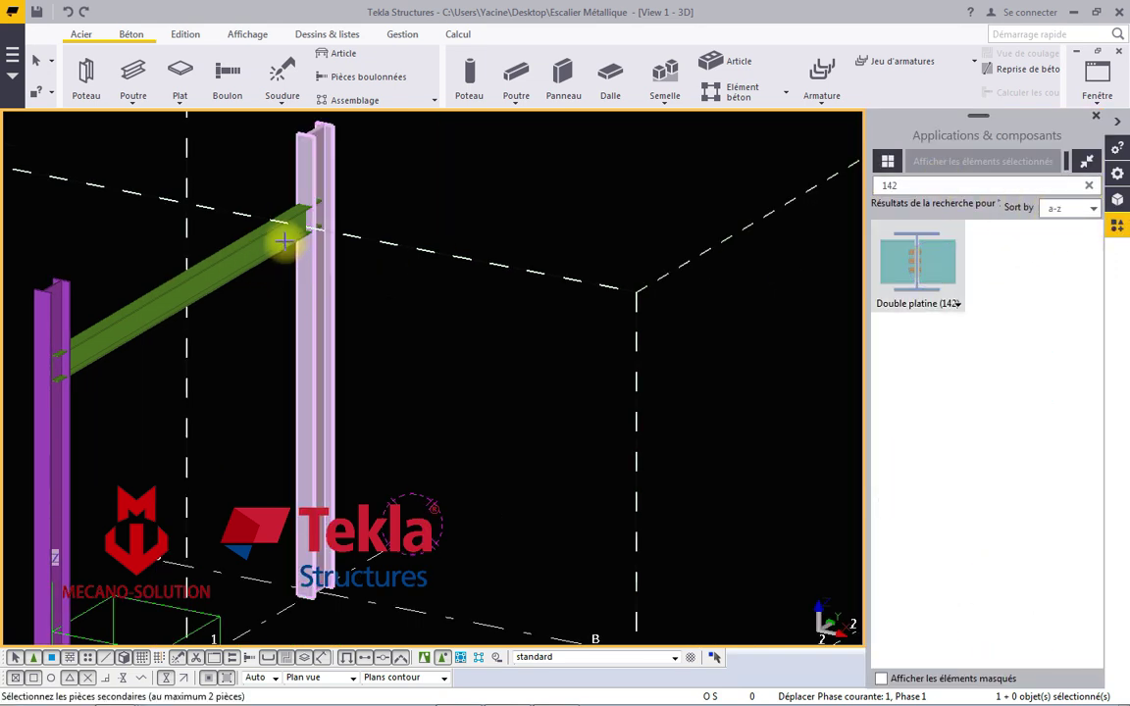
pyautogui.click(283, 235)
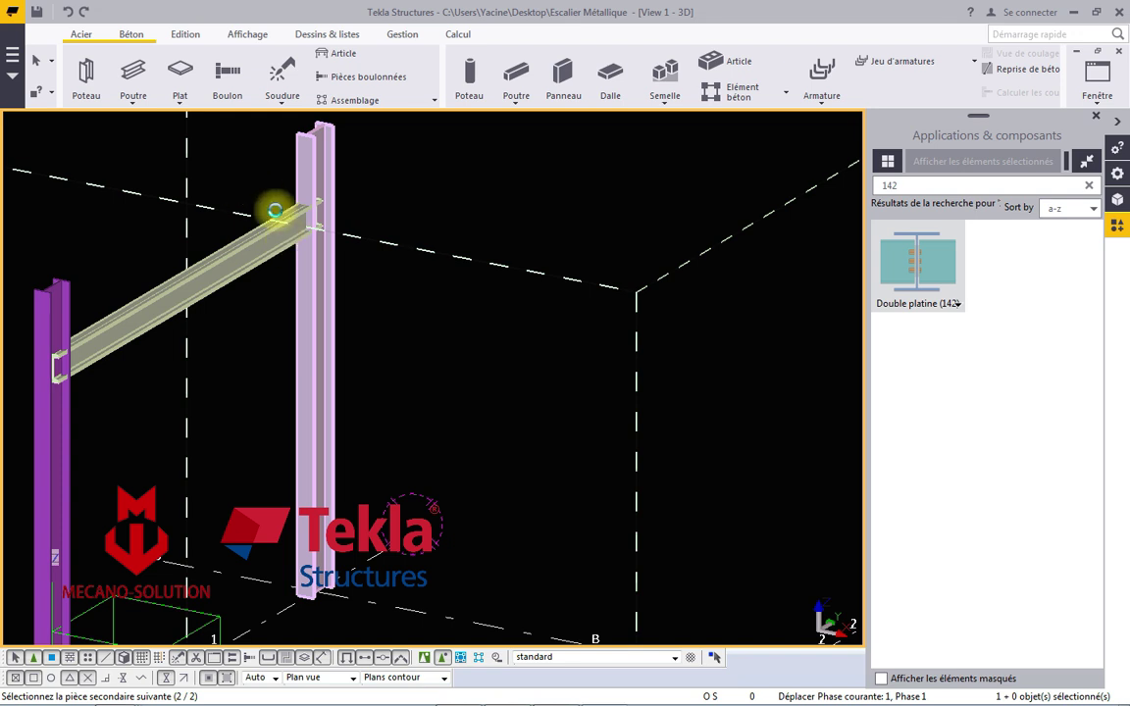
pyautogui.middleClick(275, 210)
# Interrupt the connection command and briefly check the column's properties.
pyautogui.click(429, 184)
pyautogui.scroll(1, 297, 211)
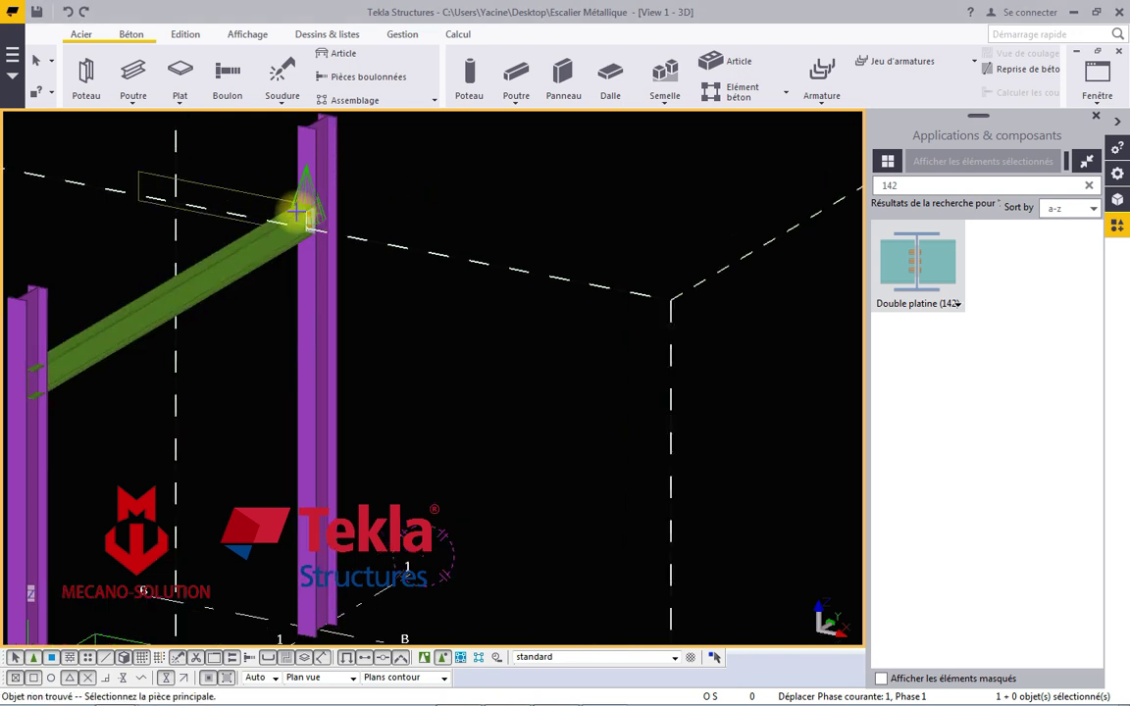
pyautogui.scroll(2, 297, 211)
pyautogui.rightClick(445, 200)
pyautogui.click(510, 206)
pyautogui.scroll(2, 309, 179)
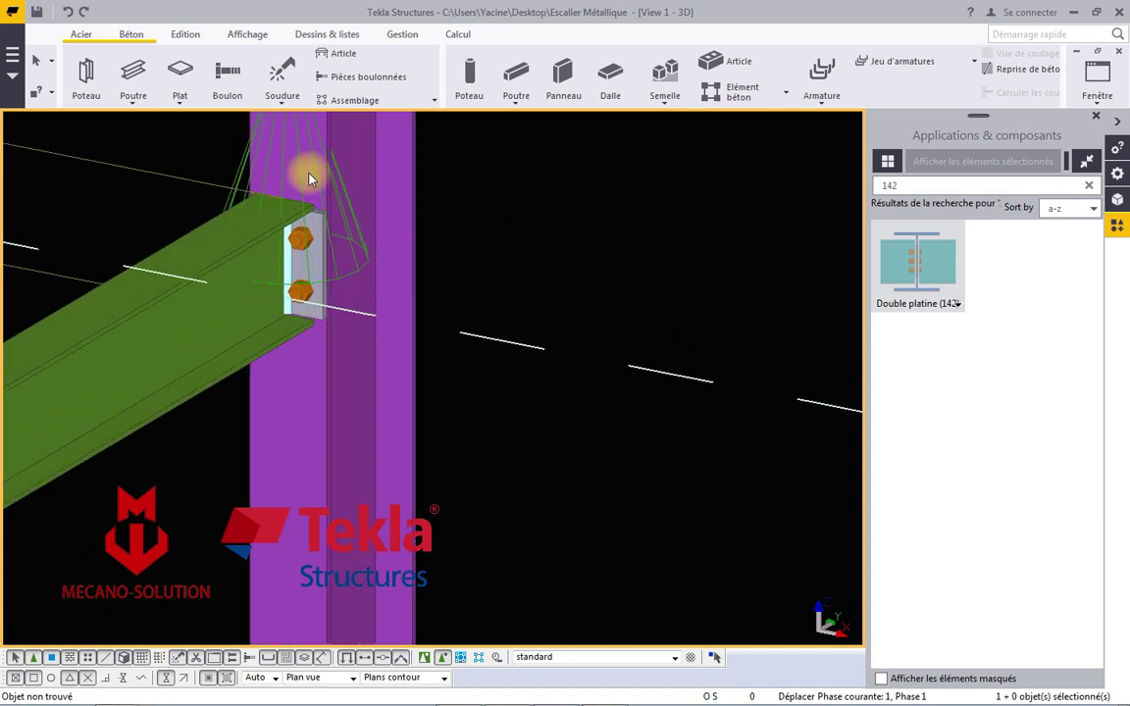
pyautogui.doubleClick(309, 179)
pyautogui.click(1005, 33)
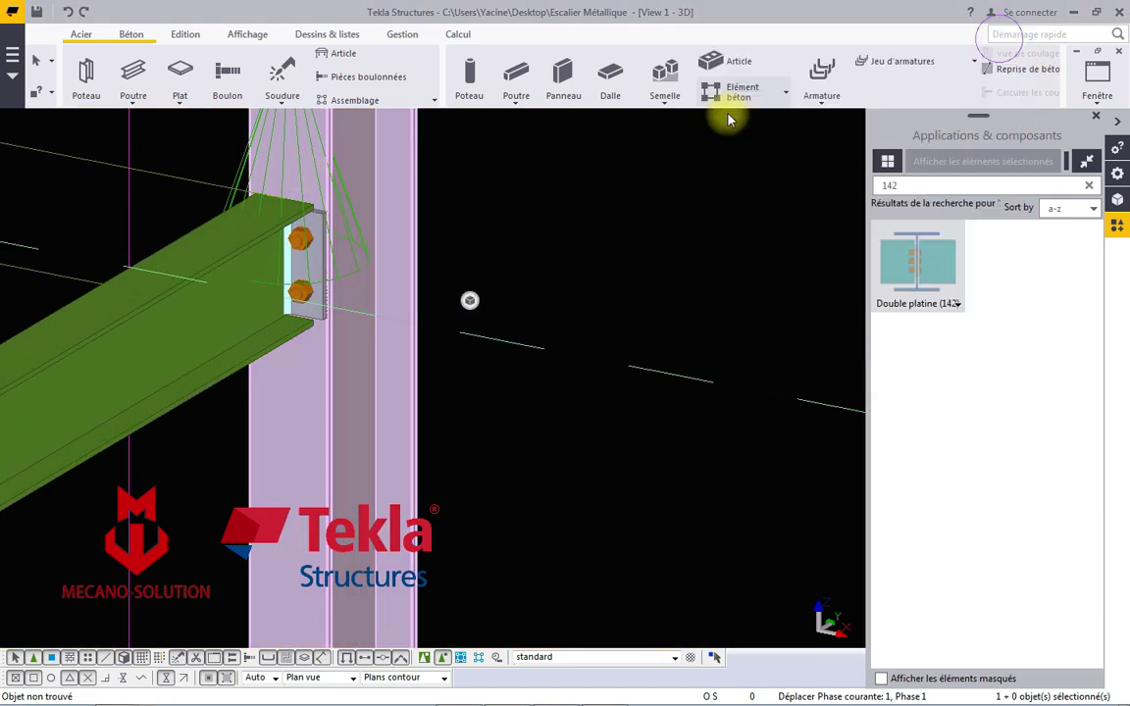
# Set the connection's Plats 1 height to 200 and apply it.
pyautogui.click(350, 268)
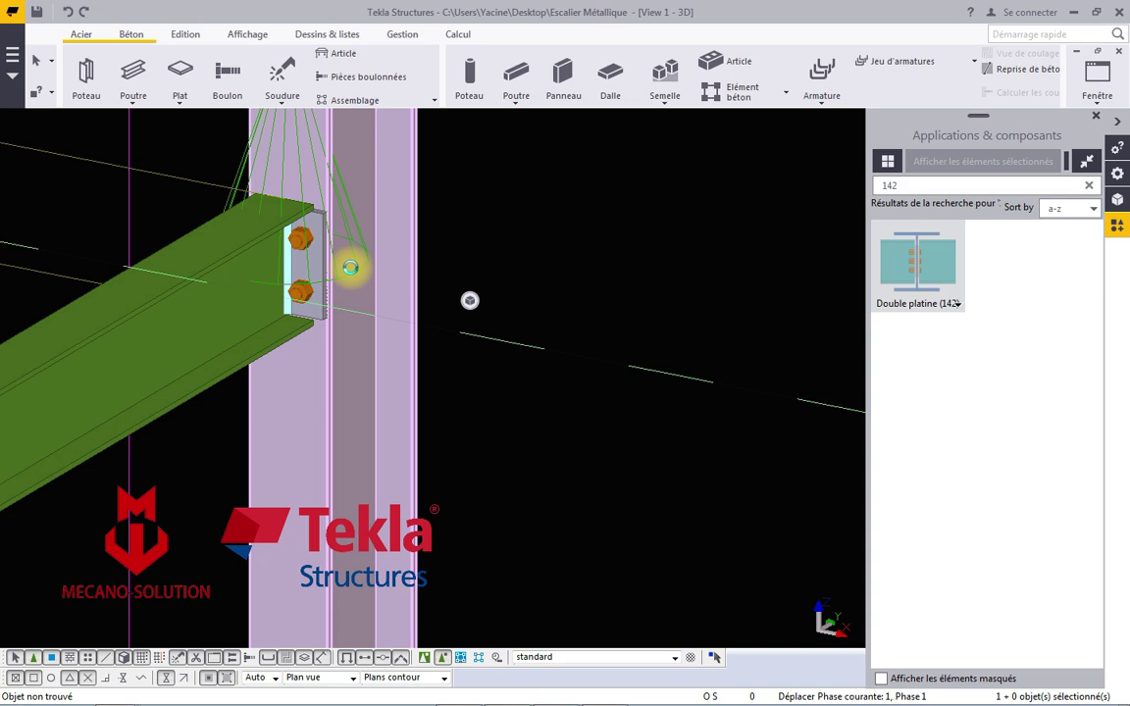
pyautogui.doubleClick(350, 268)
pyautogui.click(597, 106)
pyautogui.write('2')
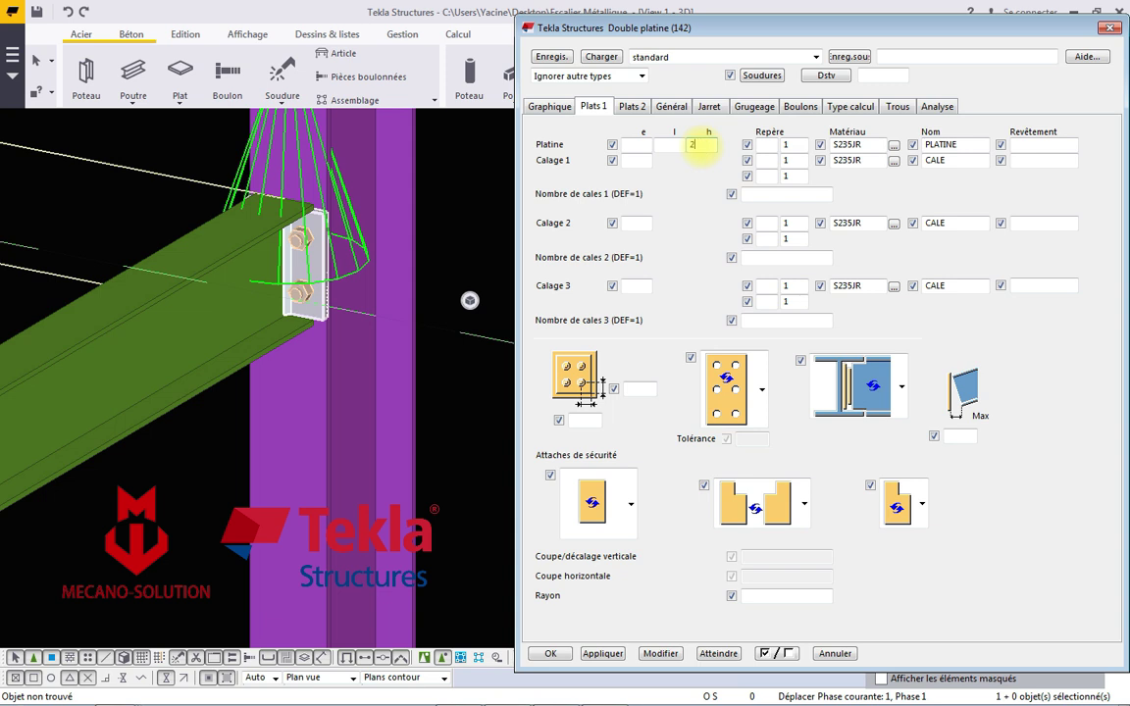
pyautogui.write('00.00')
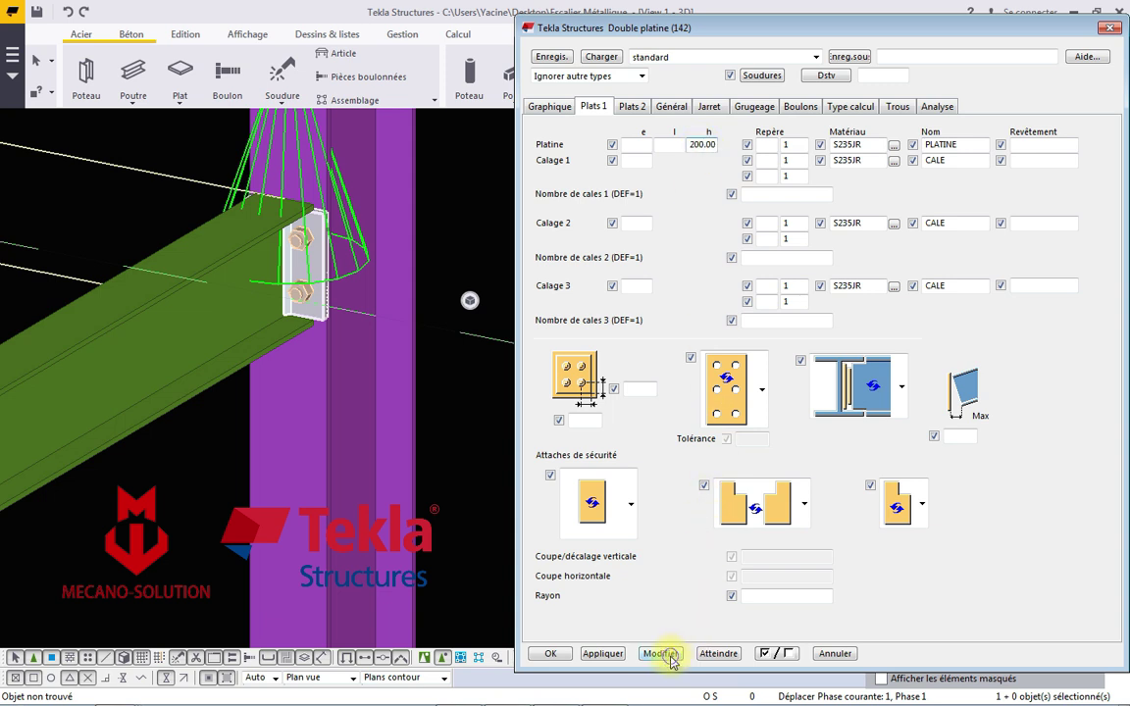
pyautogui.click(664, 655)
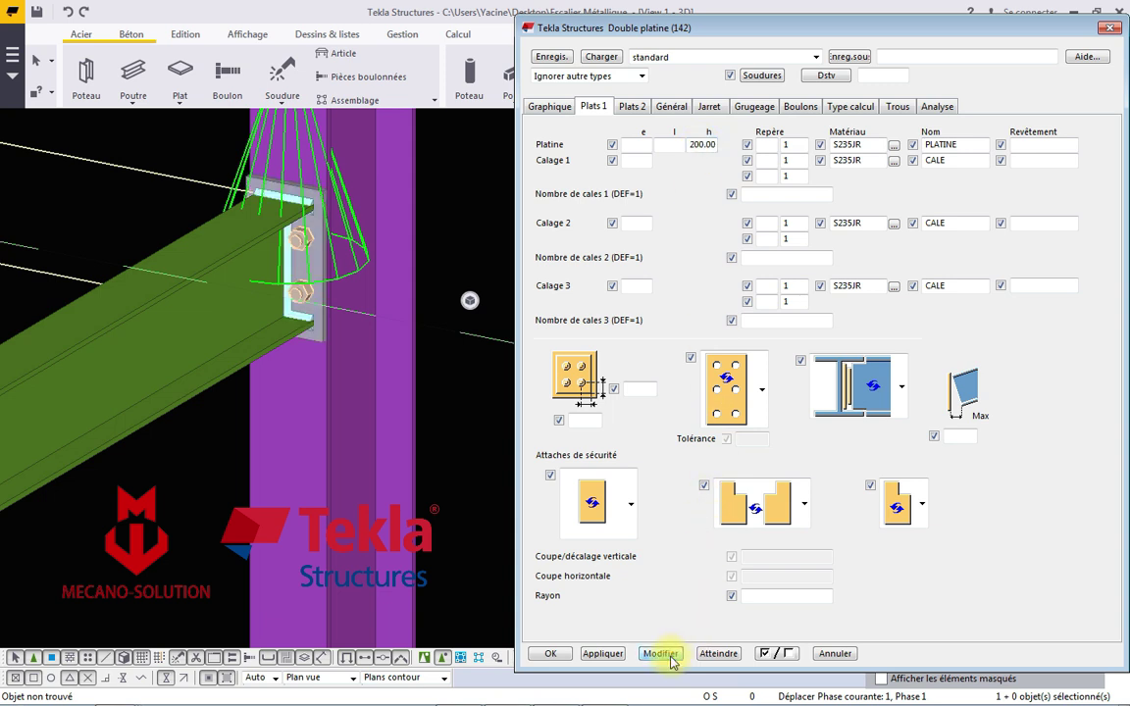
pyautogui.click(546, 654)
pyautogui.scroll(-2, 361, 297)
pyautogui.scroll(-2, 354, 310)
# Connect the beam's other end to the left column with a Double platine (142) connection.
pyautogui.scroll(-2, 343, 314)
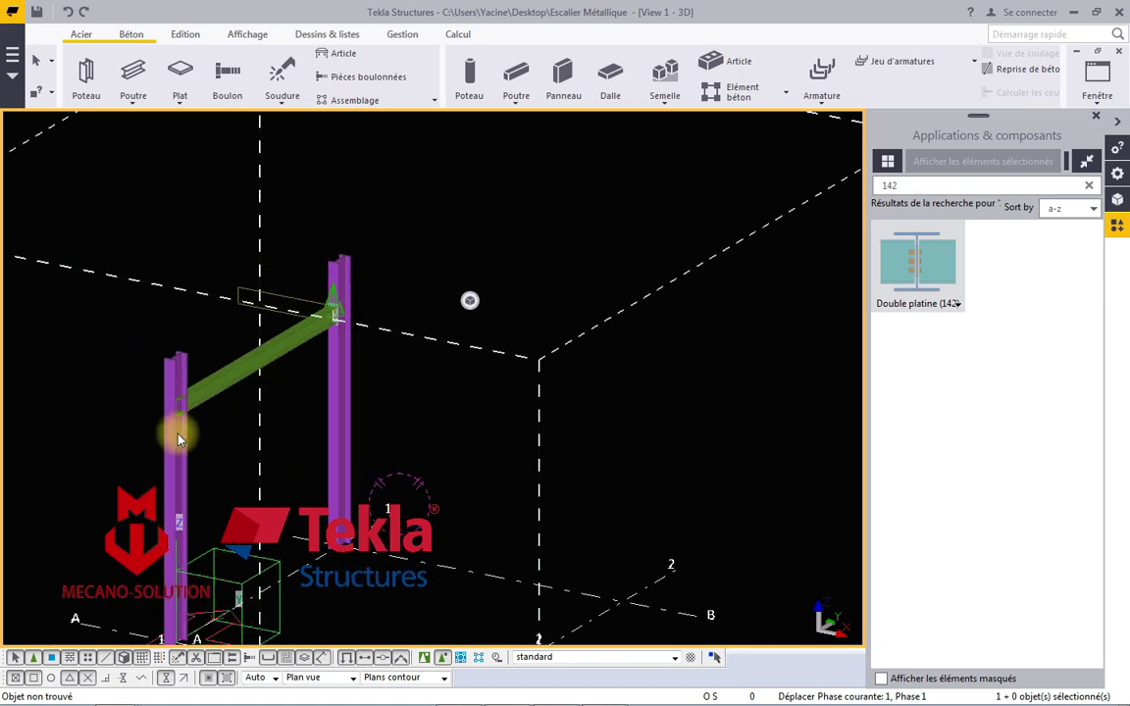
pyautogui.doubleClick(941, 236)
pyautogui.click(105, 463)
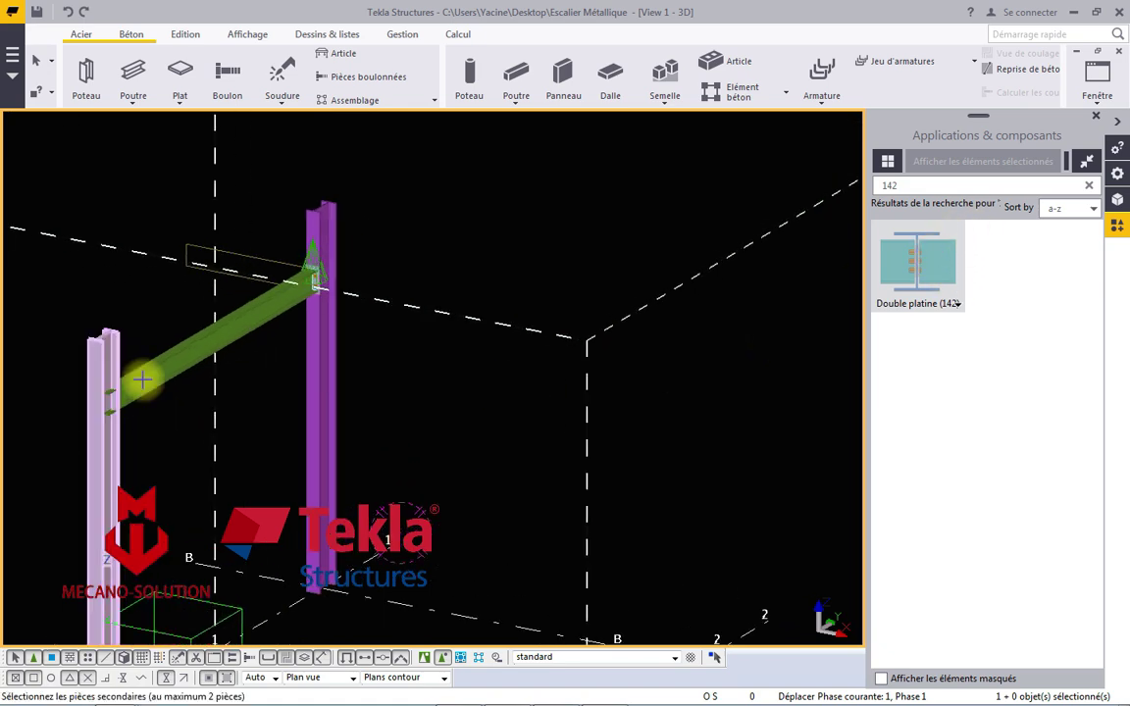
pyautogui.click(142, 379)
pyautogui.middleClick(143, 380)
pyautogui.rightClick(154, 312)
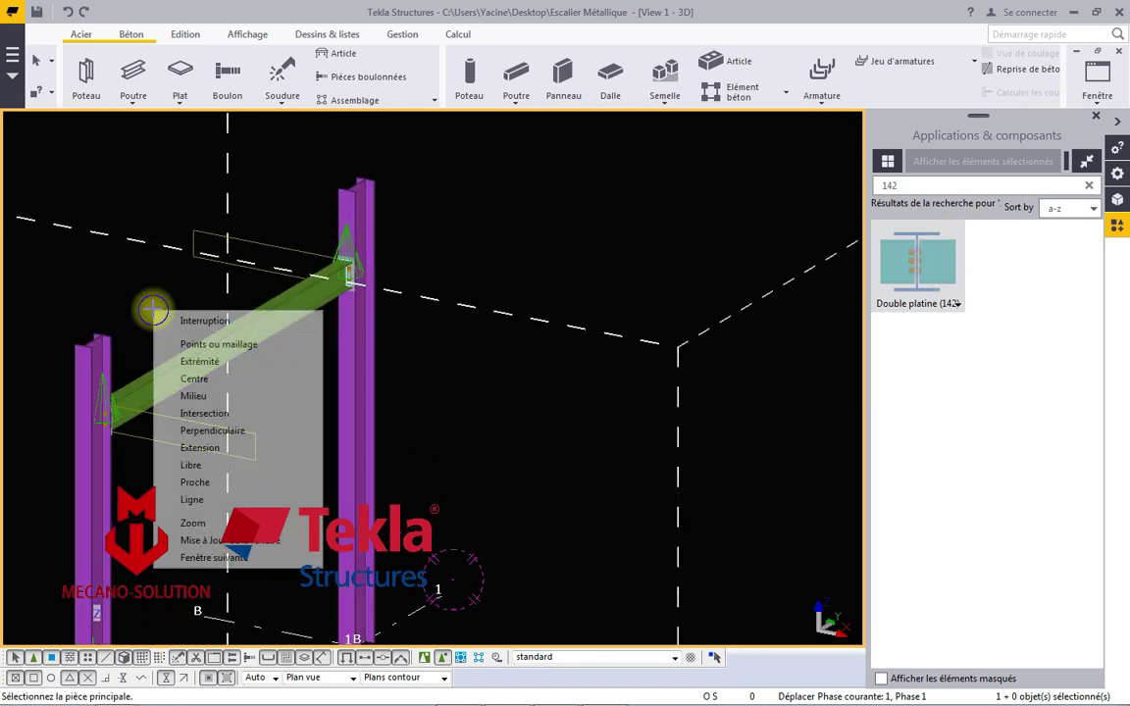
pyautogui.click(189, 317)
# Redraw the 3D view of the connected two-column frame.
pyautogui.click(582, 205)
pyautogui.scroll(-3, 582, 205)
pyautogui.scroll(-2, 449, 422)
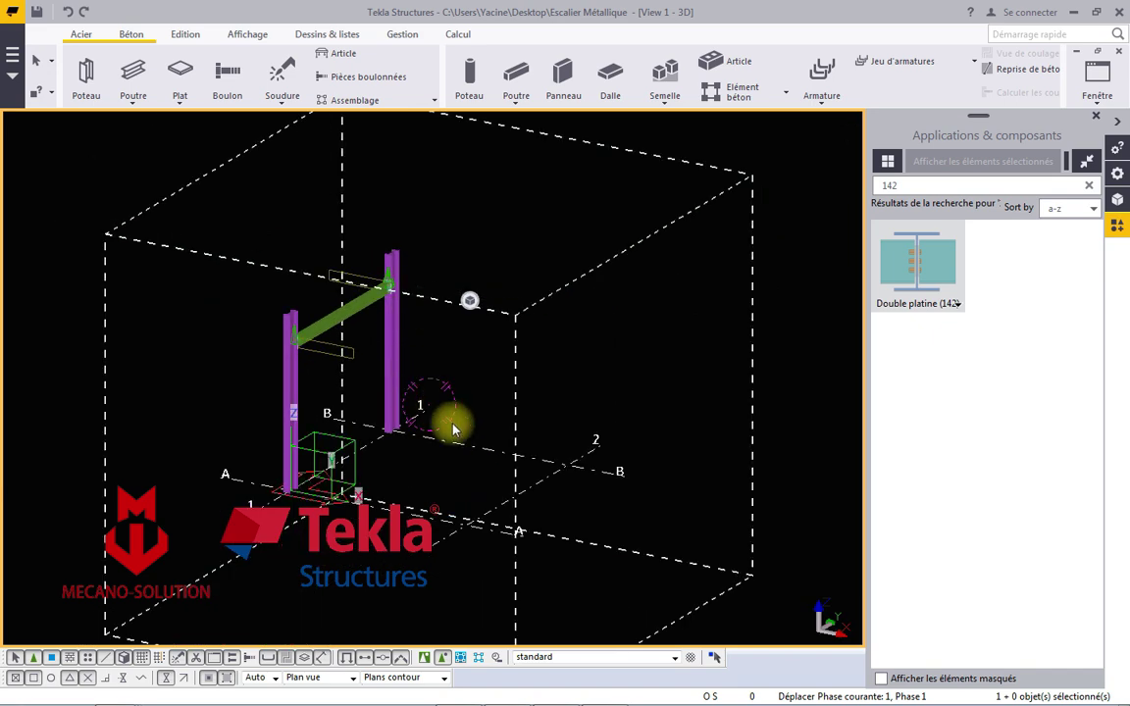
pyautogui.scroll(2, 449, 422)
pyautogui.scroll(3, 501, 169)
pyautogui.rightClick(501, 170)
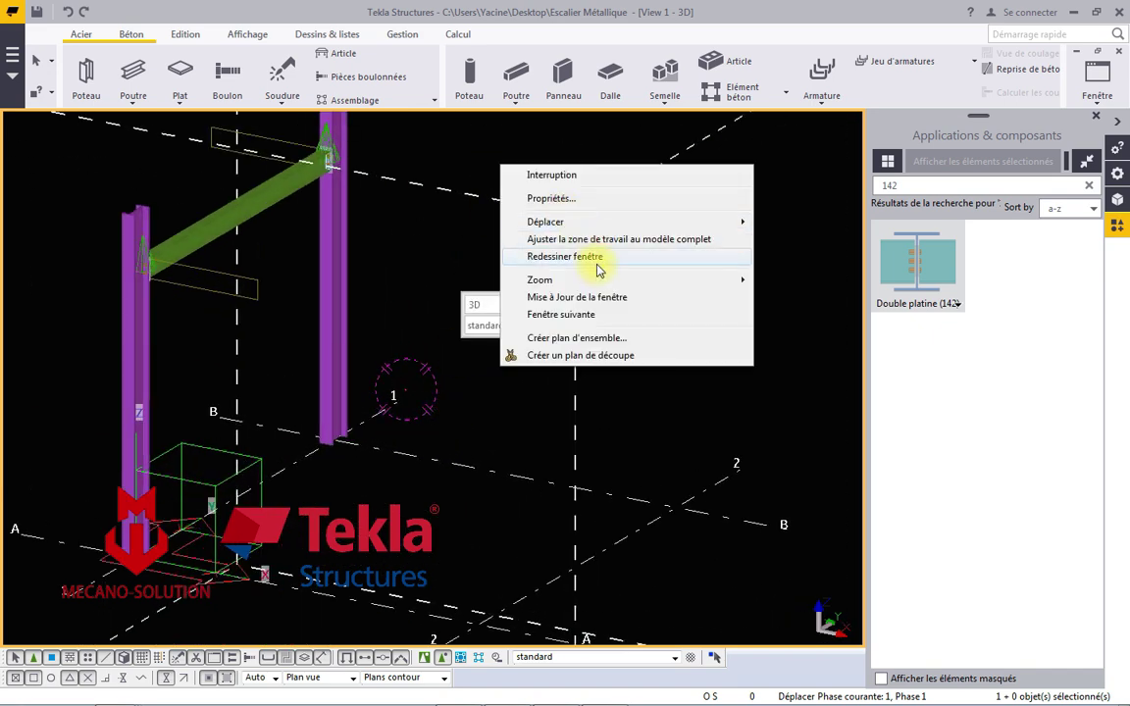
pyautogui.click(585, 259)
pyautogui.scroll(-2, 264, 315)
pyautogui.scroll(-2, 265, 324)
pyautogui.scroll(-2, 403, 189)
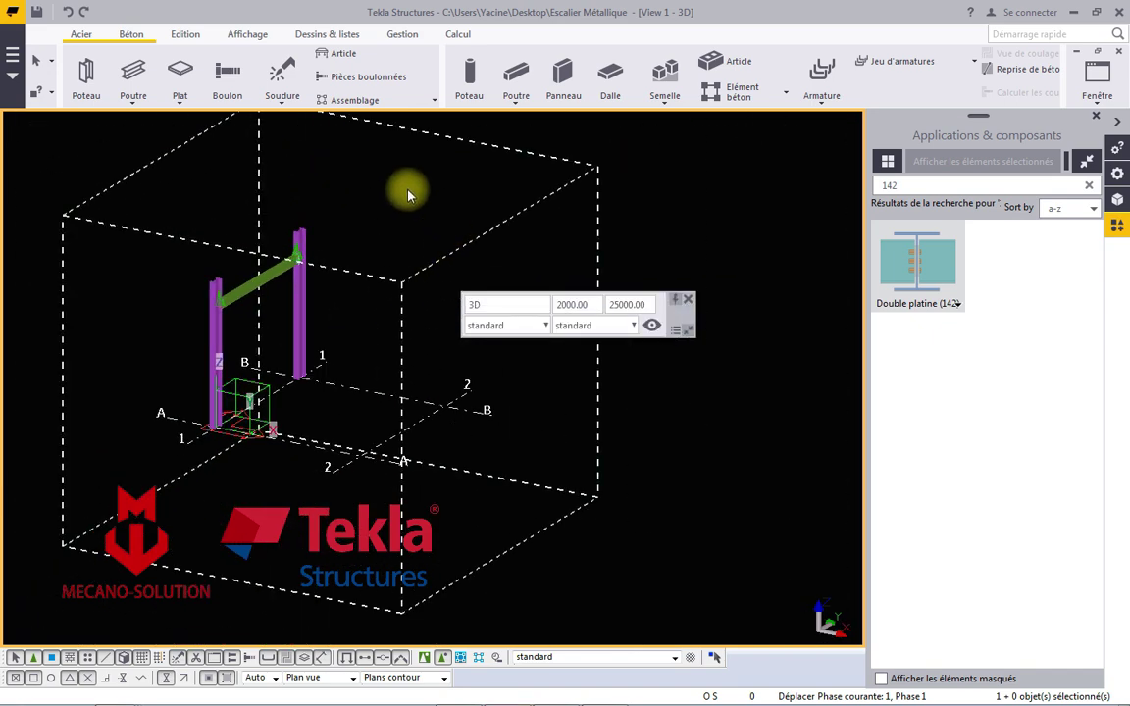
# Clear the 142 catalogue search and close the Applications & composants catalogue.
pyautogui.doubleClick(1004, 184)
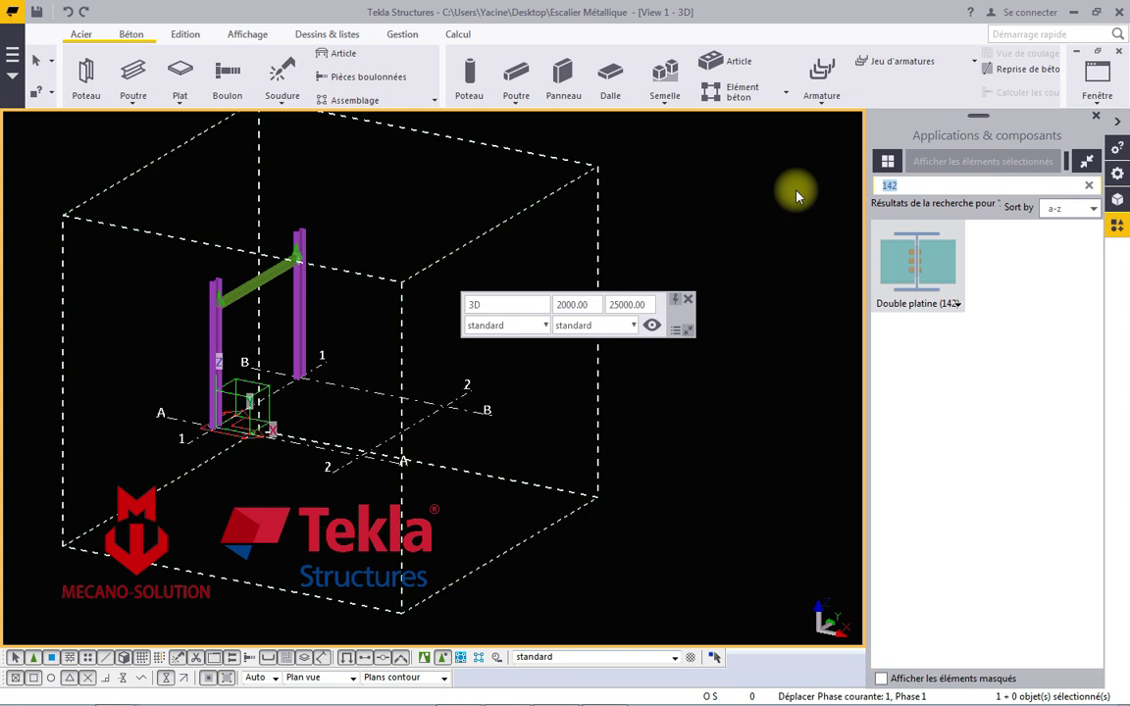
pyautogui.write('S')
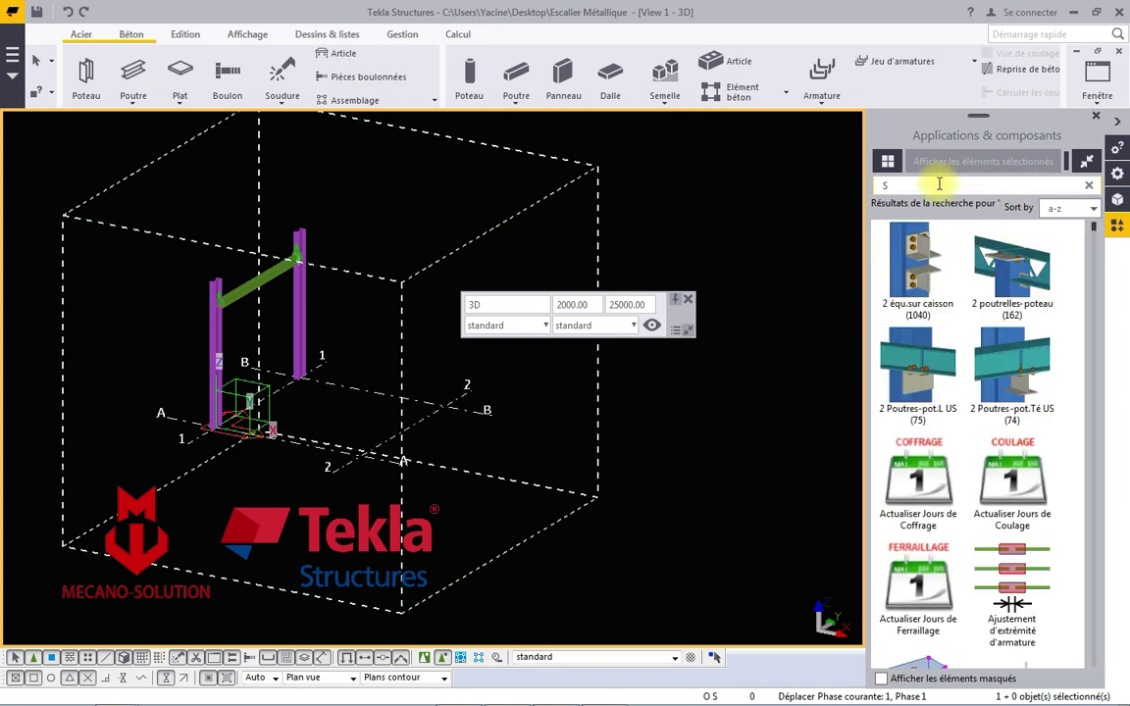
pyautogui.press('BackSpace')
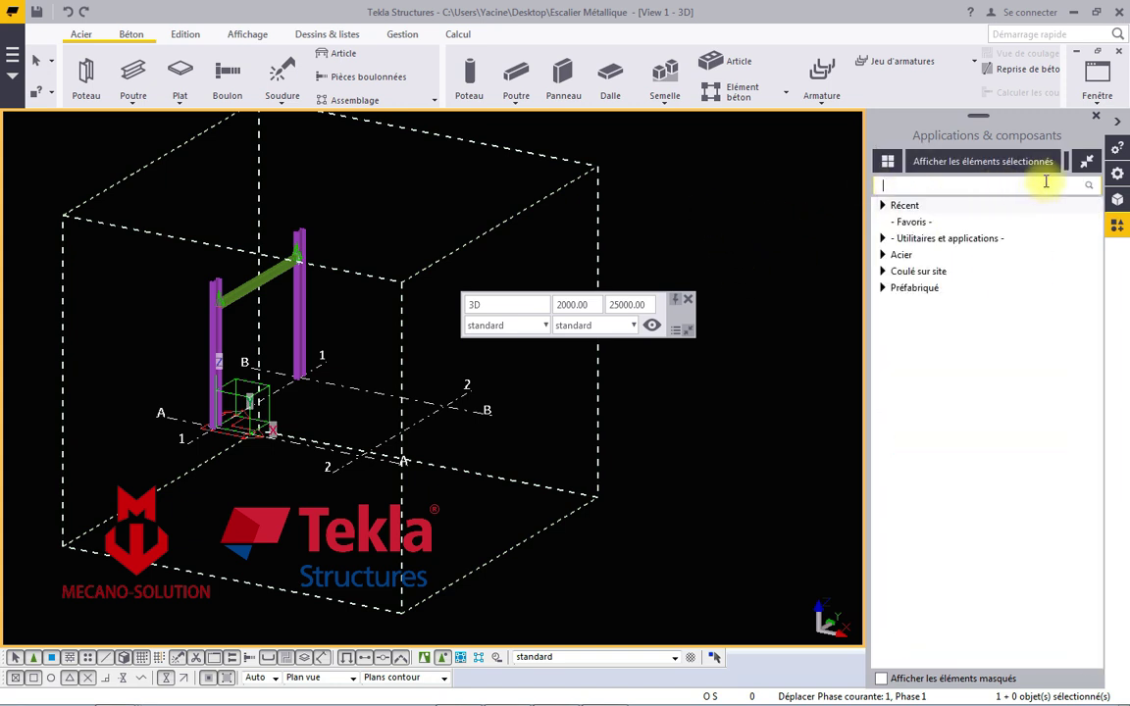
pyautogui.click(1104, 116)
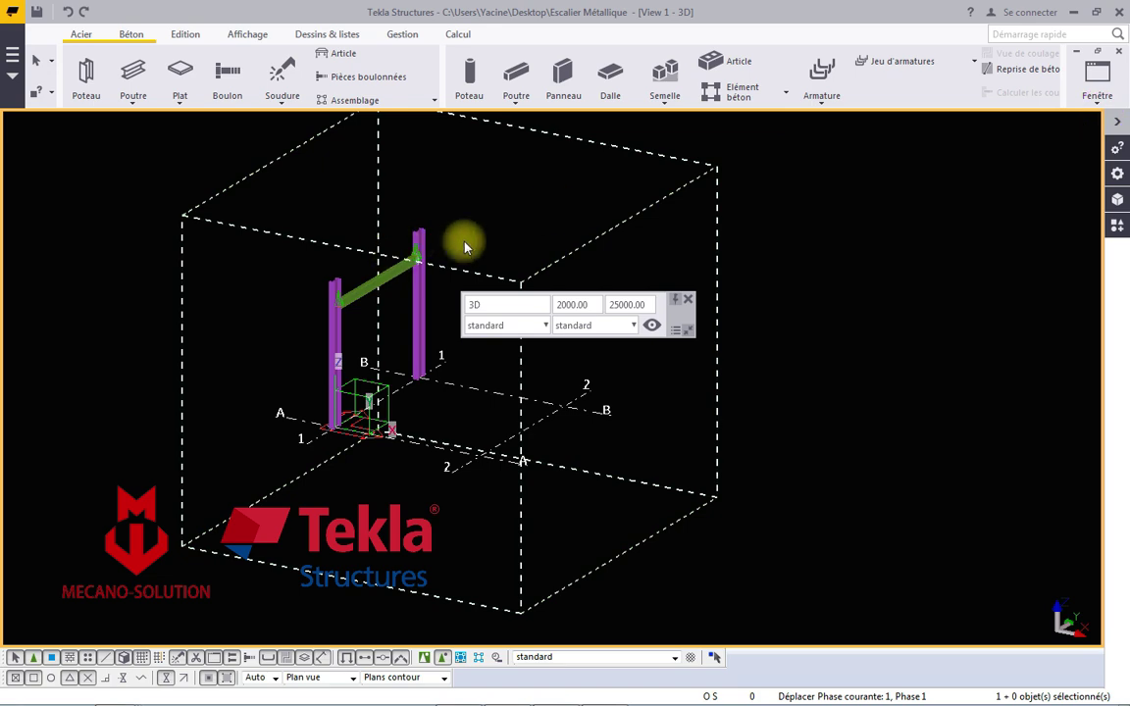
# Give the end plate PLATINE, PL10*110, S235JR, with the assembly prefix copied to the part prefix.
pyautogui.scroll(3, 449, 244)
pyautogui.scroll(3, 391, 265)
pyautogui.scroll(3, 399, 265)
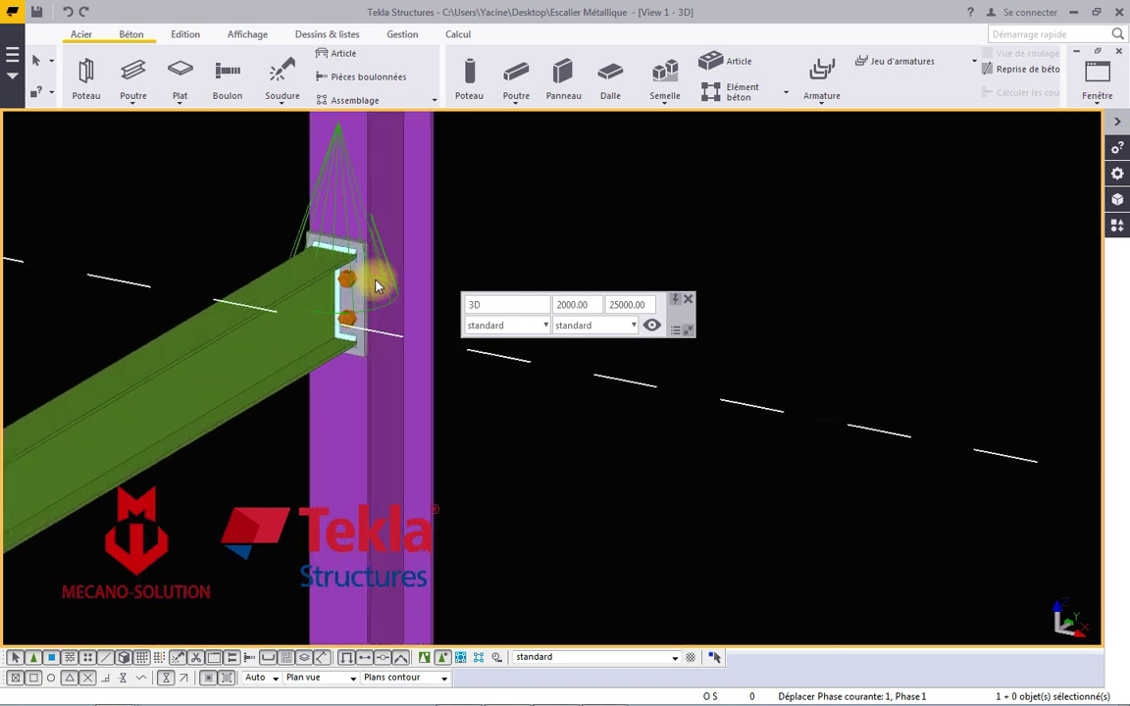
pyautogui.scroll(2, 375, 285)
pyautogui.doubleClick(355, 313)
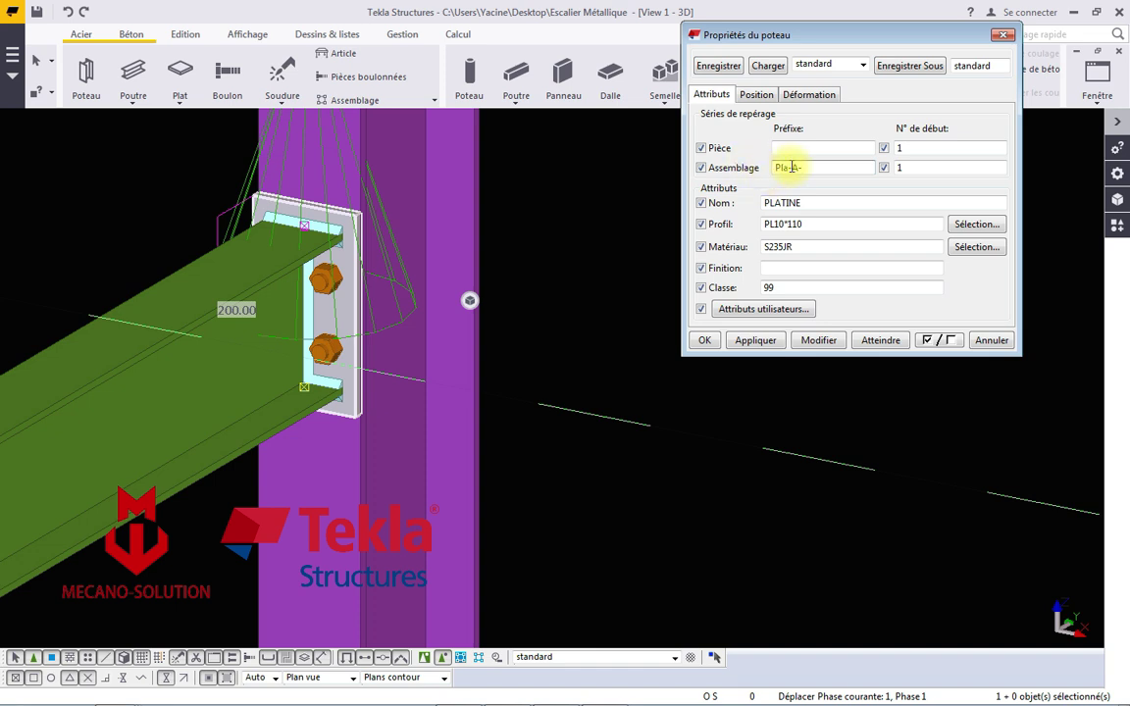
pyautogui.rightClick(777, 169)
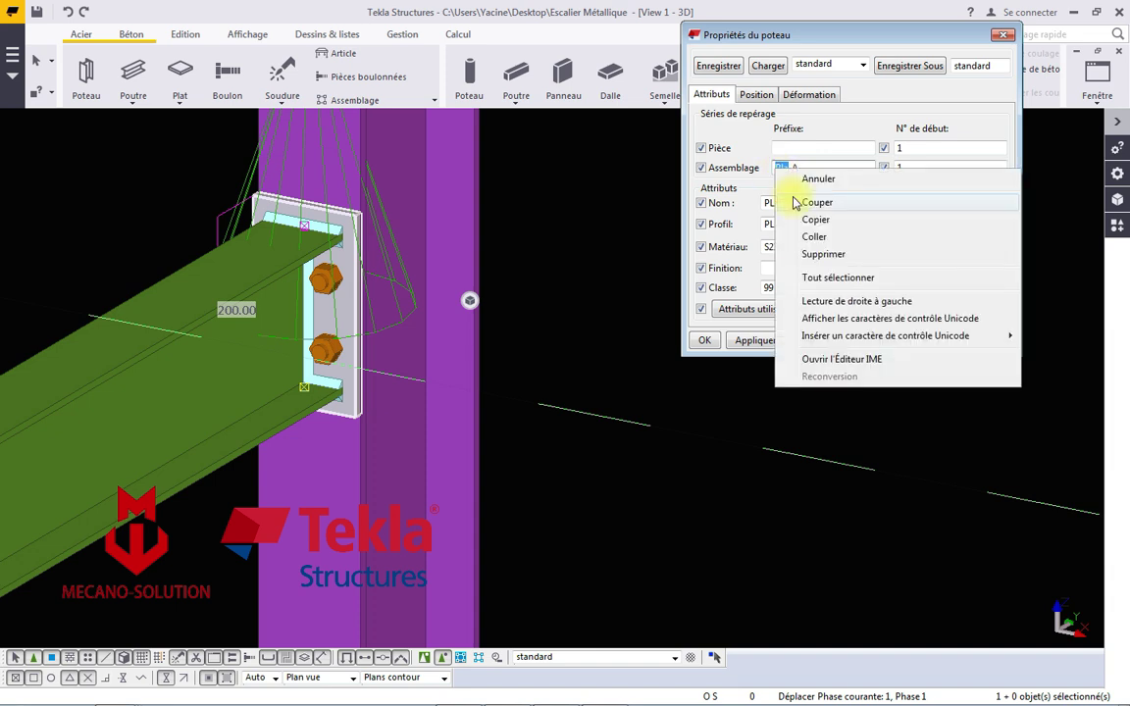
pyautogui.click(820, 222)
pyautogui.rightClick(789, 150)
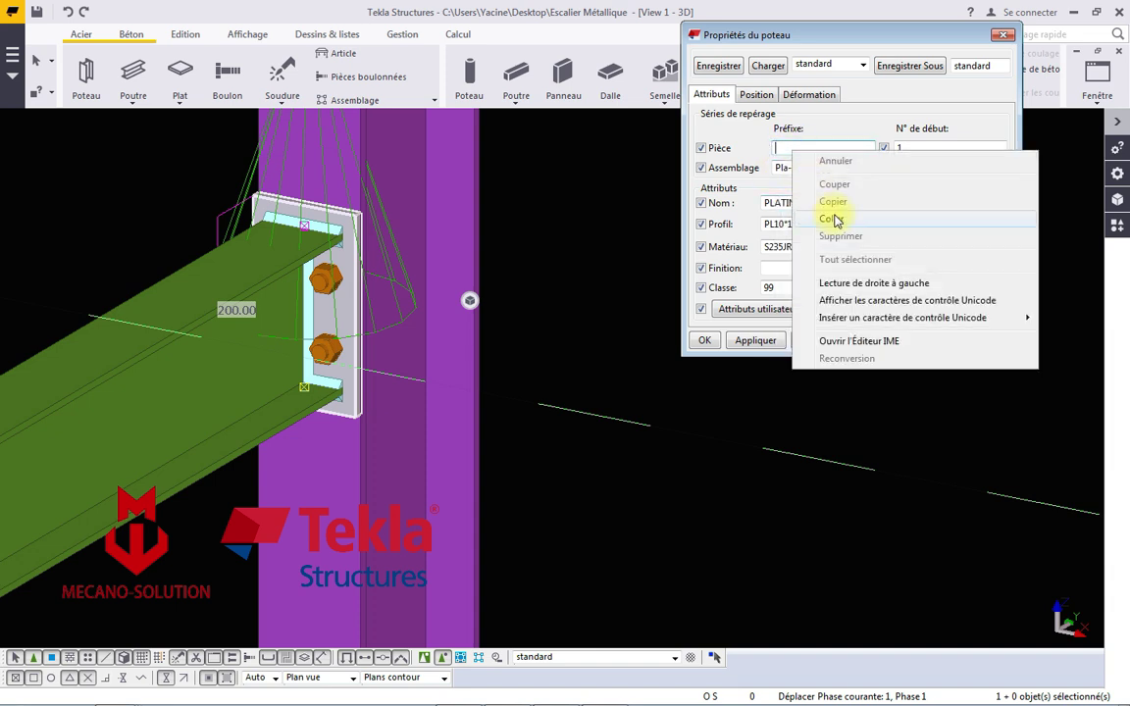
pyautogui.click(834, 217)
pyautogui.click(803, 341)
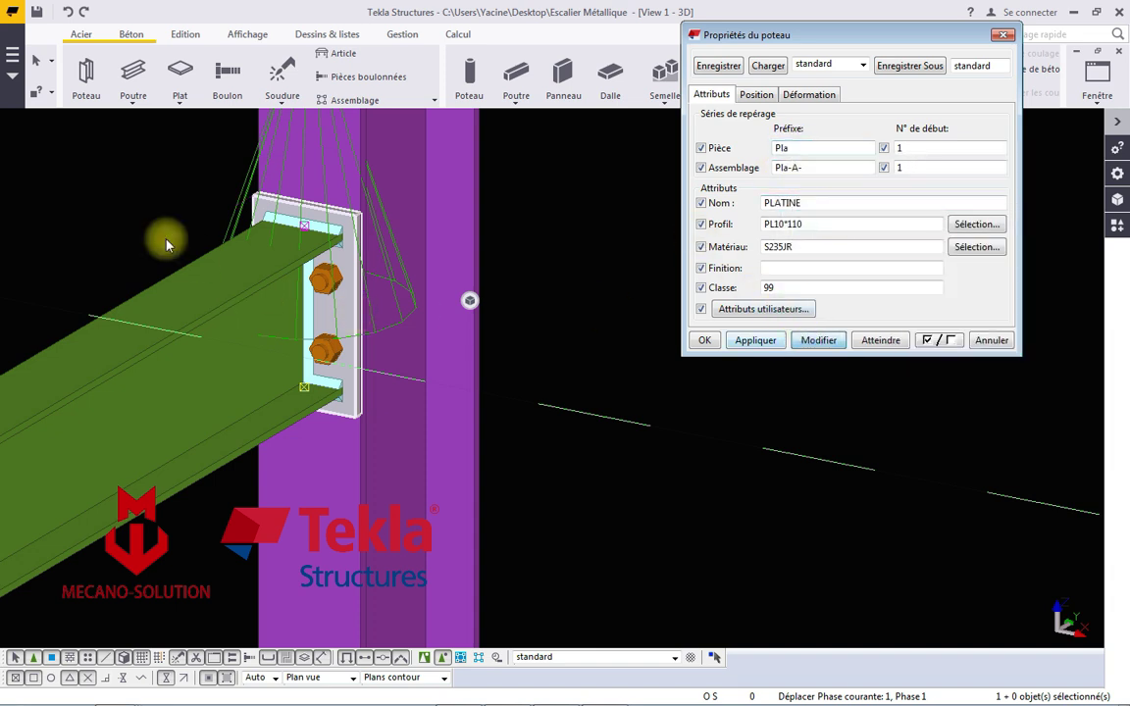
# Apply the same plate properties to the end plate at the joint and confirm with OK.
pyautogui.scroll(-2, 263, 232)
pyautogui.scroll(-2, 272, 297)
pyautogui.scroll(-2, 271, 351)
pyautogui.scroll(-2, 271, 355)
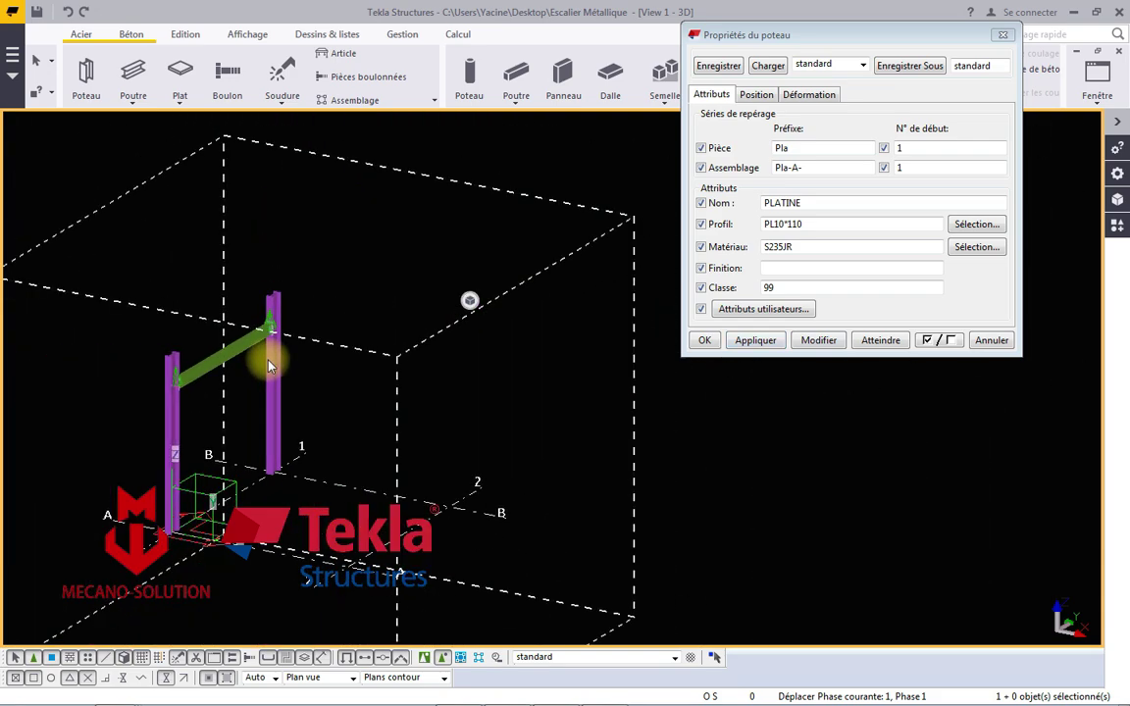
pyautogui.moveTo(271, 355)
pyautogui.keyDown('ctrl'); pyautogui.mouseDown(button='middle')
pyautogui.moveTo(10, 379)
pyautogui.moveTo(265, 353)
pyautogui.mouseUp(button='middle'); pyautogui.keyUp('ctrl')
pyautogui.scroll(5, 213, 311)
pyautogui.scroll(2, 213, 312)
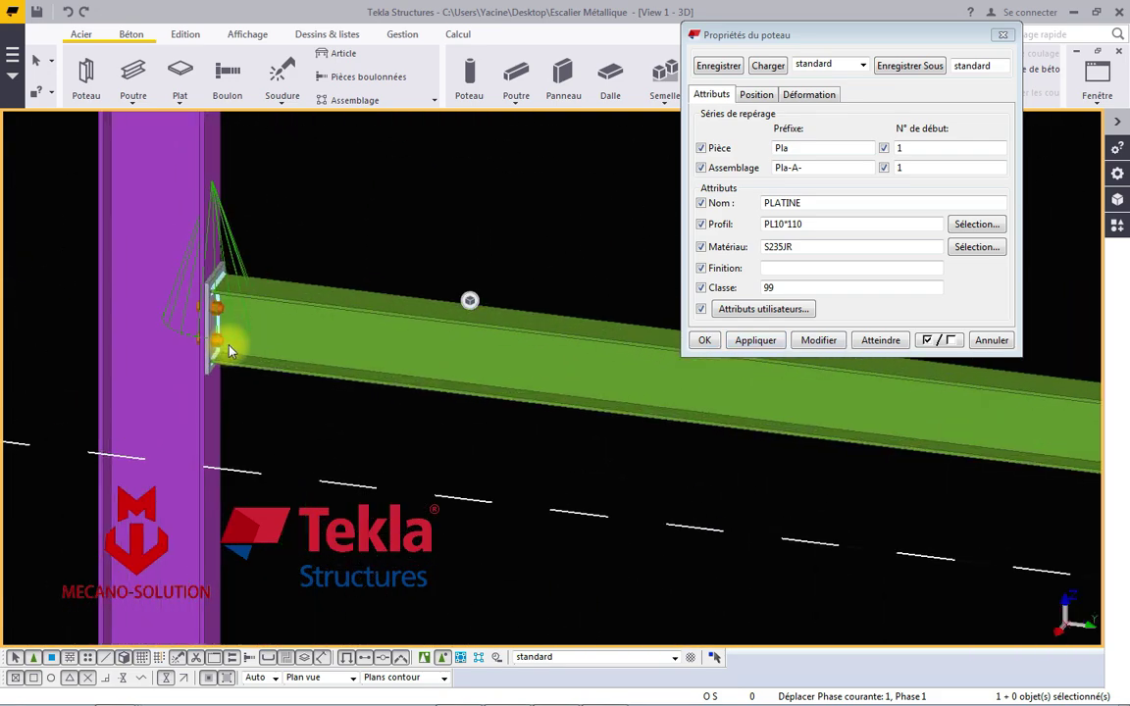
pyautogui.scroll(2, 352, 285)
pyautogui.scroll(2, 392, 299)
pyautogui.scroll(2, 373, 341)
pyautogui.click(373, 340)
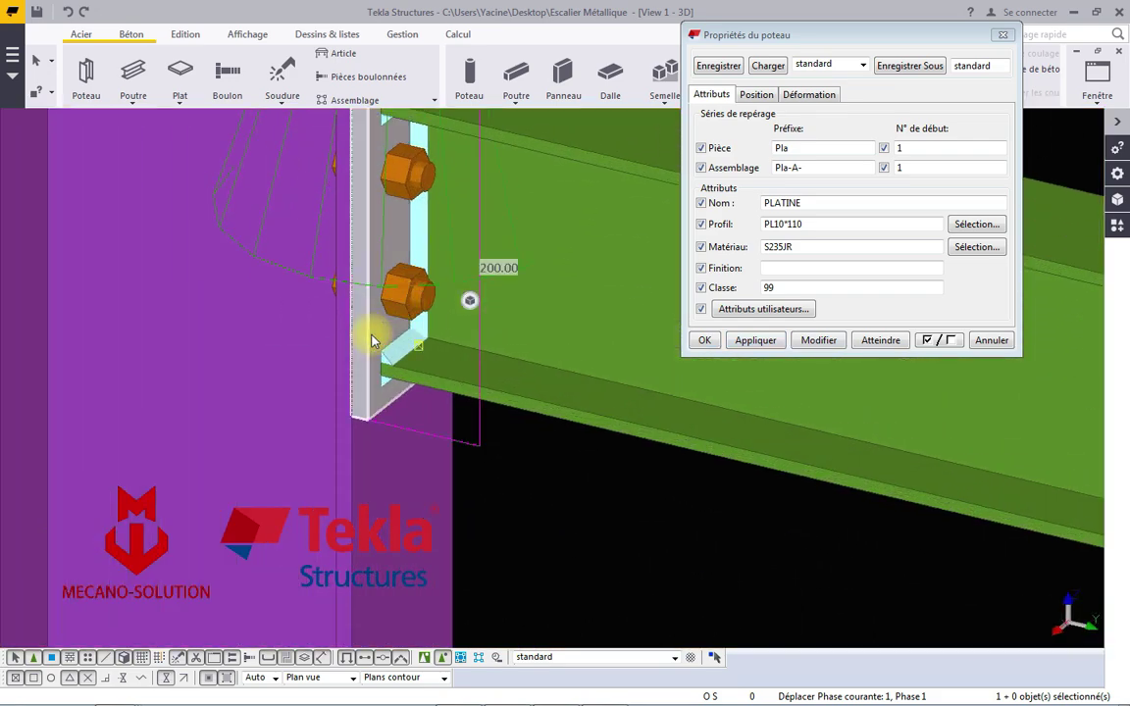
pyautogui.click(822, 340)
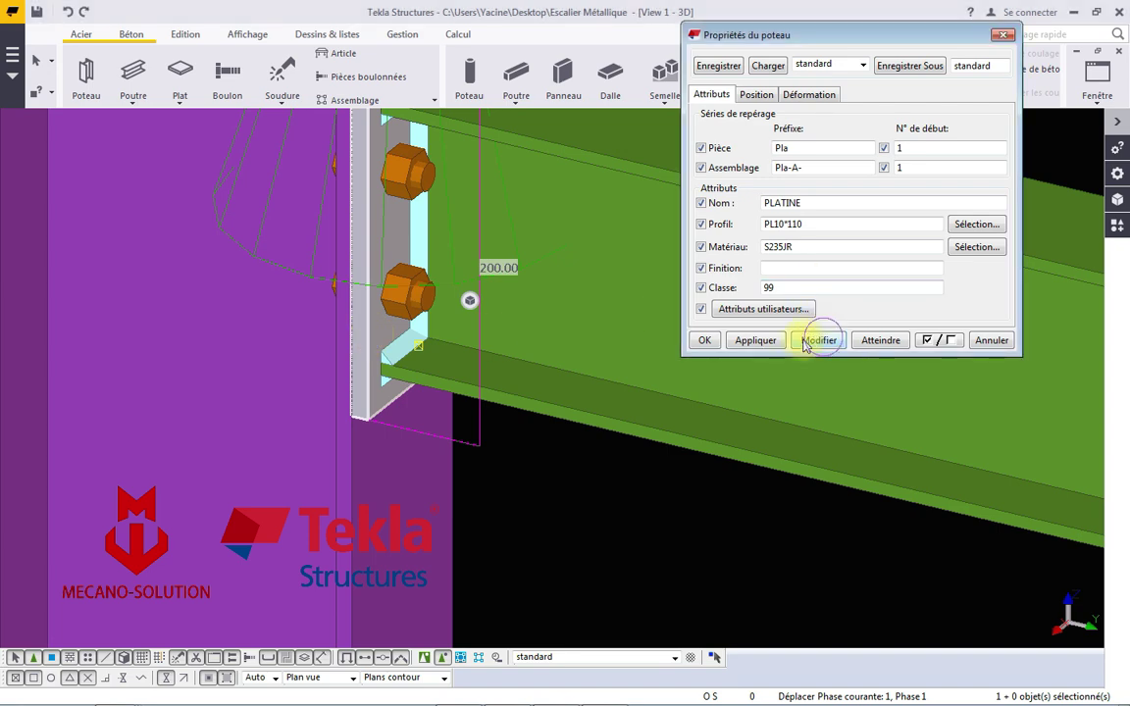
pyautogui.click(705, 341)
# Check the other end plate's properties, then rotate the view around the beam and columns.
pyautogui.scroll(-3, 565, 382)
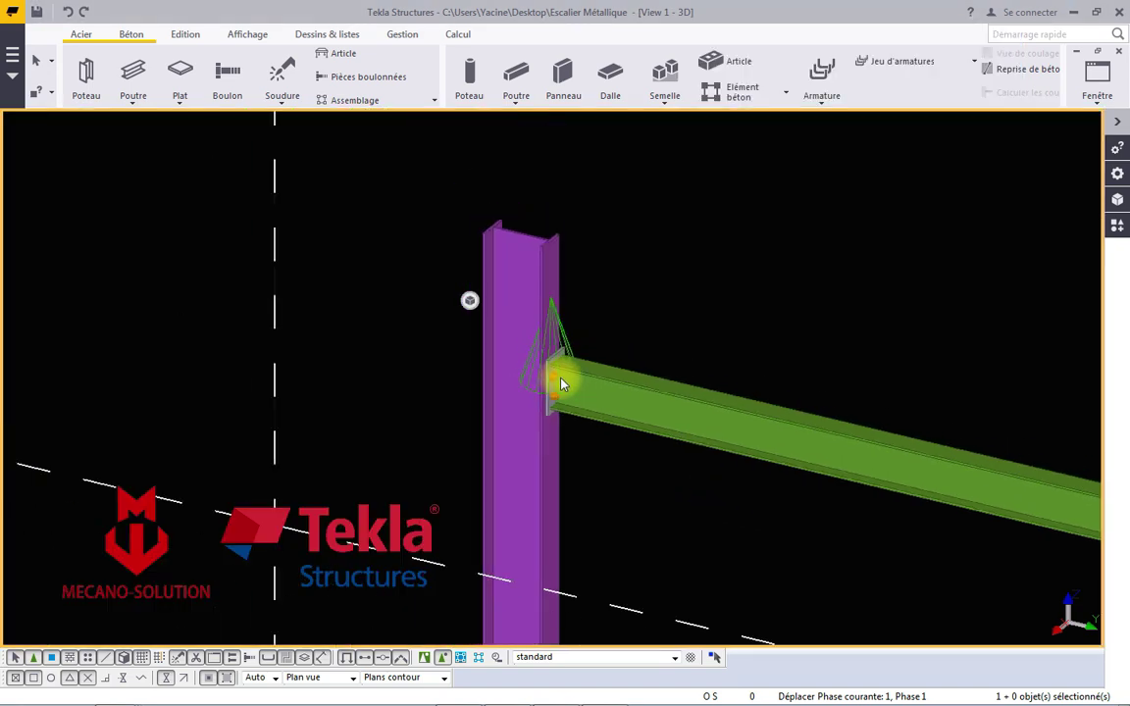
pyautogui.scroll(1, 554, 391)
pyautogui.scroll(2, 550, 432)
pyautogui.doubleClick(552, 462)
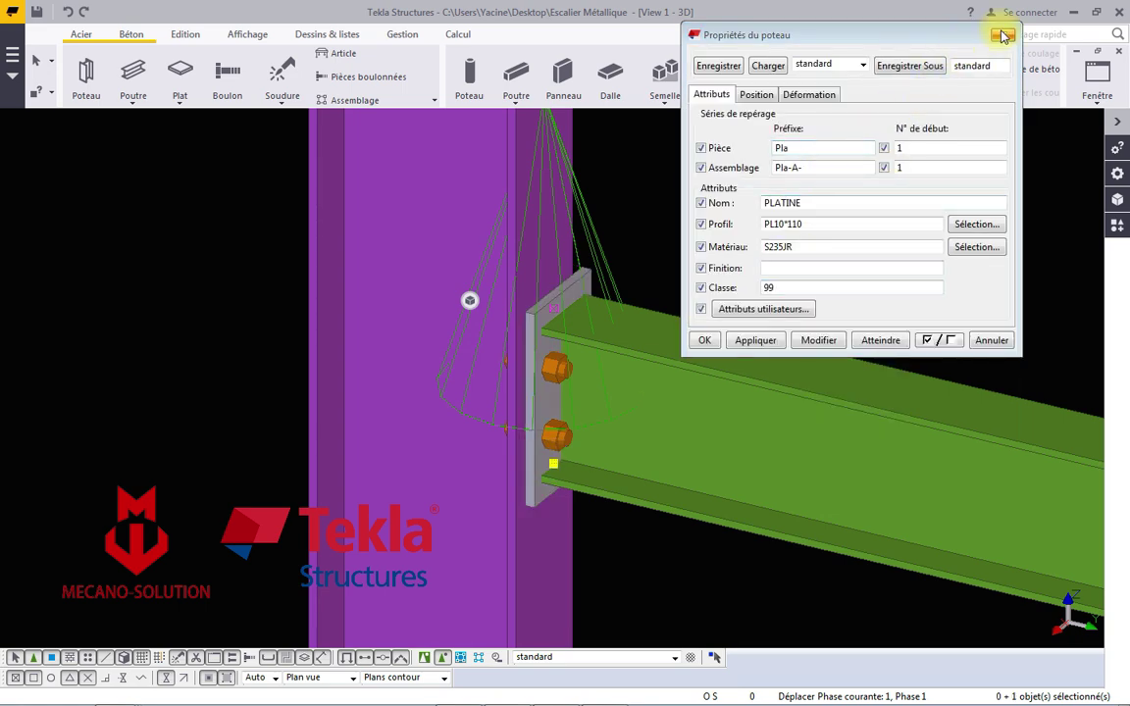
pyautogui.click(1001, 35)
pyautogui.scroll(-3, 481, 257)
pyautogui.scroll(-2, 475, 289)
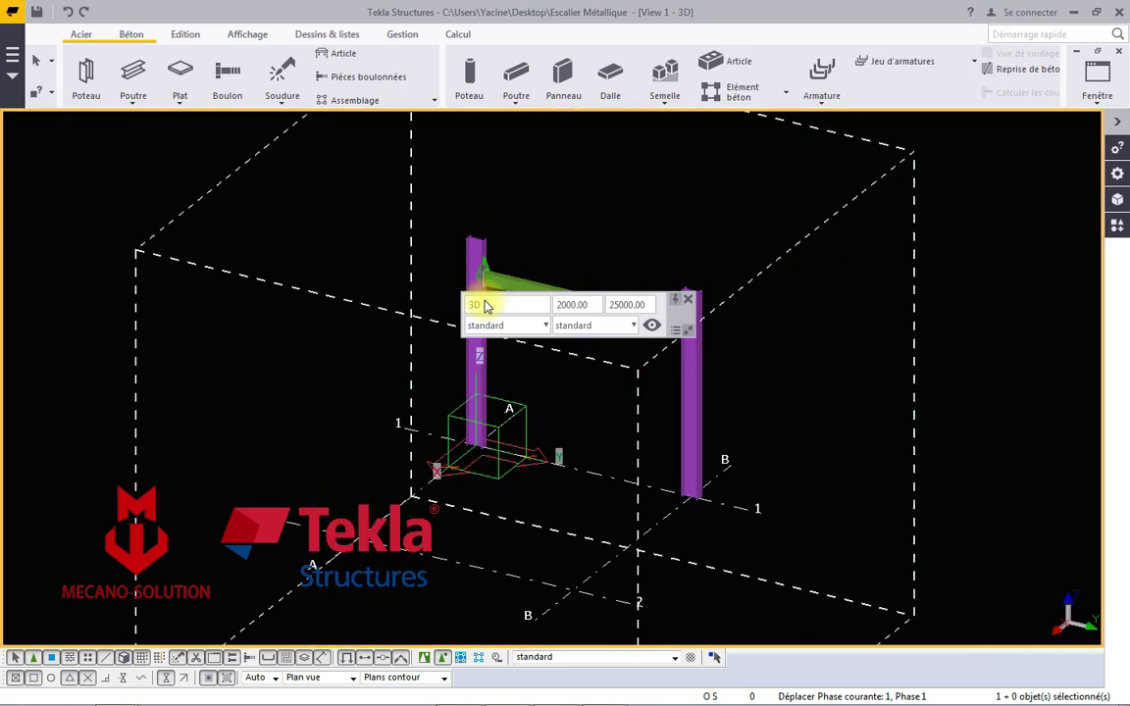
pyautogui.moveTo(591, 234)
pyautogui.keyDown('ctrl'); pyautogui.mouseDown(button='middle')
pyautogui.moveTo(668, 290)
pyautogui.moveTo(751, 310)
pyautogui.moveTo(310, 285)
pyautogui.moveTo(363, 312)
pyautogui.moveTo(328, 348)
pyautogui.mouseUp(button='middle'); pyautogui.keyUp('ctrl')
pyautogui.scroll(2, 667, 294)
pyautogui.scroll(-3, 327, 348)
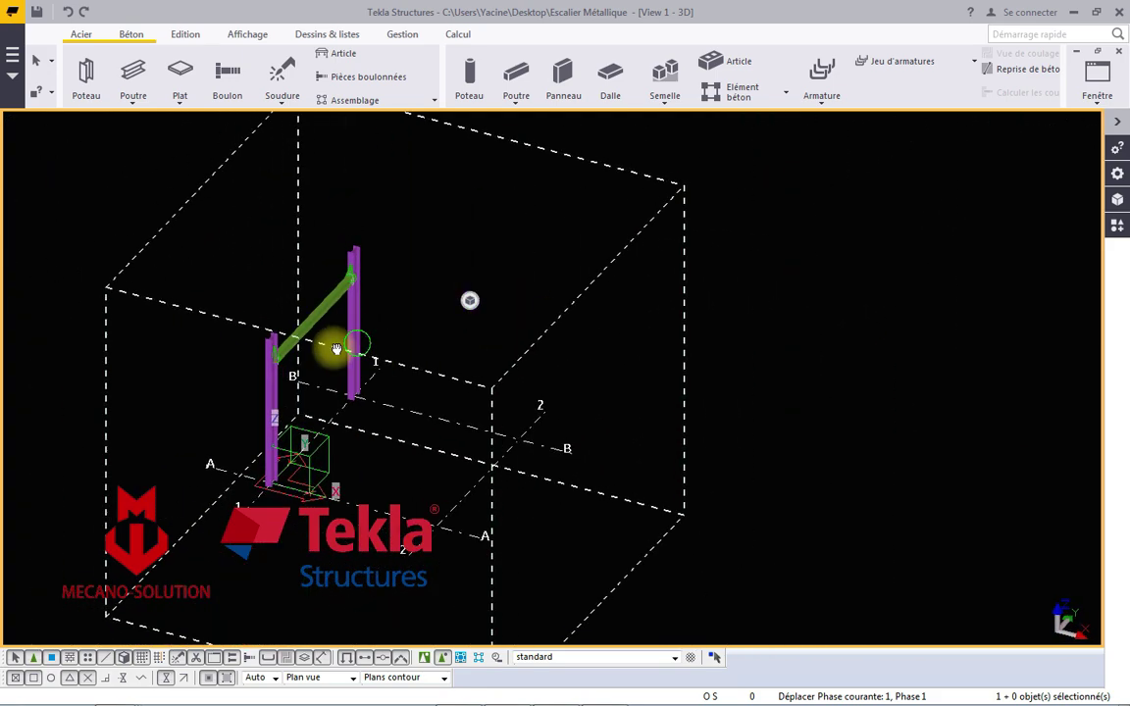
# Search the catalogue for s73 and try placing a Marches poly.(S73) stair, then cancel it.
pyautogui.click(1119, 225)
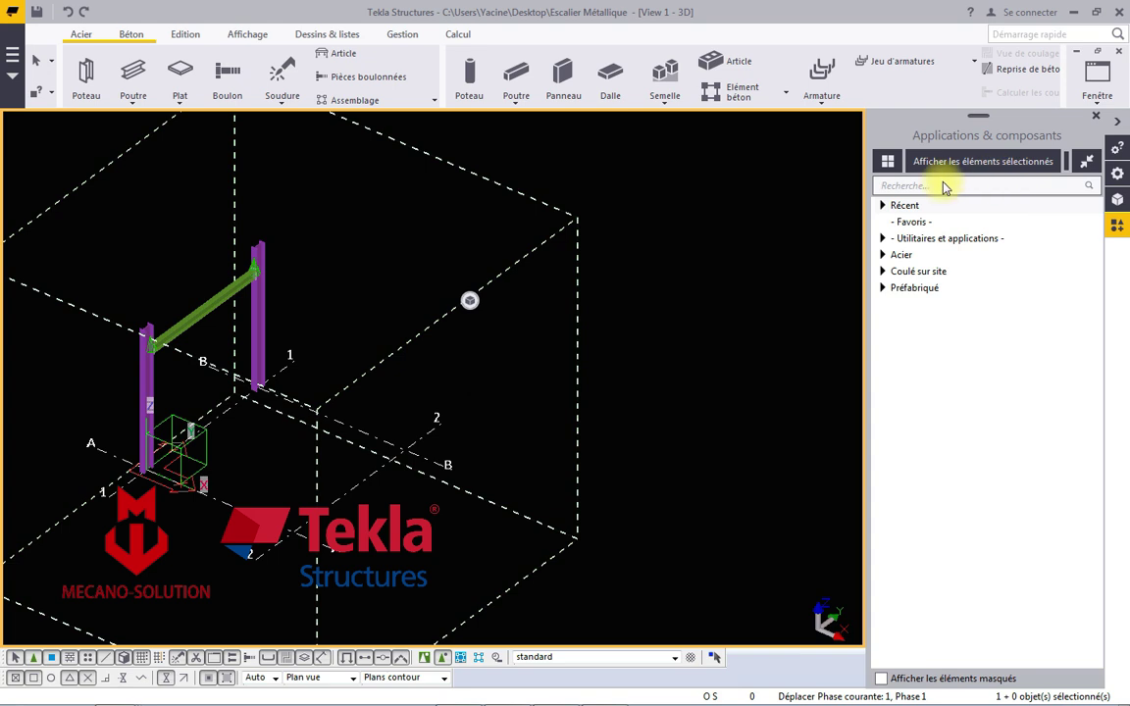
pyautogui.write('s')
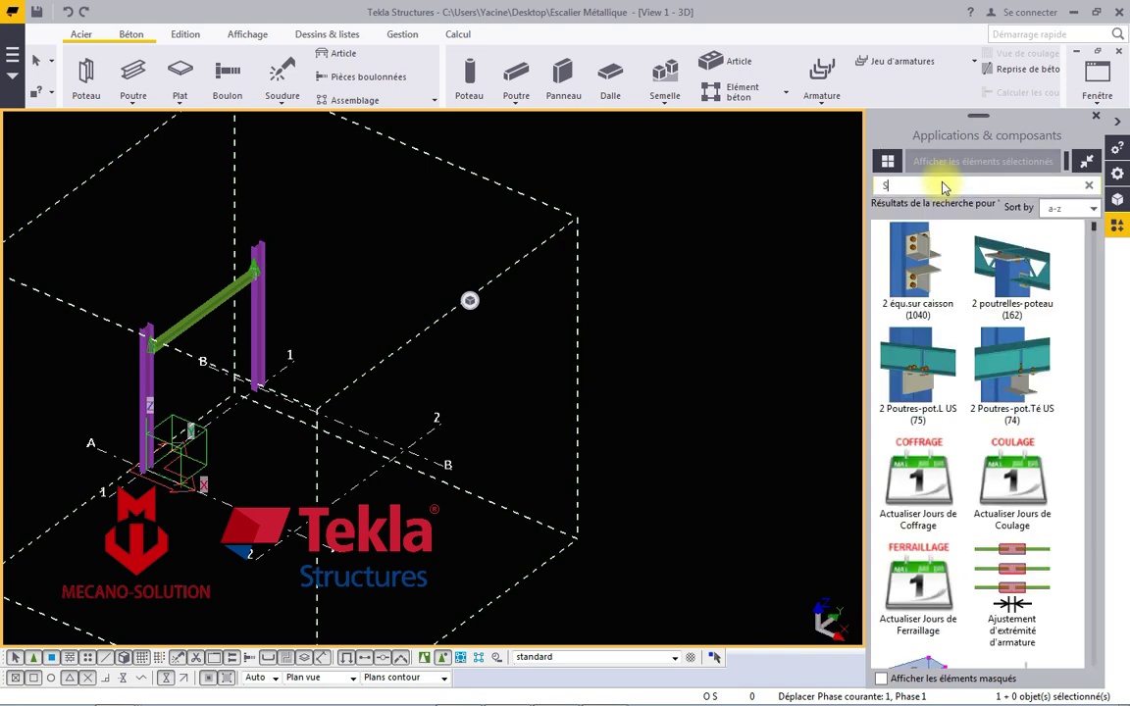
pyautogui.write('73')
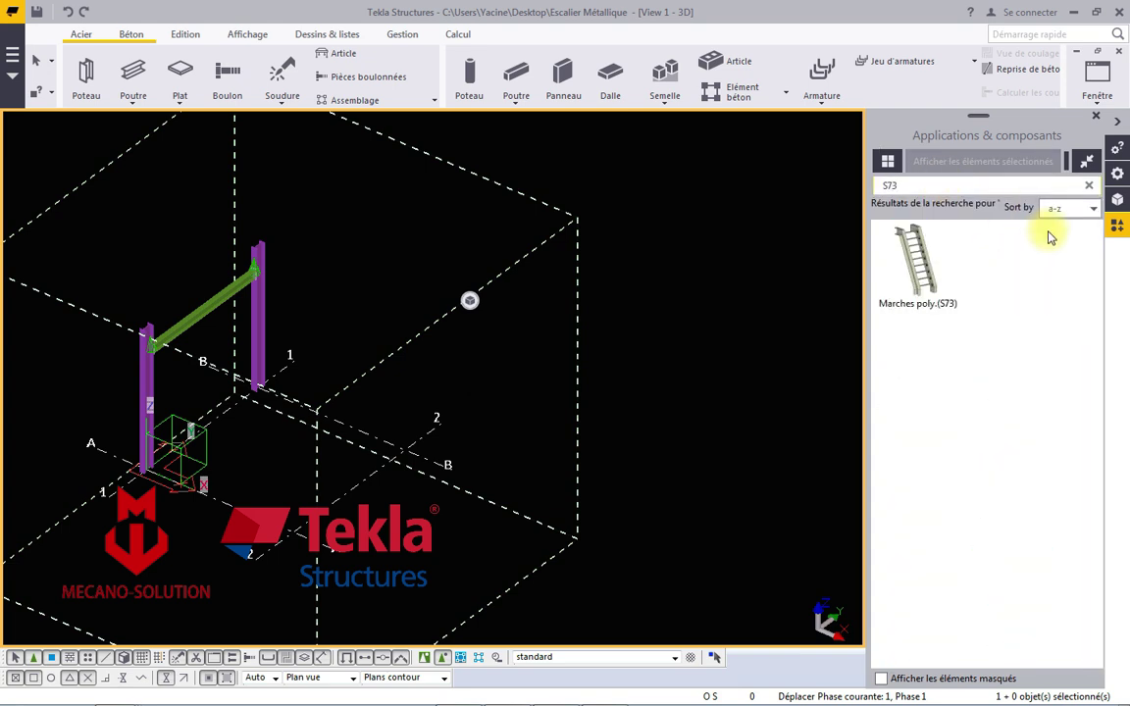
pyautogui.click(932, 261)
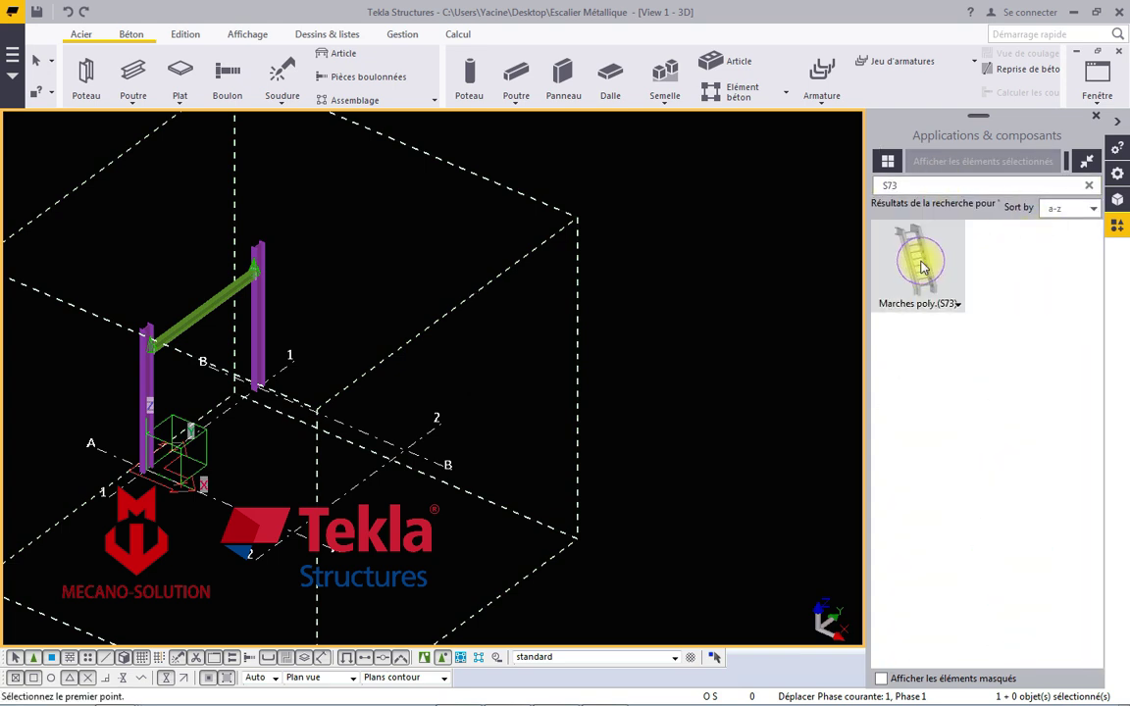
pyautogui.click(201, 312)
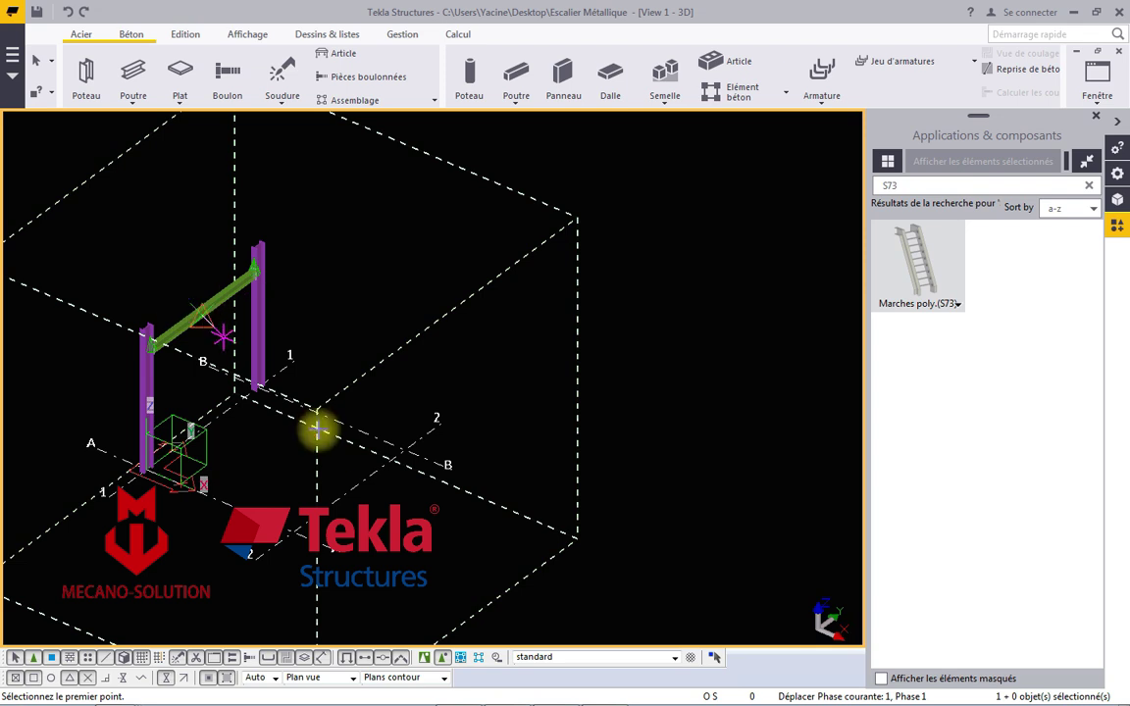
pyautogui.click(349, 488)
pyautogui.rightClick(403, 285)
pyautogui.click(257, 306)
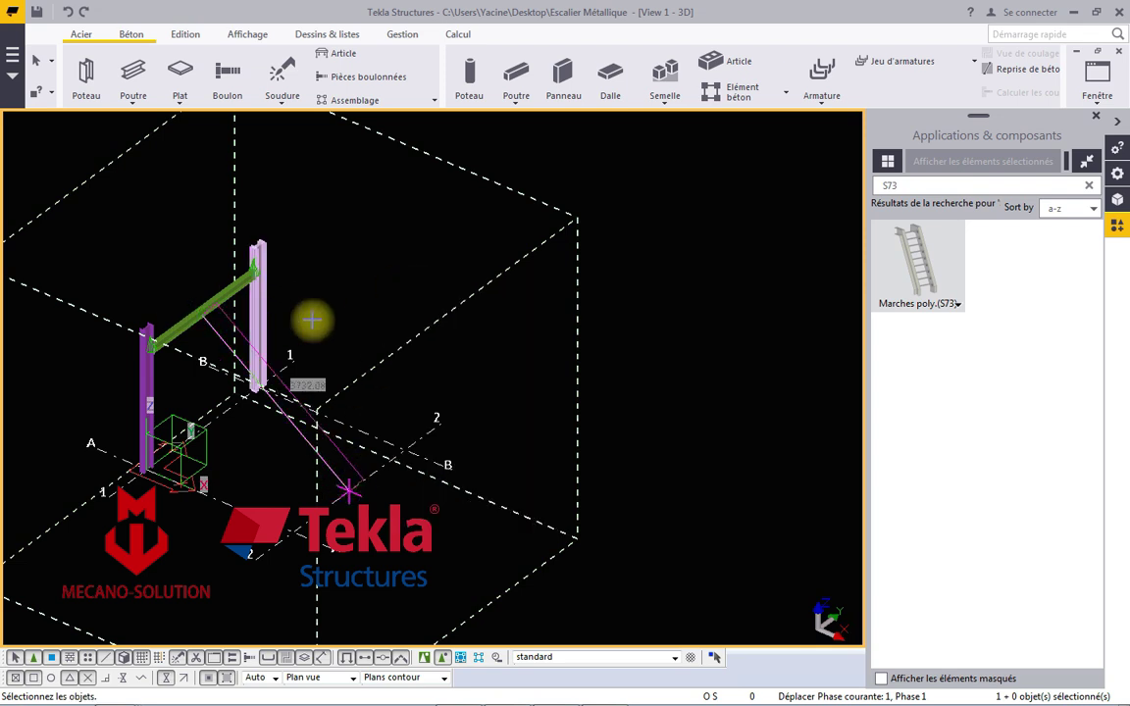
pyautogui.click(362, 290)
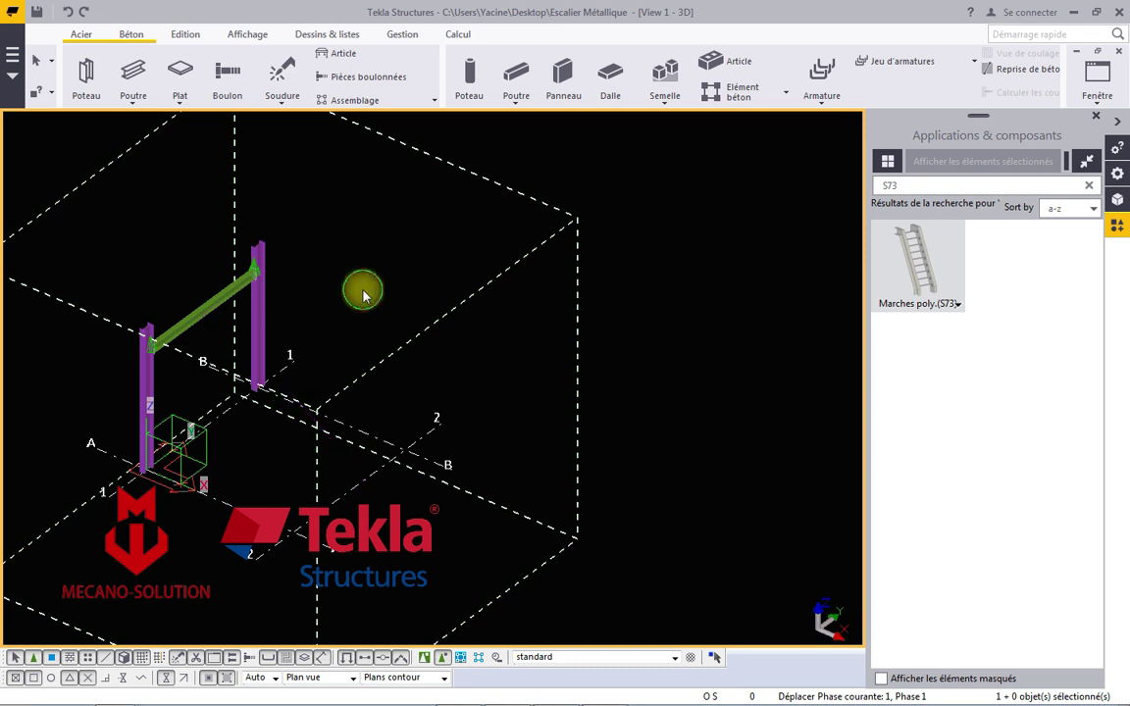
# Place the Marches poly.(S73) stair from a top point on the beam down to the ground.
pyautogui.click(914, 261)
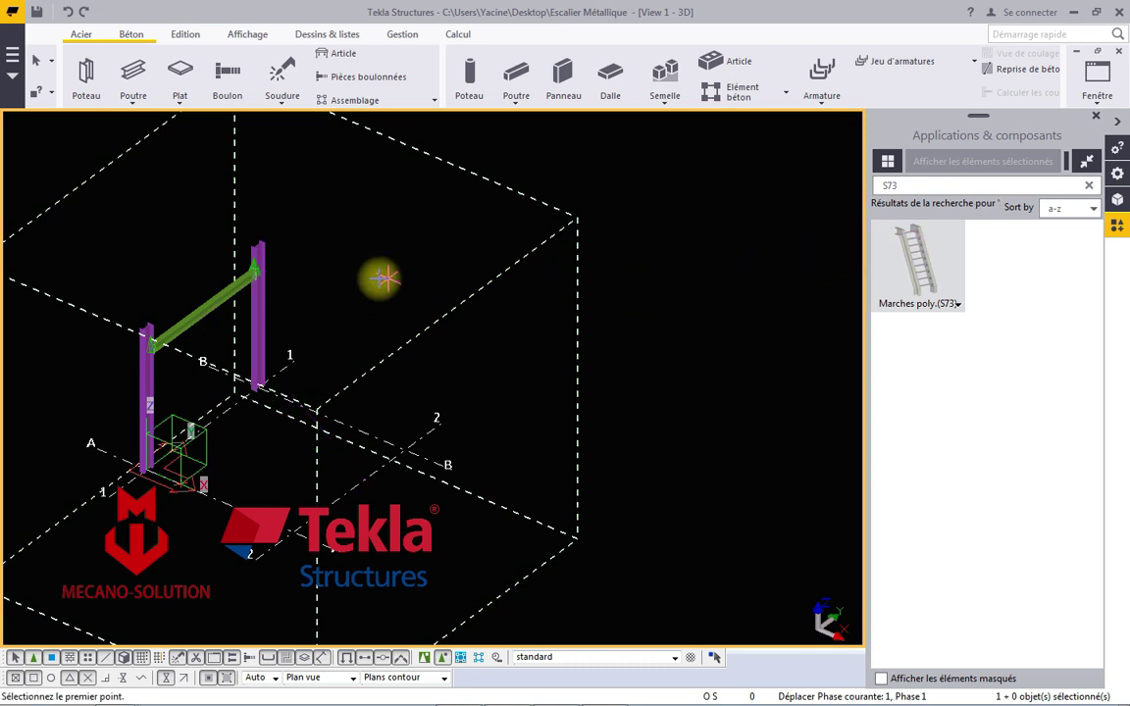
pyautogui.click(201, 315)
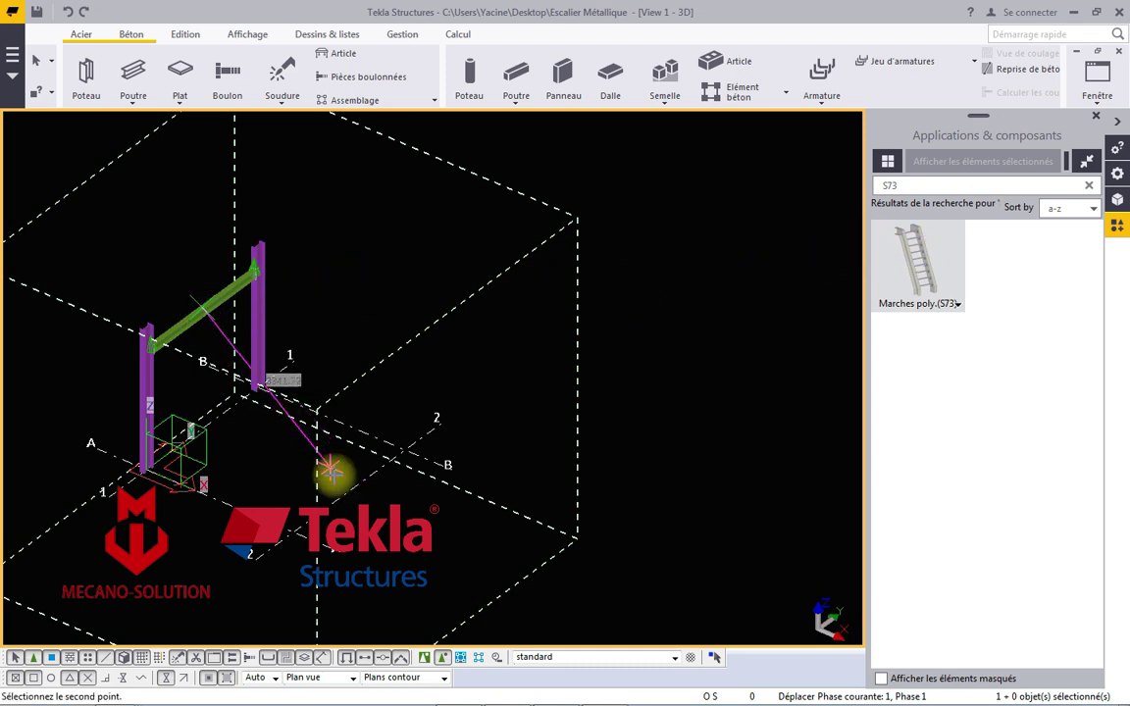
pyautogui.click(345, 488)
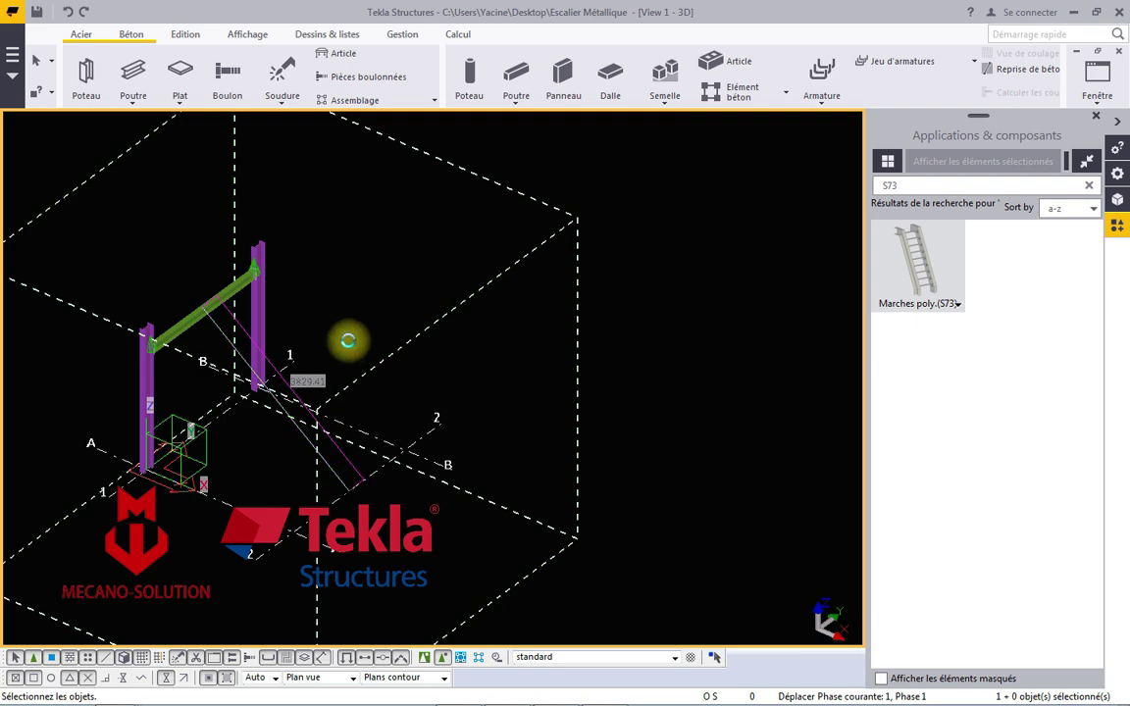
pyautogui.rightClick(348, 321)
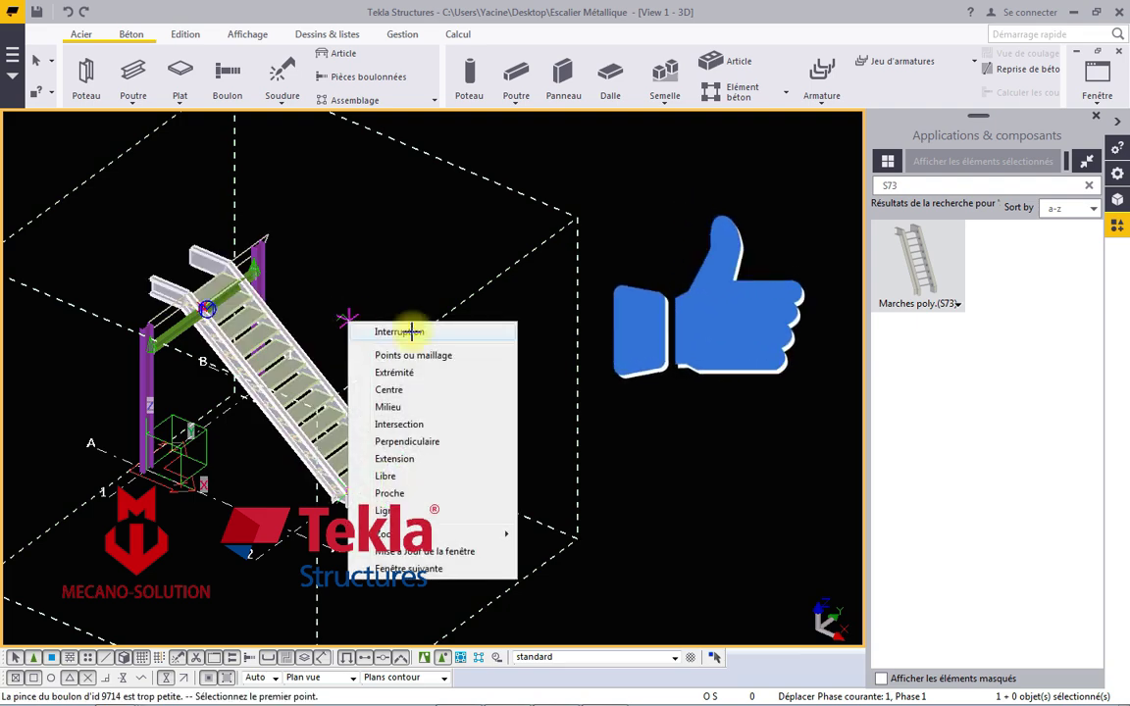
pyautogui.click(410, 331)
pyautogui.moveTo(373, 283)
pyautogui.keyDown('ctrl'); pyautogui.mouseDown(button='middle')
pyautogui.moveTo(246, 338)
pyautogui.moveTo(306, 424)
pyautogui.mouseUp(button='middle'); pyautogui.keyUp('ctrl')
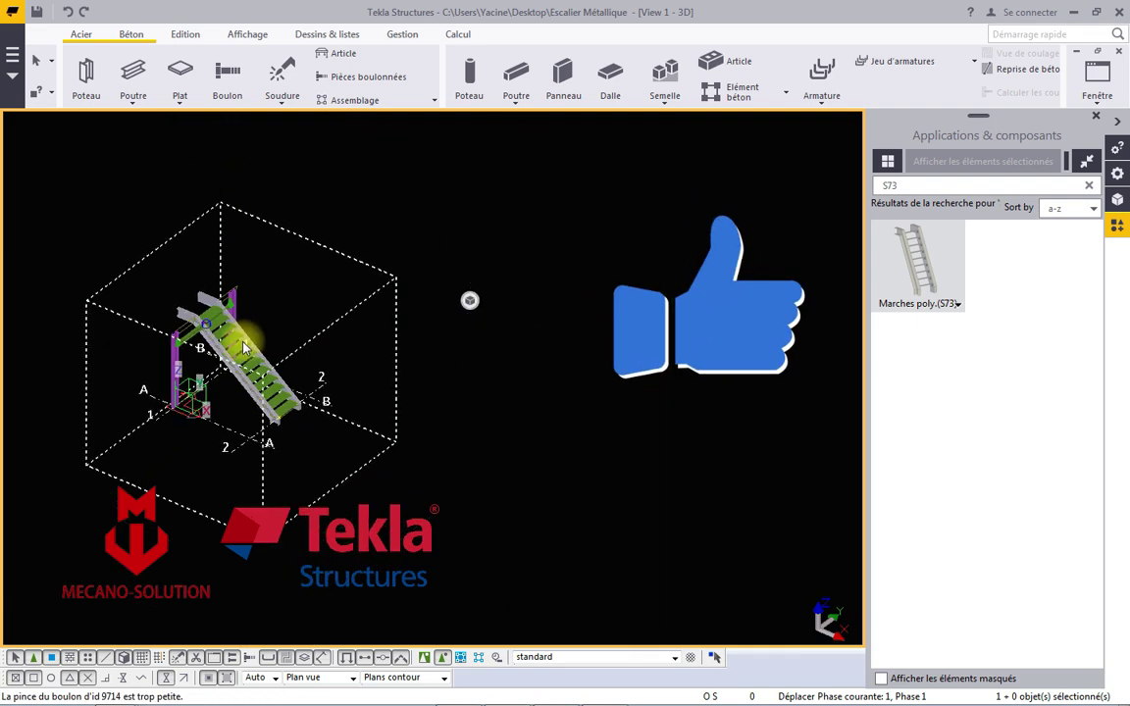
# Show the stair in top view with wireframe components and picking of parts inside components.
pyautogui.hotkey('ctrl', 'p')
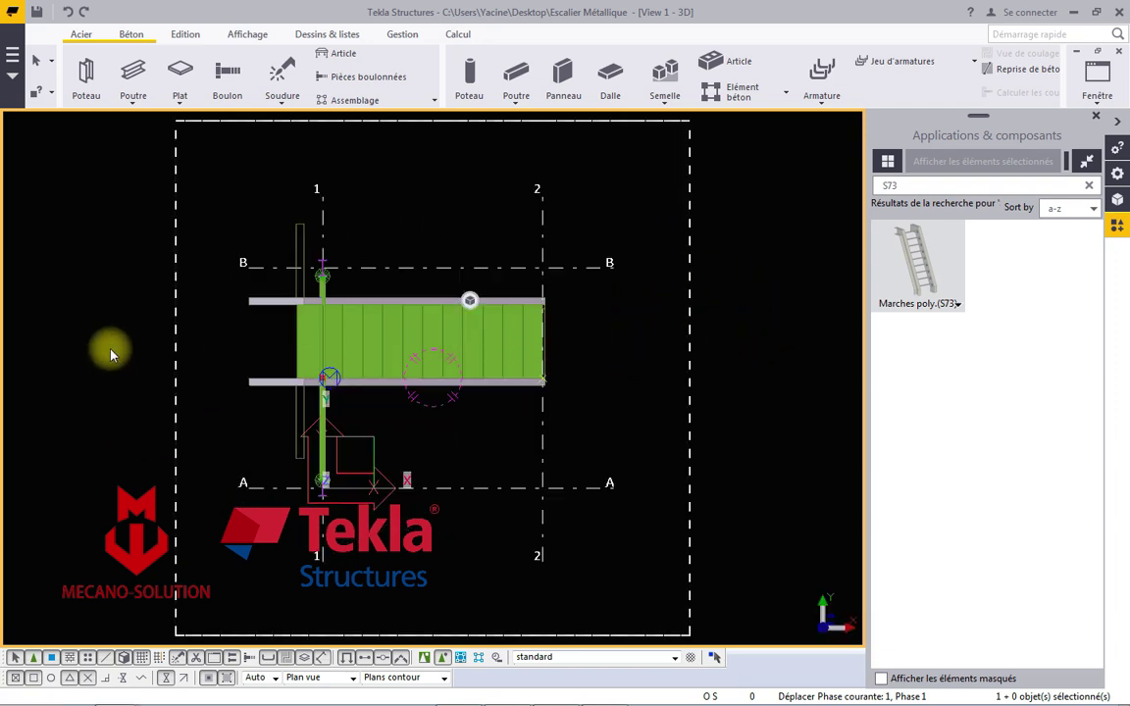
pyautogui.scroll(3, 272, 304)
pyautogui.scroll(2, 284, 309)
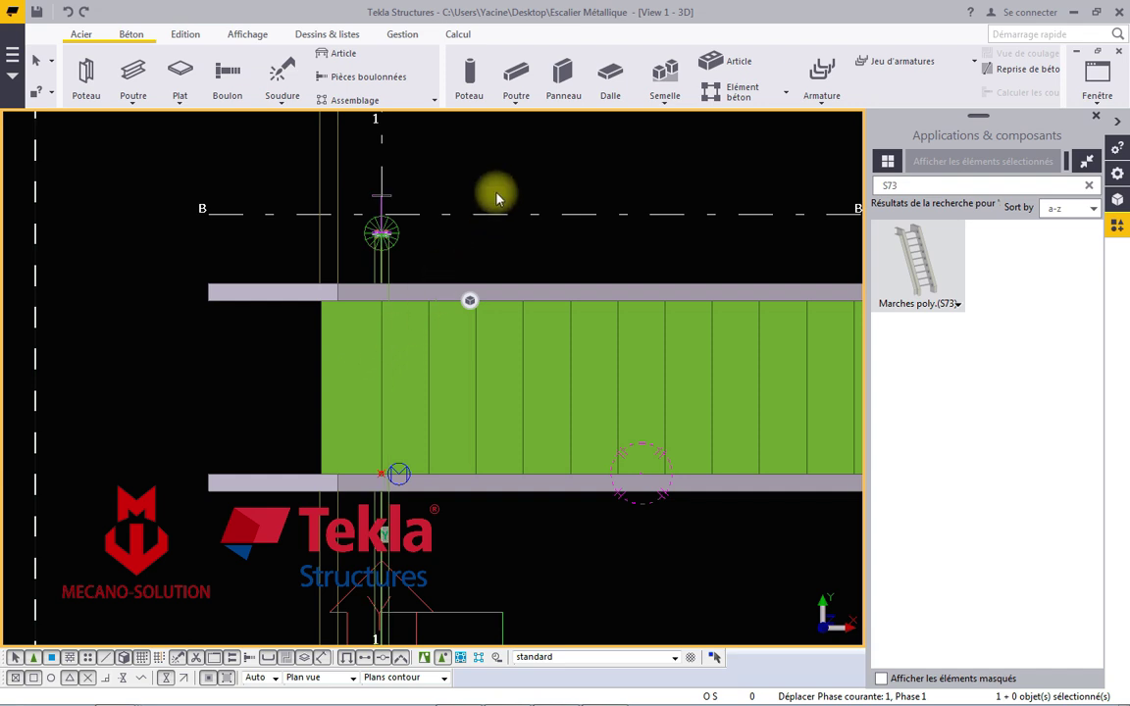
pyautogui.click(248, 39)
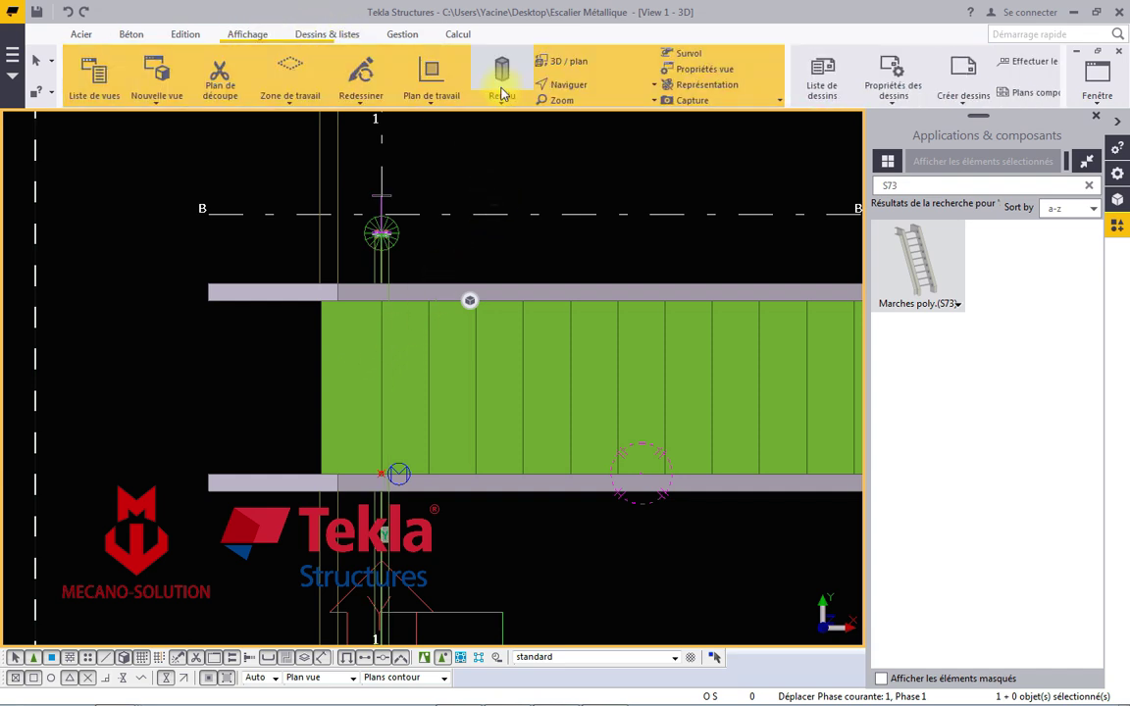
pyautogui.click(500, 95)
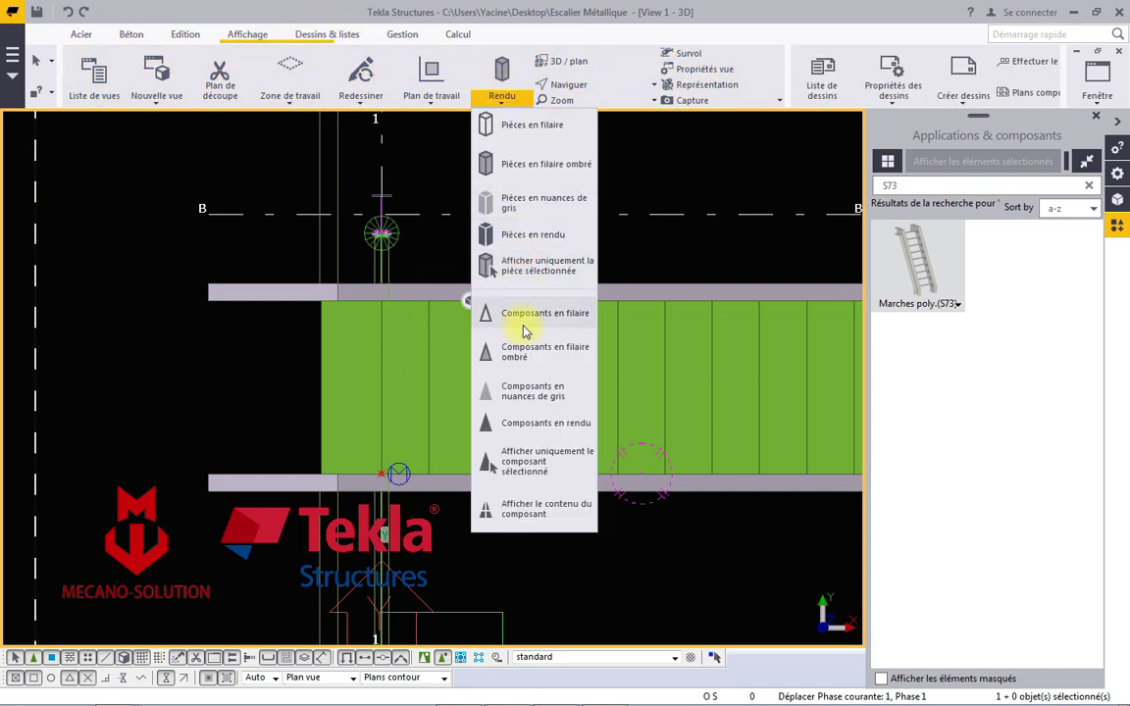
pyautogui.click(522, 316)
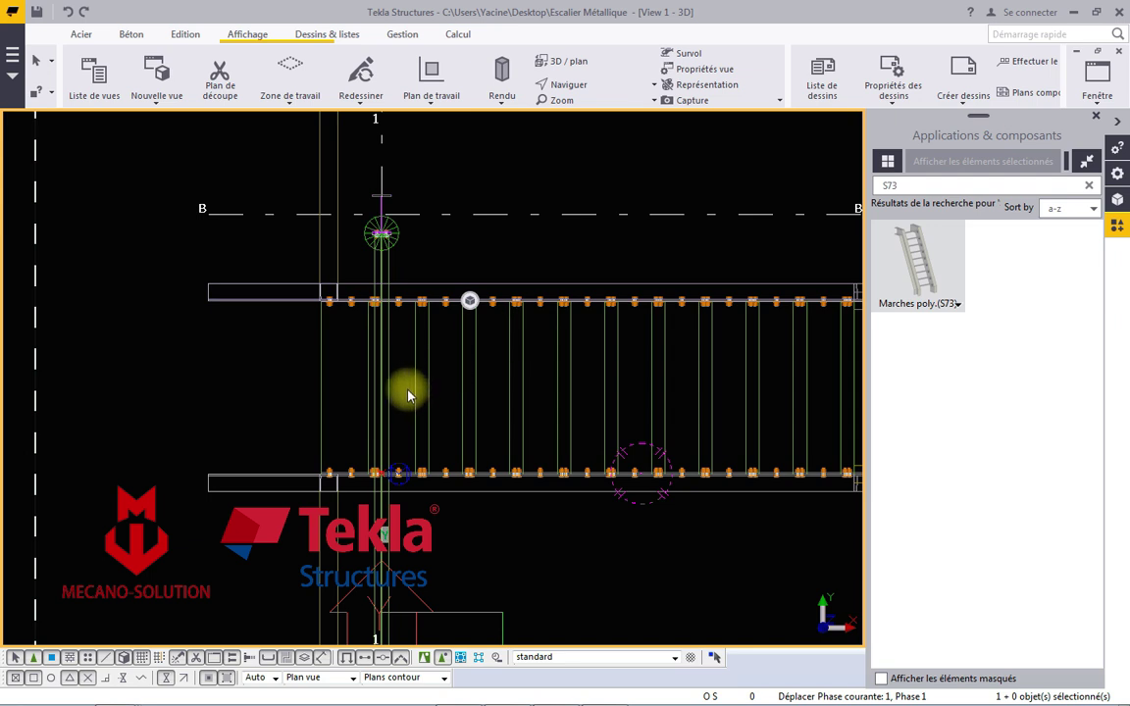
pyautogui.click(423, 664)
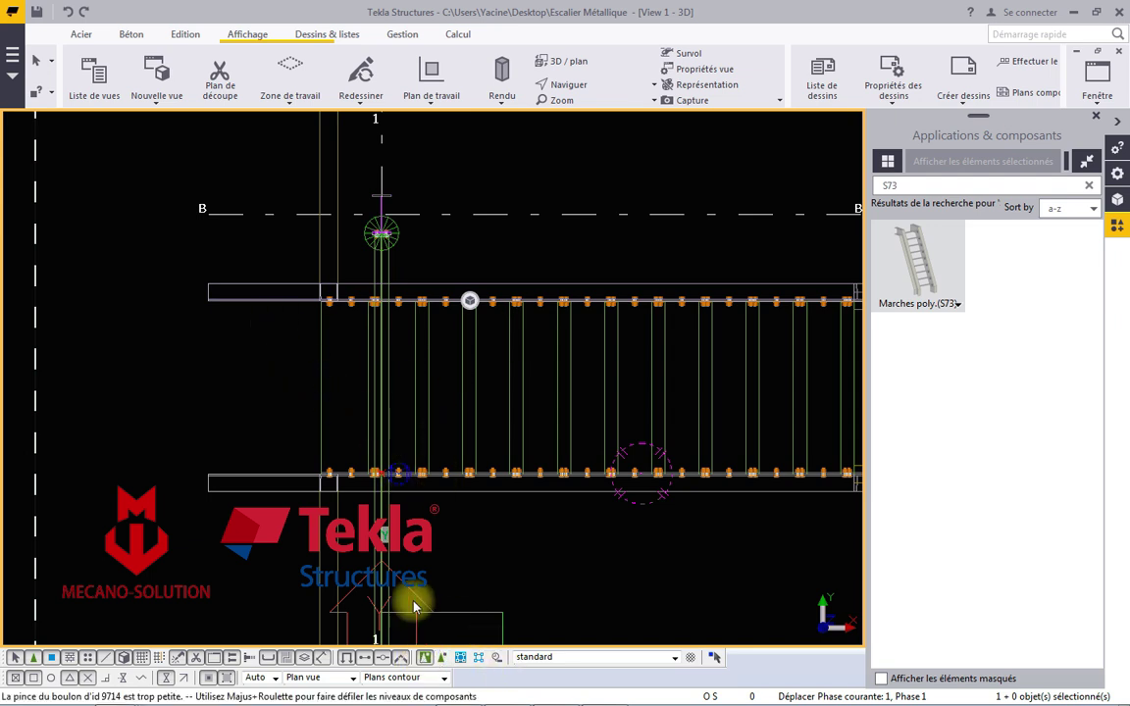
# Move the stair against grid B in plan, then return to 3D with wireframe display.
pyautogui.rightClick(397, 481)
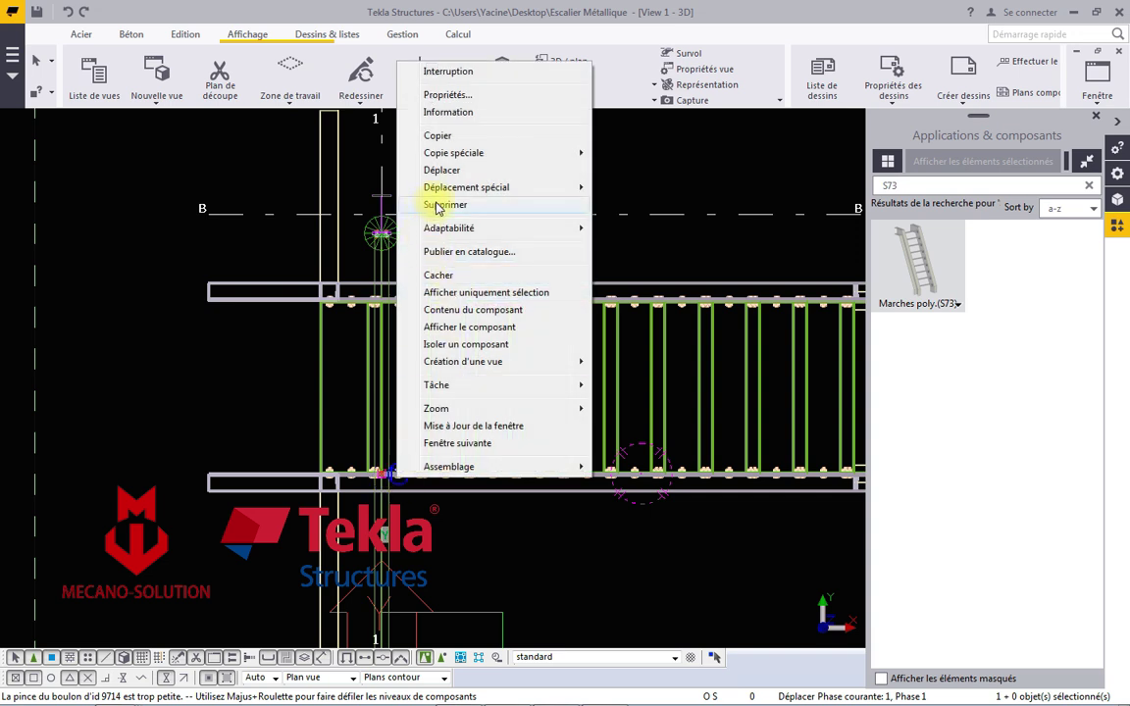
pyautogui.click(435, 170)
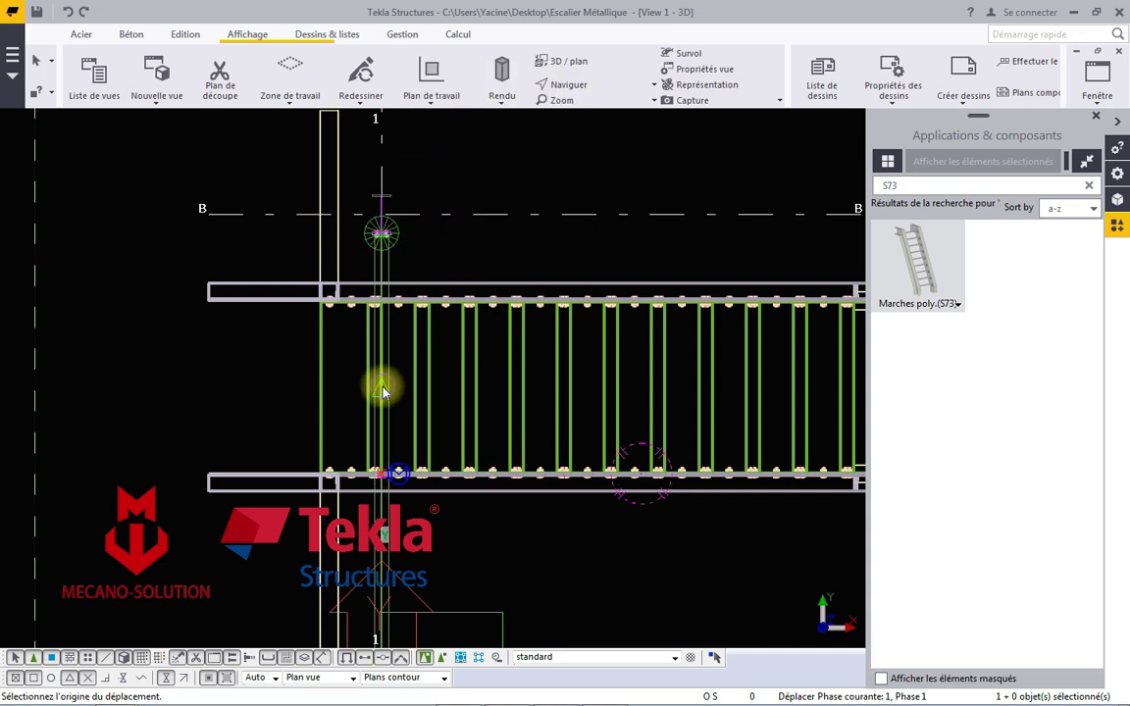
pyautogui.click(382, 390)
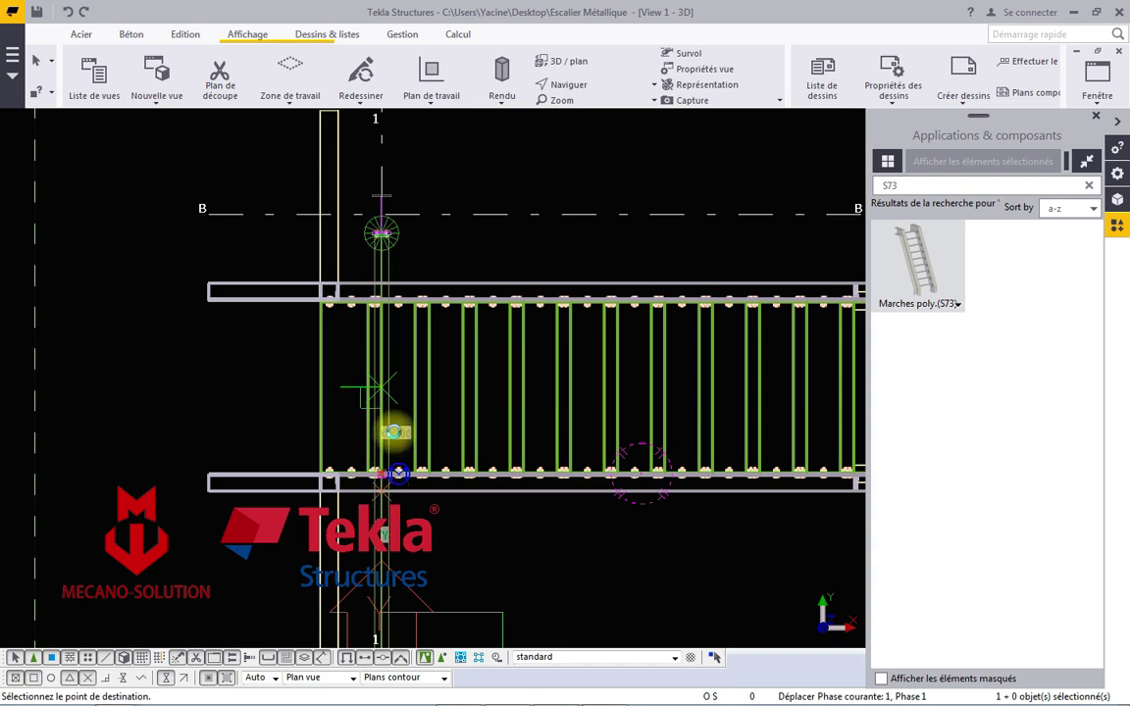
pyautogui.click(391, 433)
pyautogui.scroll(-2, 391, 433)
pyautogui.scroll(-3, 392, 433)
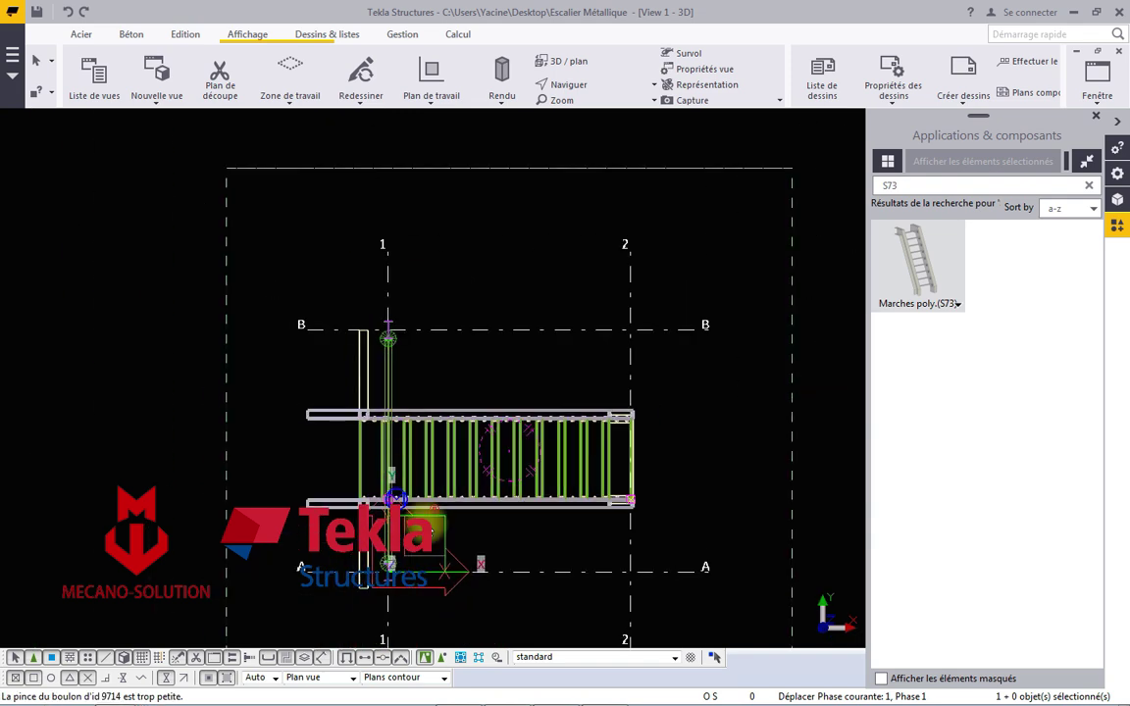
pyautogui.scroll(4, 432, 539)
pyautogui.scroll(-2, 432, 538)
pyautogui.scroll(1, 432, 539)
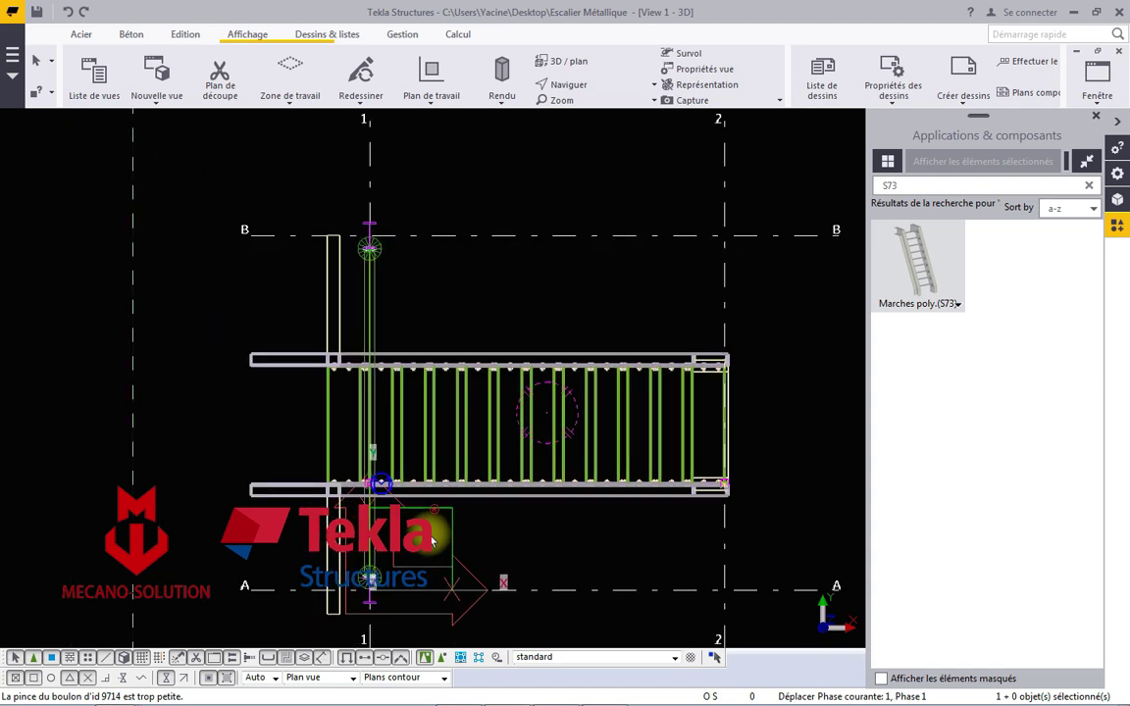
pyautogui.hotkey('ctrl', 'p')
pyautogui.hotkey('ctrl', '1')
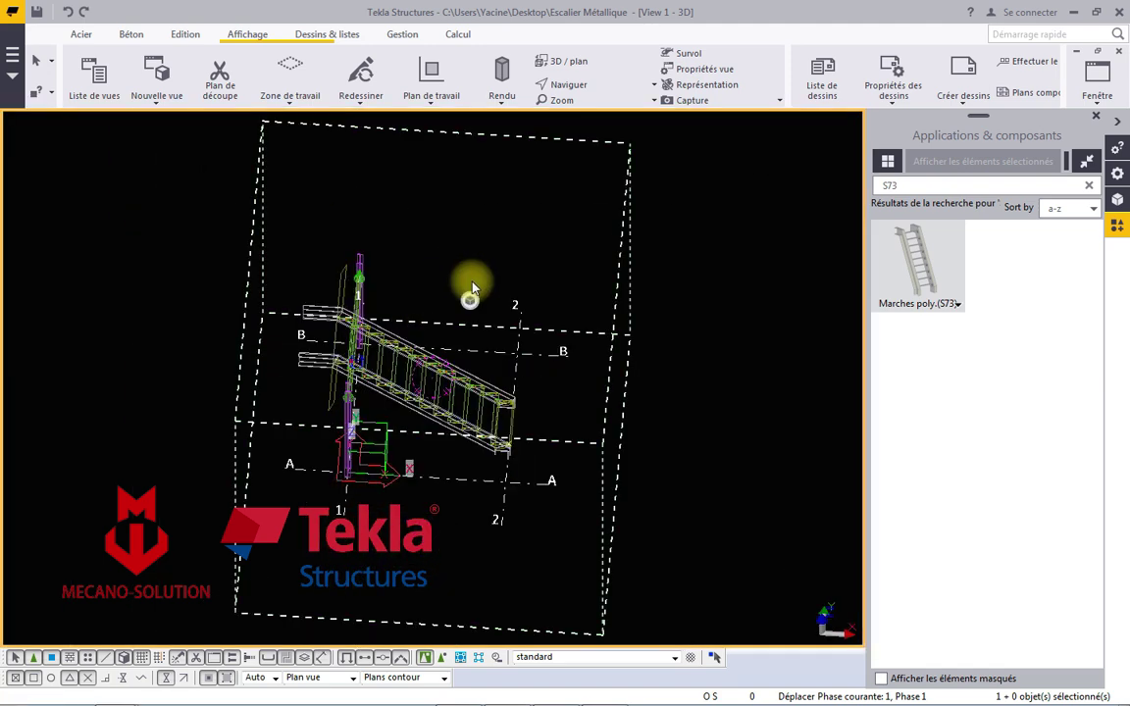
# Switch the view to shaded rendering and orbit around the stair.
pyautogui.click(493, 96)
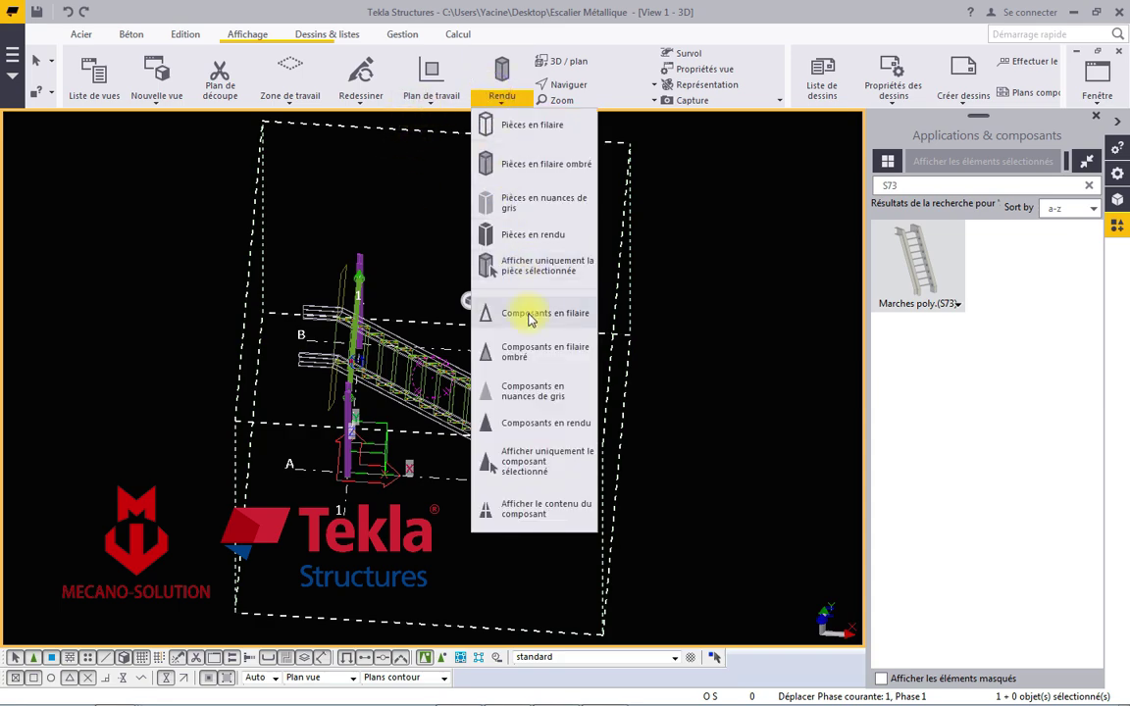
pyautogui.click(526, 431)
pyautogui.keyDown('ctrl'); pyautogui.moveTo(478, 366); pyautogui.dragTo(449, 345, button='middle'); pyautogui.keyUp('ctrl')
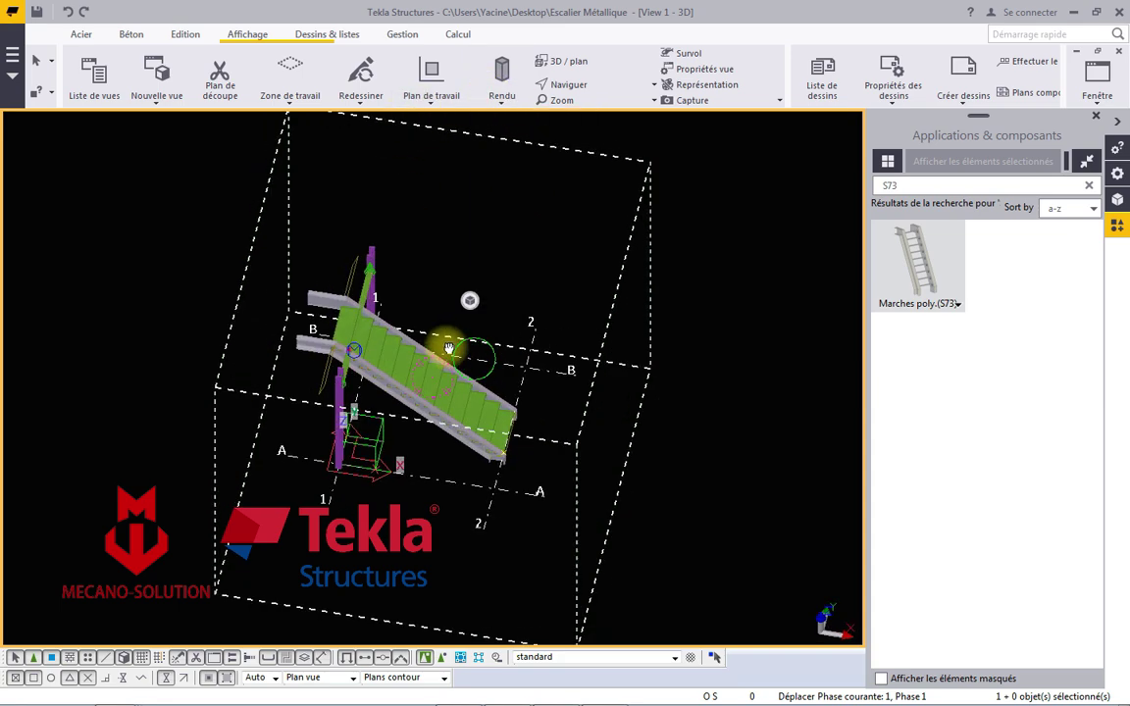
pyautogui.scroll(5, 394, 313)
pyautogui.moveTo(393, 312)
pyautogui.keyDown('ctrl'); pyautogui.mouseDown(button='middle')
pyautogui.moveTo(207, 393)
pyautogui.moveTo(472, 353)
pyautogui.moveTo(420, 390)
pyautogui.moveTo(461, 390)
pyautogui.moveTo(383, 431)
pyautogui.mouseUp(button='middle'); pyautogui.keyUp('ctrl')
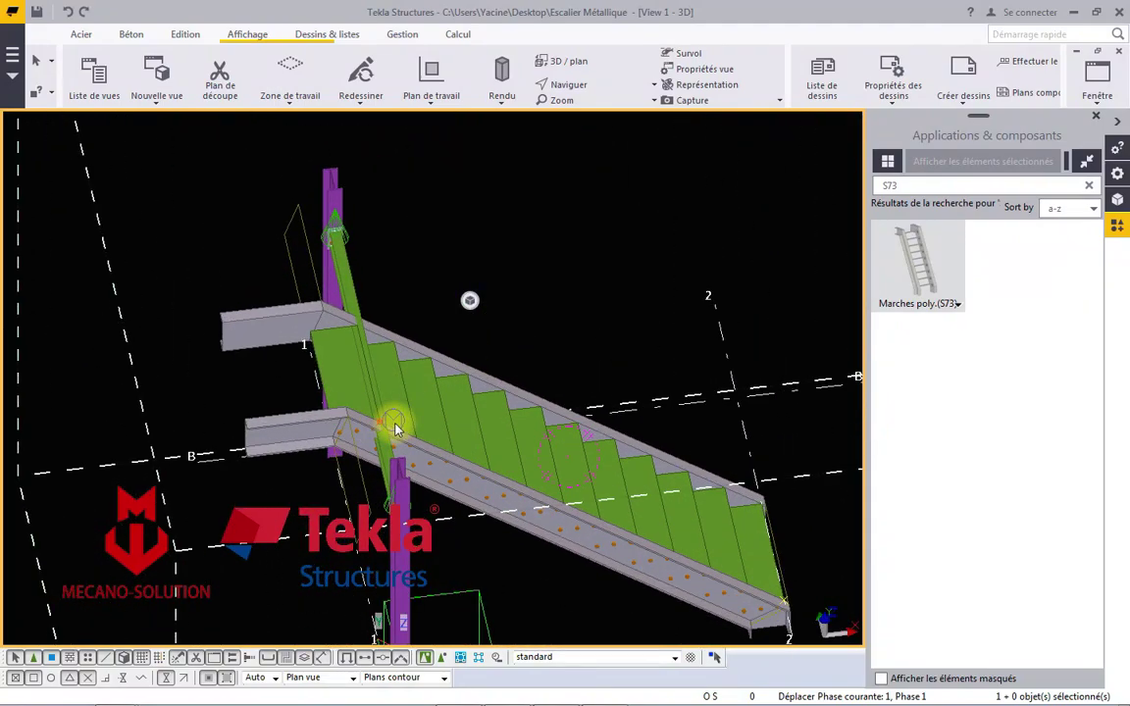
# Set stringers to UPN160 S235JR, name LIMON, number LI 1, class 1, and regenerate.
pyautogui.doubleClick(392, 429)
pyautogui.click(506, 167)
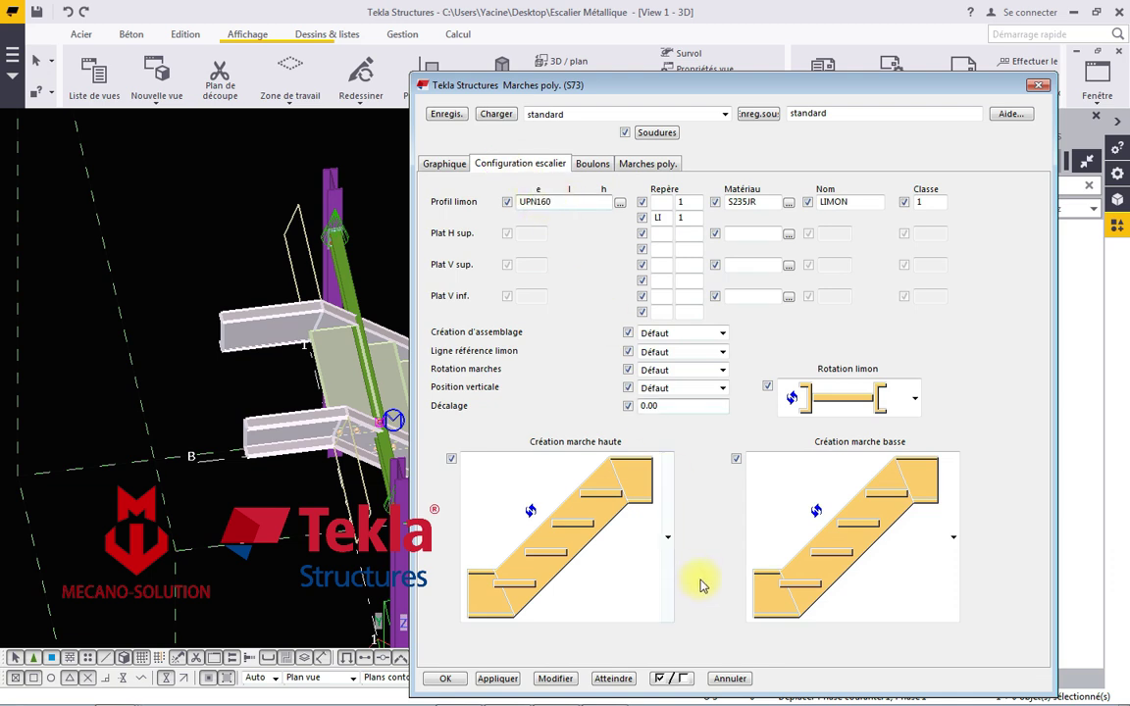
pyautogui.click(515, 679)
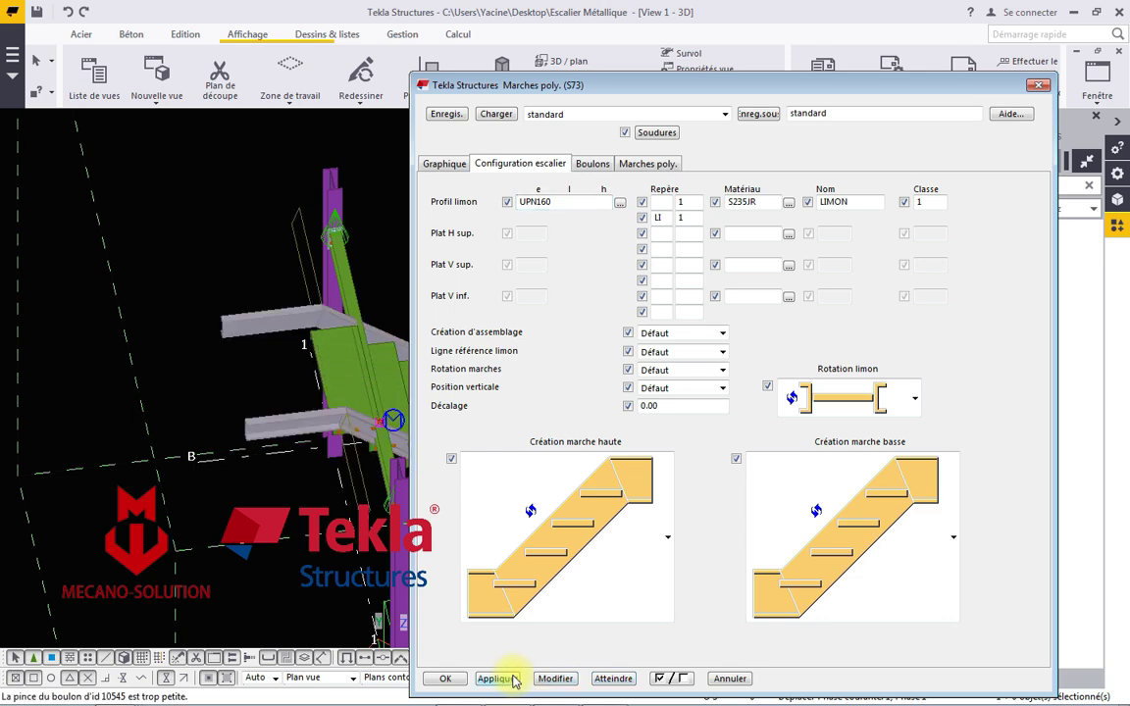
pyautogui.click(456, 679)
pyautogui.scroll(-2, 389, 401)
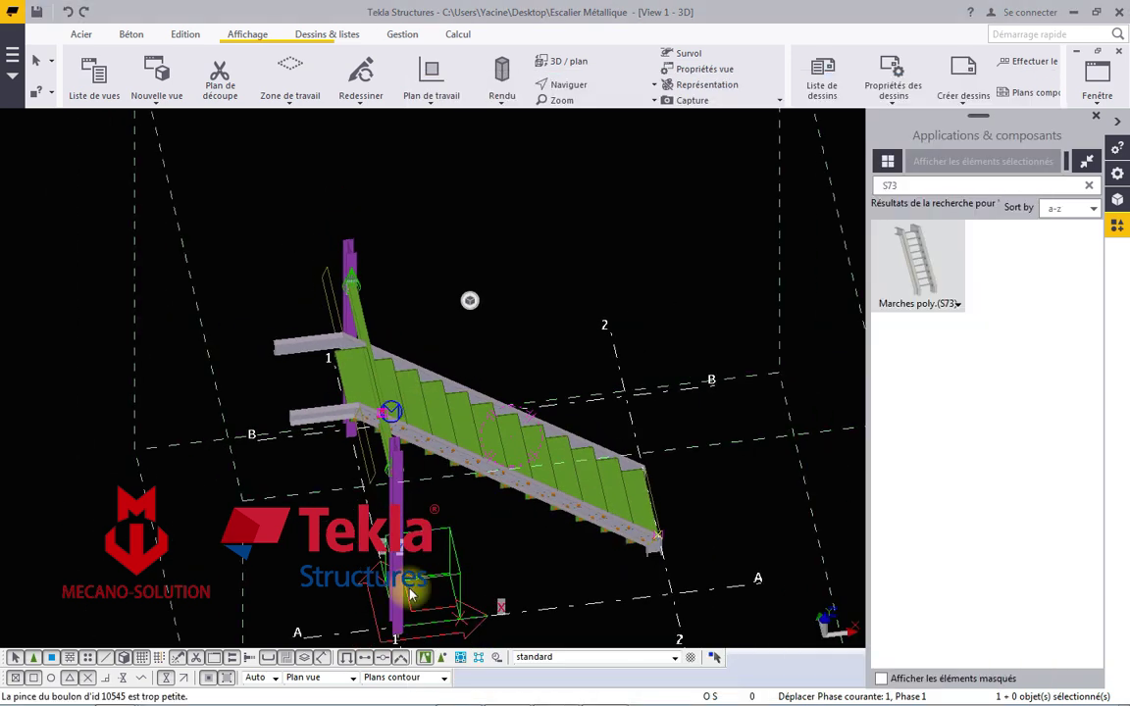
# Move the stair from its landing stringer end perpendicular onto the green TRAVERSE beam.
pyautogui.rightClick(393, 418)
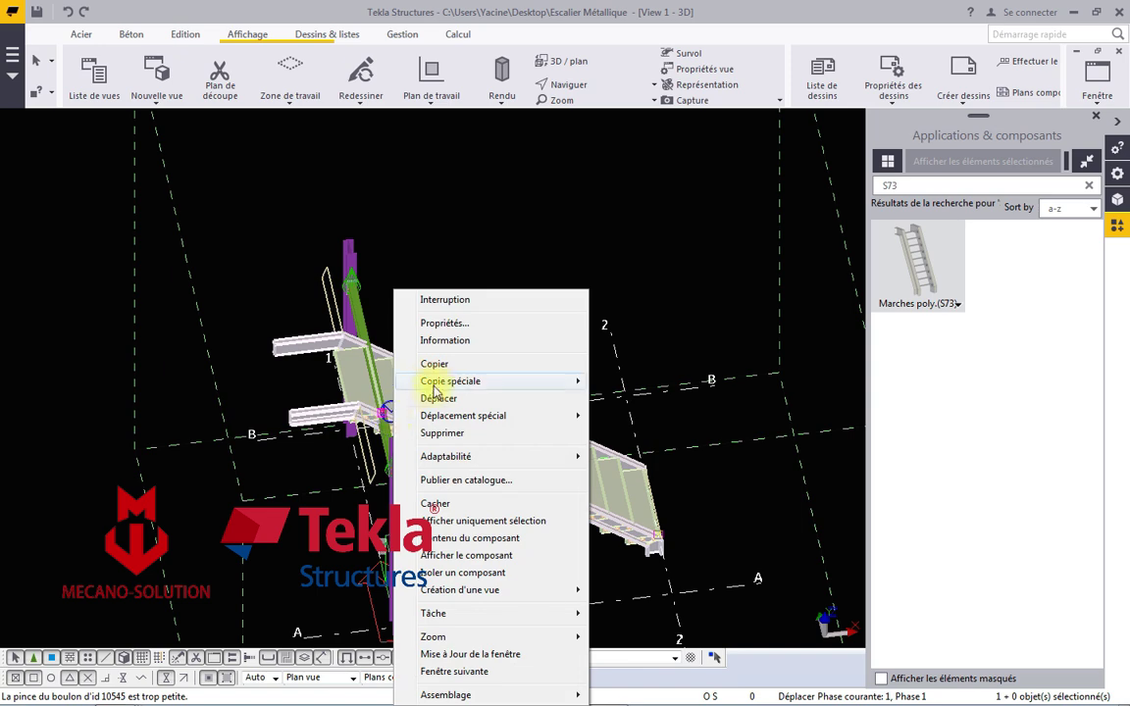
pyautogui.click(432, 400)
pyautogui.scroll(2, 316, 331)
pyautogui.scroll(3, 265, 315)
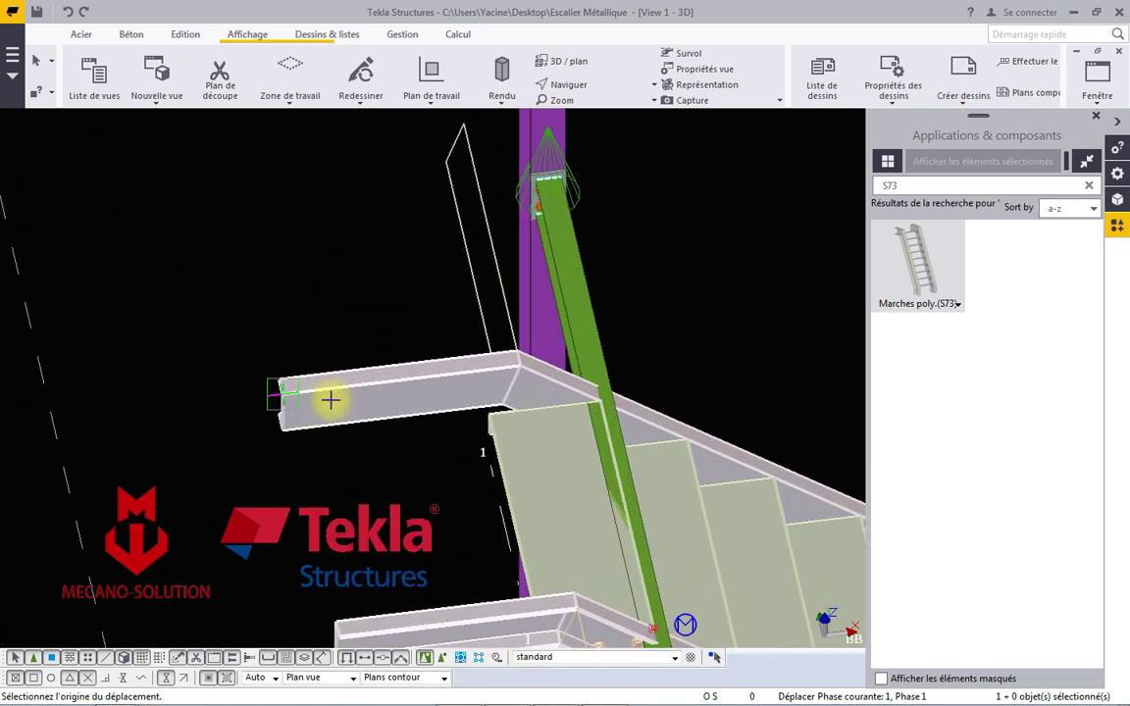
pyautogui.scroll(2, 328, 396)
pyautogui.click(263, 376)
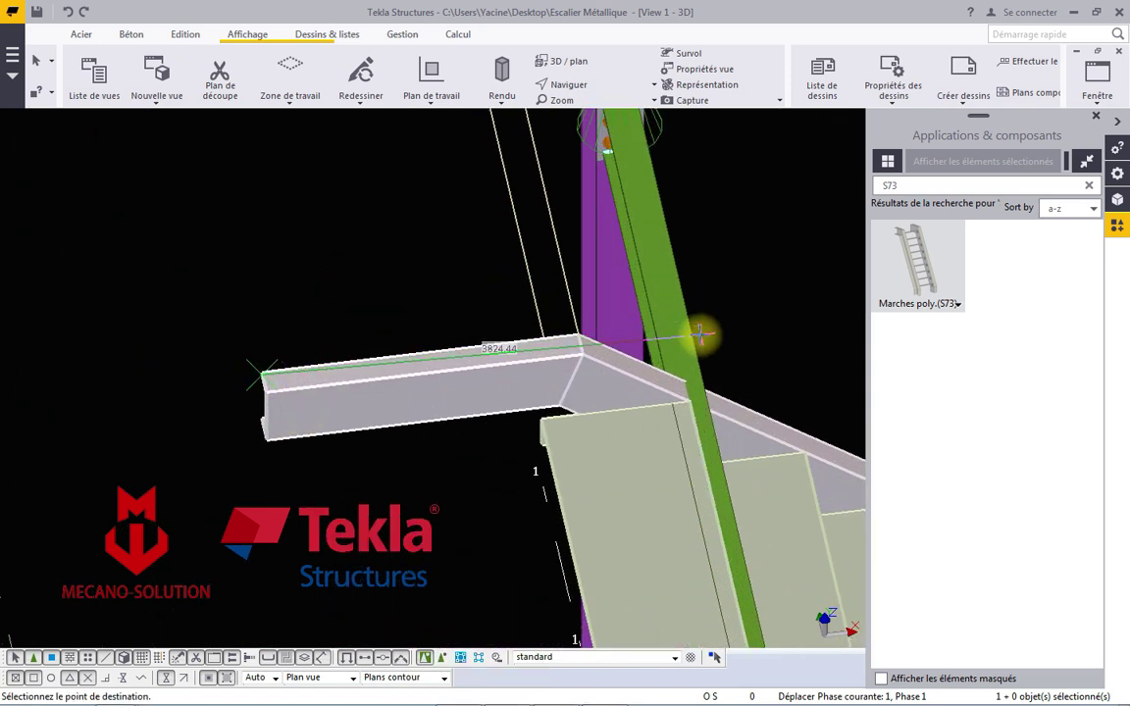
pyautogui.rightClick(718, 283)
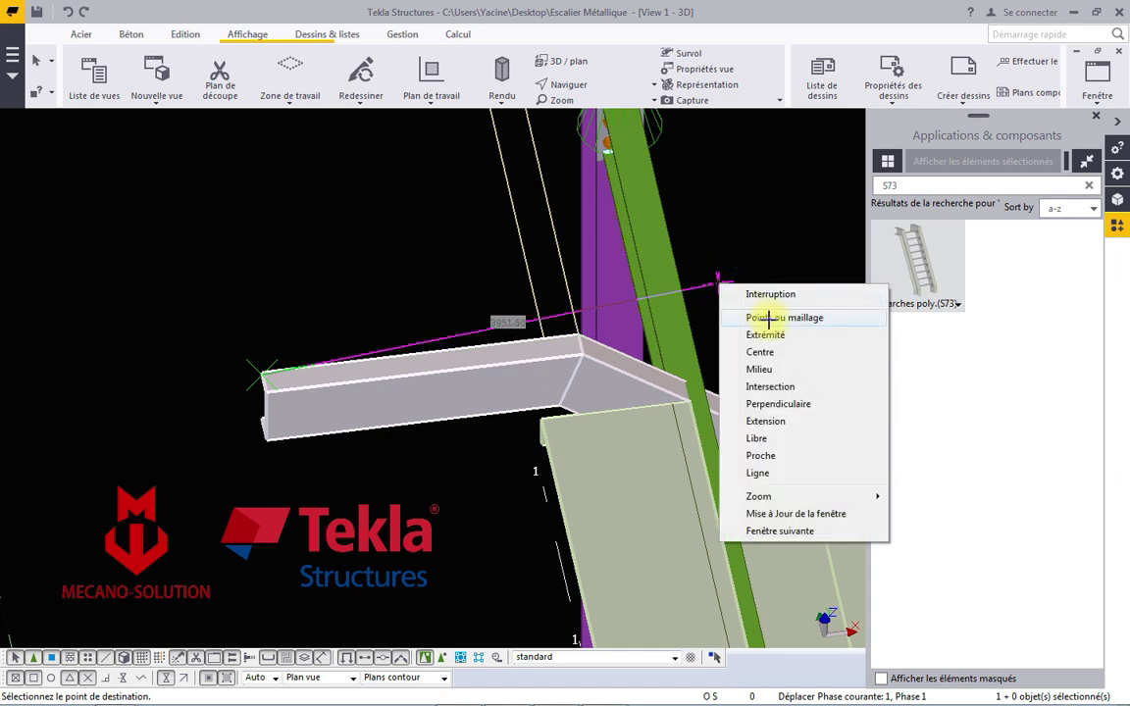
pyautogui.click(766, 406)
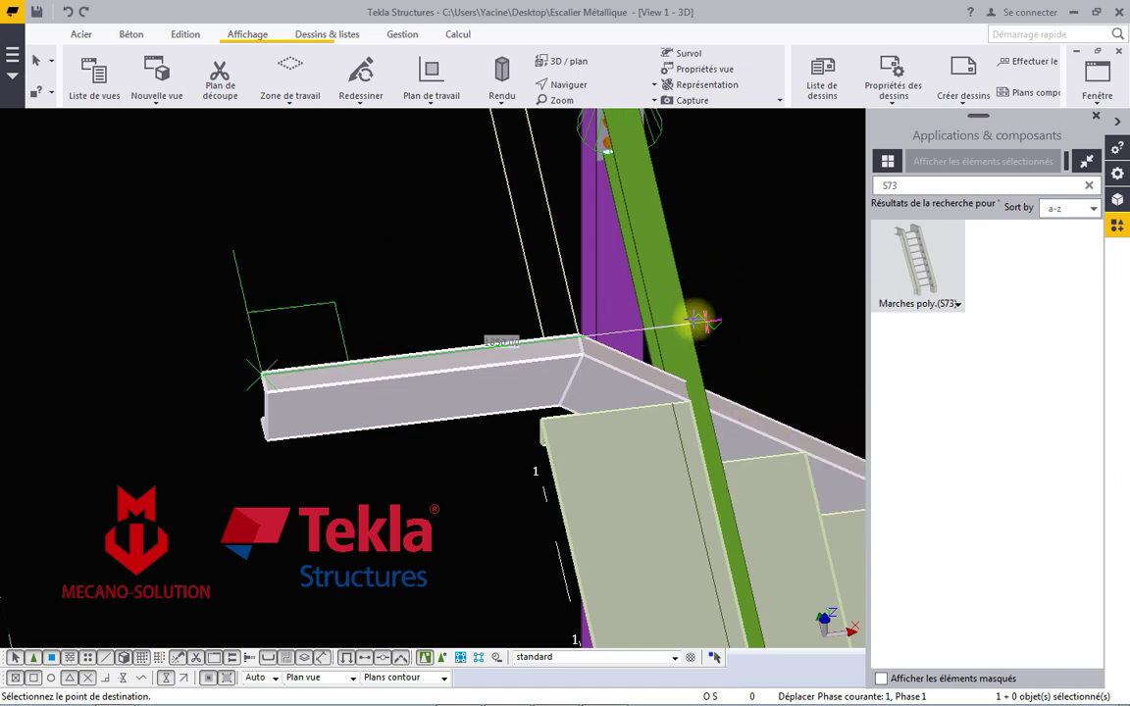
pyautogui.click(698, 374)
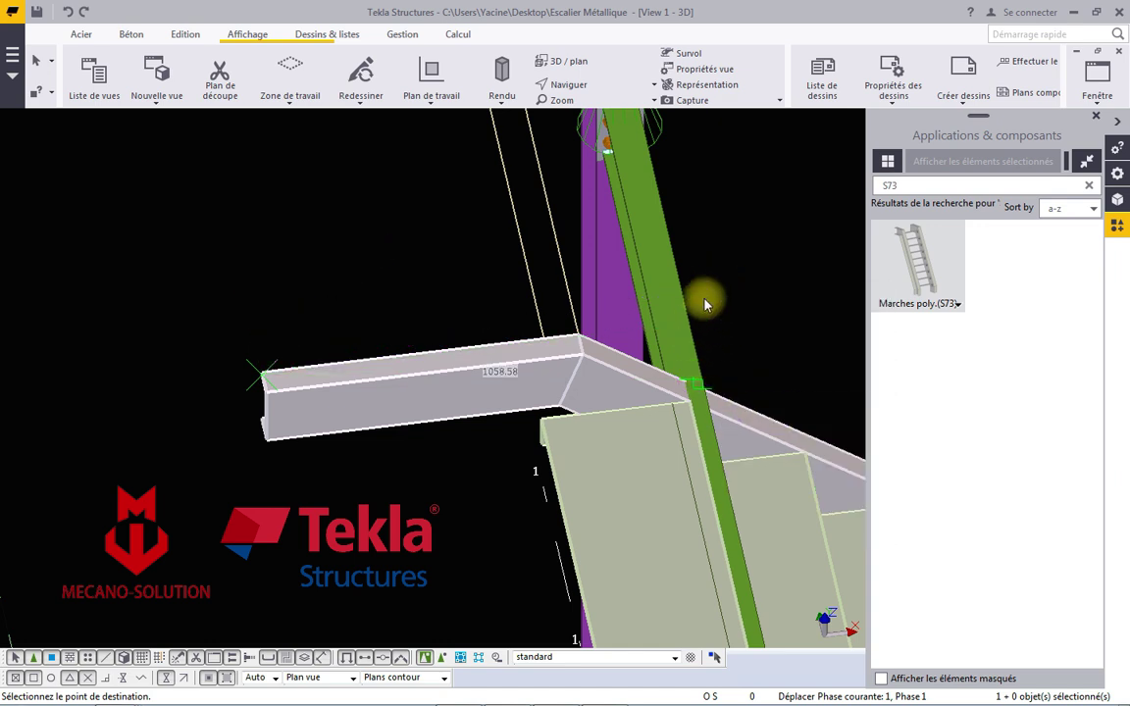
pyautogui.scroll(-2, 704, 295)
pyautogui.scroll(-3, 706, 297)
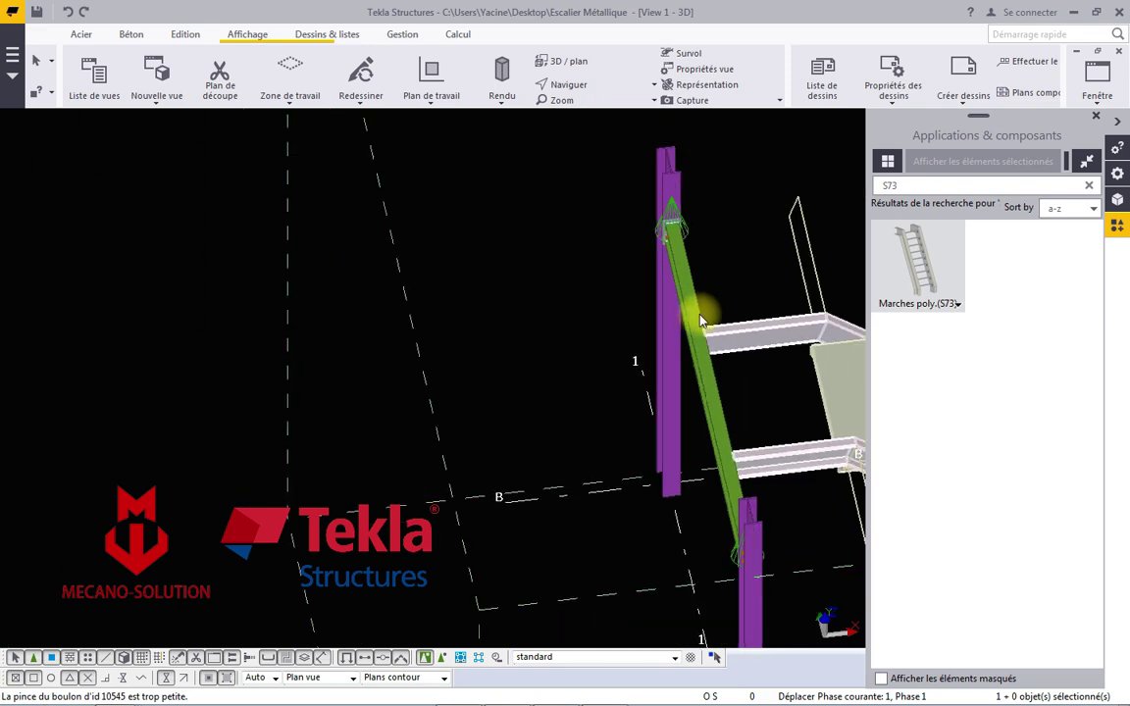
pyautogui.scroll(-3, 707, 315)
pyautogui.moveTo(737, 444)
pyautogui.mouseDown(button='middle')
pyautogui.moveTo(522, 386)
pyautogui.moveTo(509, 297)
pyautogui.moveTo(640, 363)
pyautogui.mouseUp(button='middle')
pyautogui.scroll(2, 680, 245)
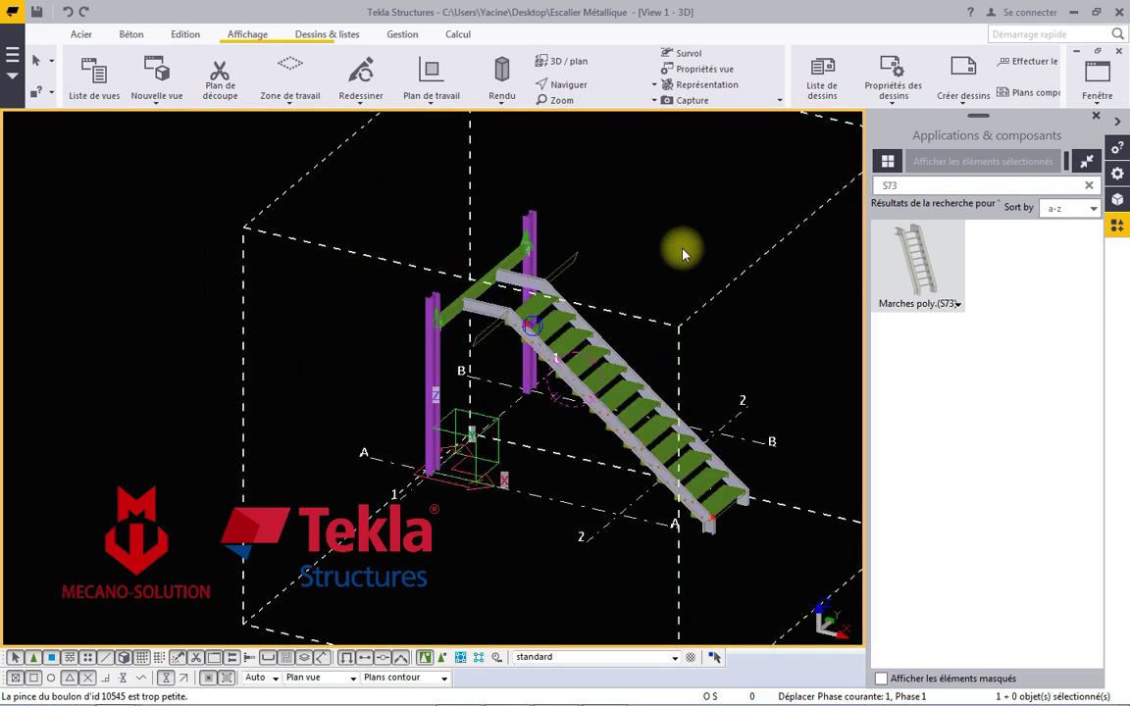
# Connect the stair stringer to the green beam with a Gousset plancher Jpn (11) connection.
pyautogui.rightClick(680, 245)
pyautogui.click(710, 337)
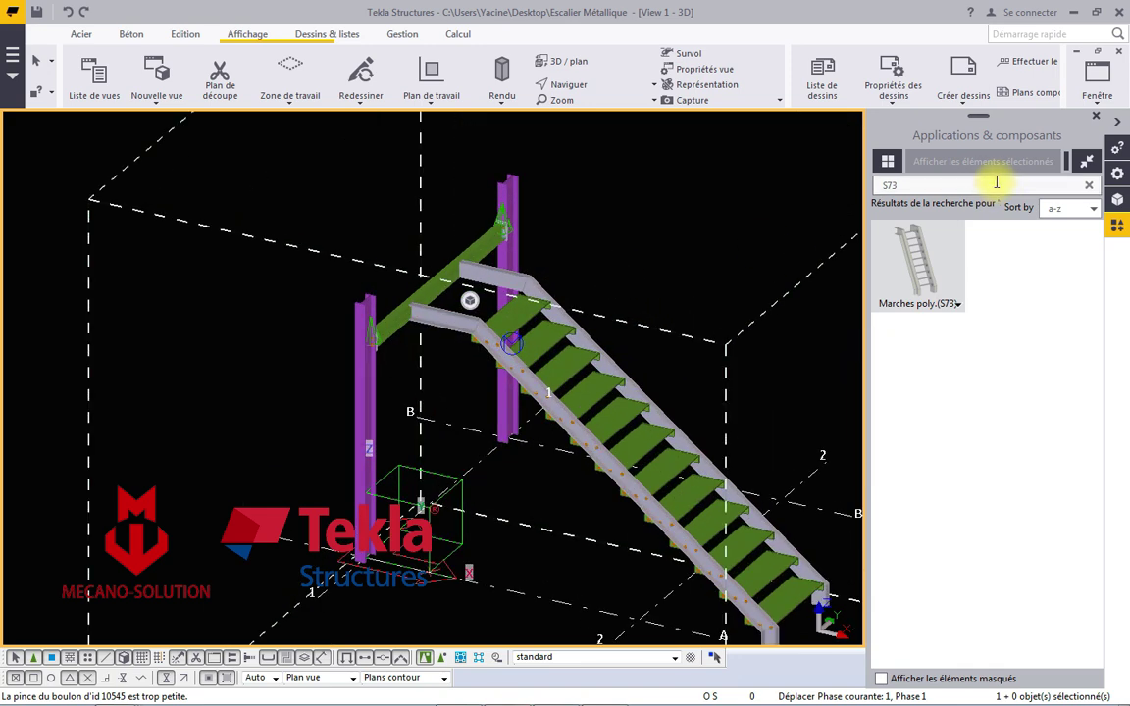
pyautogui.click(974, 186)
pyautogui.moveTo(928, 184); pyautogui.dragTo(851, 185)
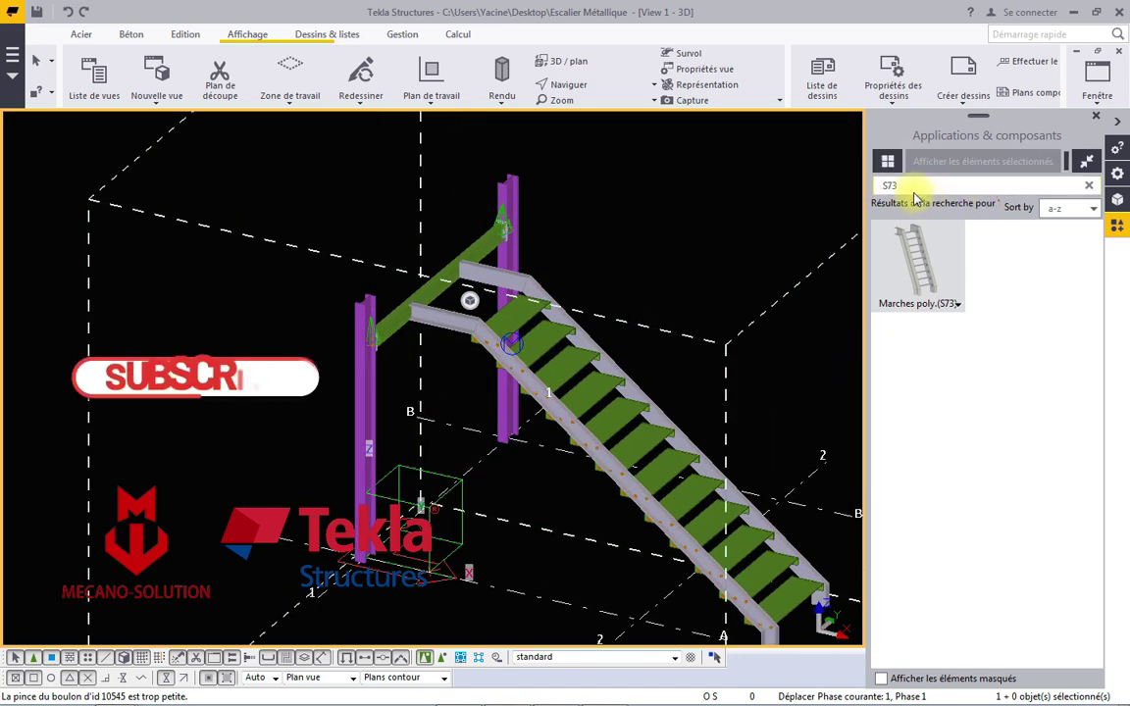
pyautogui.write('11')
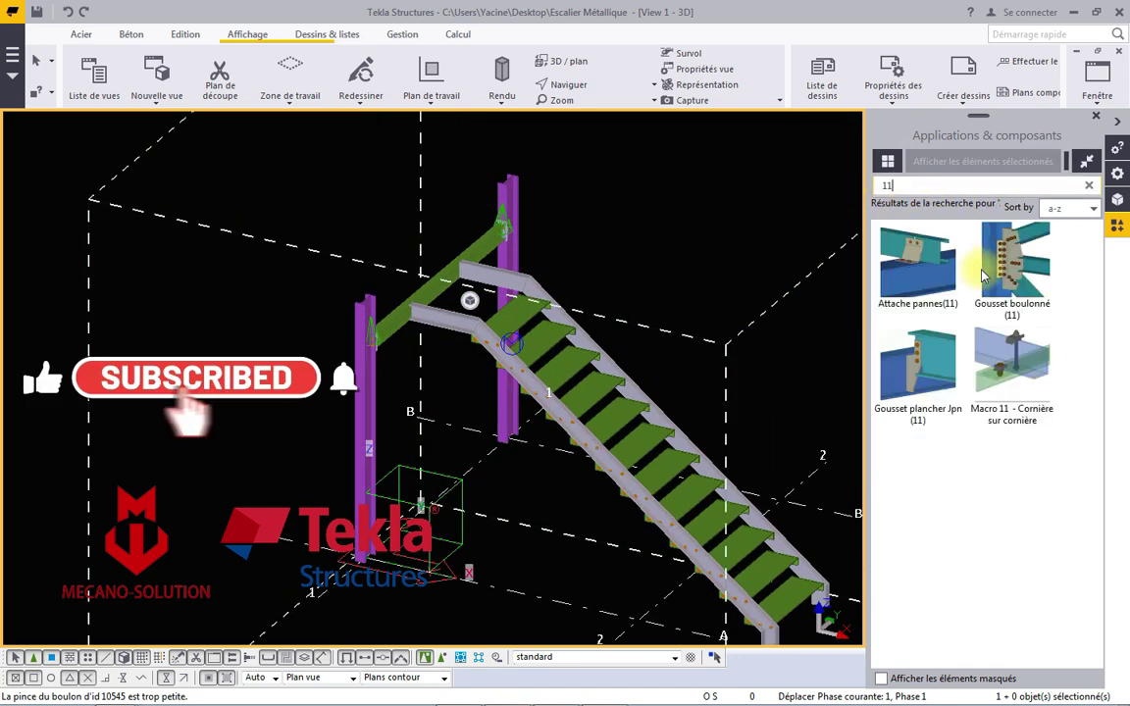
pyautogui.click(917, 367)
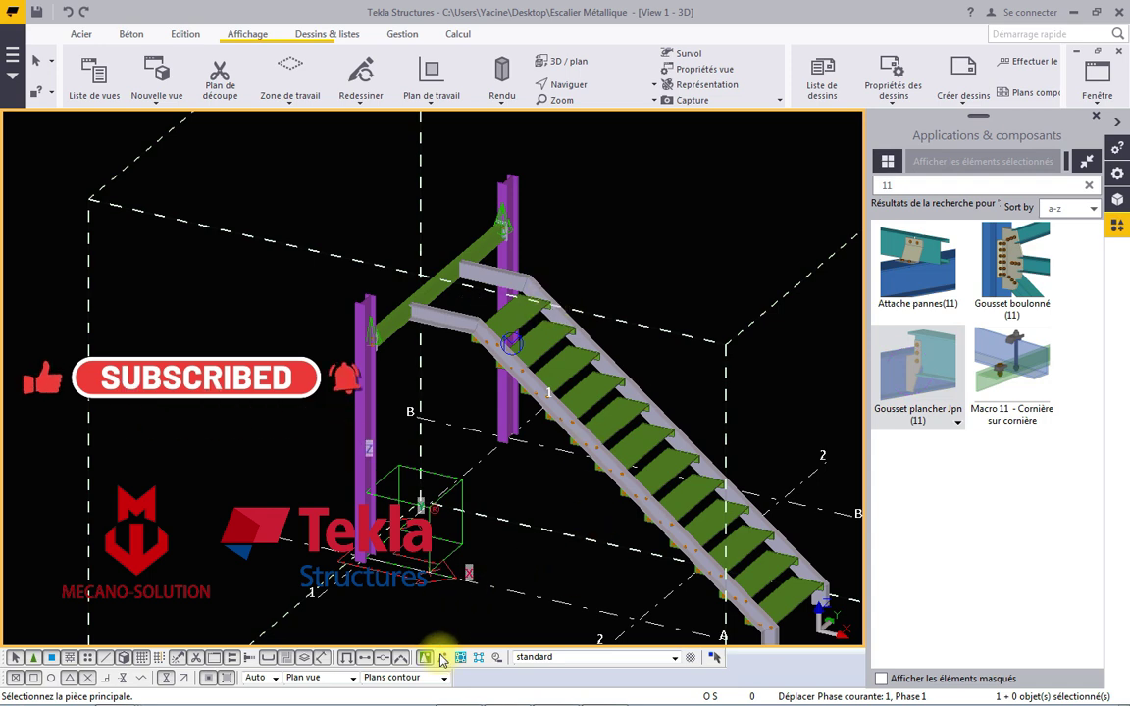
pyautogui.click(406, 250)
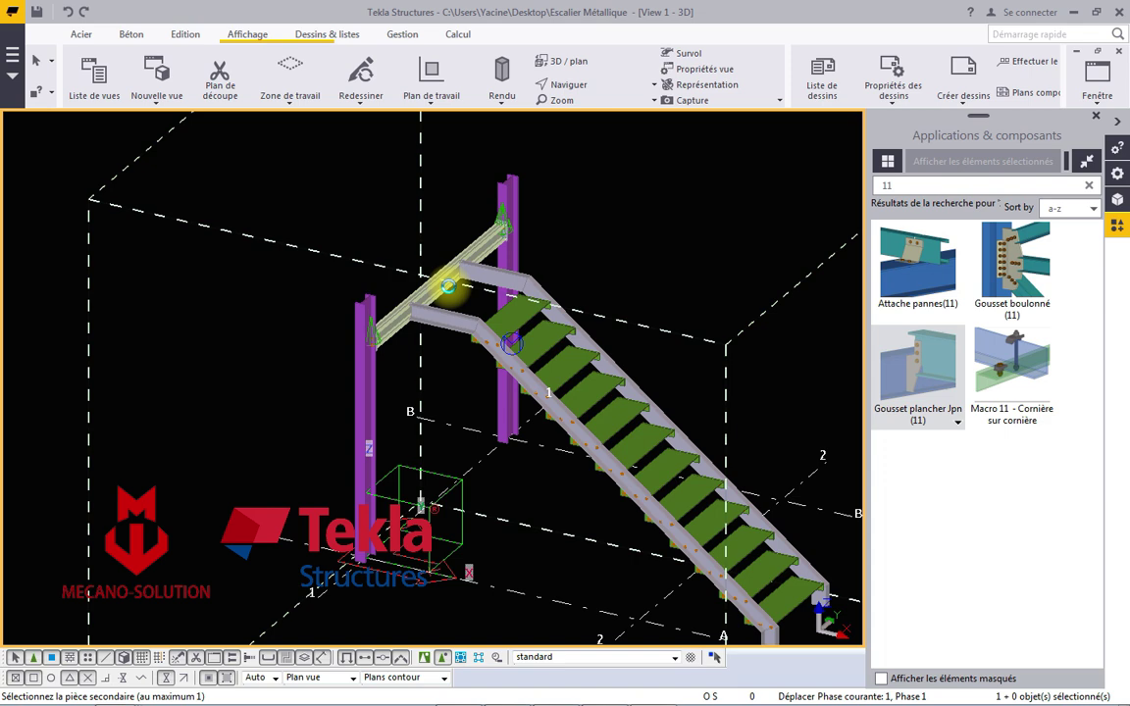
pyautogui.click(447, 286)
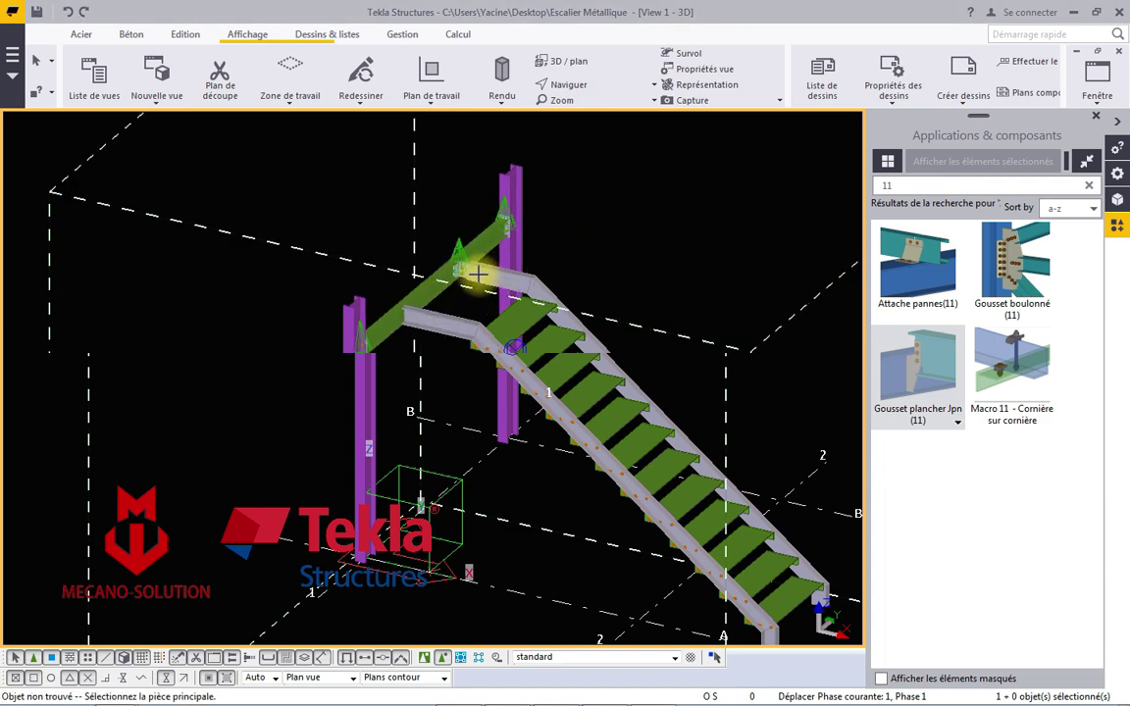
pyautogui.scroll(5, 478, 274)
pyautogui.click(218, 391)
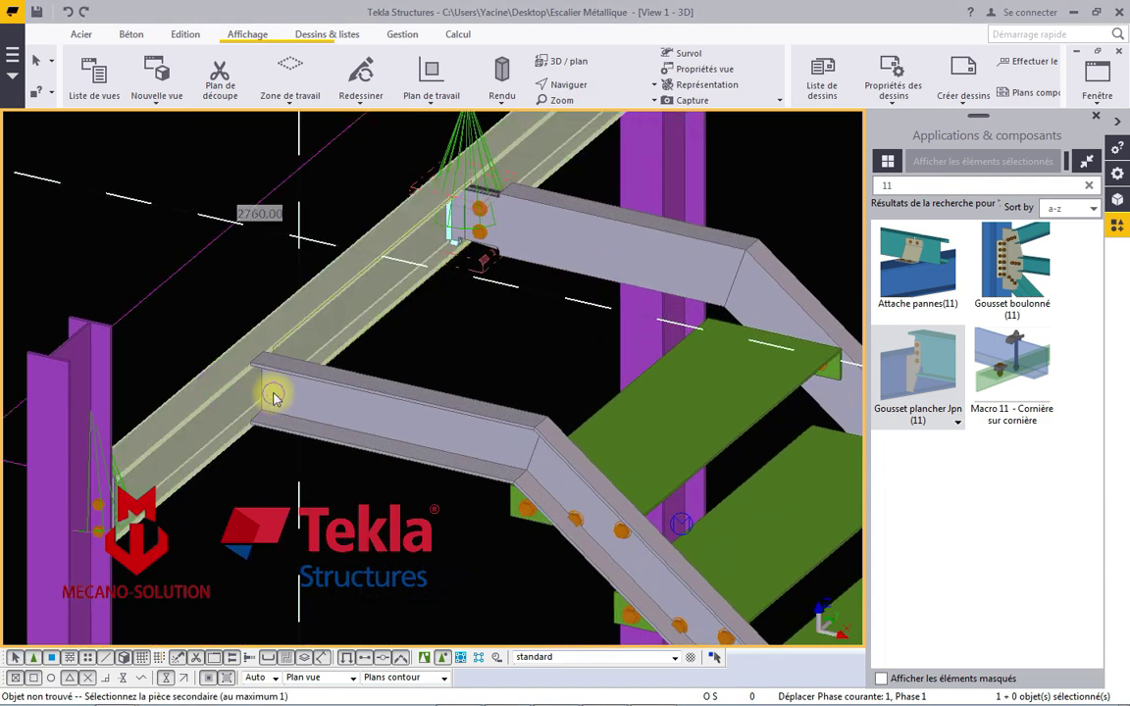
pyautogui.click(273, 393)
pyautogui.rightClick(222, 260)
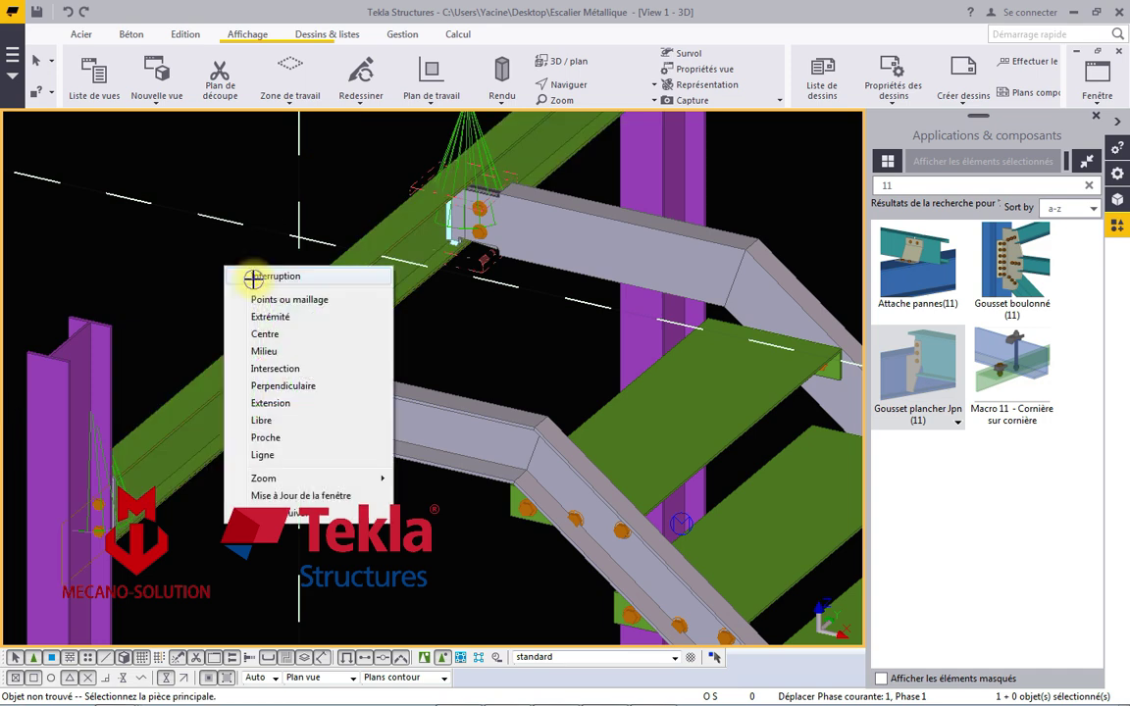
pyautogui.click(246, 280)
# Change the gusset position in the connection's properties and apply the update.
pyautogui.doubleClick(478, 186)
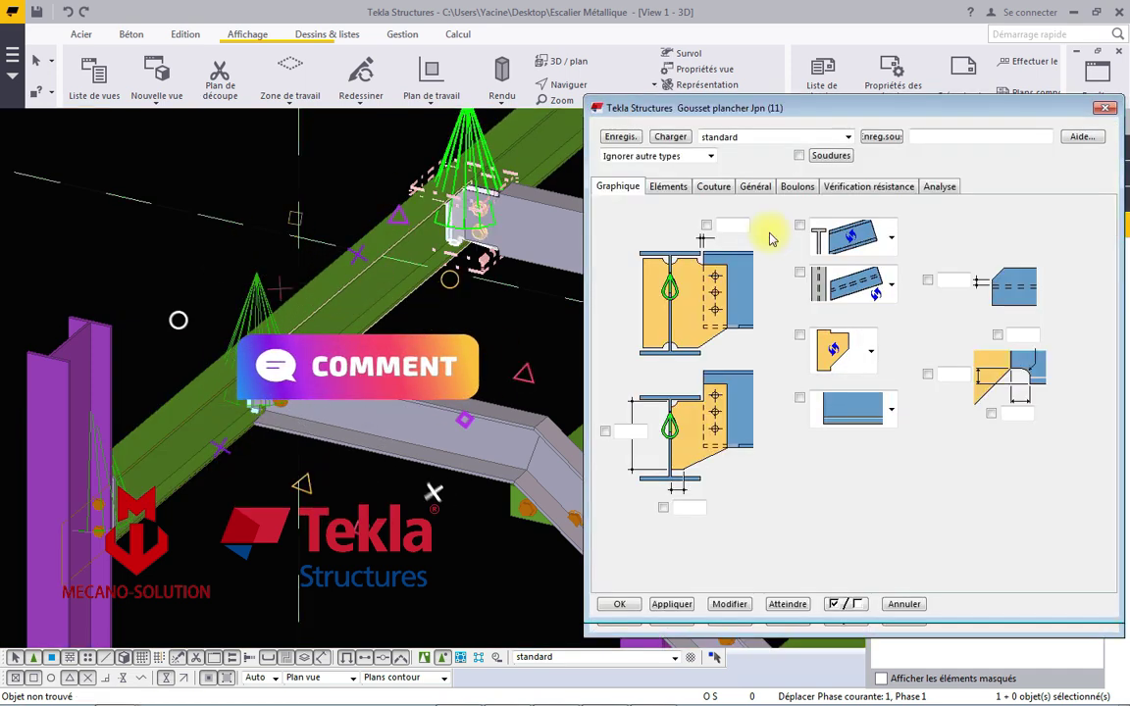
pyautogui.click(667, 186)
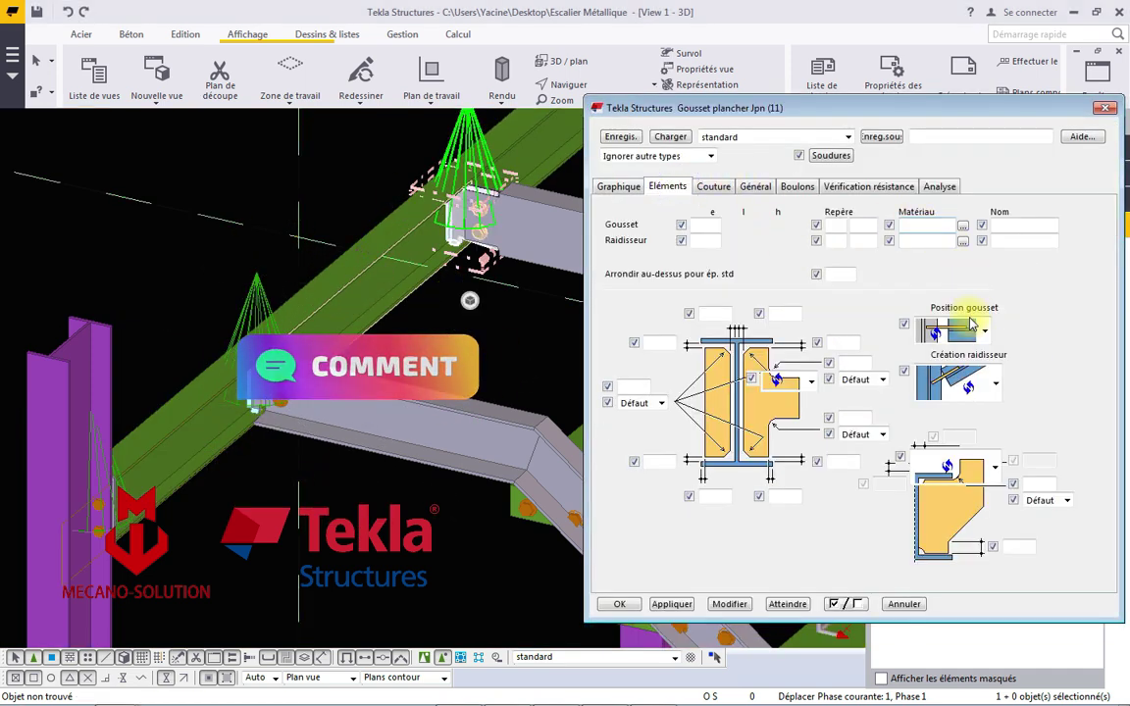
pyautogui.click(983, 334)
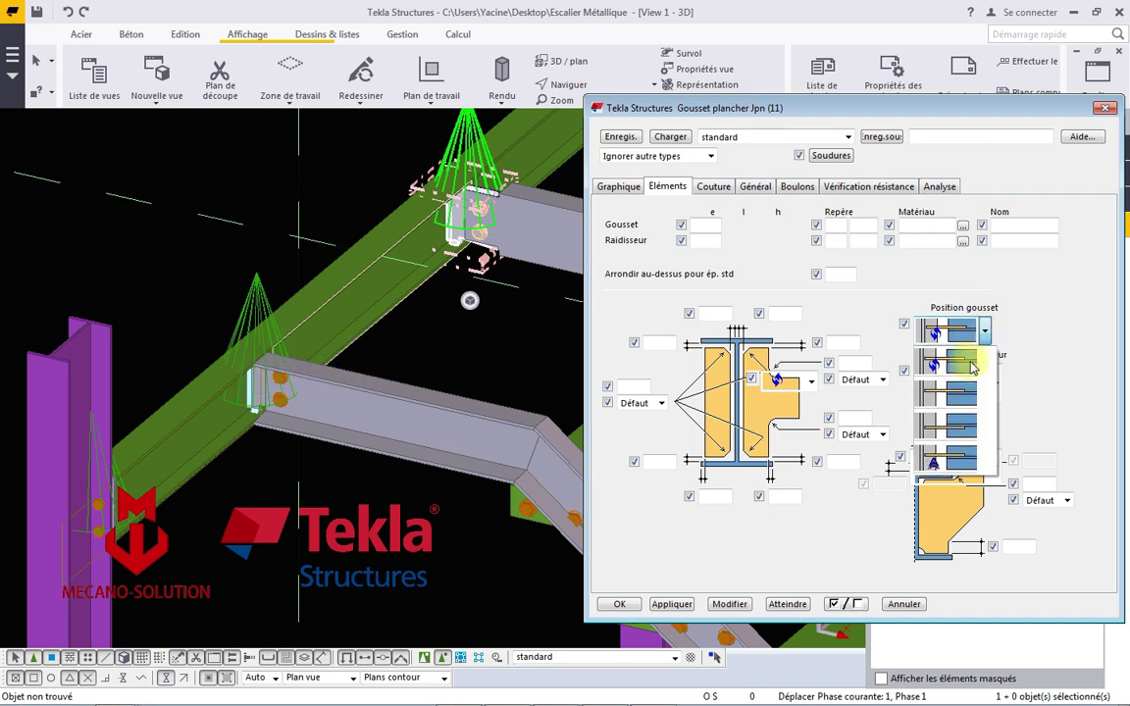
pyautogui.click(959, 427)
pyautogui.click(731, 604)
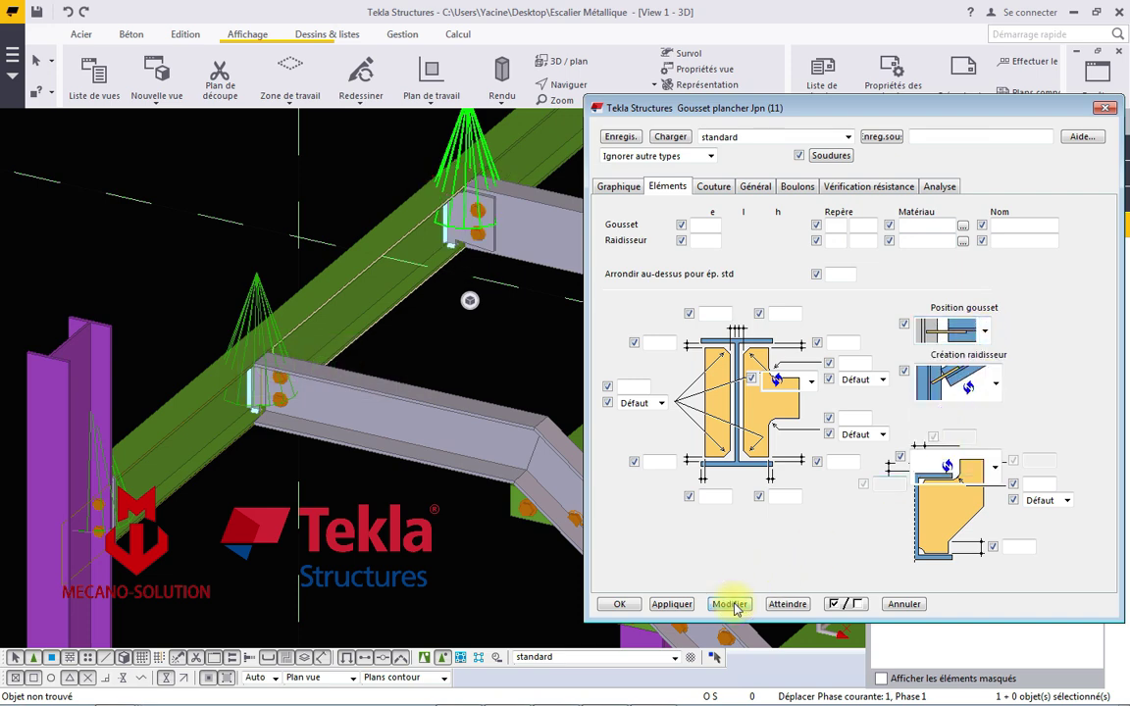
pyautogui.click(619, 604)
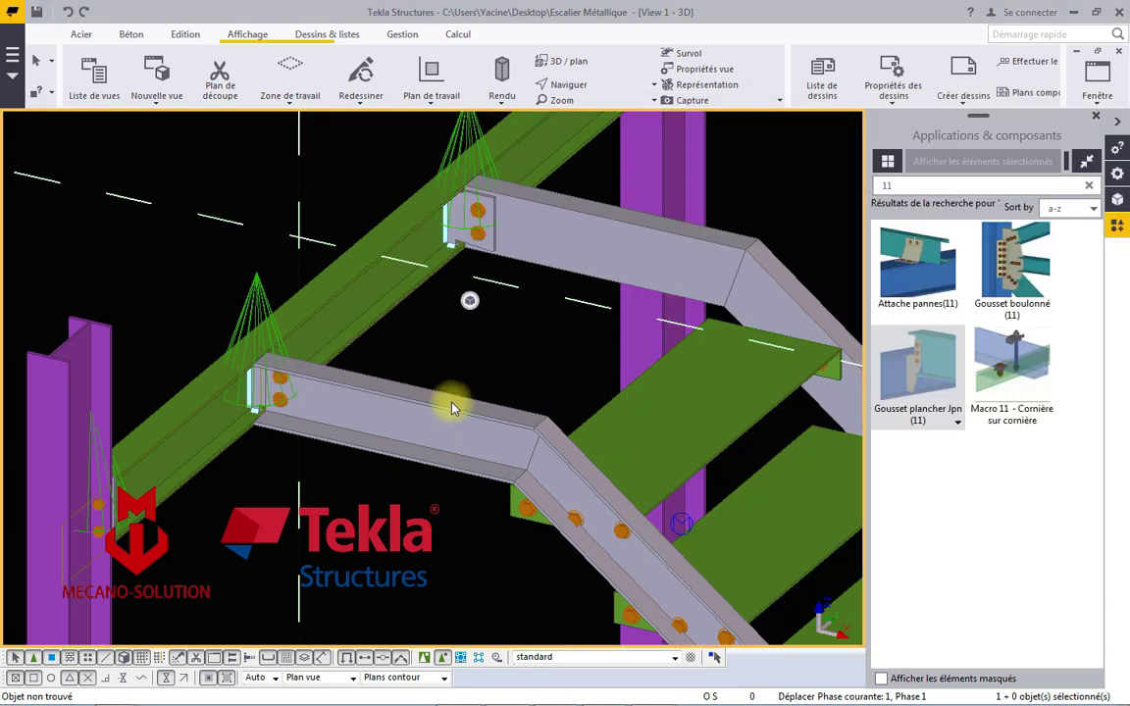
pyautogui.scroll(-5, 447, 400)
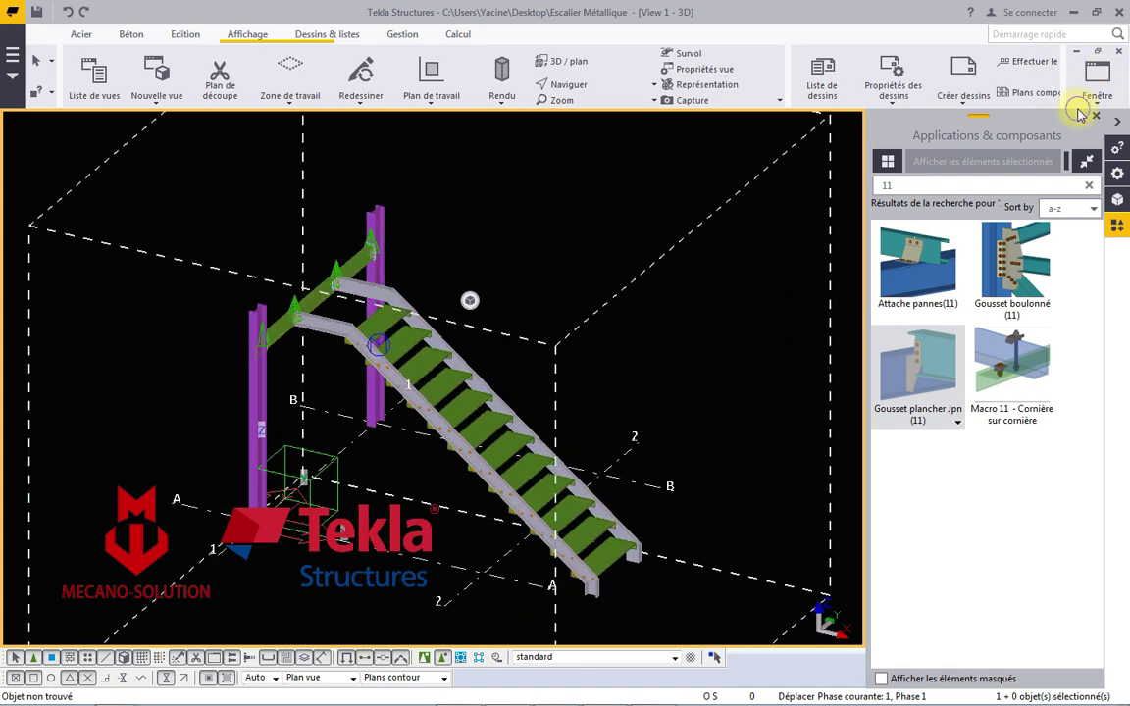
# Switch to View 2 and open the Marches poly. (S73) stair tread component's settings.
pyautogui.click(1096, 84)
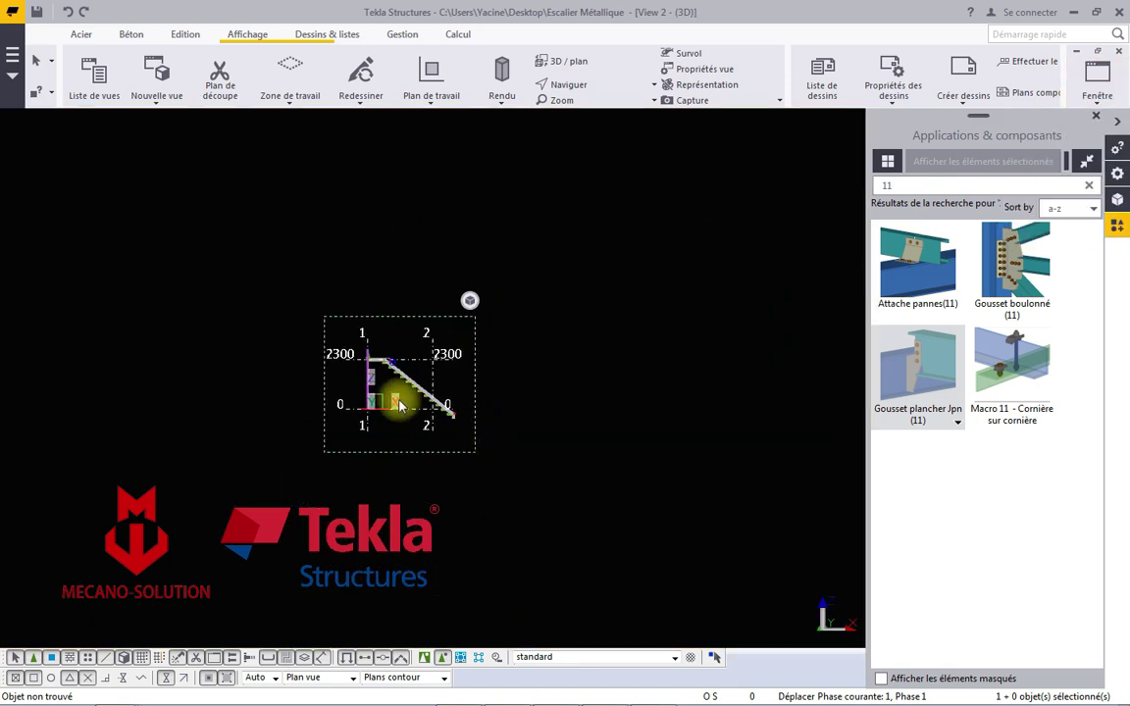
pyautogui.scroll(2, 412, 402)
pyautogui.scroll(3, 491, 431)
pyautogui.scroll(3, 564, 446)
pyautogui.scroll(-2, 573, 445)
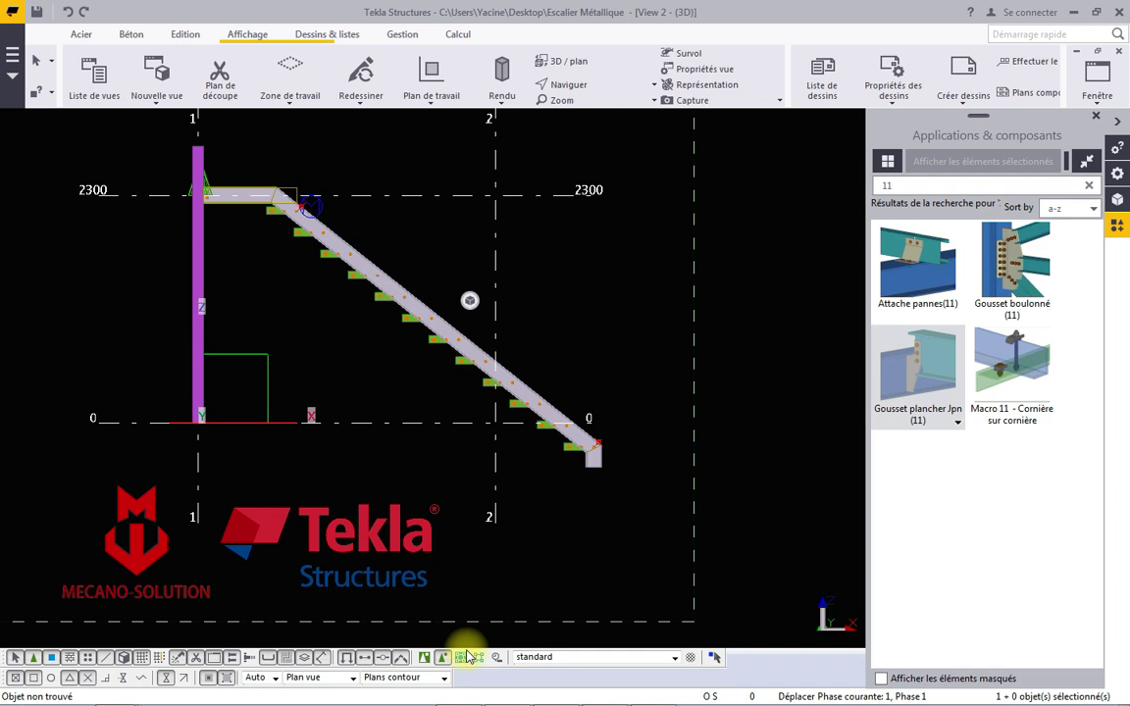
pyautogui.click(314, 204)
pyautogui.doubleClick(314, 204)
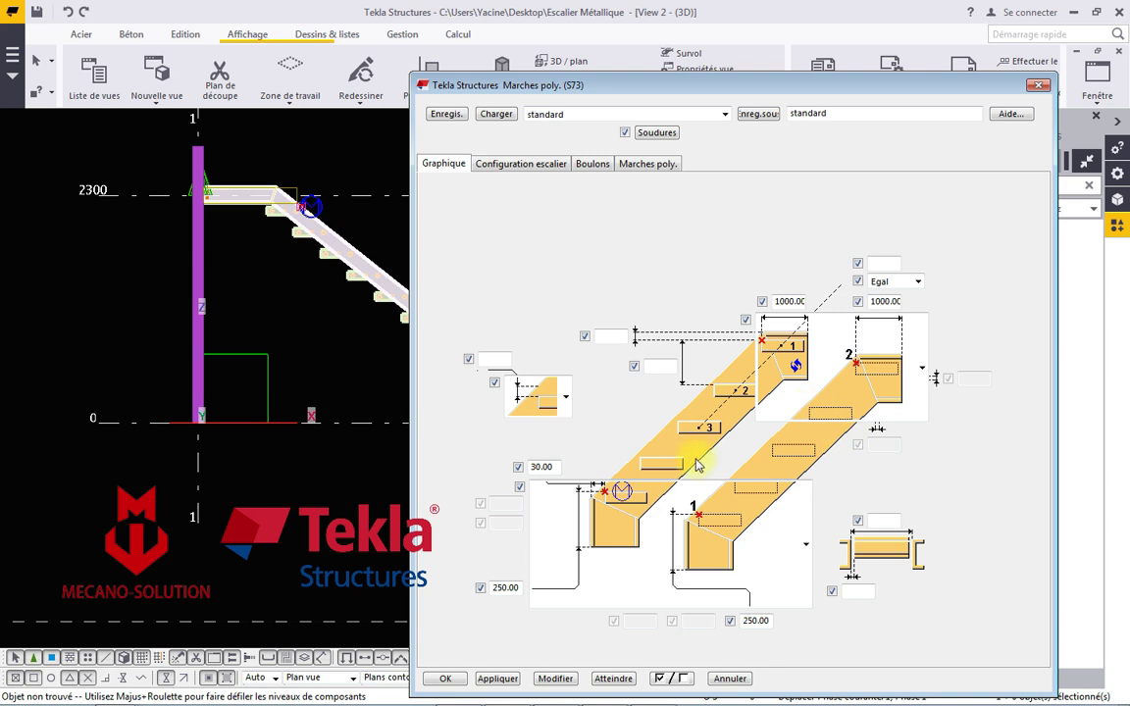
# Change both 250.00 offsets to 0 and apply the change to the stair.
pyautogui.moveTo(520, 587); pyautogui.dragTo(473, 587)
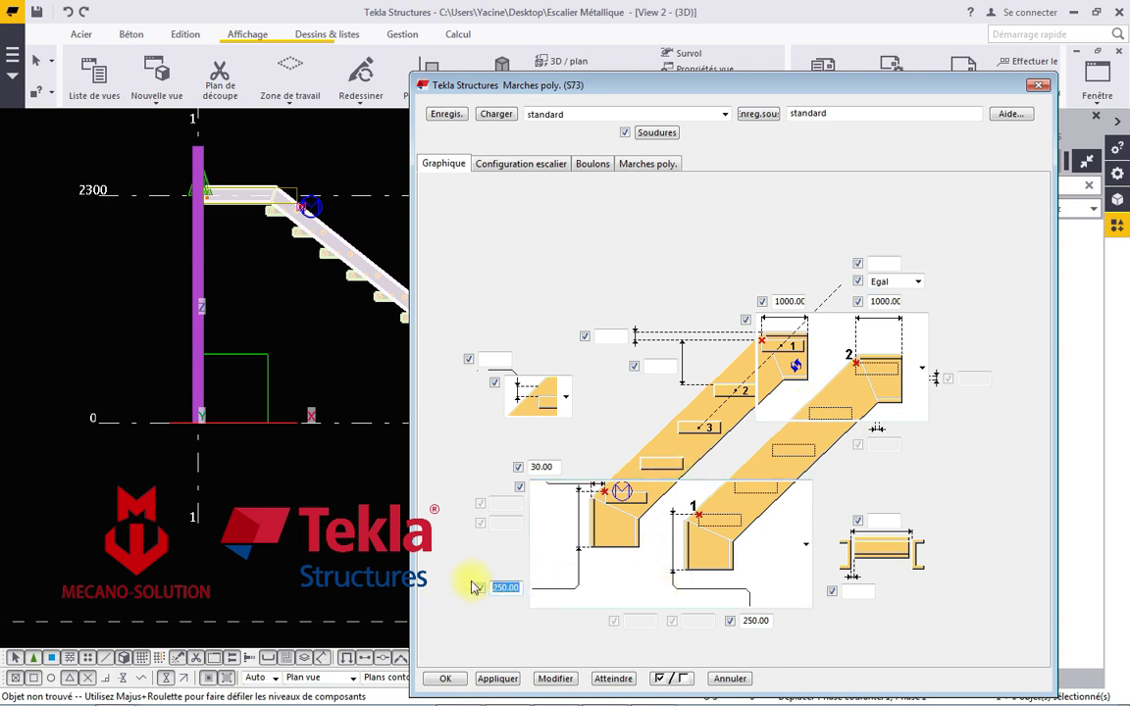
pyautogui.write('0')
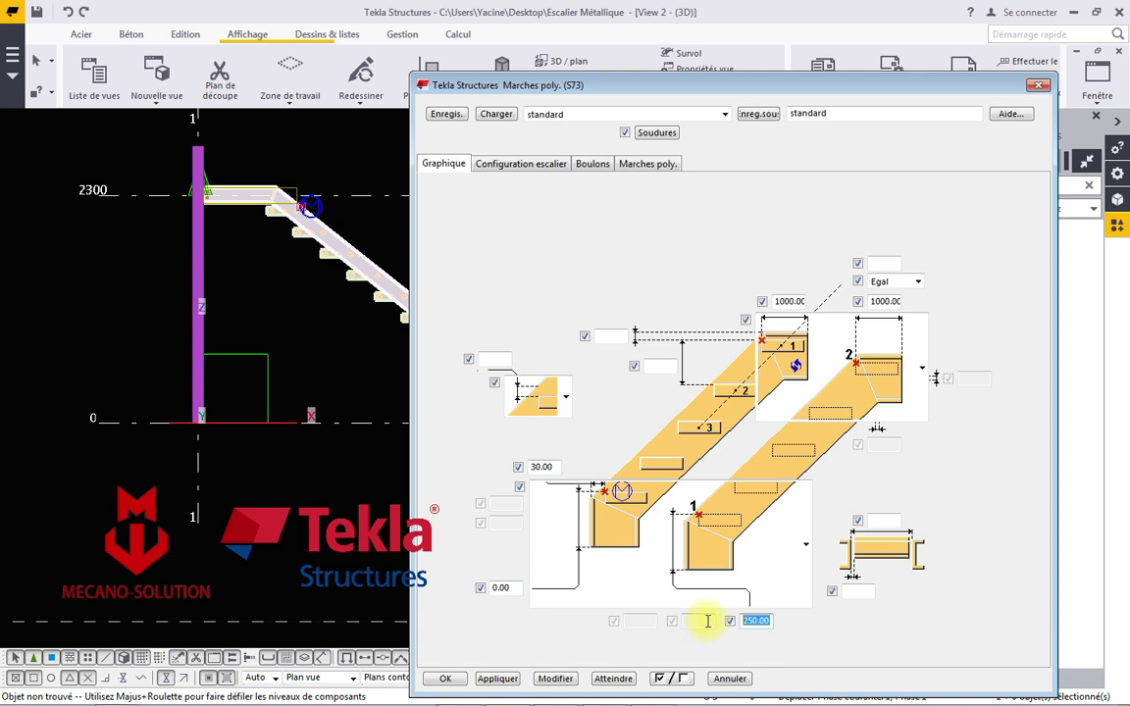
pyautogui.write('0')
pyautogui.click(553, 679)
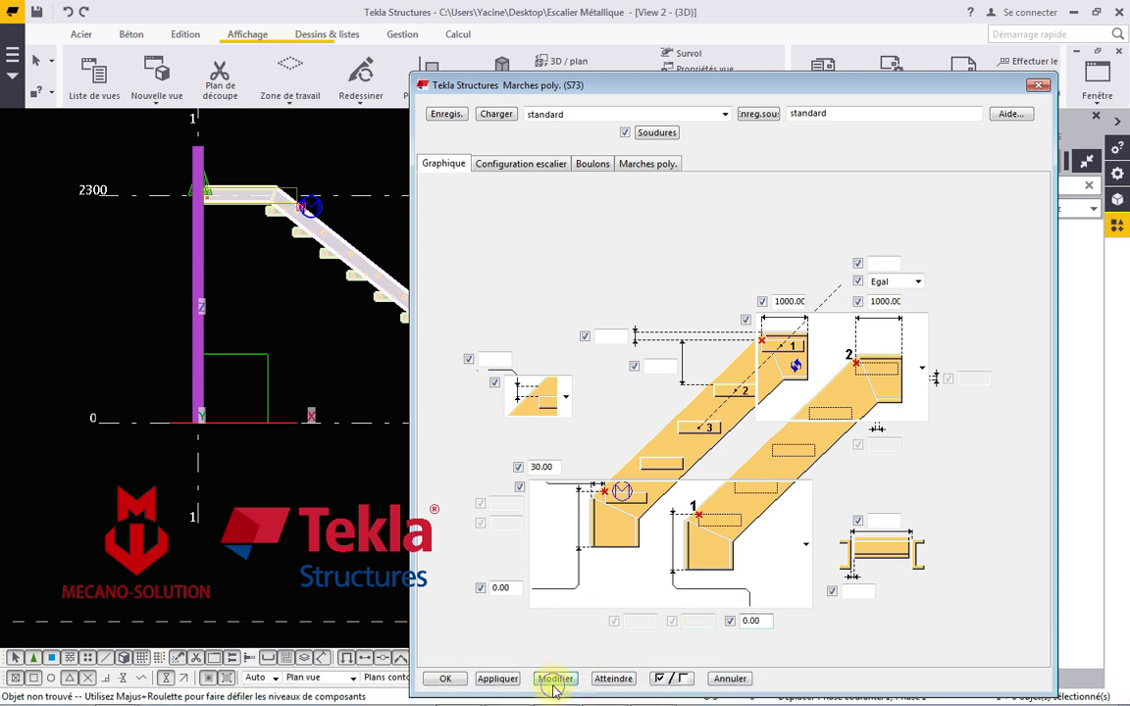
pyautogui.click(484, 679)
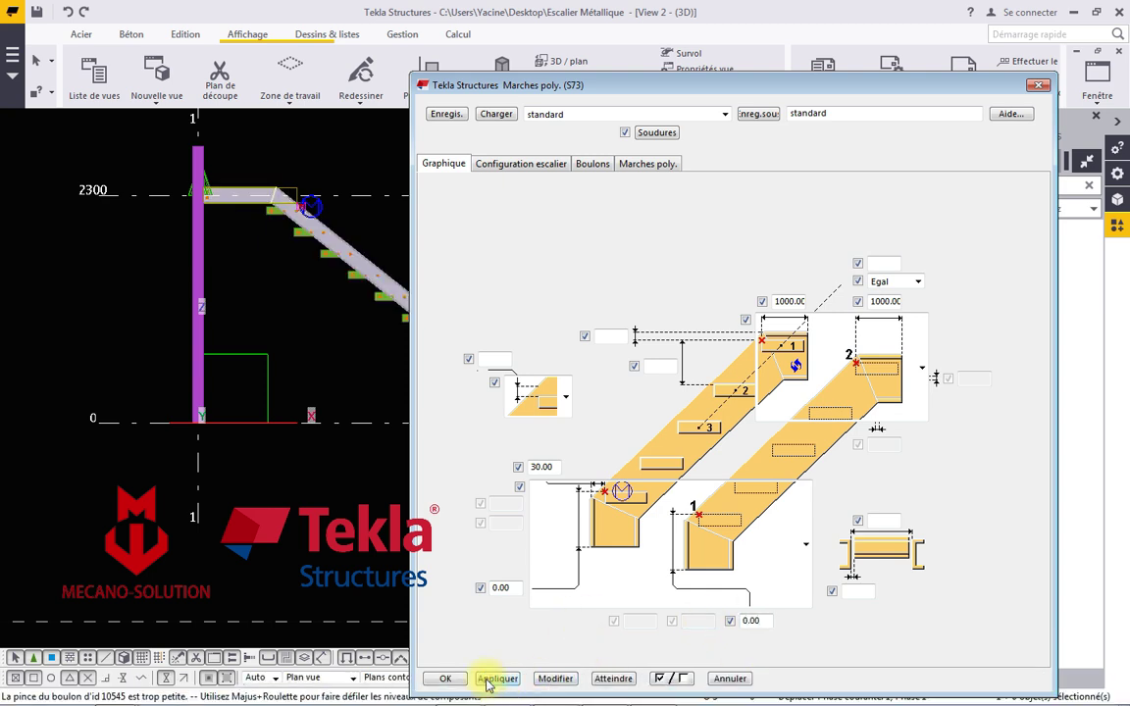
pyautogui.scroll(-2, 147, 461)
pyautogui.scroll(2, 344, 450)
pyautogui.scroll(2, 344, 449)
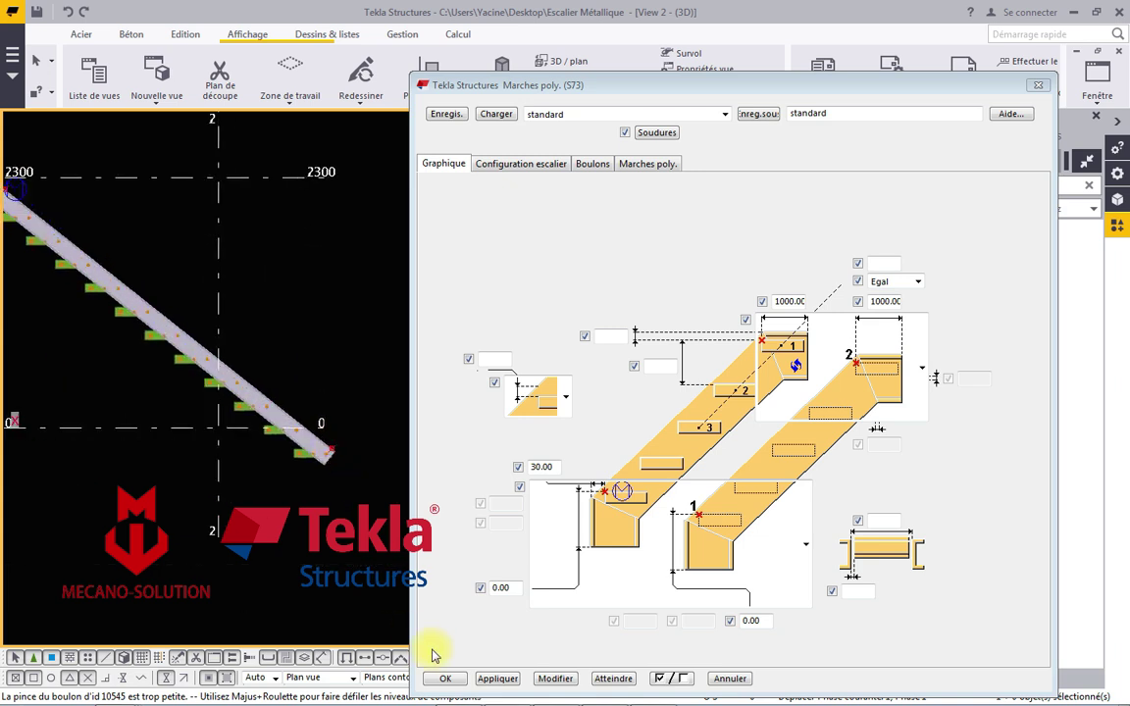
pyautogui.click(444, 678)
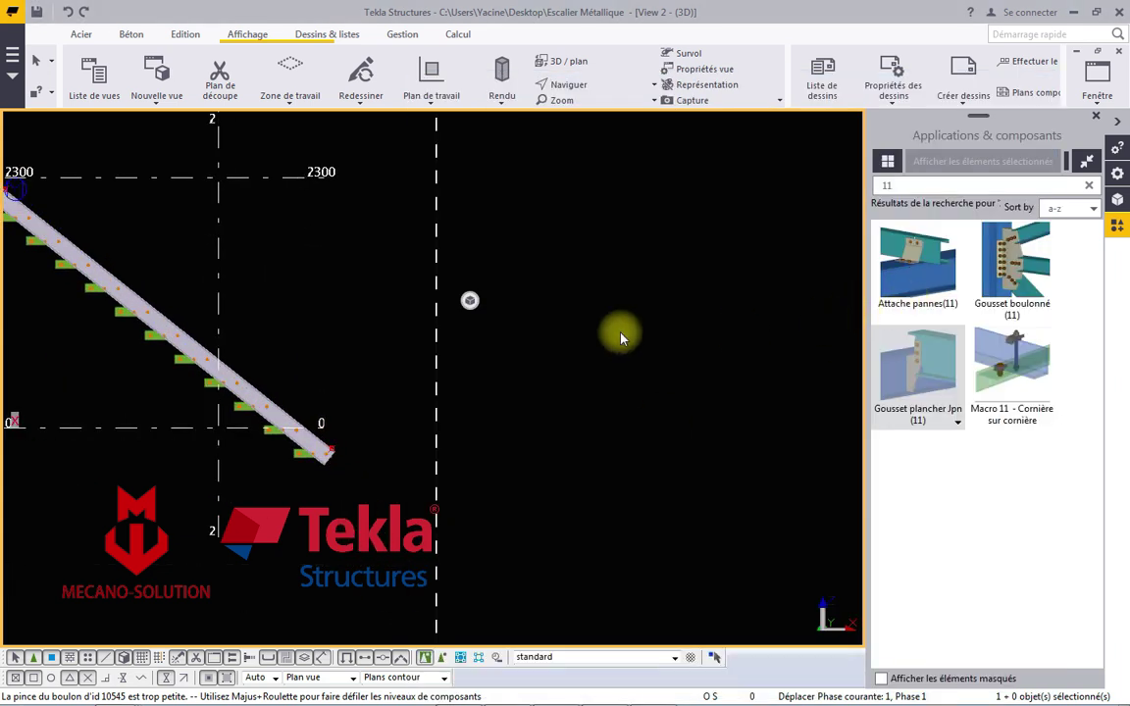
# Display components as wireframe outlines with Rendu > Composants en filaire.
pyautogui.scroll(2, 395, 412)
pyautogui.scroll(2, 395, 412)
pyautogui.scroll(2, 245, 456)
pyautogui.scroll(2, 251, 430)
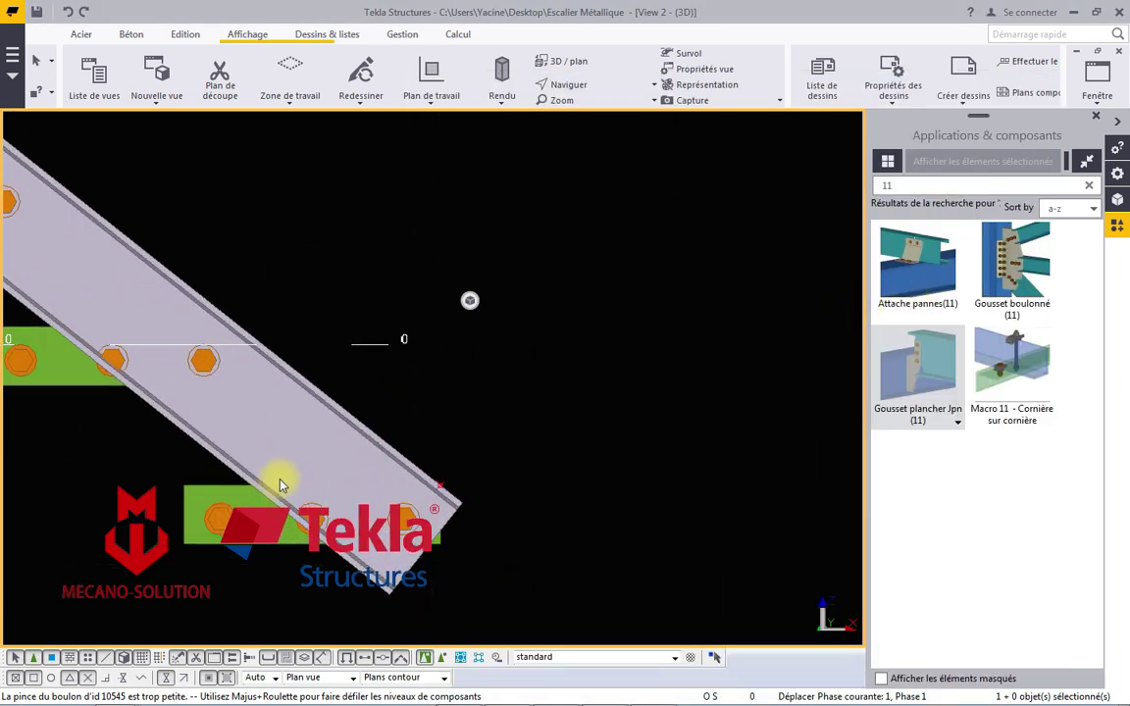
pyautogui.click(499, 98)
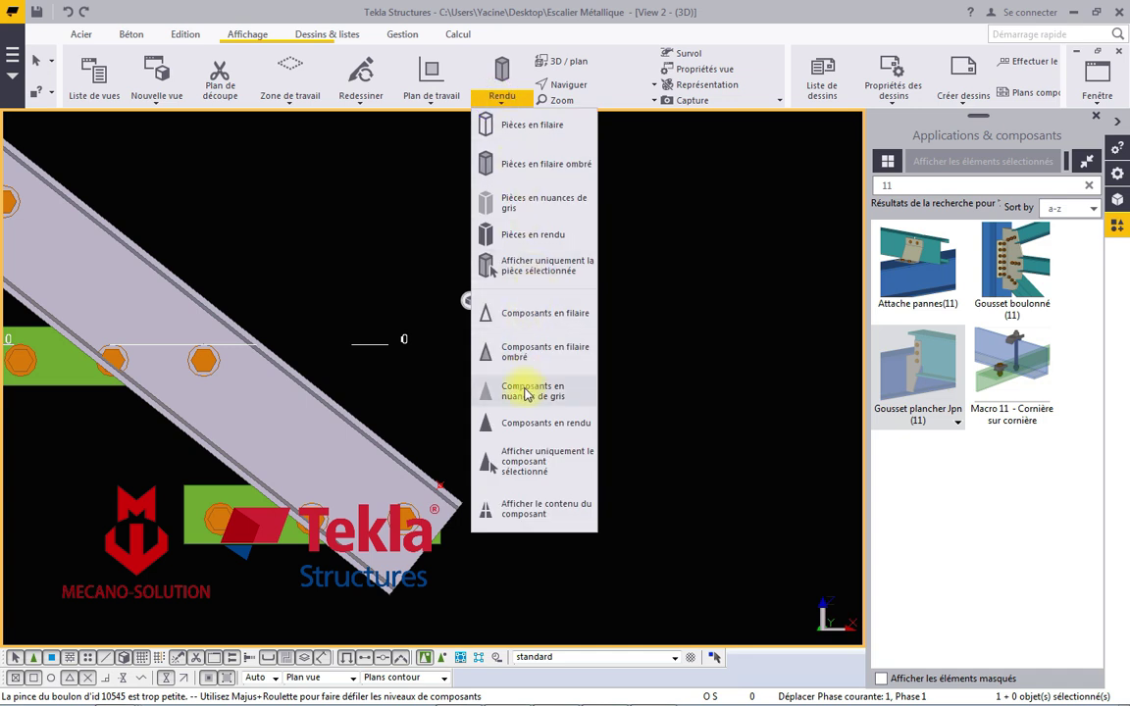
pyautogui.click(509, 313)
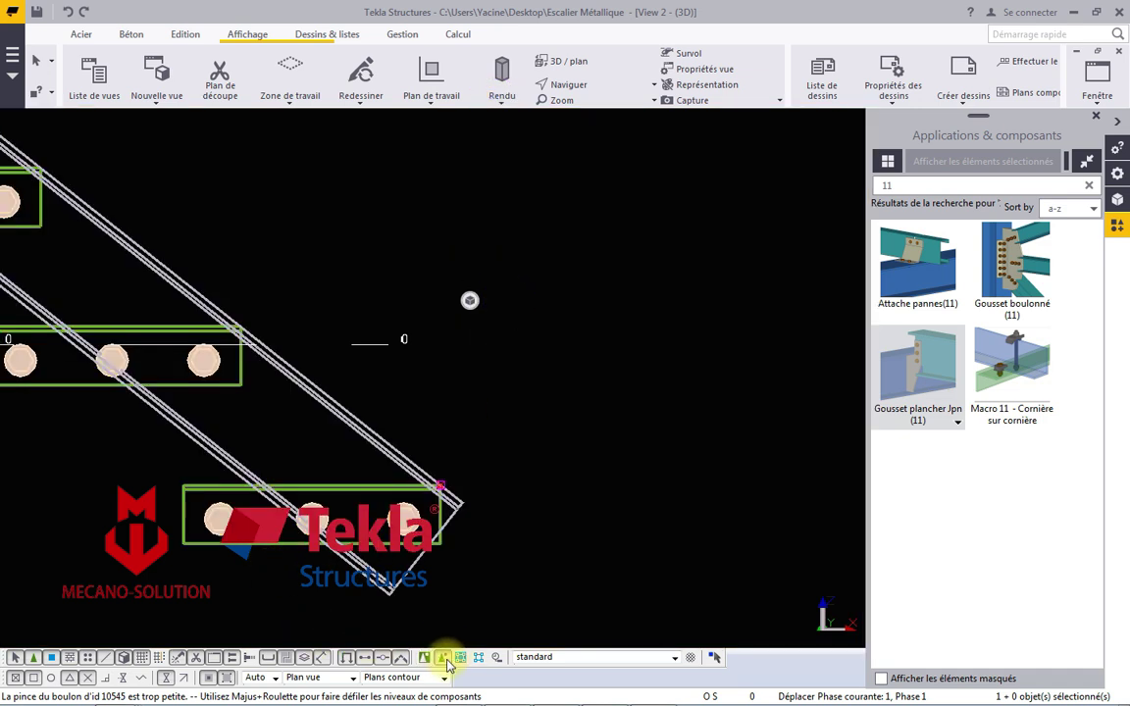
# Delete the two lowest bolted plates at the foot of the stair.
pyautogui.click(265, 535)
pyautogui.rightClick(269, 536)
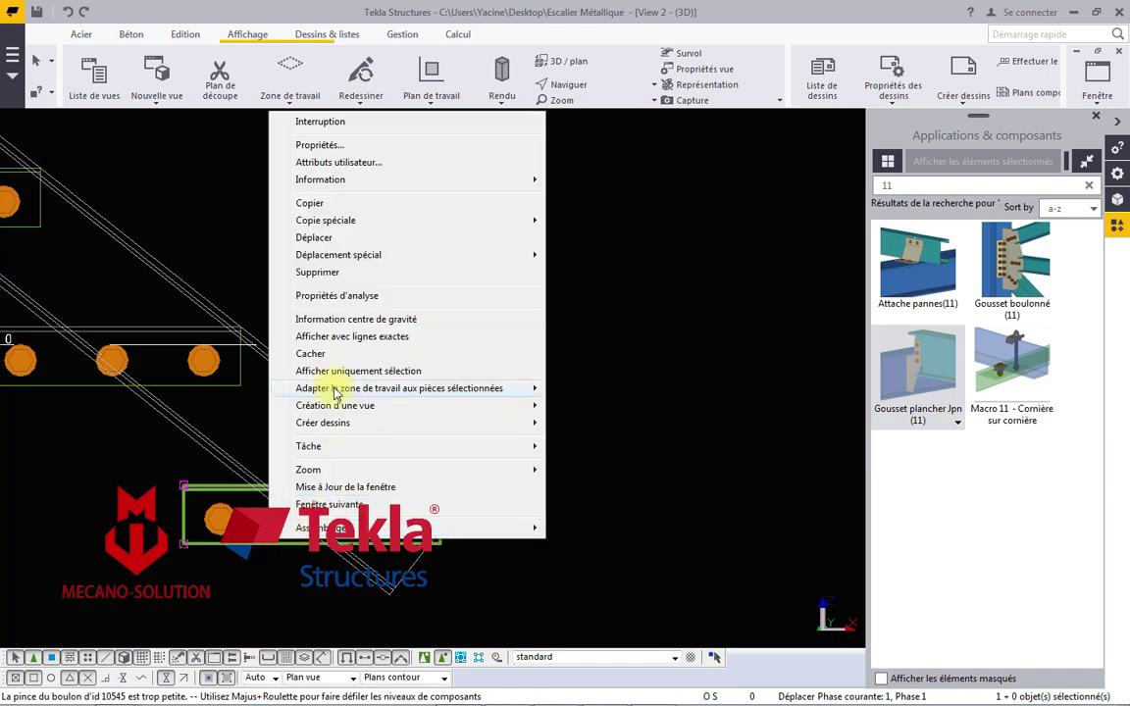
pyautogui.click(299, 271)
pyautogui.scroll(-2, 262, 442)
pyautogui.scroll(-2, 169, 427)
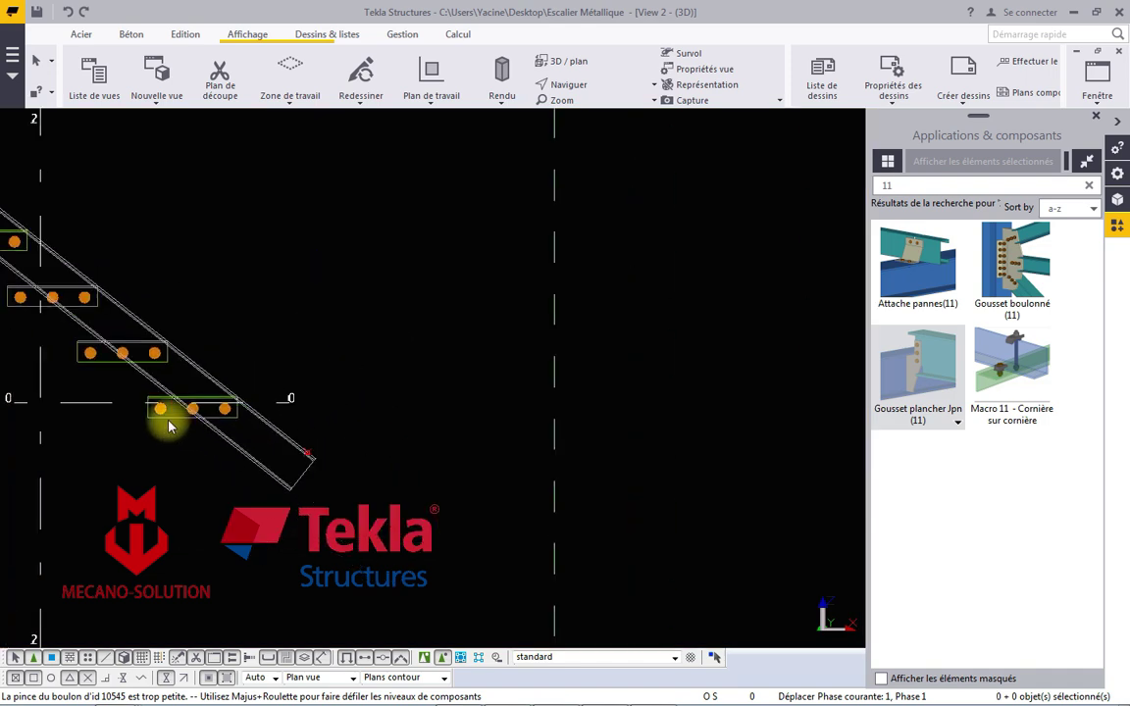
pyautogui.scroll(3, 169, 426)
pyautogui.click(171, 422)
pyautogui.rightClick(171, 422)
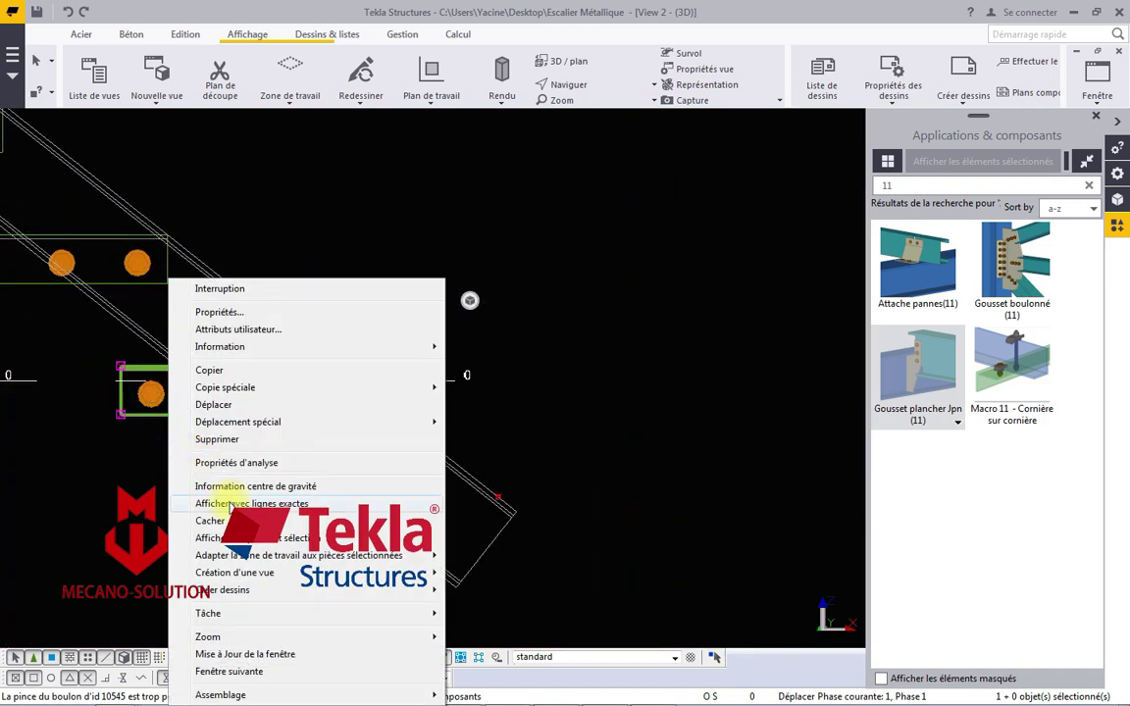
pyautogui.click(223, 442)
pyautogui.scroll(-2, 434, 429)
pyautogui.scroll(-2, 403, 448)
pyautogui.scroll(-2, 308, 370)
pyautogui.scroll(1, 435, 335)
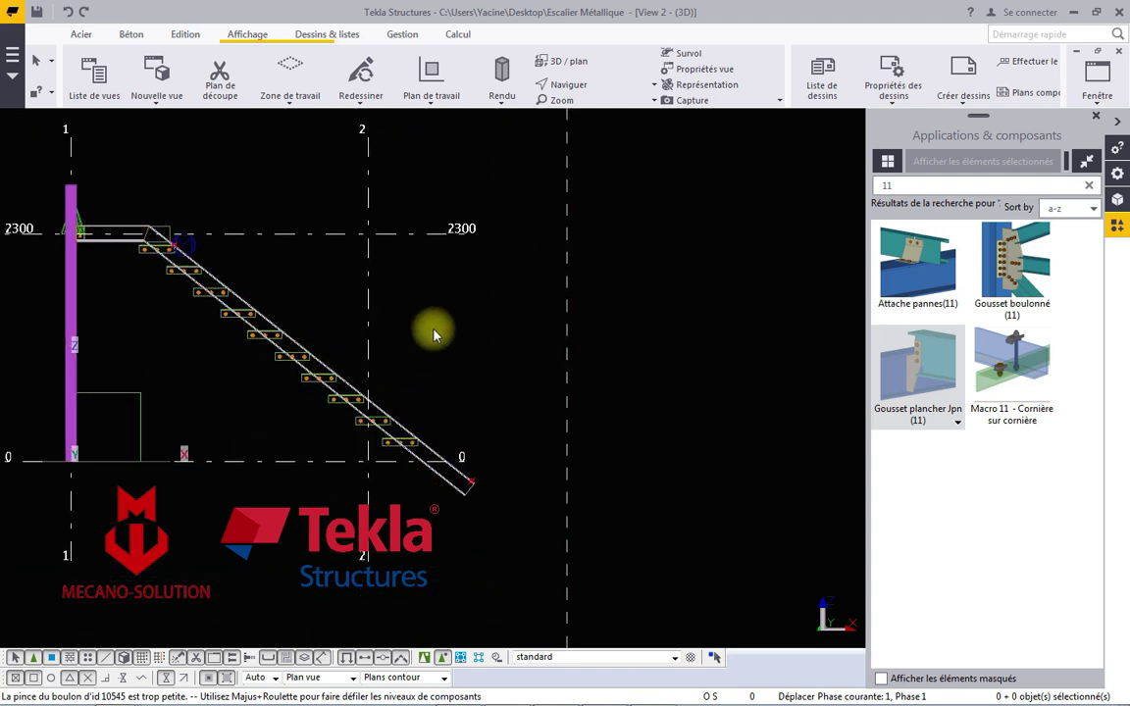
pyautogui.click(434, 334)
# Set up Détail pied escalier (1038) with the layout without vertical plate and a -10 offset.
pyautogui.click(938, 184)
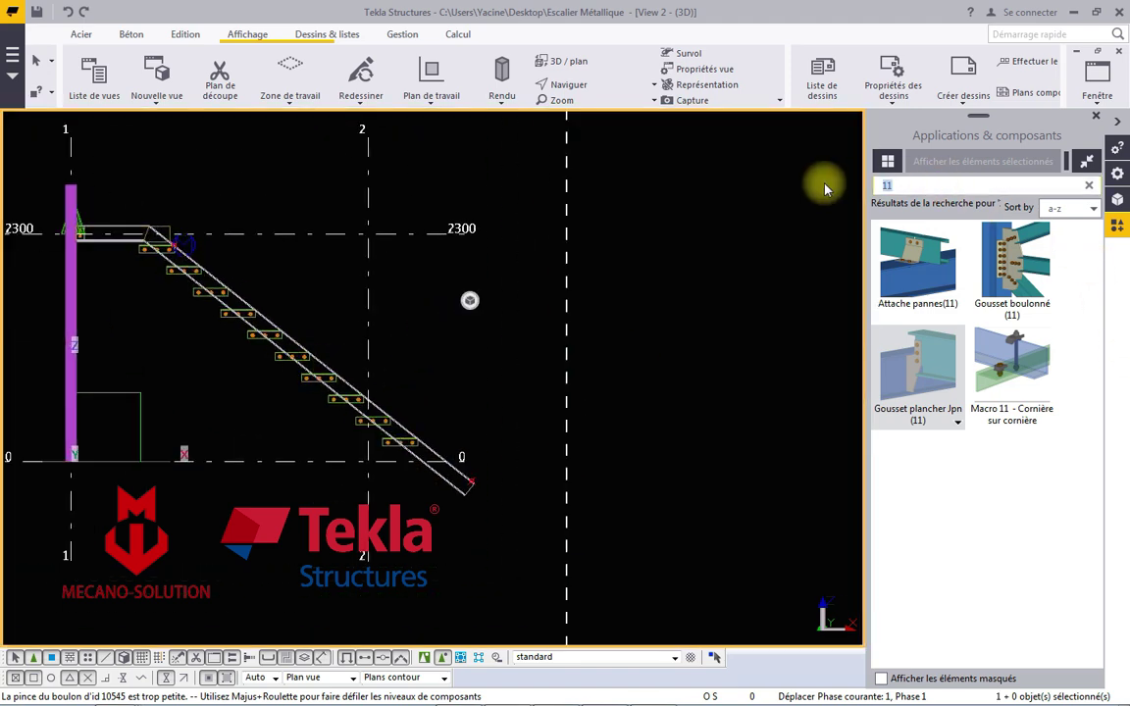
pyautogui.write('PIE')
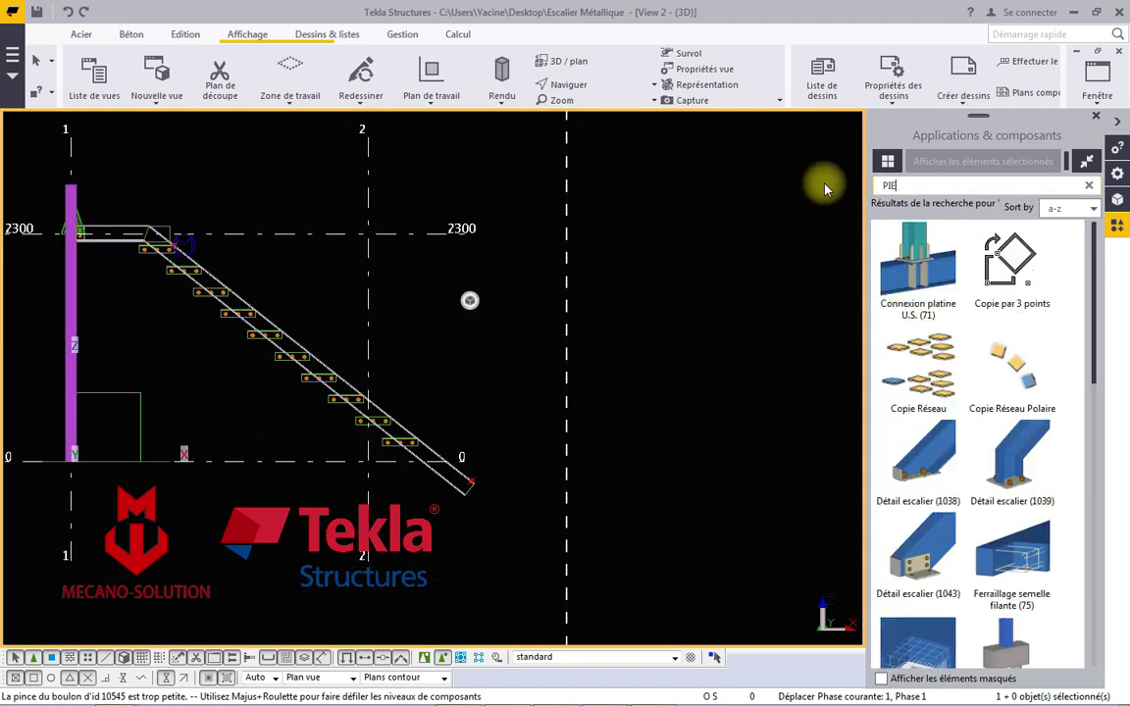
pyautogui.write('D')
pyautogui.click(1020, 270)
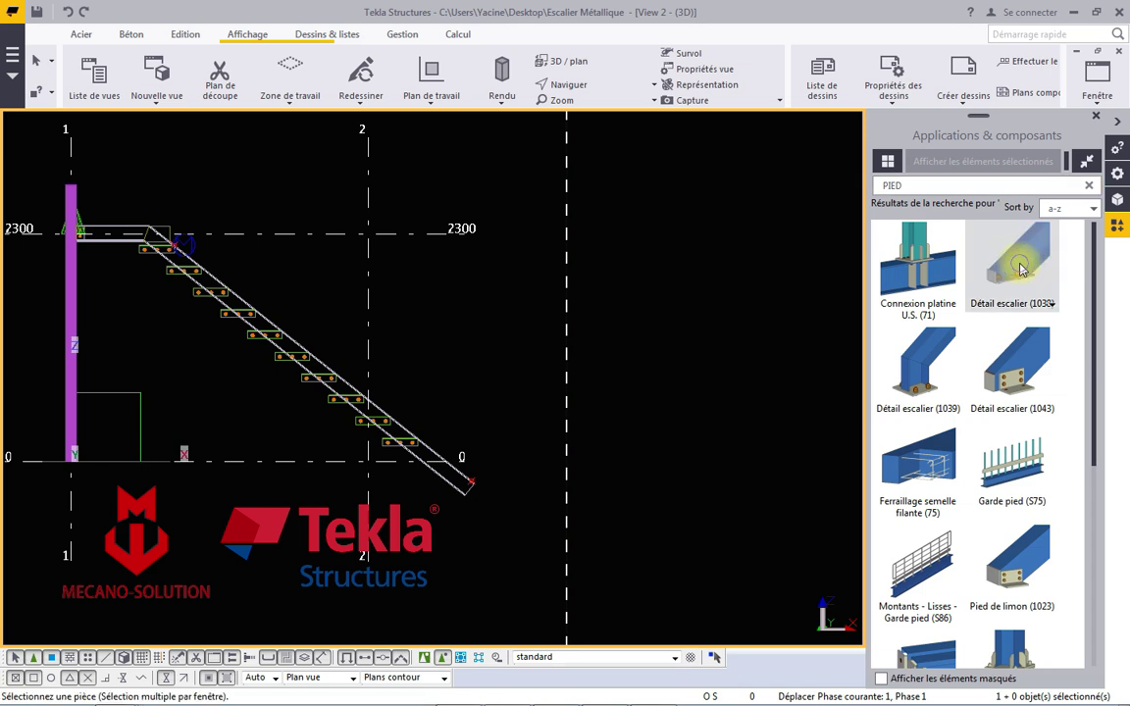
pyautogui.doubleClick(1021, 262)
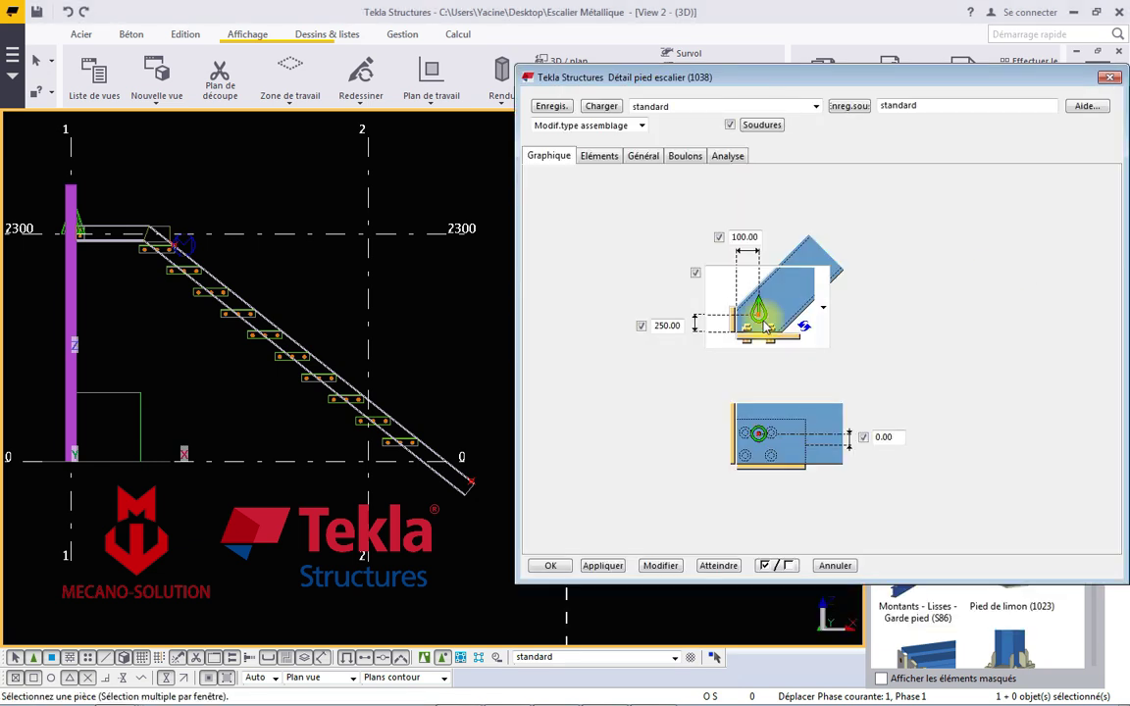
pyautogui.click(824, 328)
pyautogui.click(714, 495)
pyautogui.write('-10')
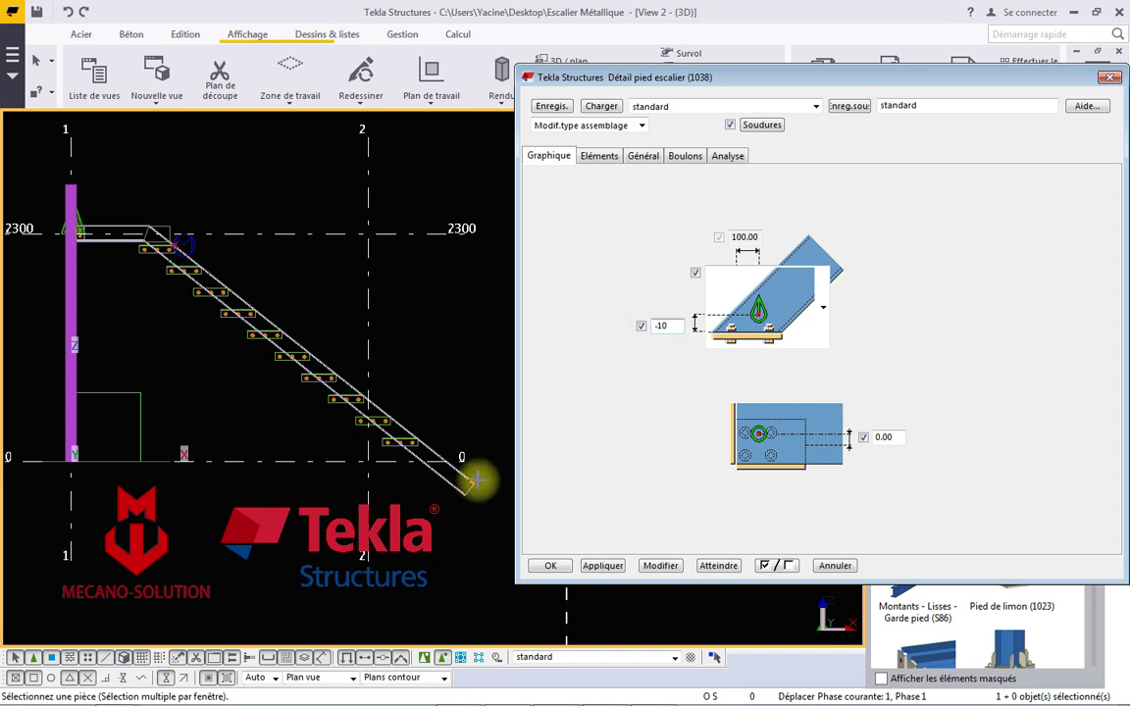
pyautogui.click(602, 566)
pyautogui.click(563, 569)
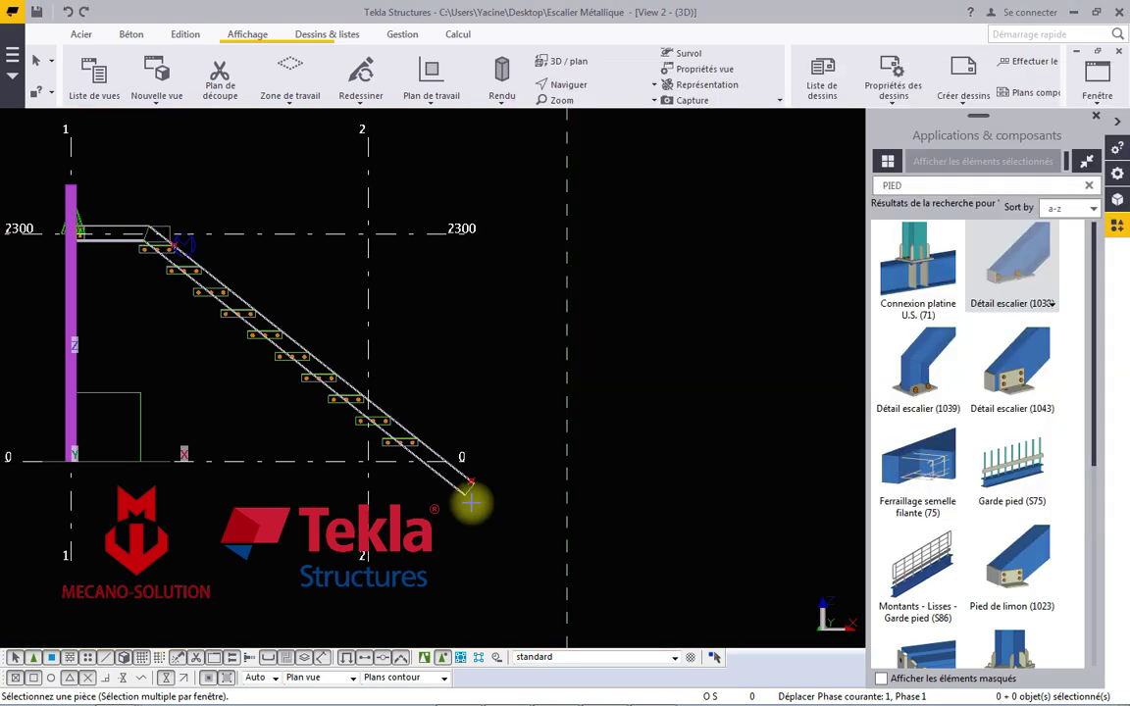
# Place the foot detail on the stringer at its base point at level 0.
pyautogui.scroll(2, 442, 469)
pyautogui.scroll(3, 441, 469)
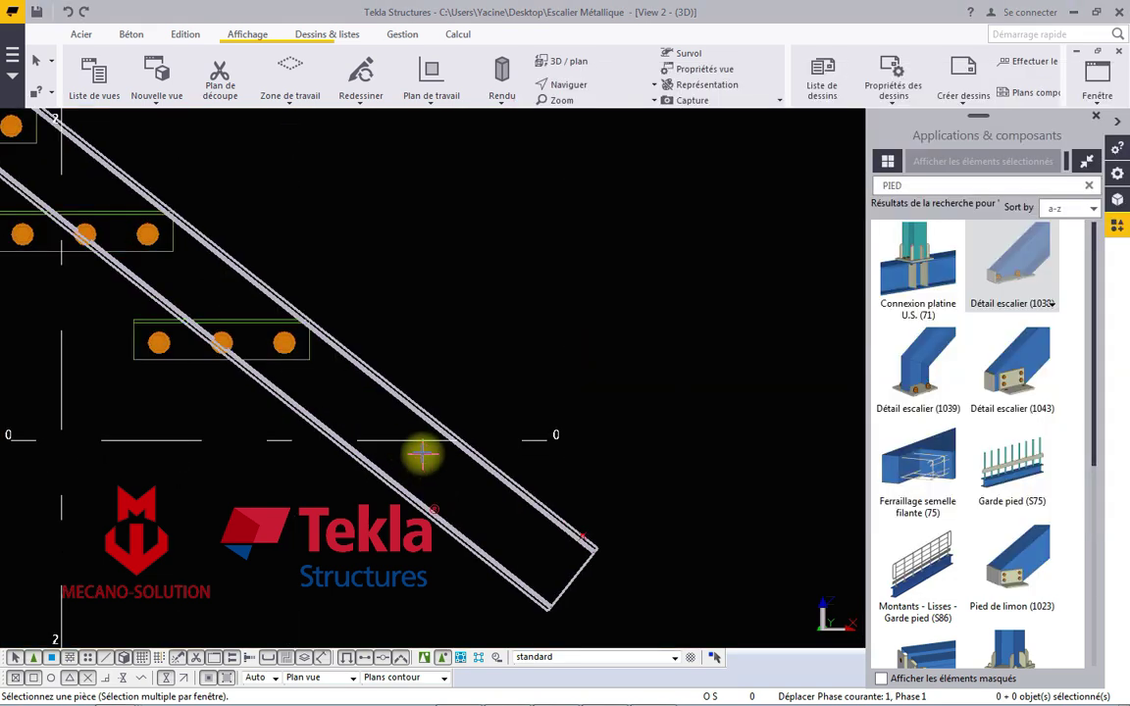
pyautogui.click(397, 438)
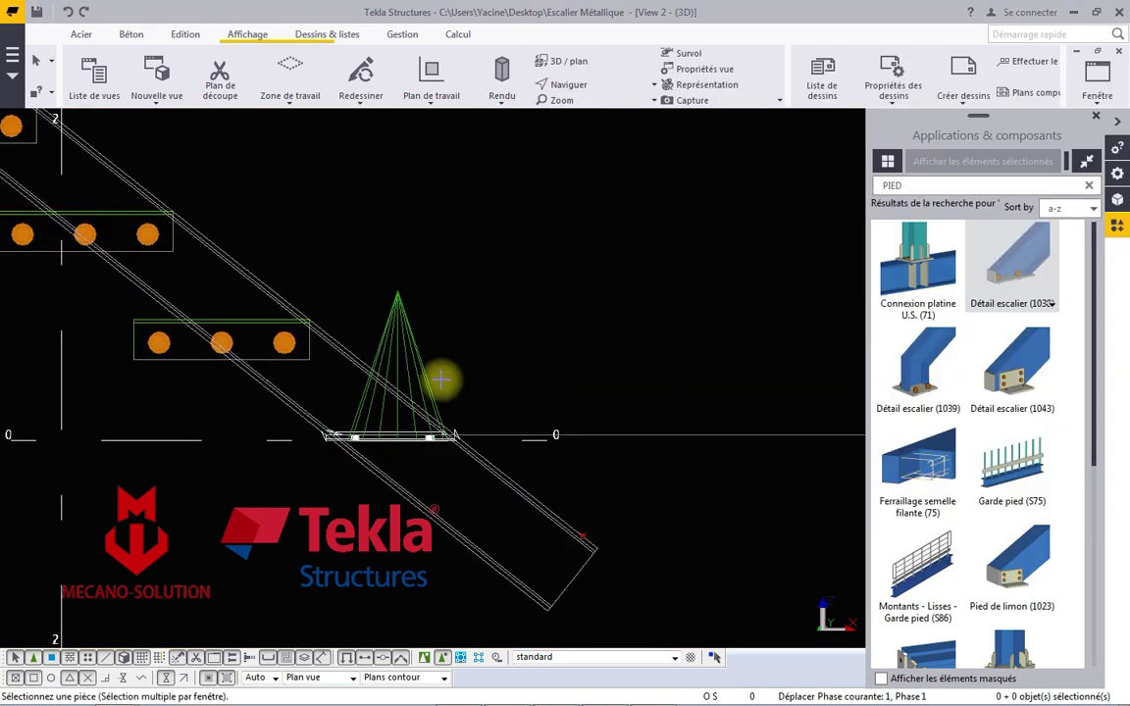
pyautogui.rightClick(443, 348)
pyautogui.click(469, 353)
pyautogui.scroll(3, 343, 435)
pyautogui.scroll(-2, 329, 402)
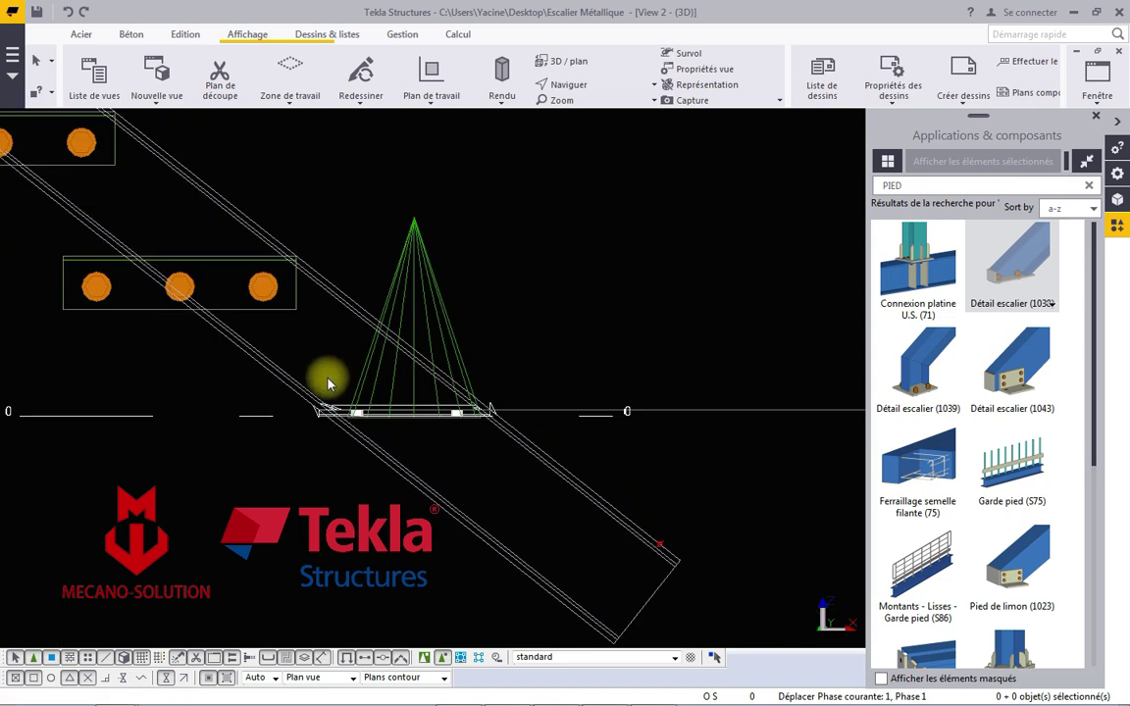
pyautogui.scroll(-1, 323, 379)
pyautogui.click(571, 534)
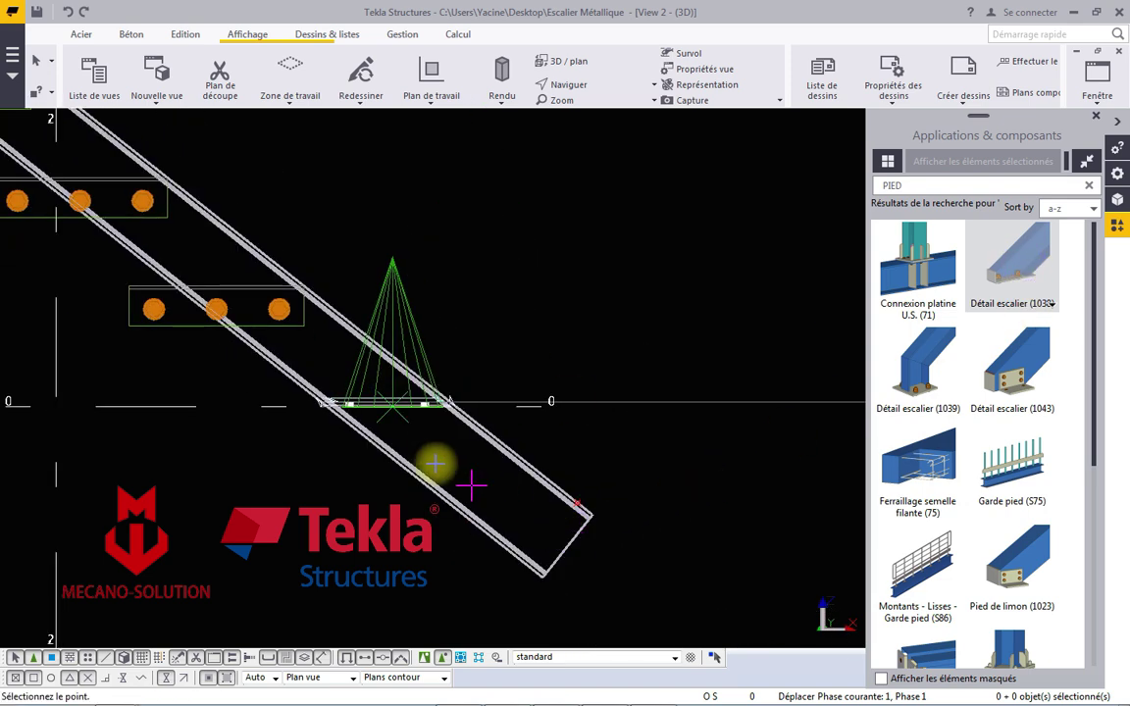
pyautogui.scroll(2, 408, 398)
pyautogui.click(374, 382)
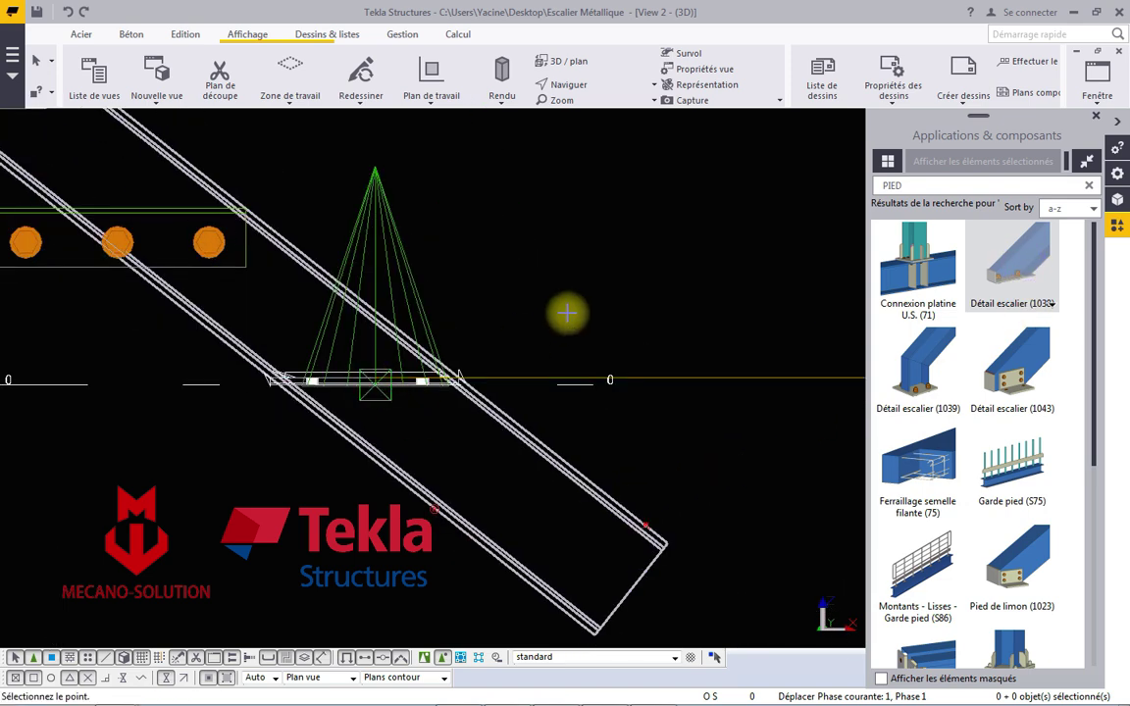
pyautogui.rightClick(567, 300)
pyautogui.click(596, 304)
pyautogui.click(1098, 79)
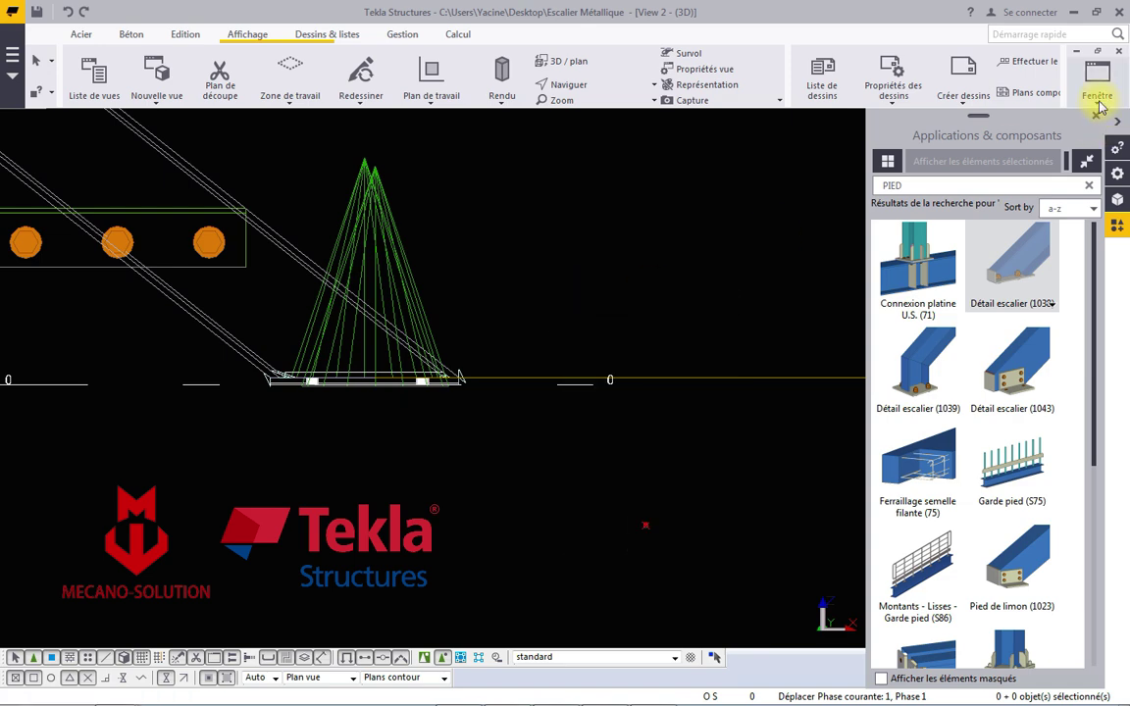
# Back in the 3D view, give the foot plate the PLATINE name and PL10*65 profile.
pyautogui.click(1060, 185)
pyautogui.scroll(2, 594, 446)
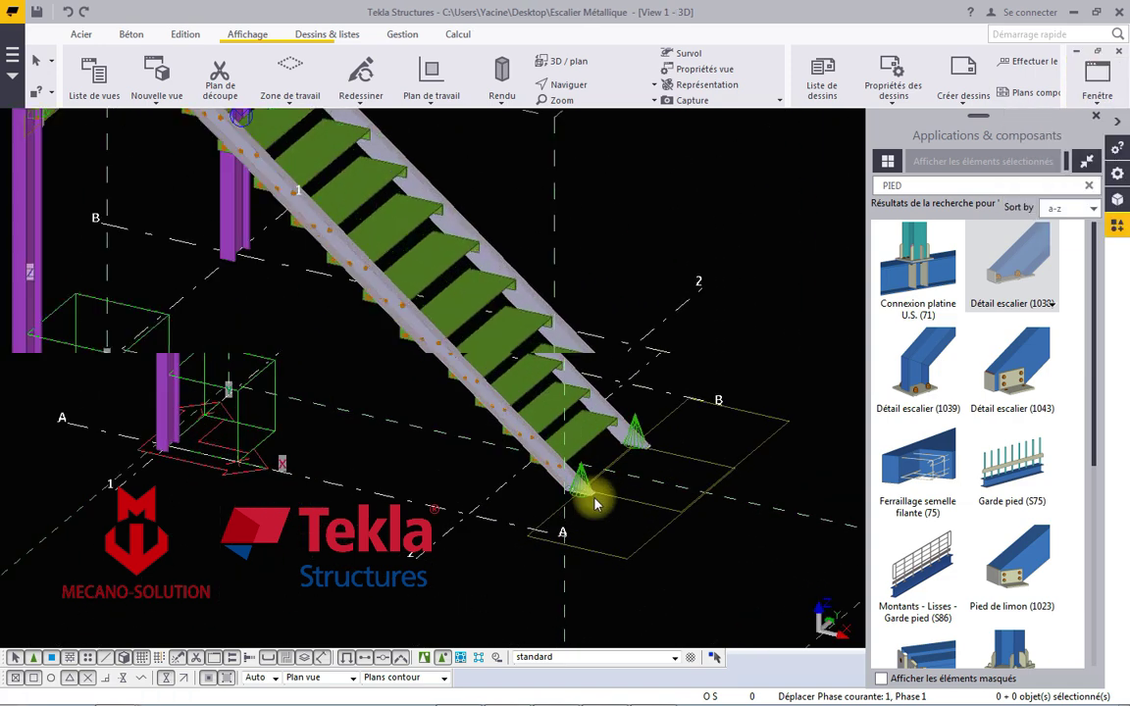
pyautogui.scroll(2, 596, 494)
pyautogui.scroll(2, 567, 492)
pyautogui.scroll(2, 560, 449)
pyautogui.doubleClick(585, 448)
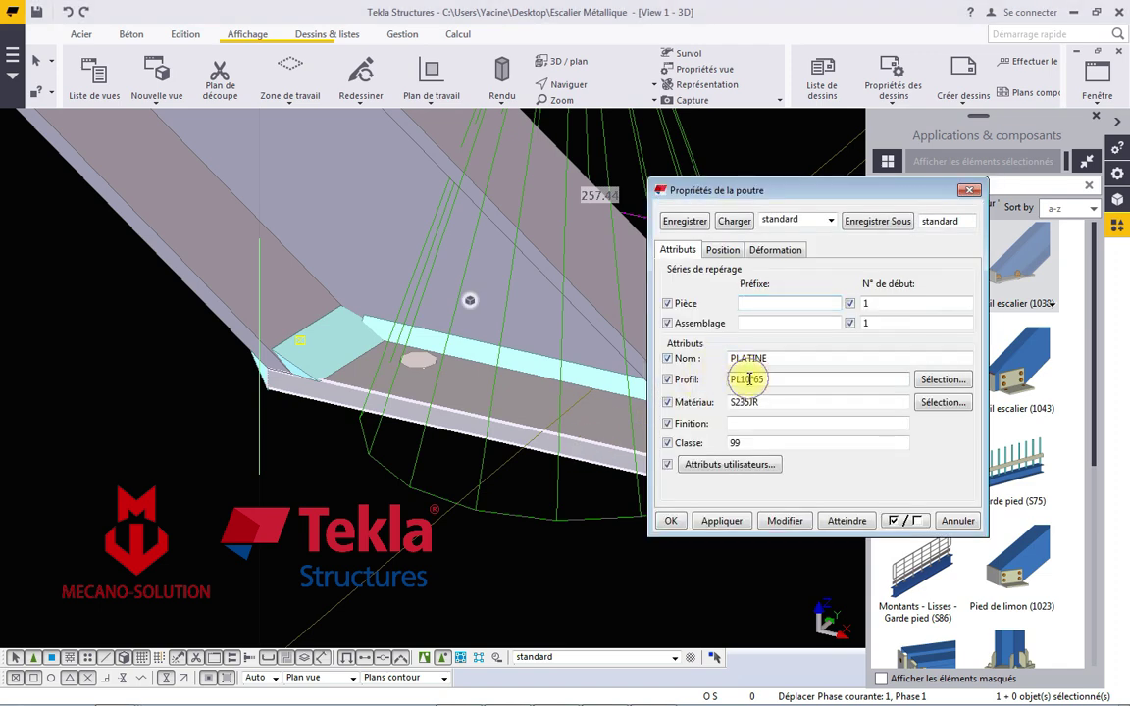
pyautogui.click(785, 520)
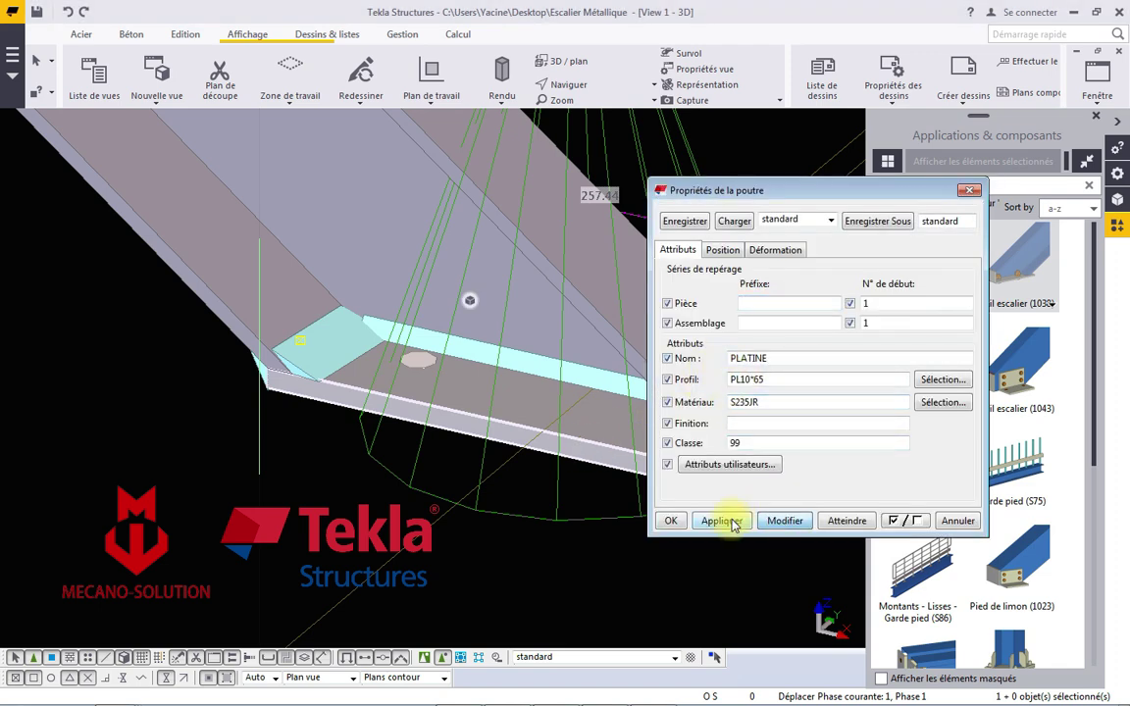
pyautogui.click(671, 519)
# Zoom and pan the view to the stringer-to-beam connection.
pyautogui.scroll(-1, 368, 484)
pyautogui.scroll(-3, 399, 484)
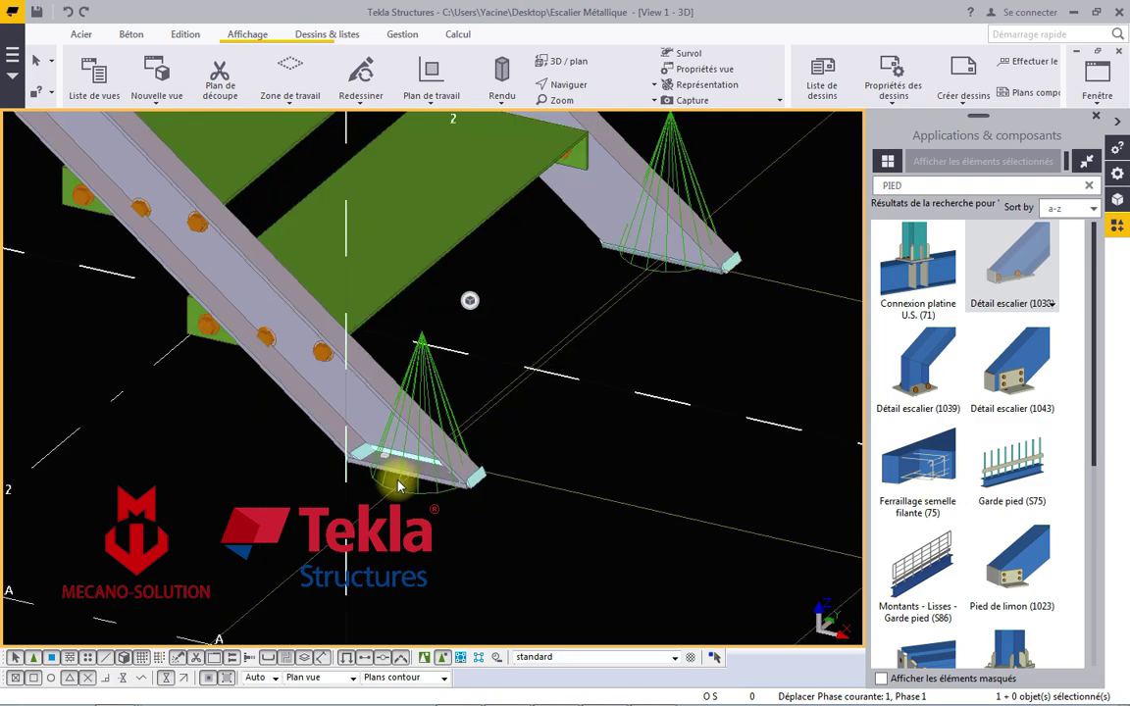
pyautogui.scroll(-3, 399, 485)
pyautogui.scroll(-3, 456, 284)
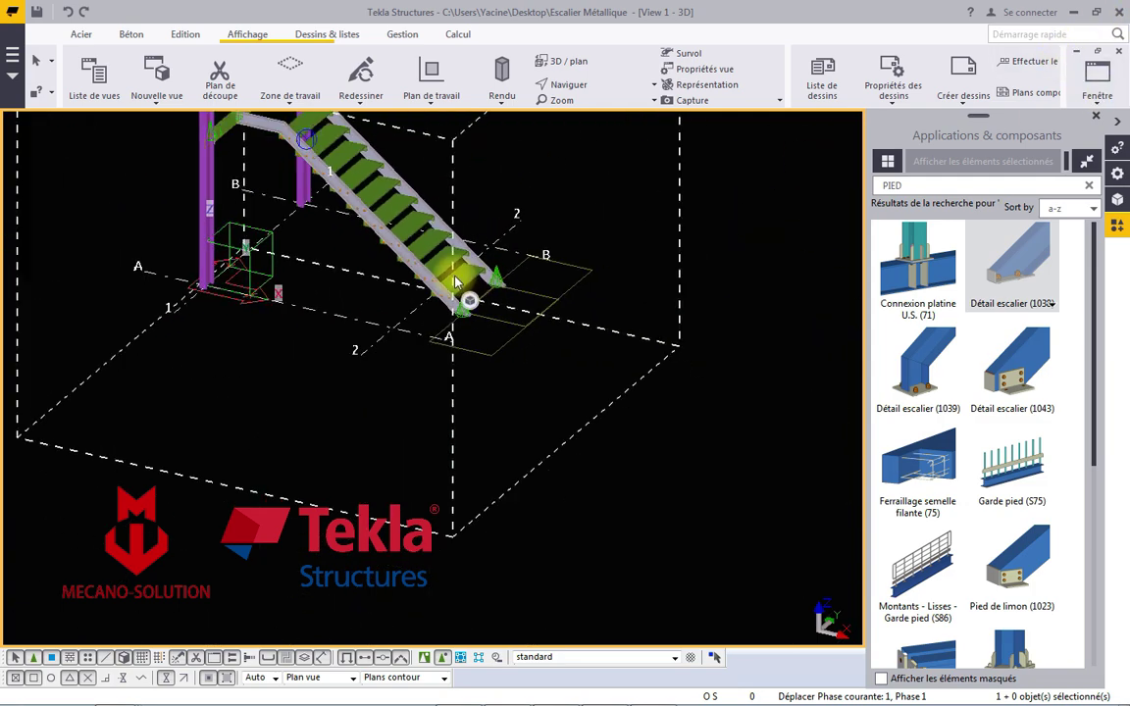
pyautogui.scroll(-2, 456, 284)
pyautogui.scroll(-1, 315, 275)
pyautogui.scroll(-2, 294, 255)
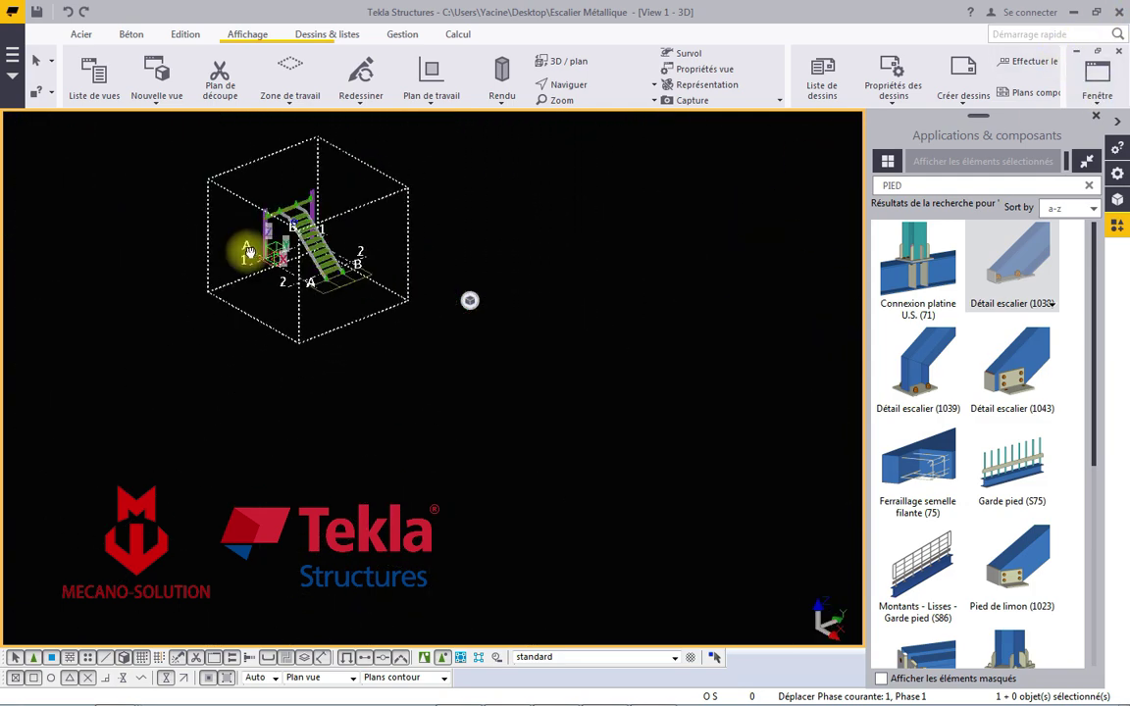
pyautogui.scroll(2, 277, 240)
pyautogui.scroll(3, 289, 223)
pyautogui.scroll(2, 312, 227)
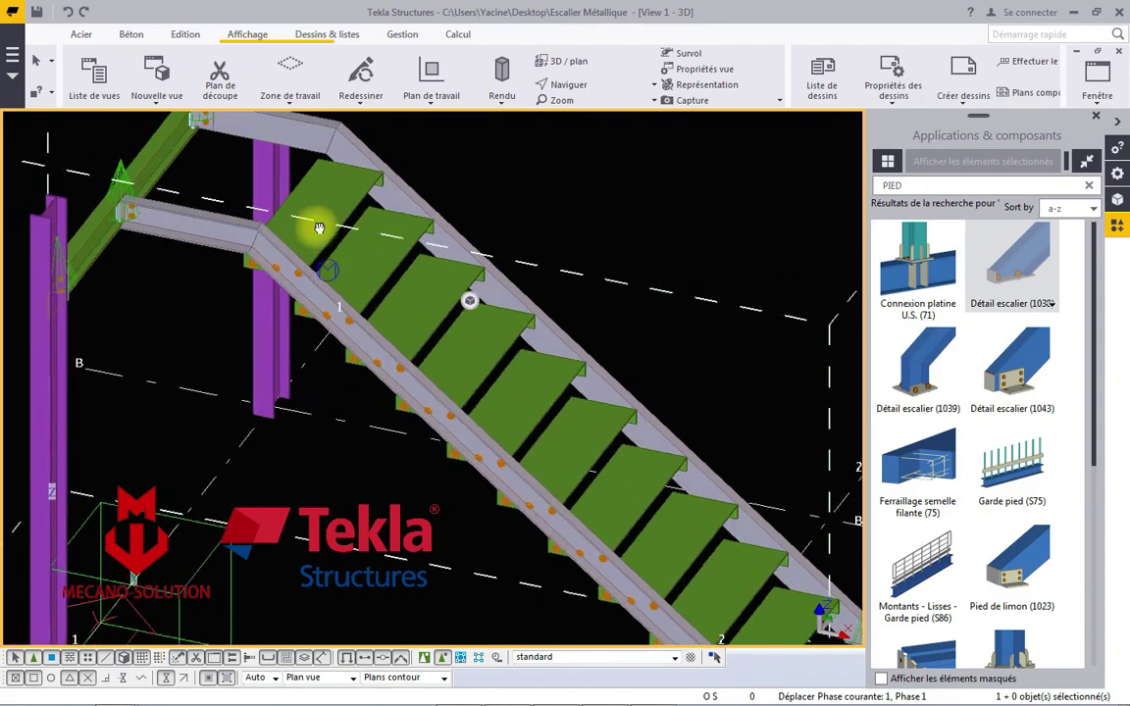
pyautogui.moveTo(318, 227)
pyautogui.mouseDown(button='middle')
pyautogui.moveTo(118, 217)
pyautogui.moveTo(220, 247)
pyautogui.mouseUp(button='middle')
pyautogui.scroll(-3, 196, 247)
pyautogui.scroll(-2, 162, 240)
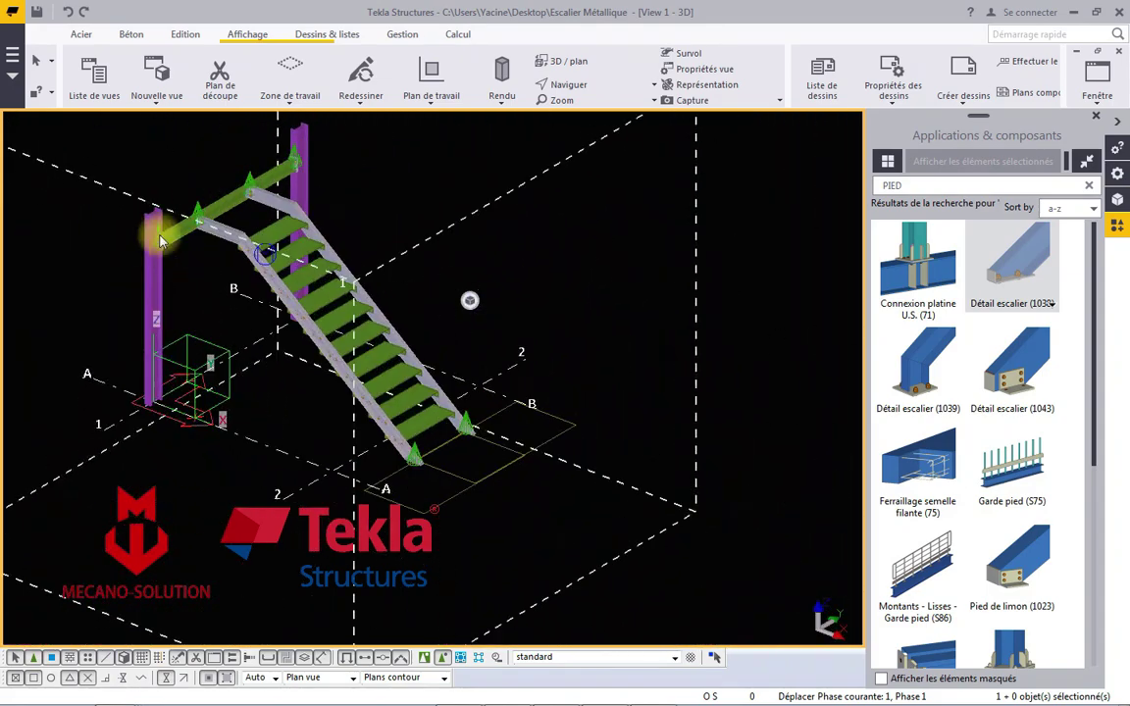
pyautogui.scroll(2, 167, 235)
pyautogui.scroll(2, 202, 214)
pyautogui.scroll(-1, 210, 219)
pyautogui.scroll(-1, 214, 223)
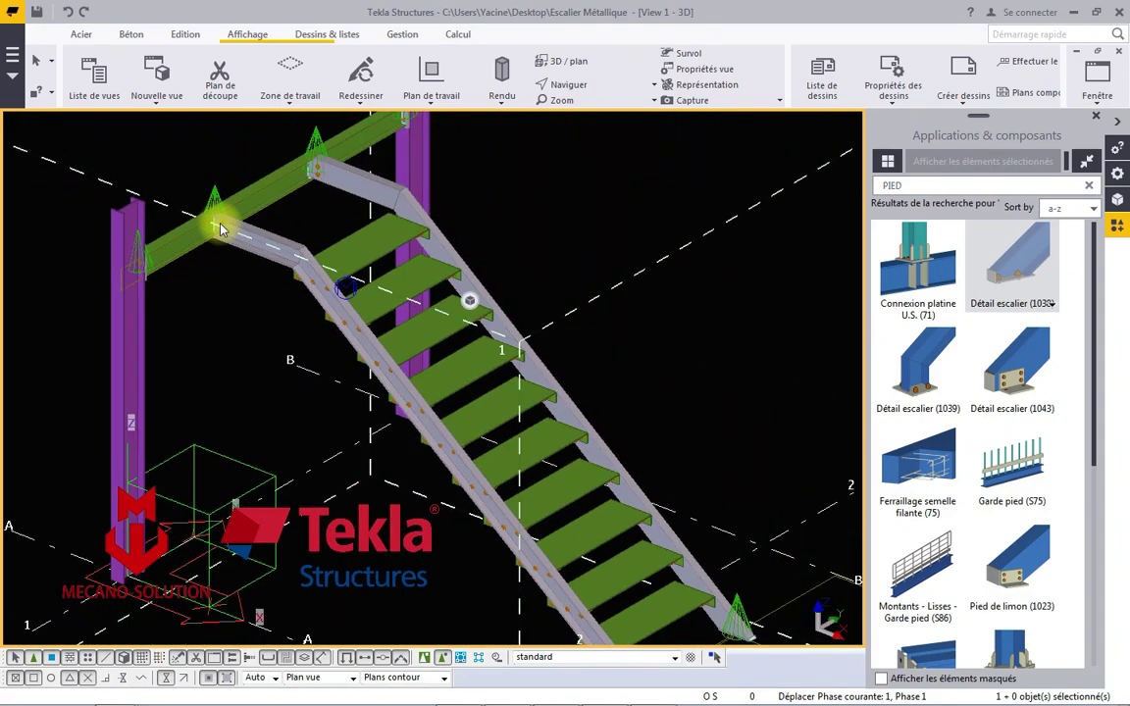
pyautogui.scroll(2, 220, 228)
pyautogui.scroll(2, 214, 224)
pyautogui.scroll(1, 218, 224)
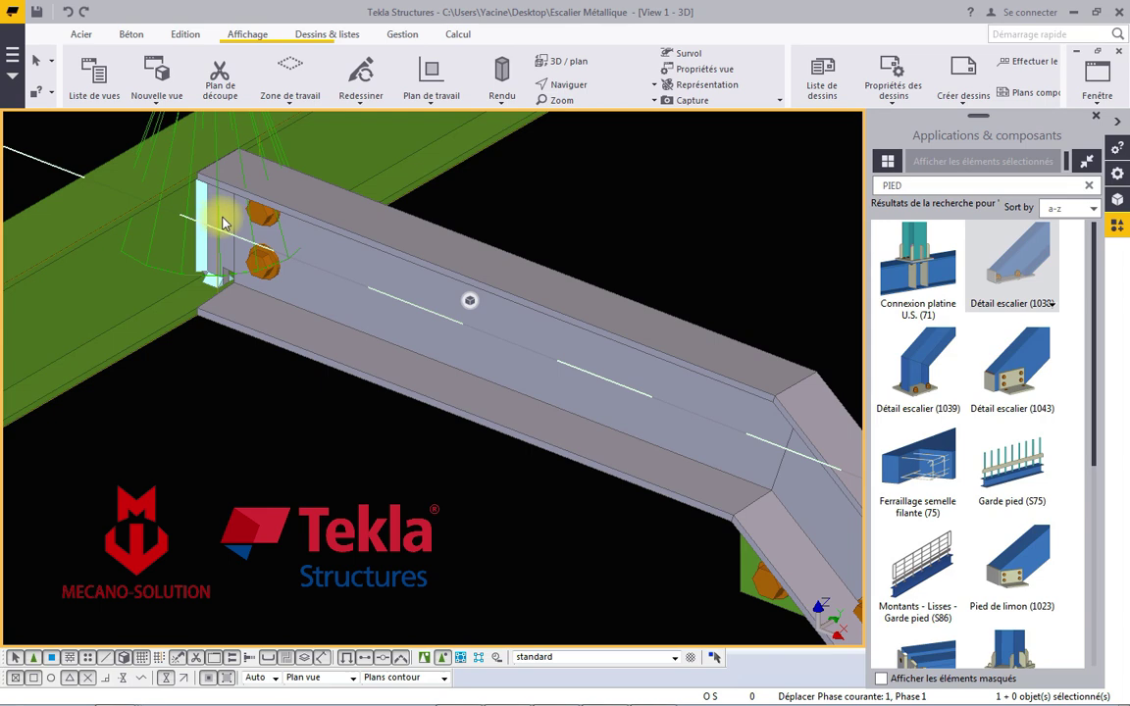
# Name the gusset plate GOUSSET with assembly prefix Gou-A- and part prefix Gou.
pyautogui.click(224, 223)
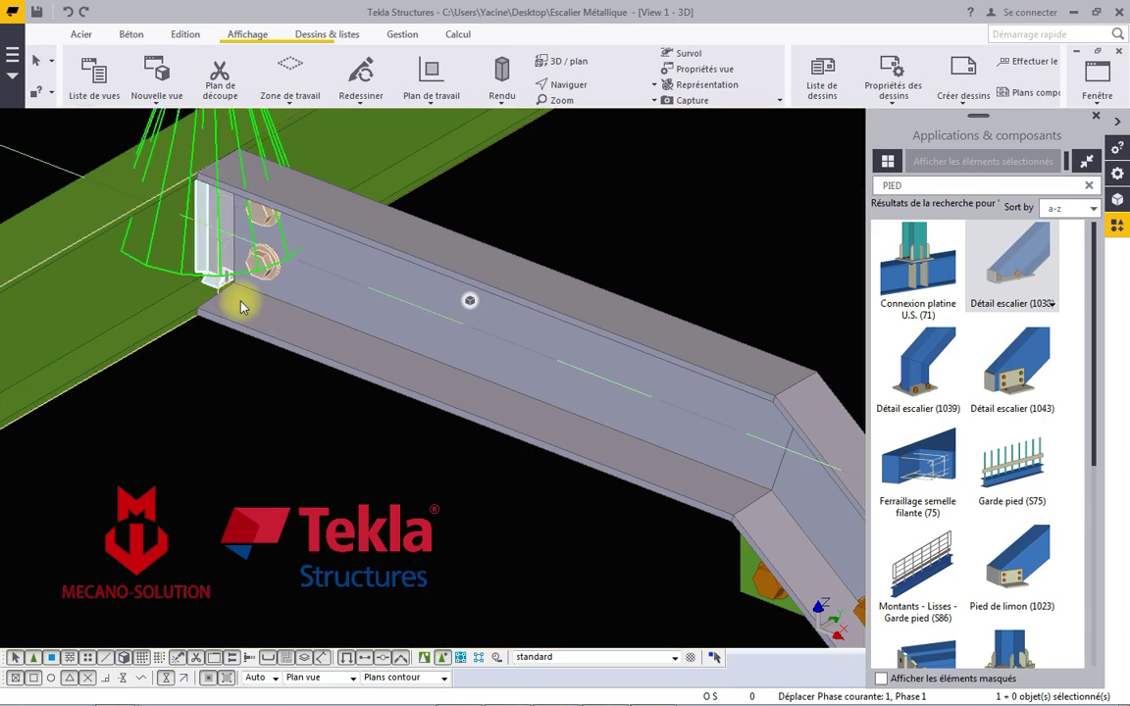
pyautogui.scroll(1, 221, 214)
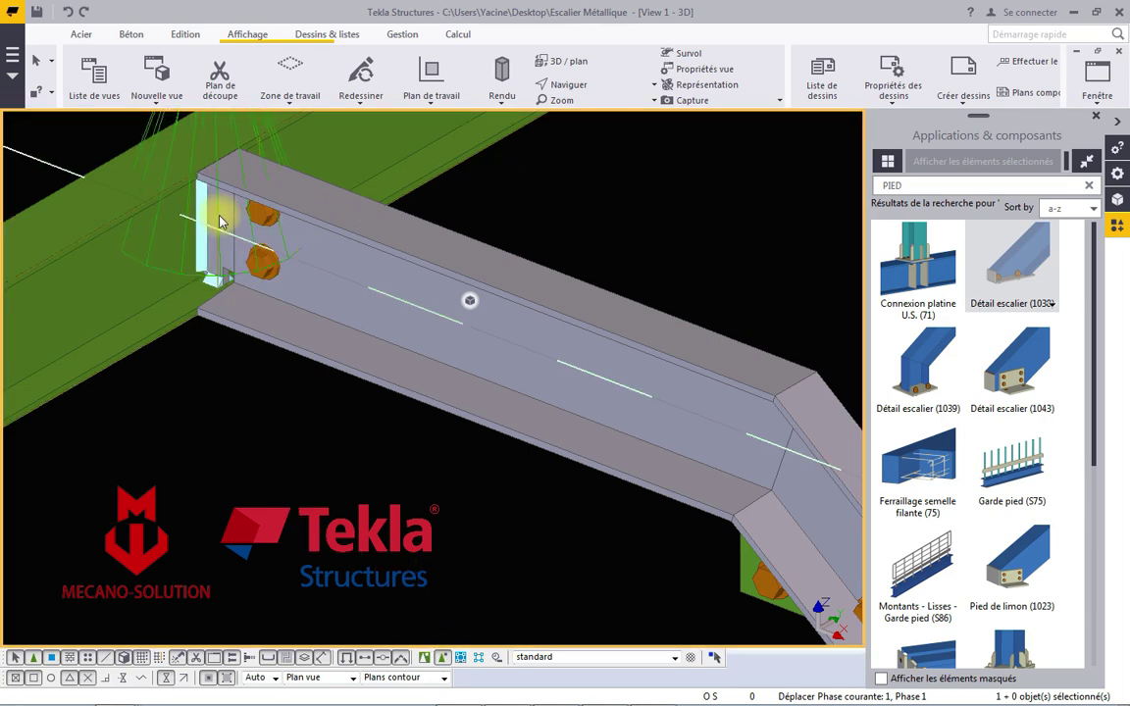
pyautogui.scroll(1, 224, 245)
pyautogui.click(226, 280)
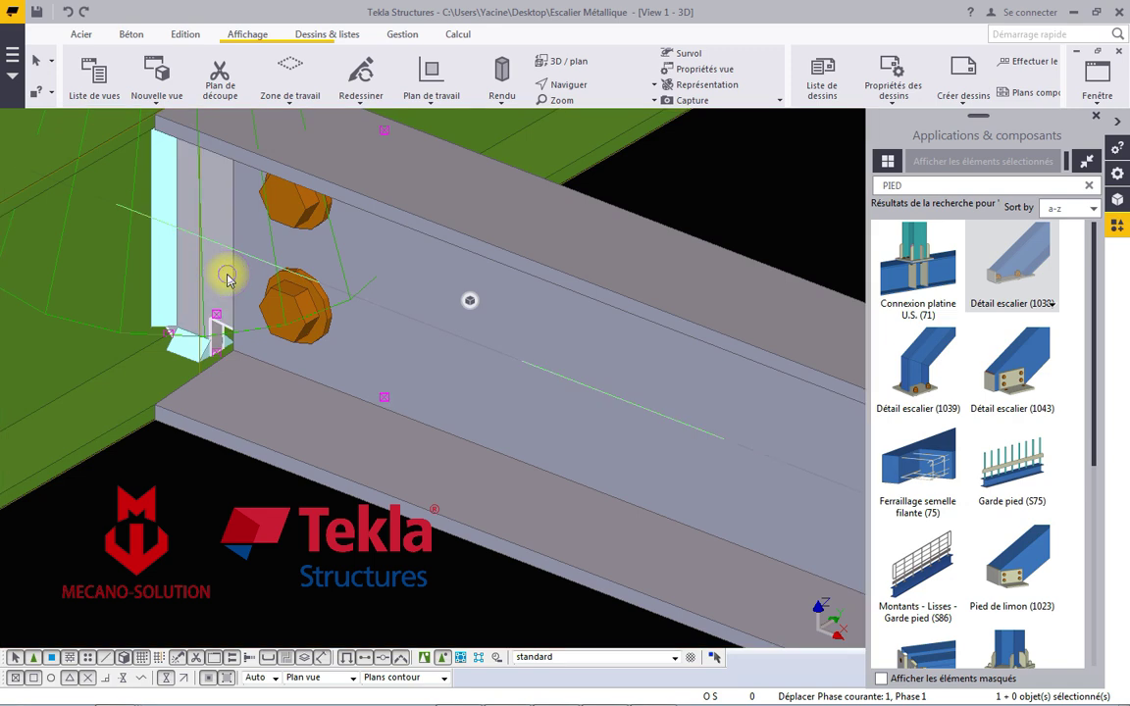
pyautogui.doubleClick(227, 281)
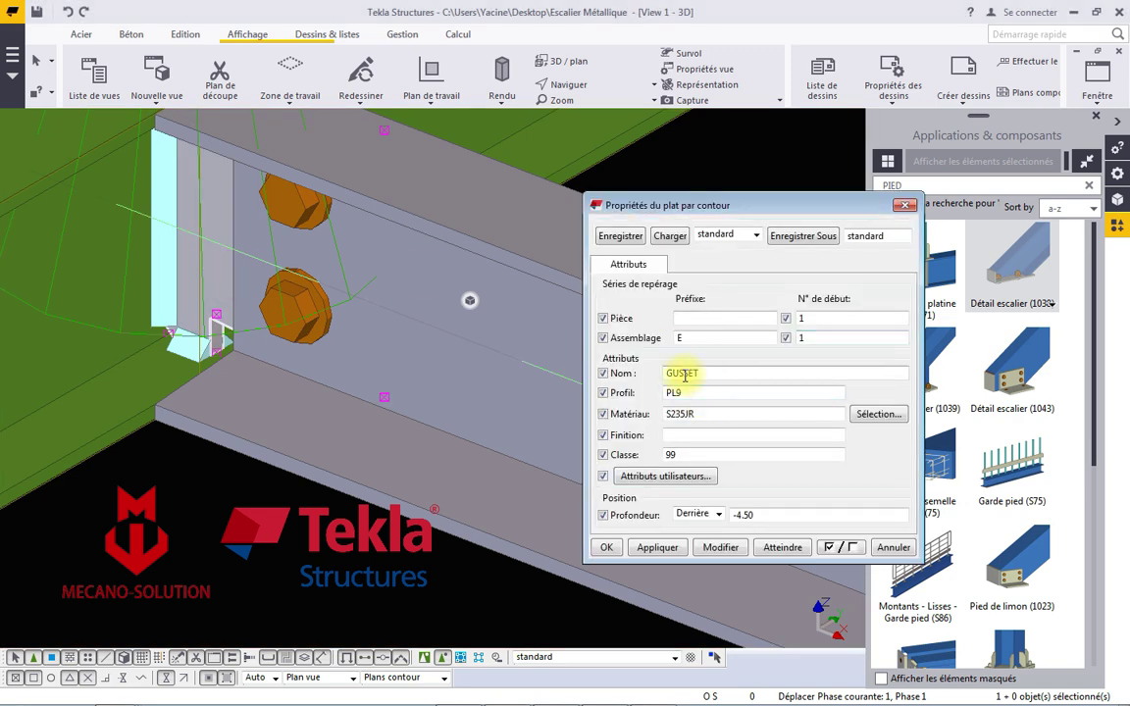
pyautogui.write('O')
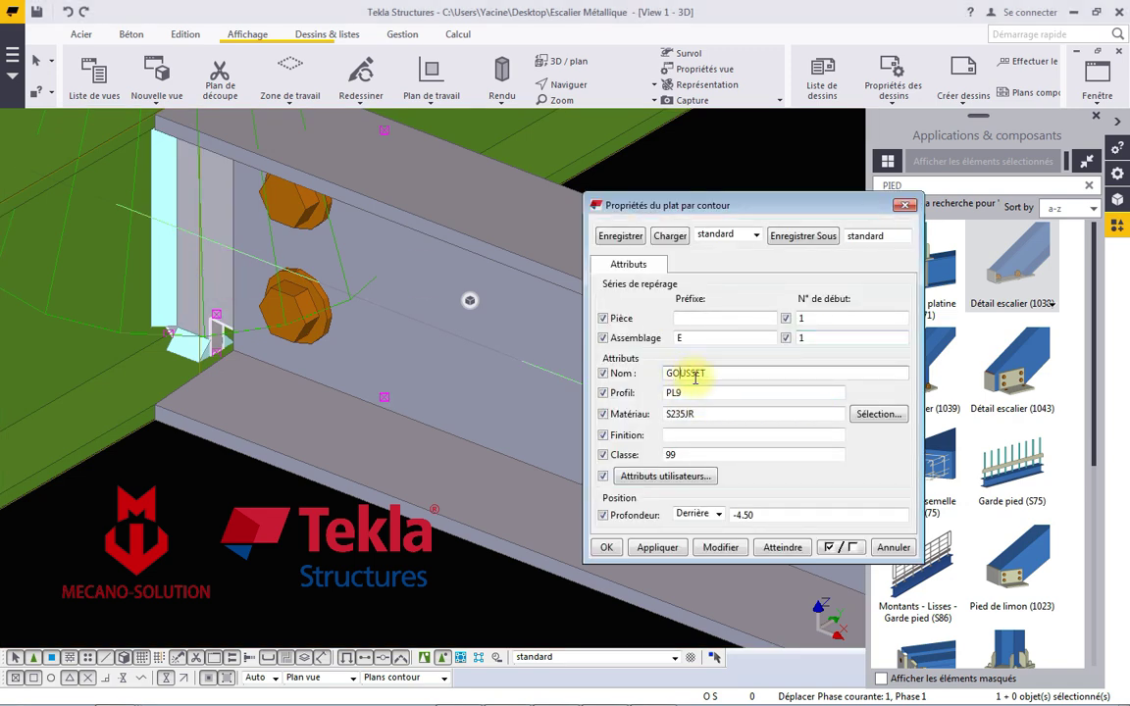
pyautogui.moveTo(692, 337); pyautogui.dragTo(662, 342)
pyautogui.write('Gou-A-')
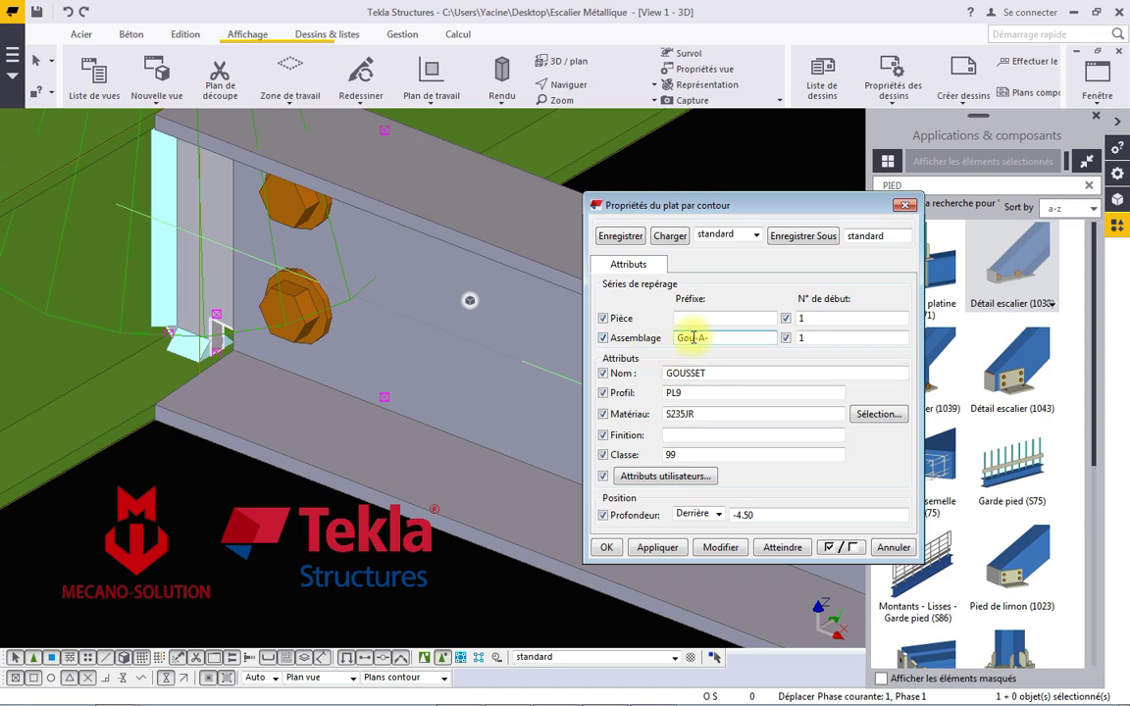
pyautogui.rightClick(690, 340)
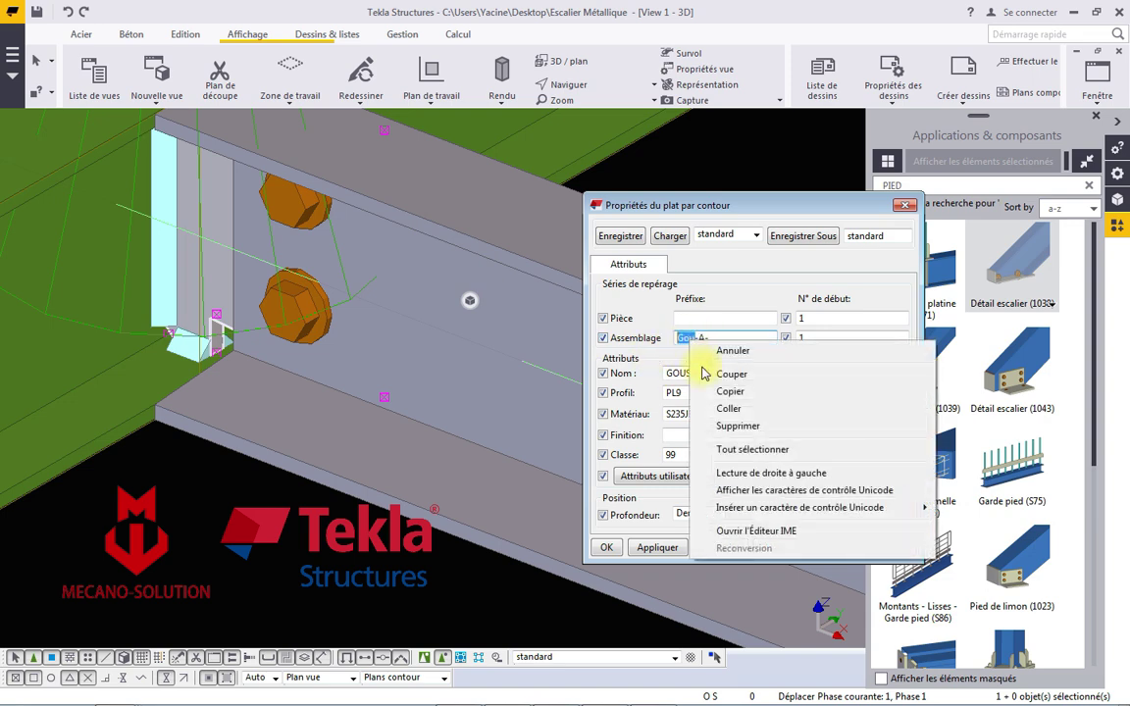
pyautogui.click(723, 391)
pyautogui.rightClick(695, 315)
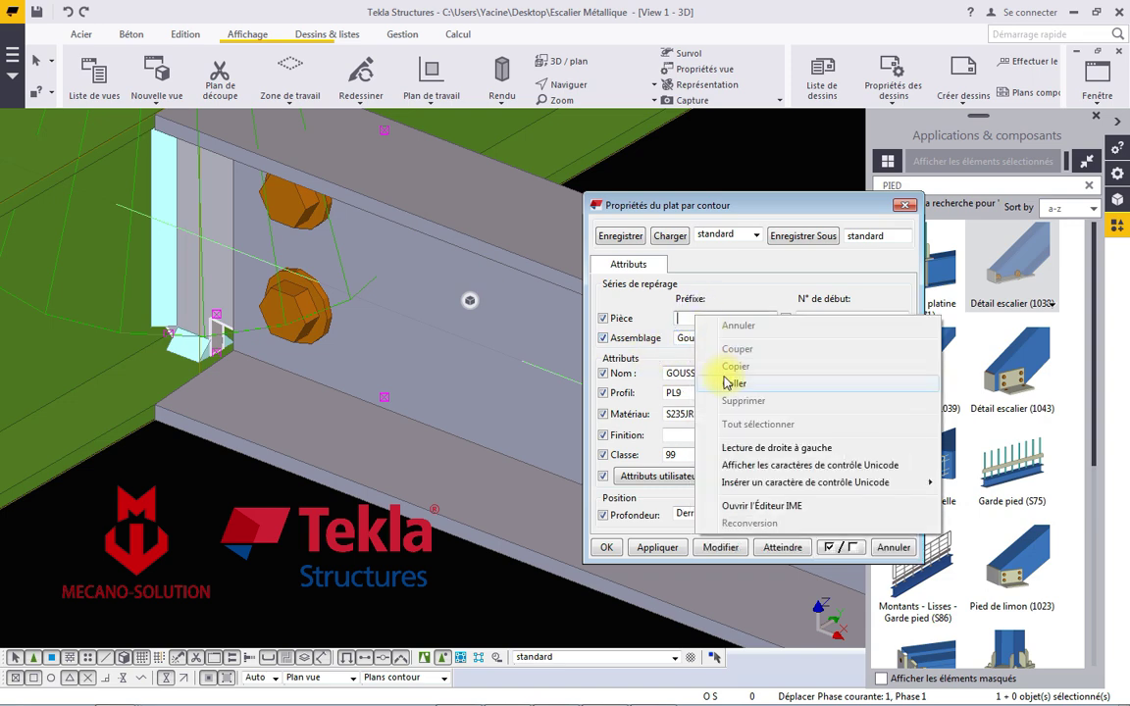
pyautogui.click(726, 382)
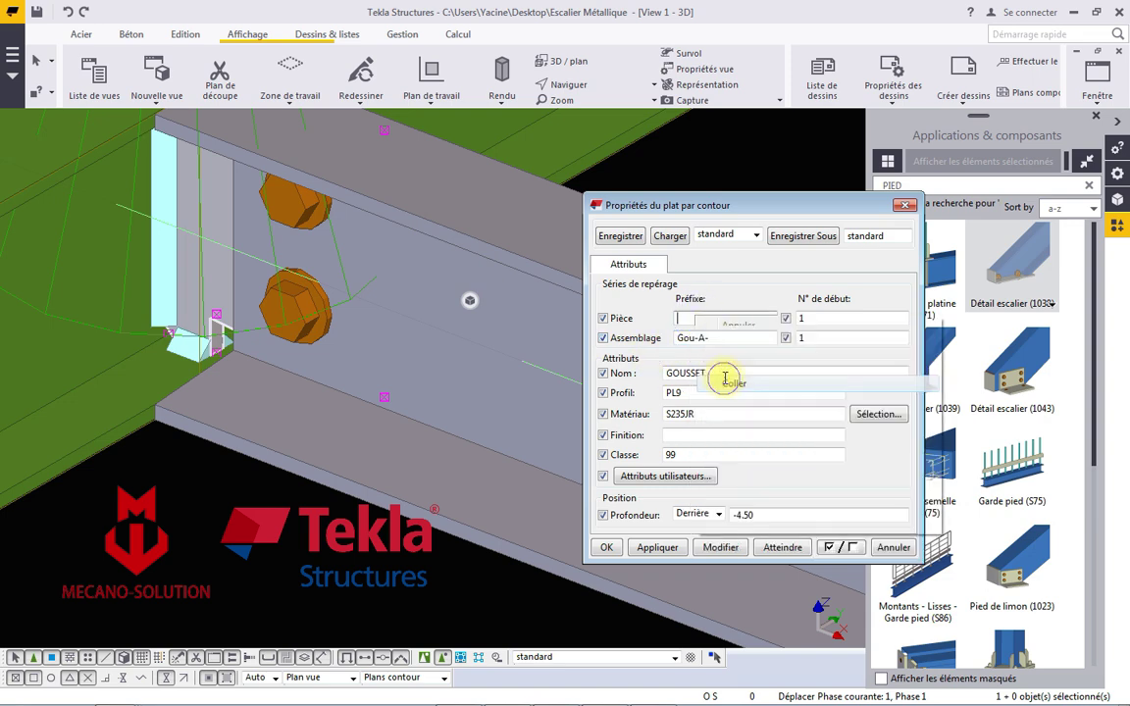
pyautogui.click(721, 547)
pyautogui.click(444, 554)
# Reapply the properties to the reselected gusset plate and reopen them to verify.
pyautogui.scroll(-3, 509, 491)
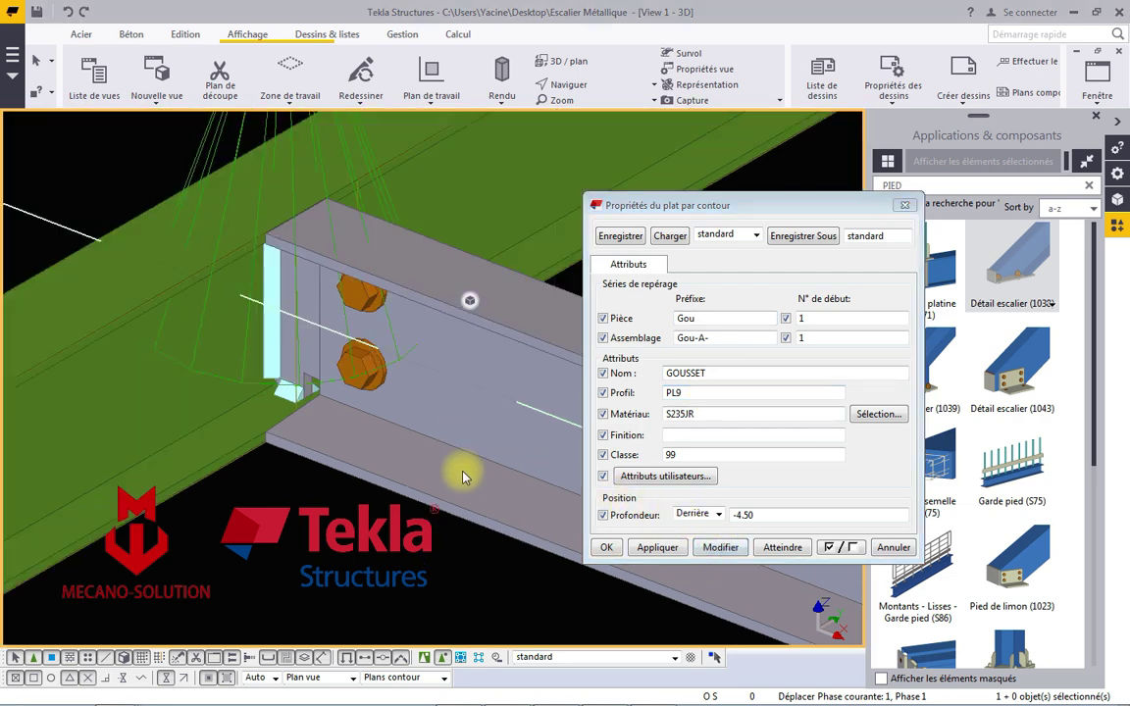
pyautogui.scroll(-3, 461, 468)
pyautogui.scroll(-2, 382, 412)
pyautogui.scroll(3, 431, 373)
pyautogui.scroll(3, 464, 359)
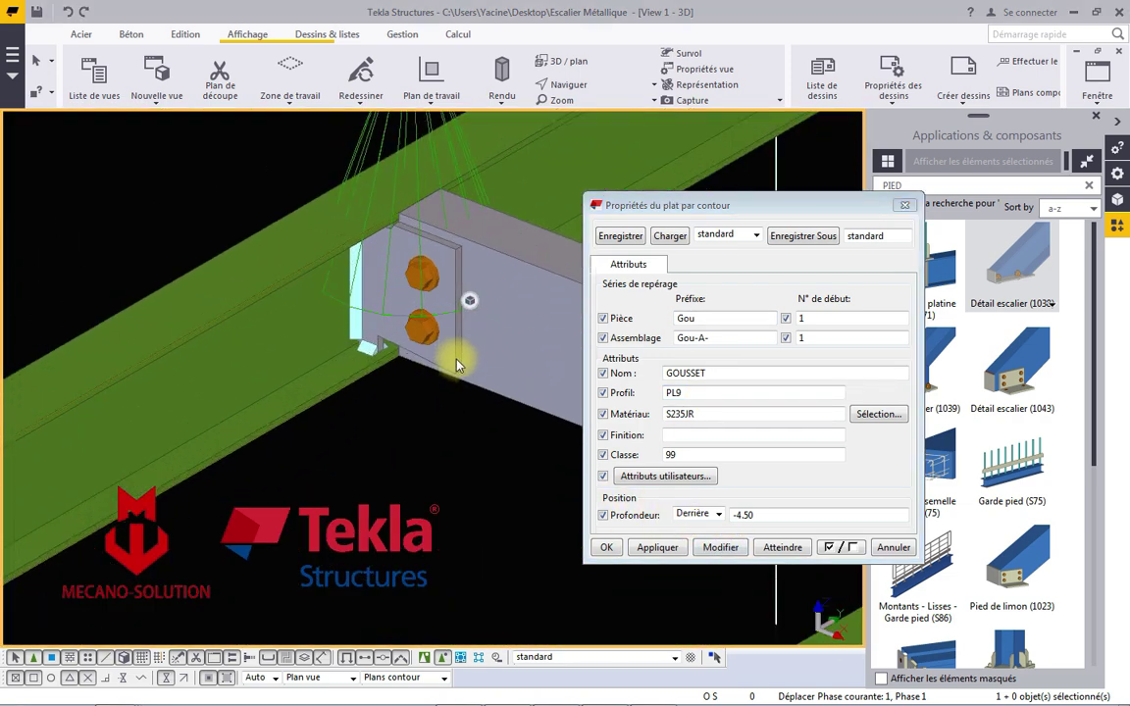
pyautogui.click(410, 323)
pyautogui.click(721, 548)
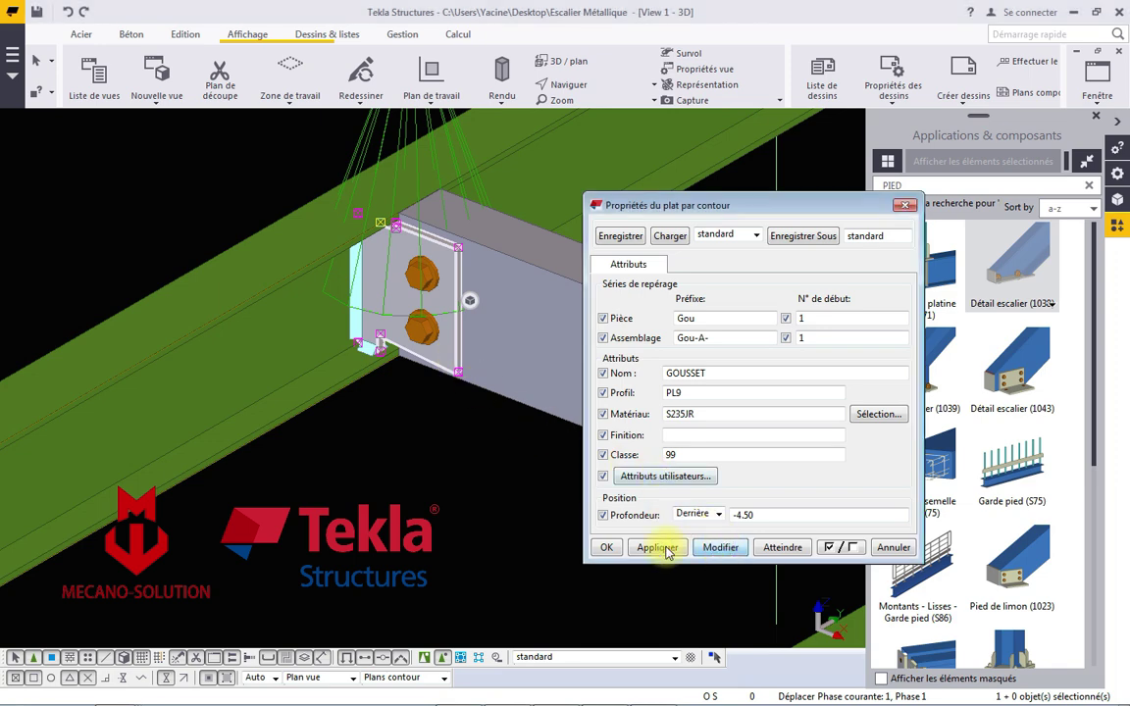
pyautogui.click(607, 548)
pyautogui.doubleClick(446, 370)
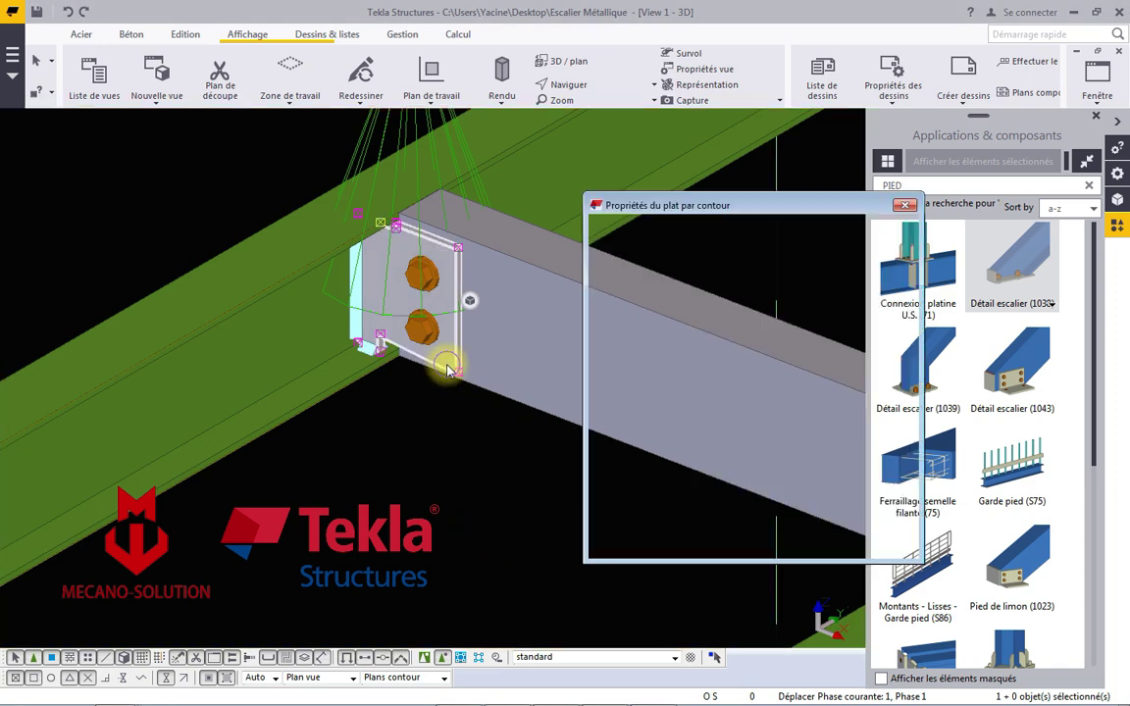
# Close the gusset properties and open the right stair foot plate's properties.
pyautogui.click(905, 207)
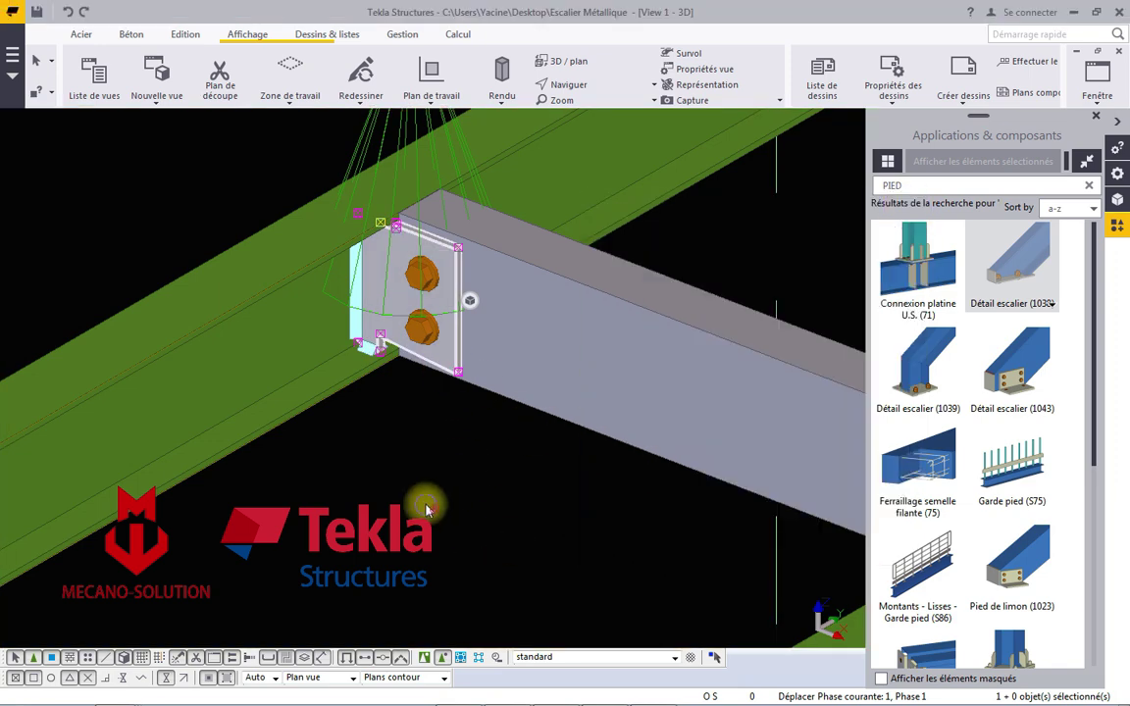
pyautogui.scroll(-5, 403, 424)
pyautogui.scroll(-2, 432, 461)
pyautogui.scroll(-2, 454, 491)
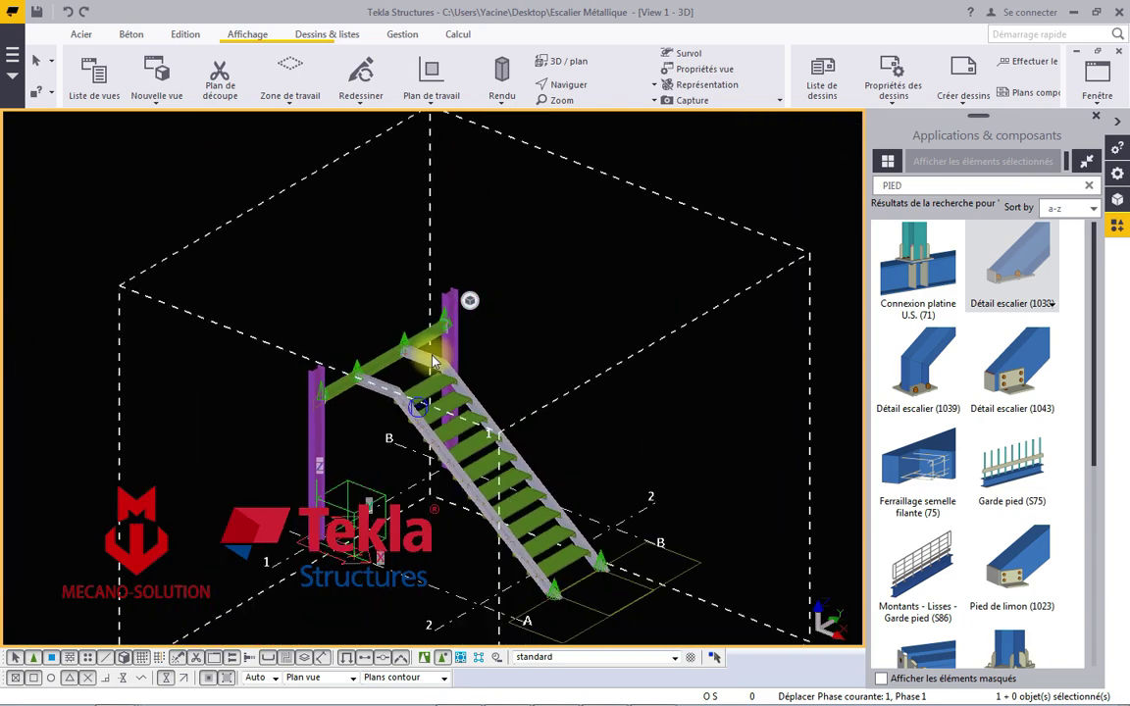
pyautogui.scroll(2, 510, 499)
pyautogui.scroll(3, 496, 578)
pyautogui.scroll(3, 520, 564)
pyautogui.scroll(3, 577, 583)
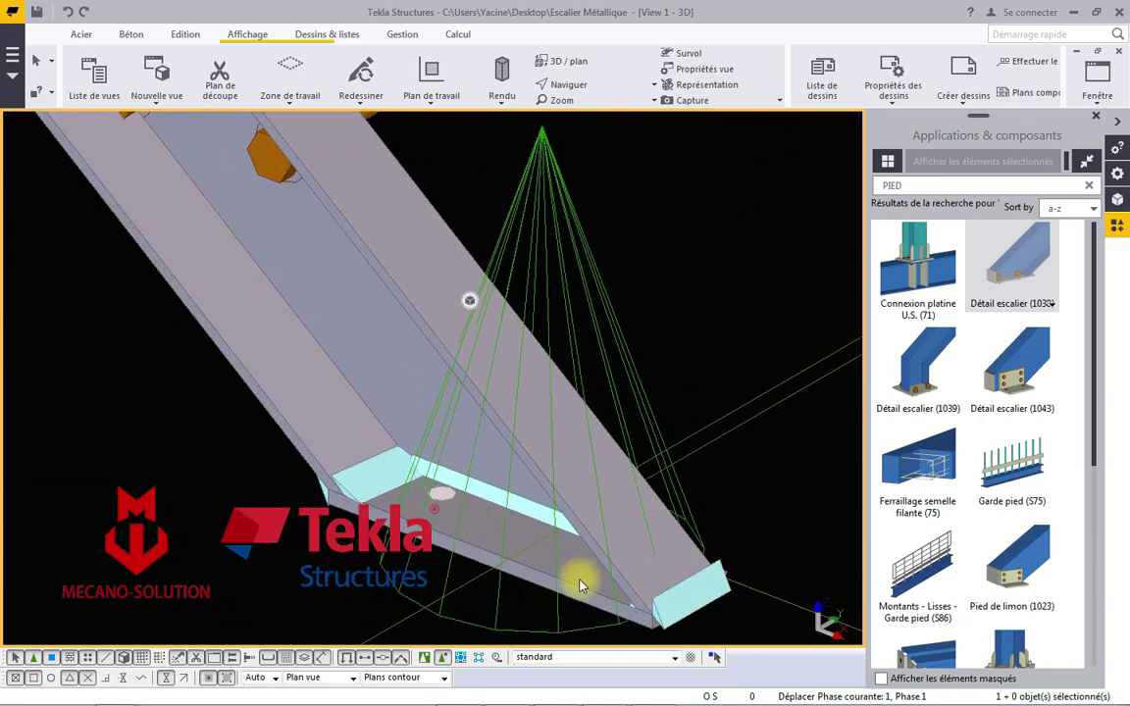
pyautogui.doubleClick(582, 581)
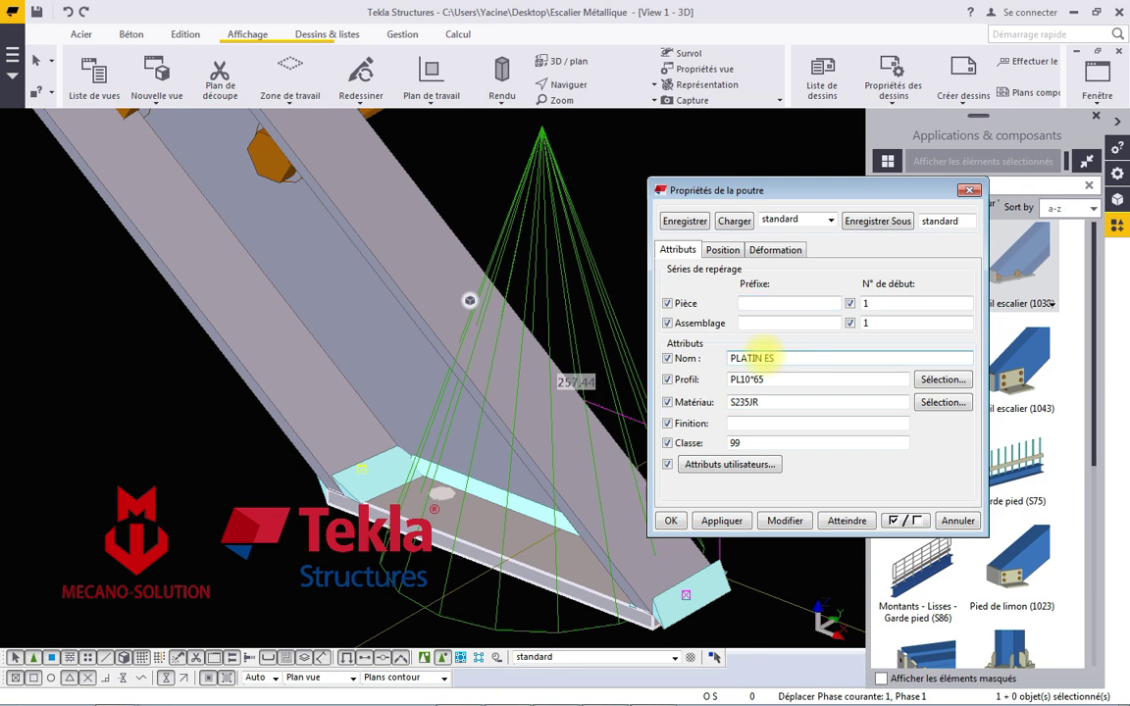
# Name the plate PLATIN ES DROIT with assembly prefix Pla Es D-A- and part prefix Pla Es D.
pyautogui.click(753, 322)
pyautogui.write('ROIT')
pyautogui.write('Pla Esc-')
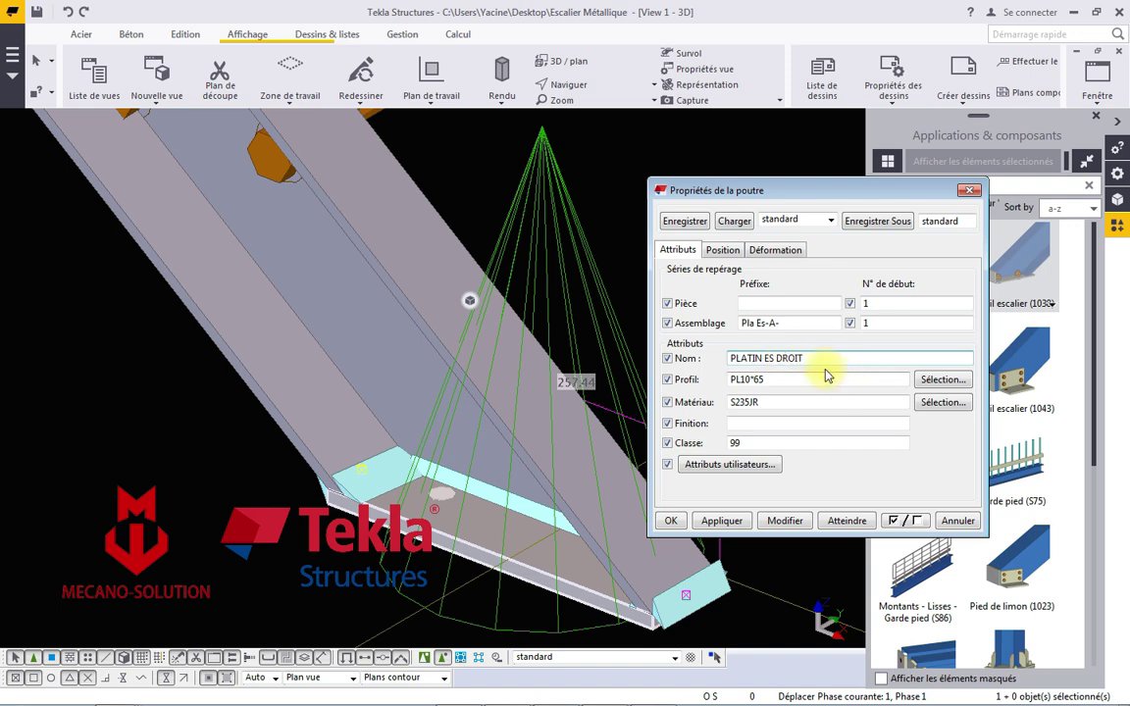
pyautogui.click(764, 323)
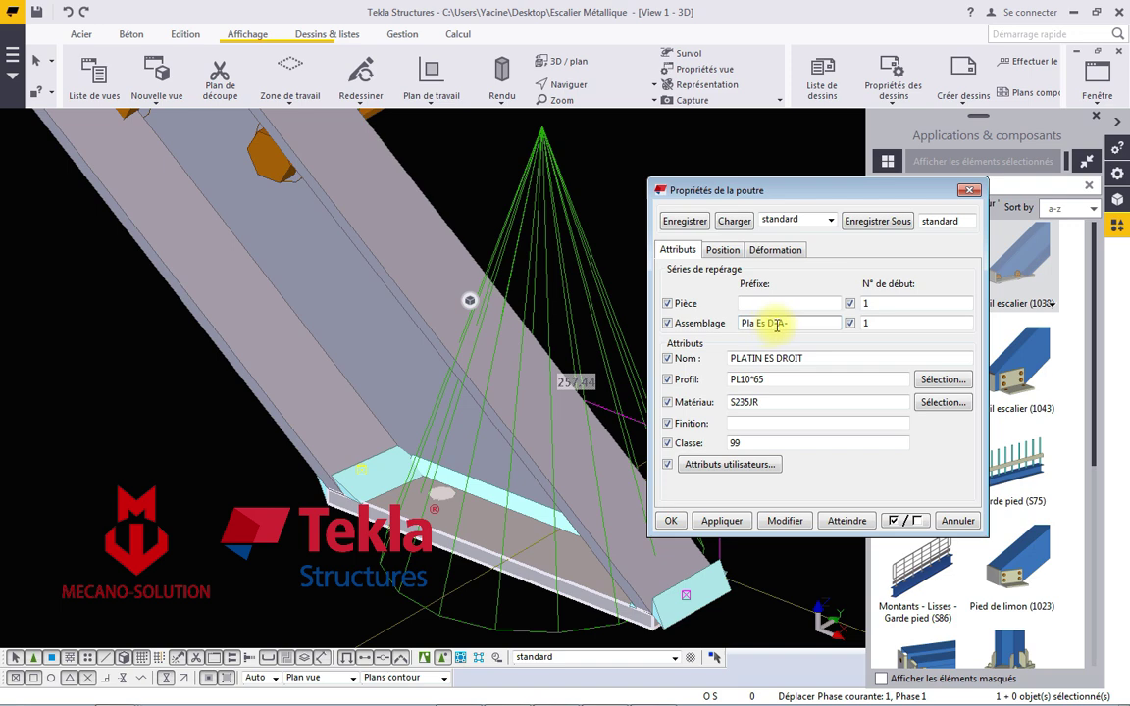
pyautogui.moveTo(741, 323); pyautogui.dragTo(789, 323)
pyautogui.rightClick(780, 323)
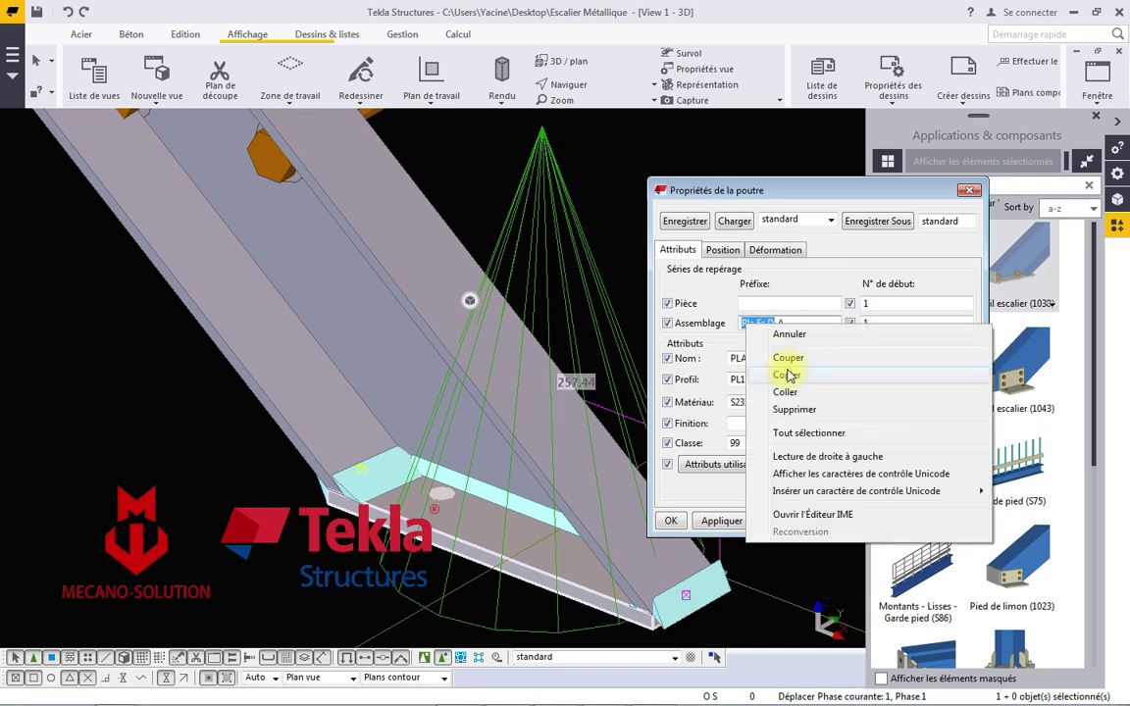
pyautogui.click(786, 374)
pyautogui.rightClick(771, 303)
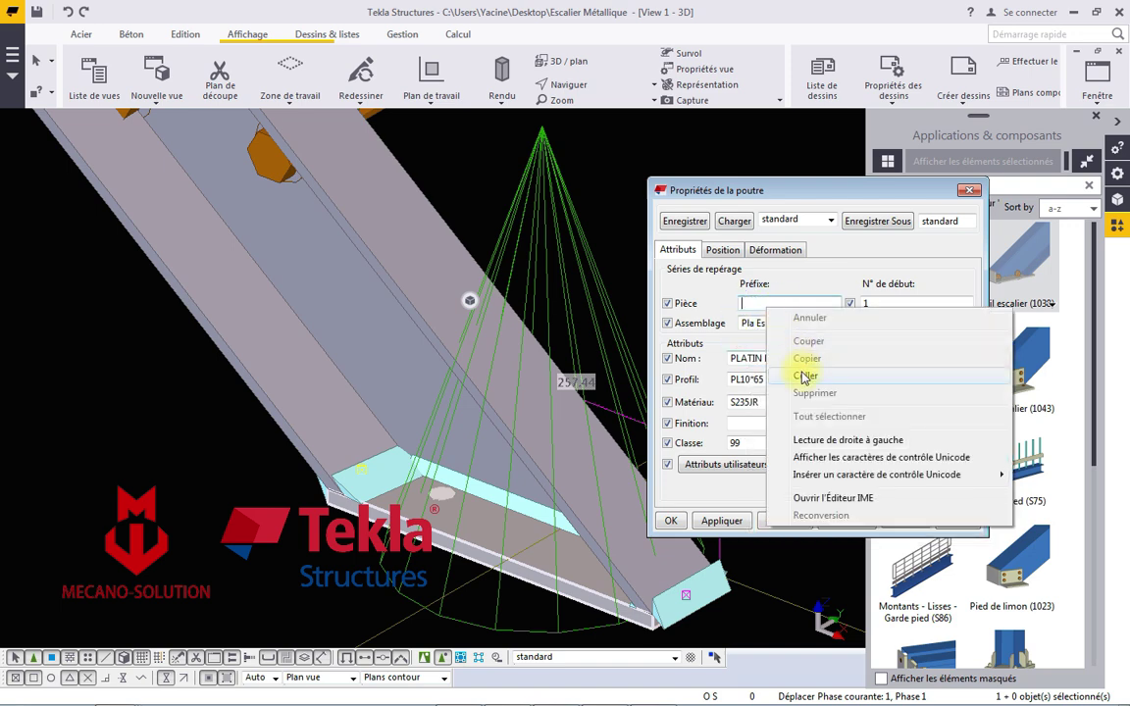
pyautogui.click(799, 359)
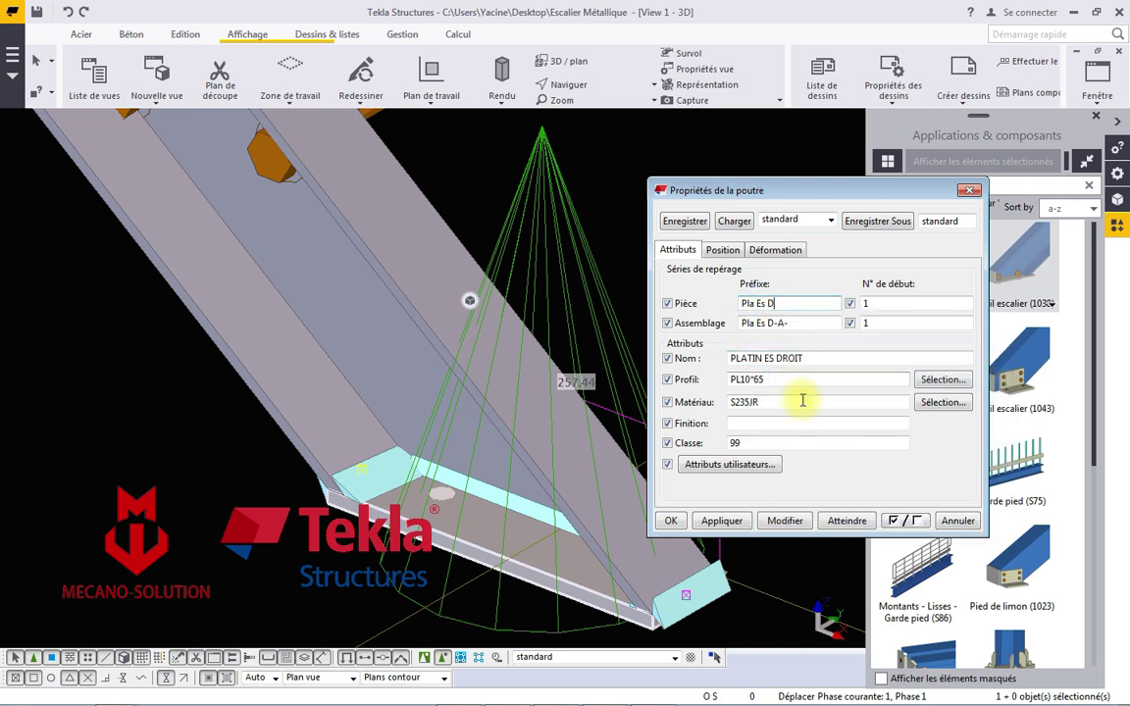
pyautogui.click(789, 523)
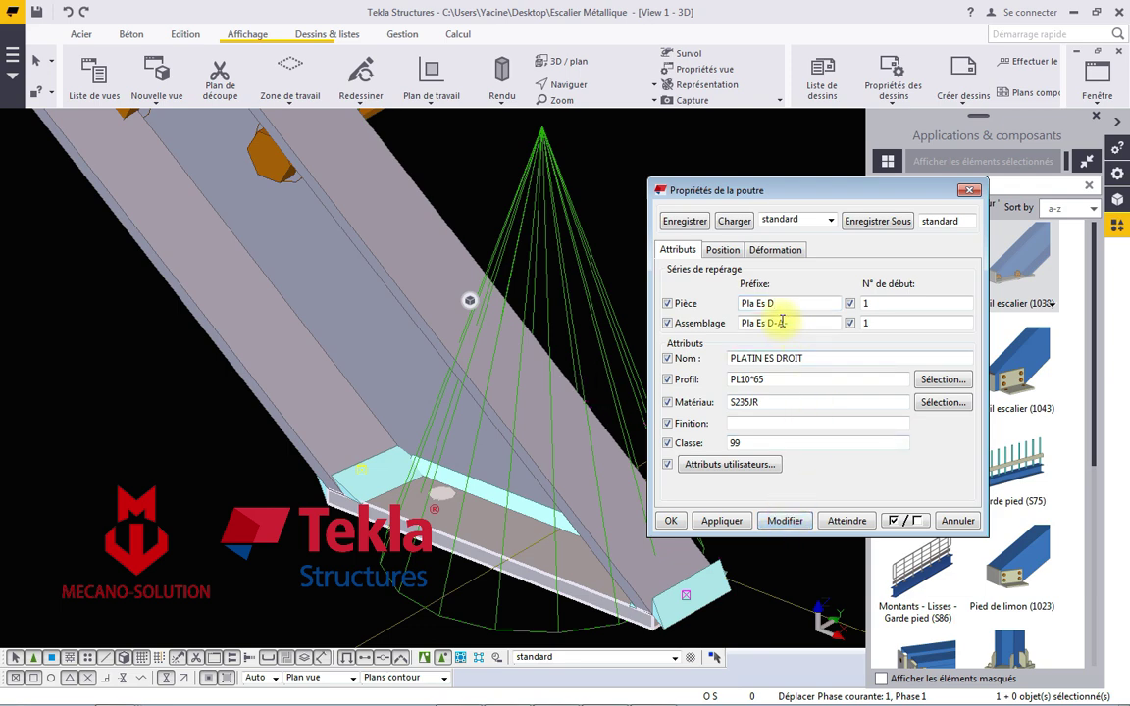
# Copy the Pla Es D-A- prefix, reapply the prefixes and close the properties.
pyautogui.moveTo(790, 322); pyautogui.dragTo(733, 323)
pyautogui.rightClick(749, 324)
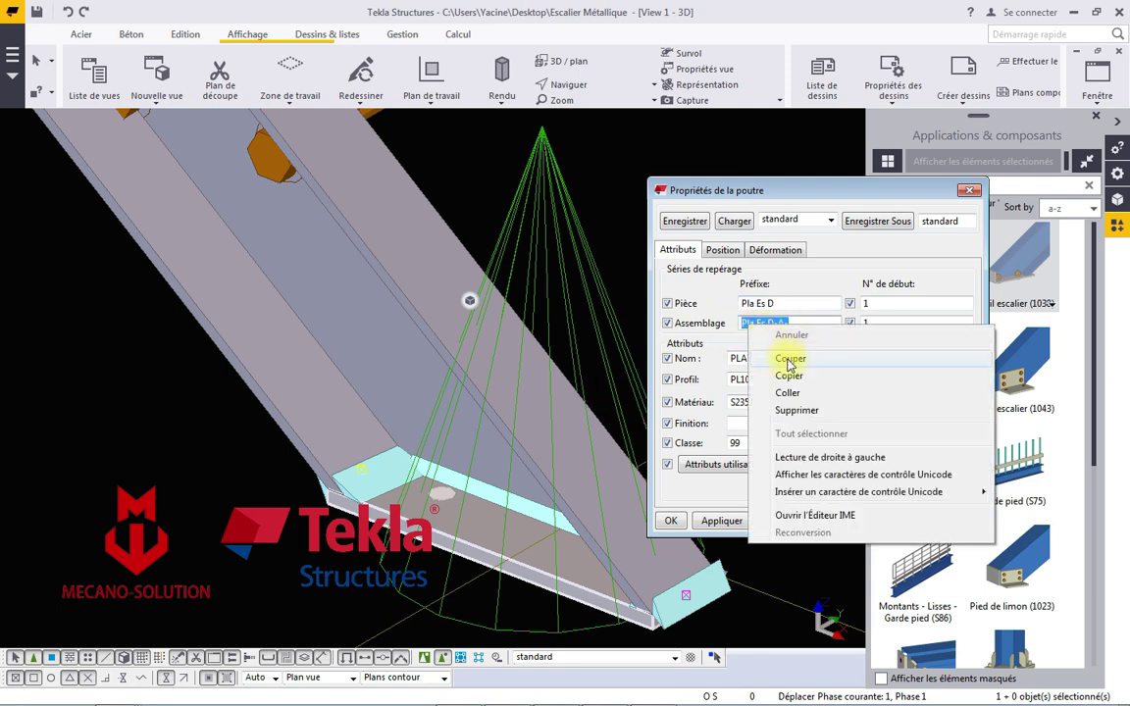
pyautogui.click(791, 378)
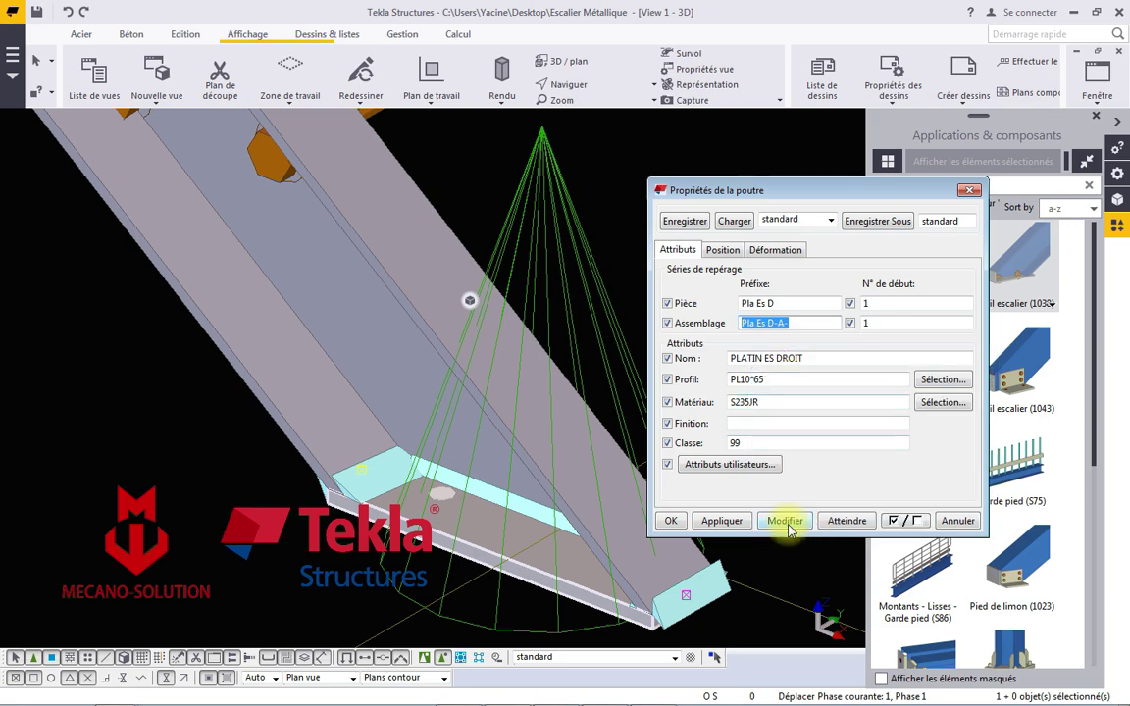
pyautogui.click(785, 521)
pyautogui.click(671, 521)
# Open the left foot plate's properties and paste in the copied assembly prefix.
pyautogui.scroll(-3, 549, 392)
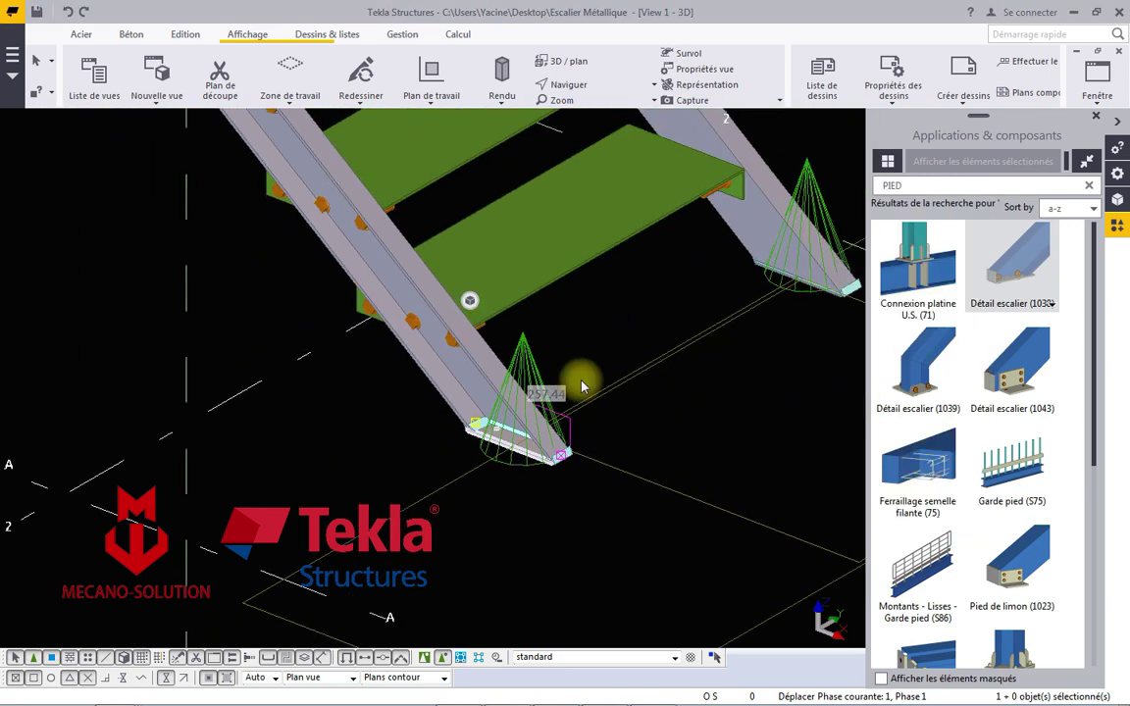
pyautogui.scroll(-2, 774, 287)
pyautogui.scroll(-2, 743, 335)
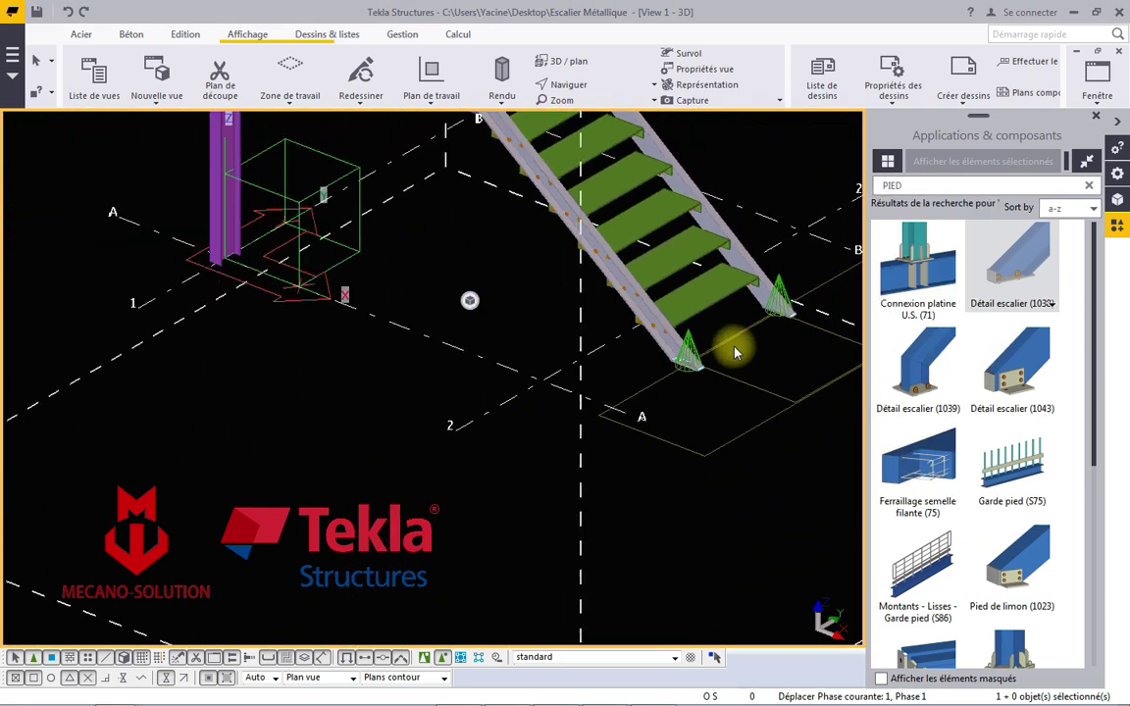
pyautogui.scroll(1, 732, 348)
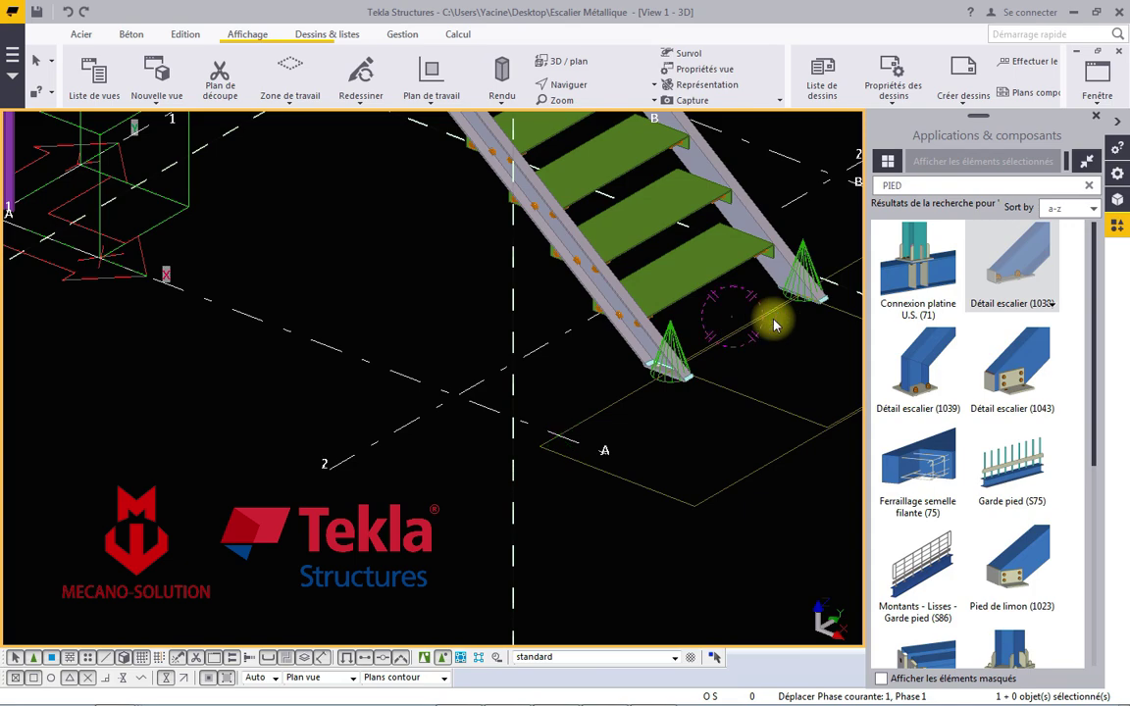
pyautogui.moveTo(739, 315)
pyautogui.keyDown('ctrl'); pyautogui.mouseDown(button='middle')
pyautogui.moveTo(579, 327)
pyautogui.moveTo(693, 333)
pyautogui.moveTo(783, 377)
pyautogui.mouseUp(button='middle'); pyautogui.keyUp('ctrl')
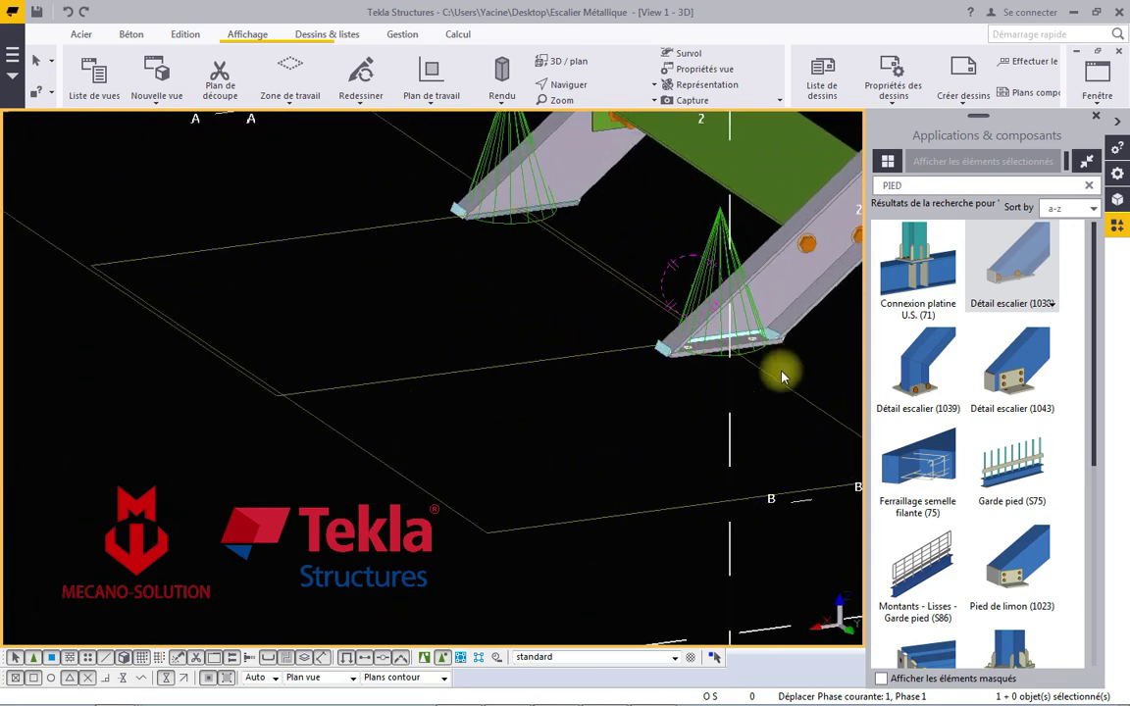
pyautogui.scroll(3, 783, 377)
pyautogui.scroll(2, 732, 328)
pyautogui.doubleClick(774, 300)
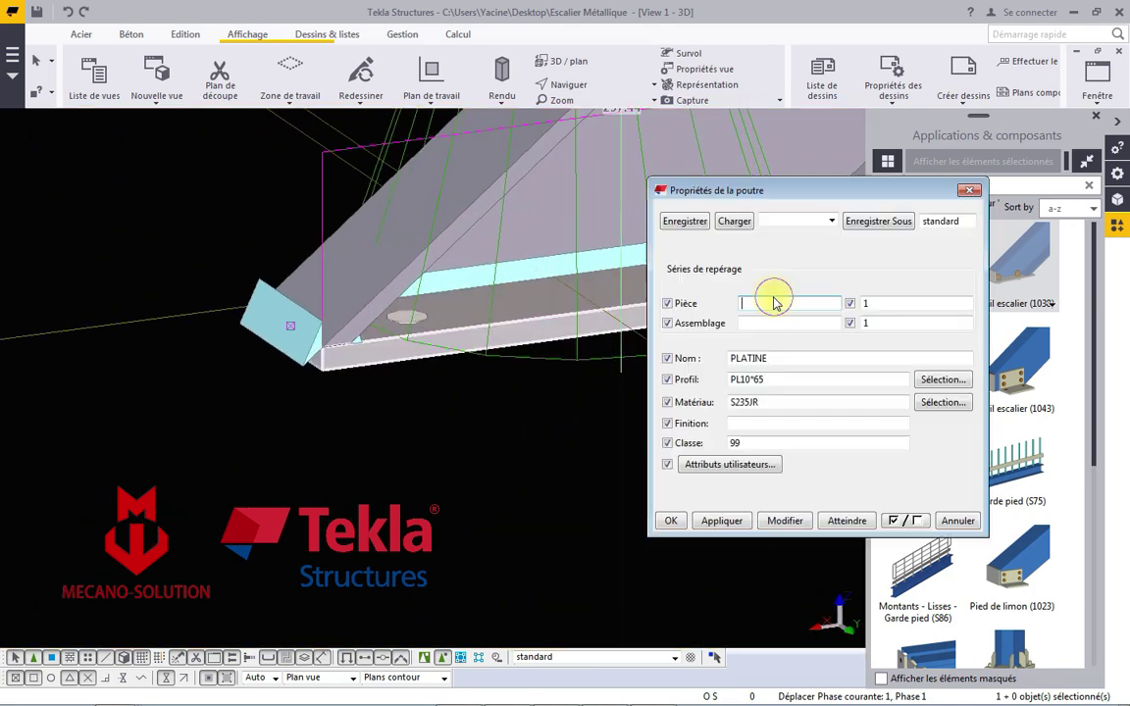
pyautogui.rightClick(778, 328)
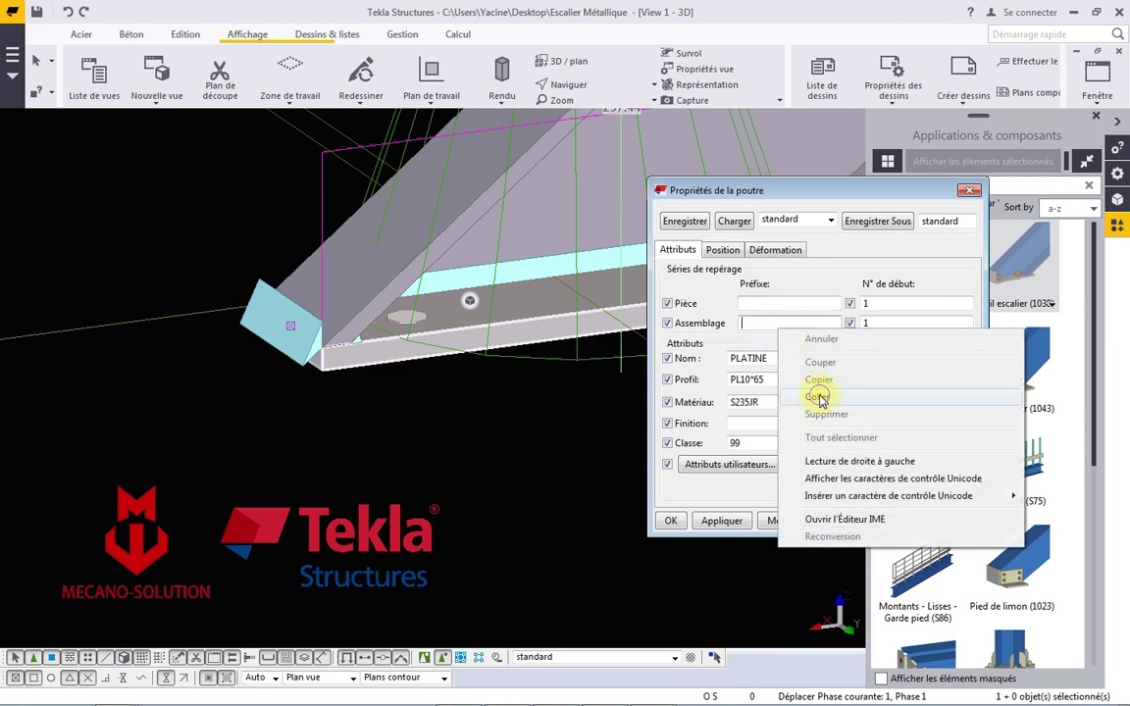
pyautogui.click(814, 342)
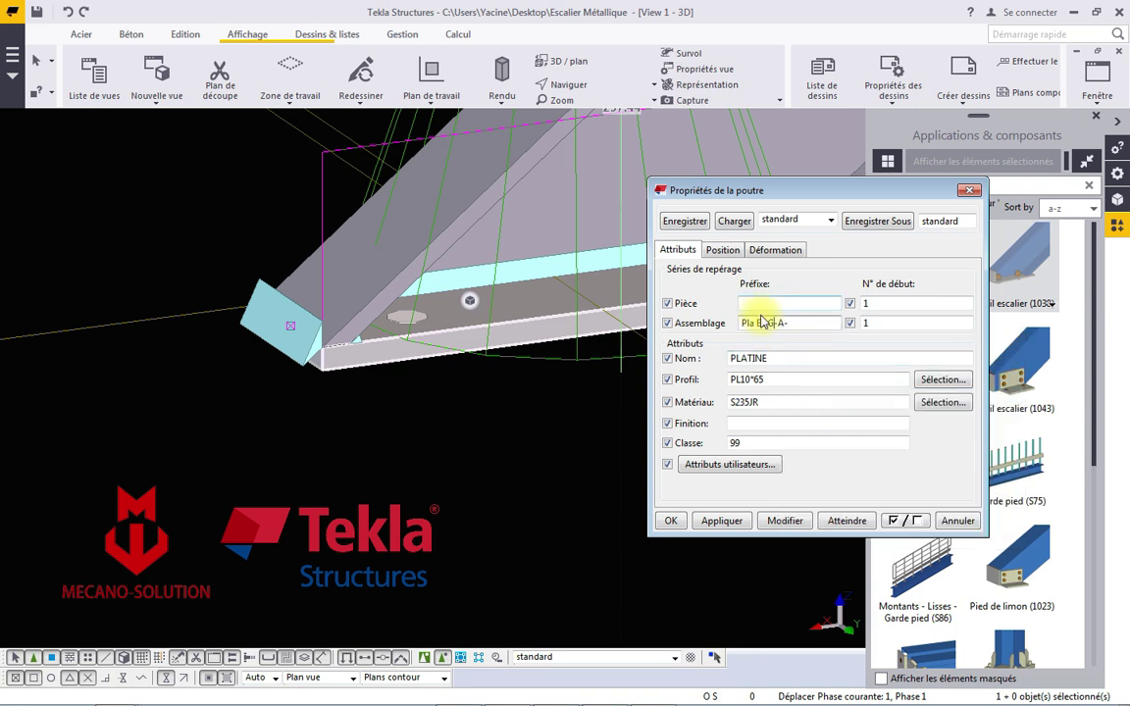
# Reuse Pla Es G as the part prefix, name the plate PLATIN ES GAUCHE, and apply.
pyautogui.moveTo(774, 322); pyautogui.dragTo(742, 323)
pyautogui.rightClick(747, 325)
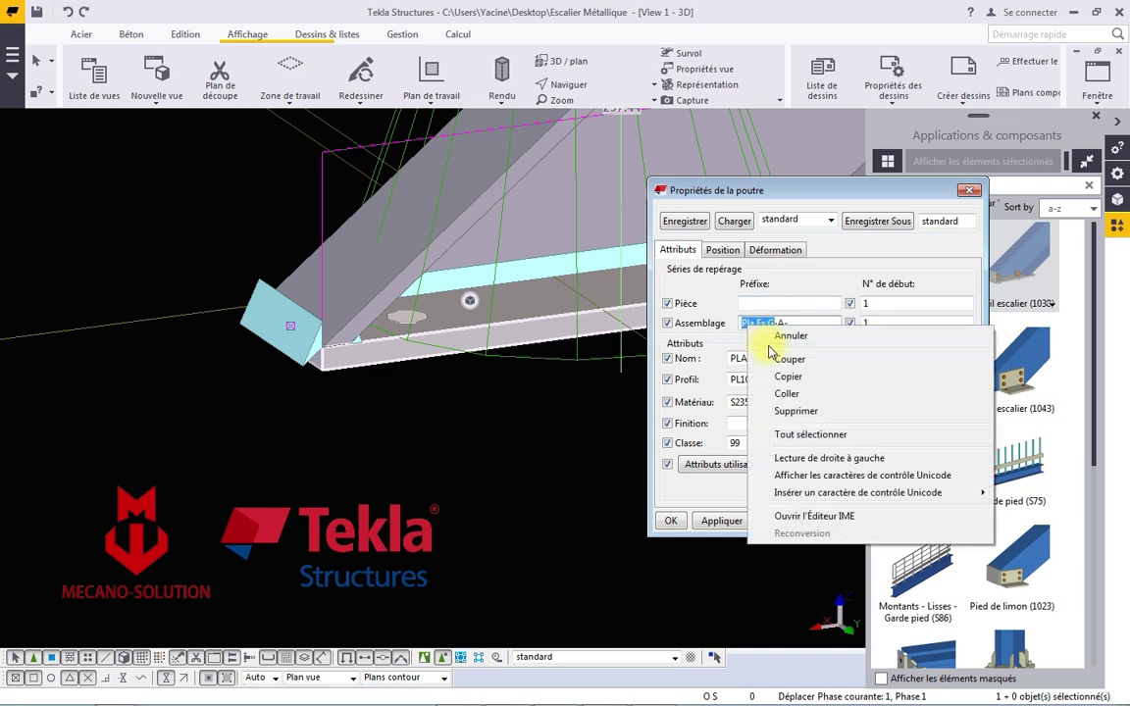
pyautogui.click(775, 374)
pyautogui.rightClick(765, 302)
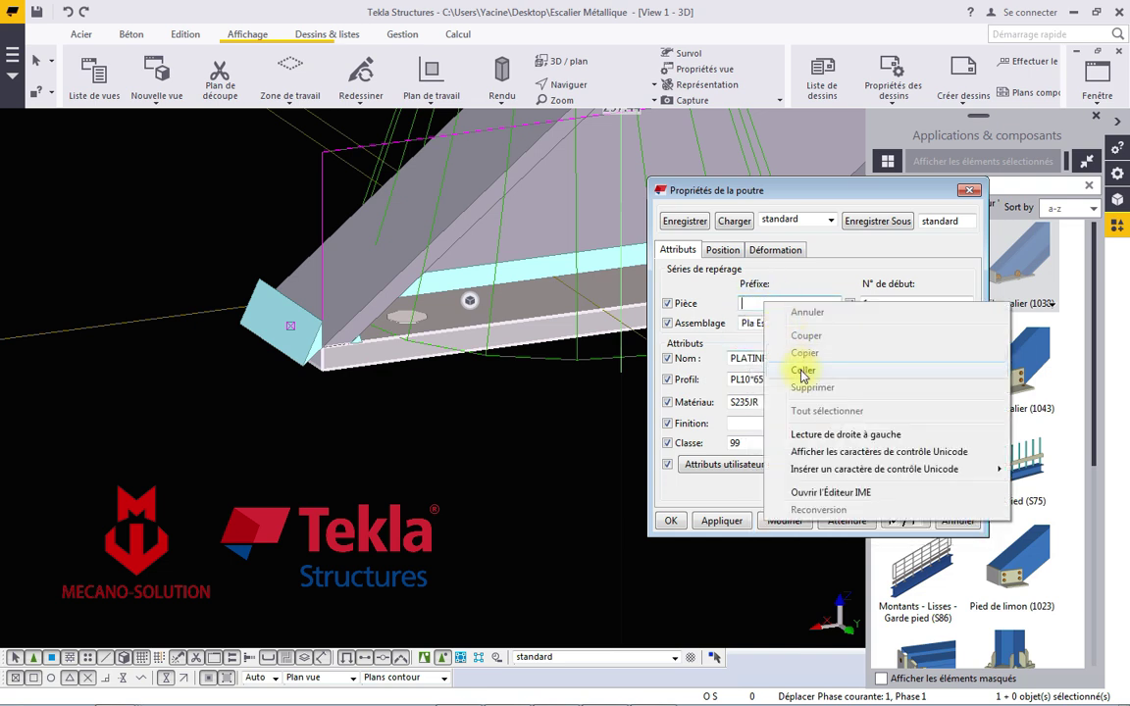
pyautogui.click(803, 370)
pyautogui.write('ES GAUCH')
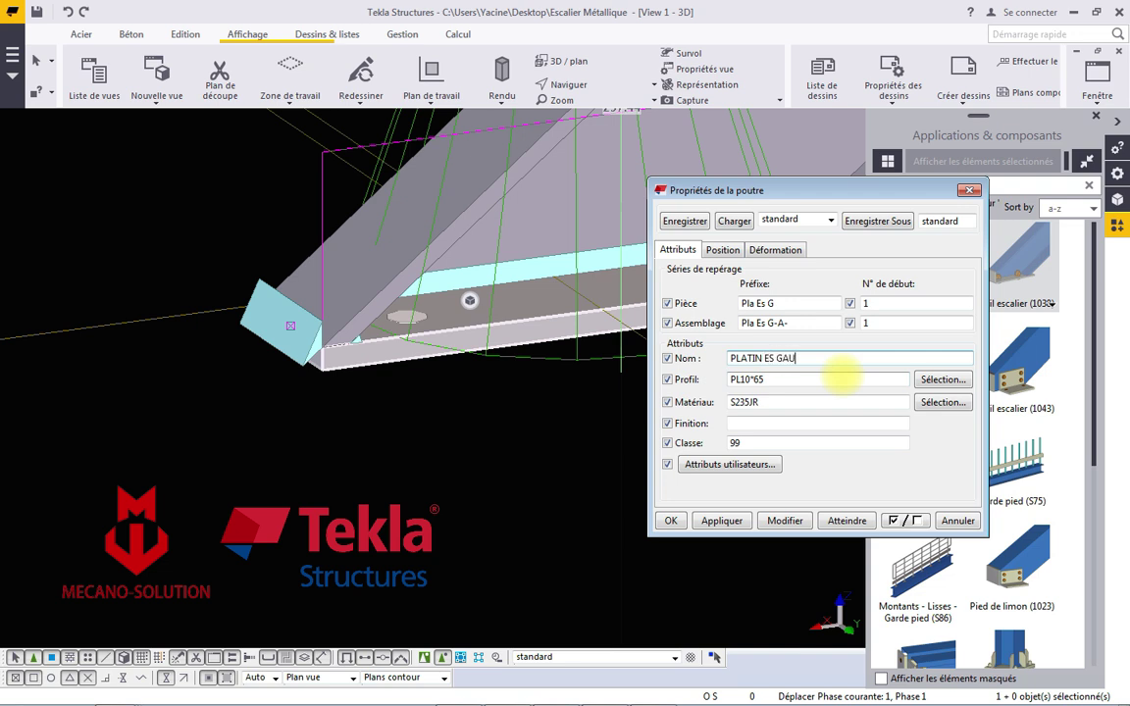
pyautogui.write('E')
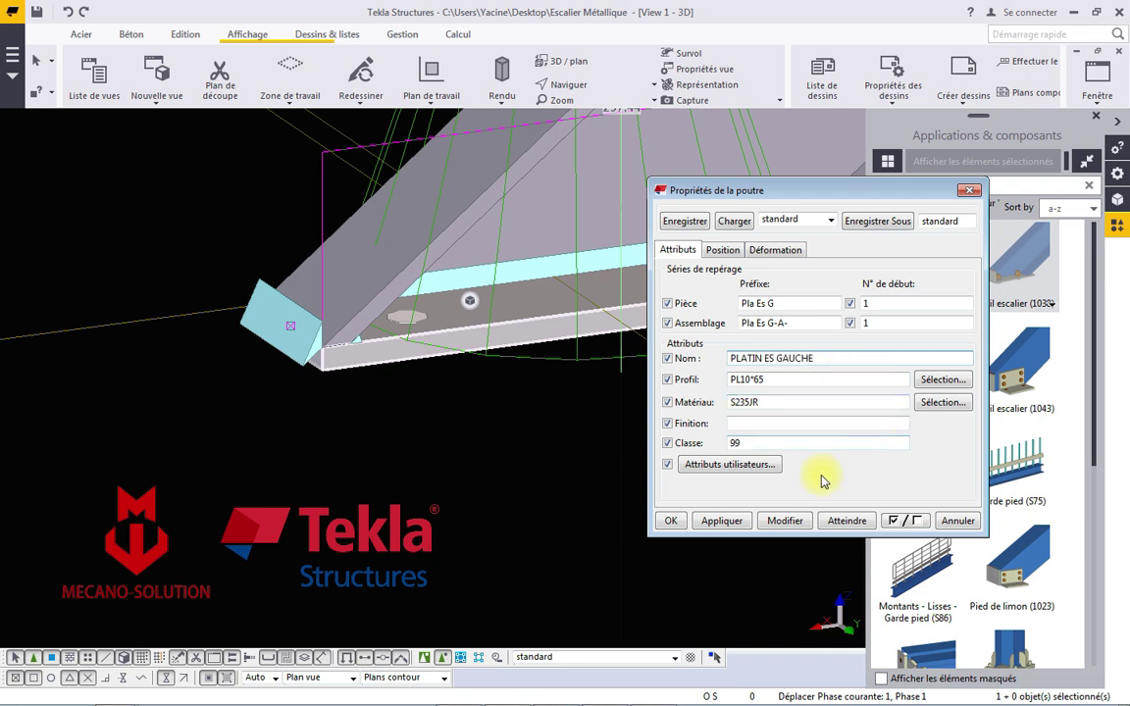
pyautogui.click(785, 521)
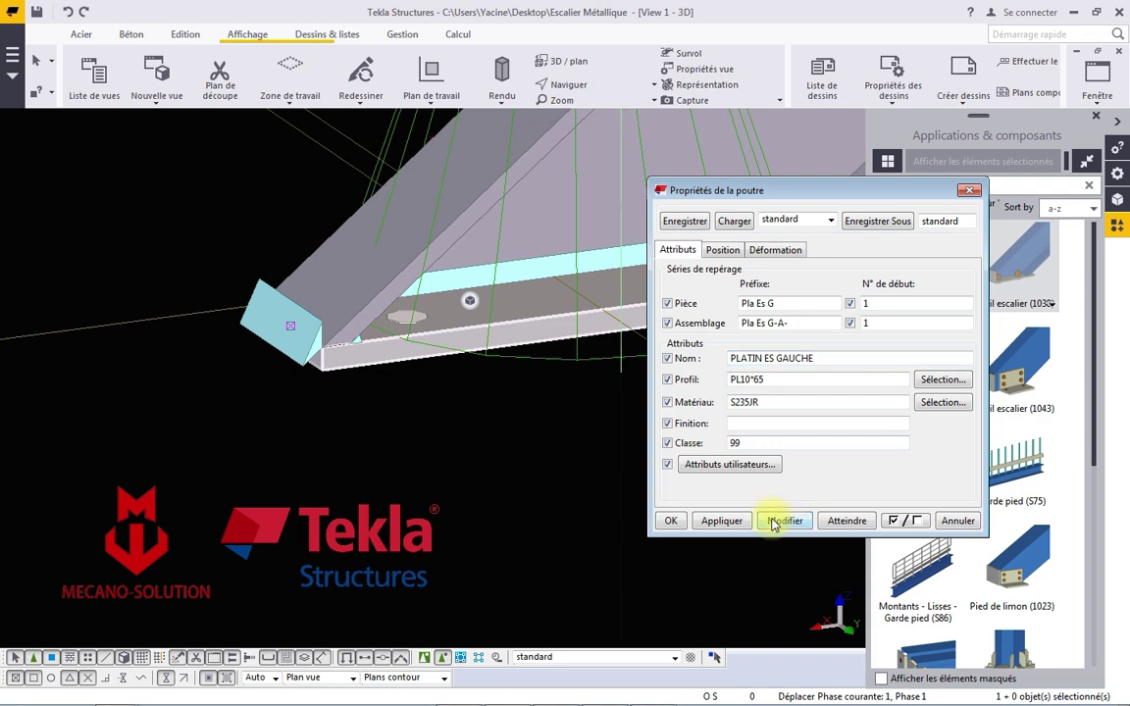
pyautogui.click(671, 520)
pyautogui.scroll(-1, 631, 509)
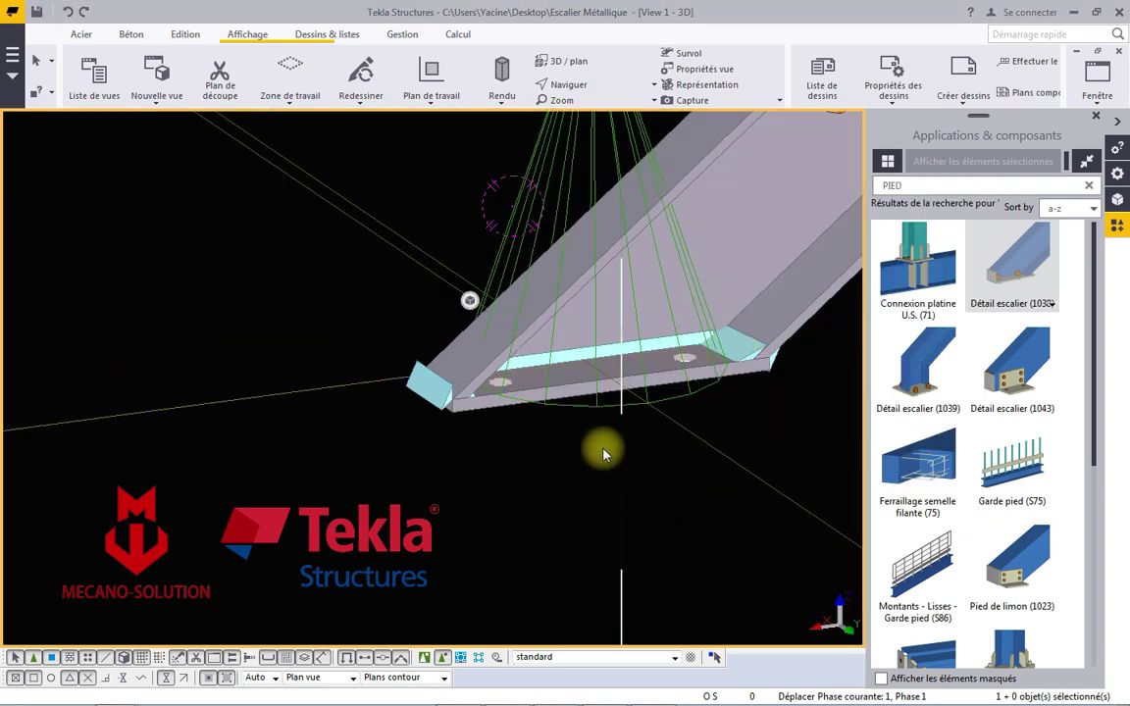
# Review the right base plate's properties to confirm its name and prefixes.
pyautogui.scroll(-2, 602, 449)
pyautogui.scroll(-2, 575, 472)
pyautogui.moveTo(574, 480)
pyautogui.keyDown('ctrl'); pyautogui.mouseDown(button='middle')
pyautogui.moveTo(661, 474)
pyautogui.moveTo(461, 446)
pyautogui.mouseUp(button='middle'); pyautogui.keyUp('ctrl')
pyautogui.scroll(3, 446, 517)
pyautogui.doubleClick(449, 514)
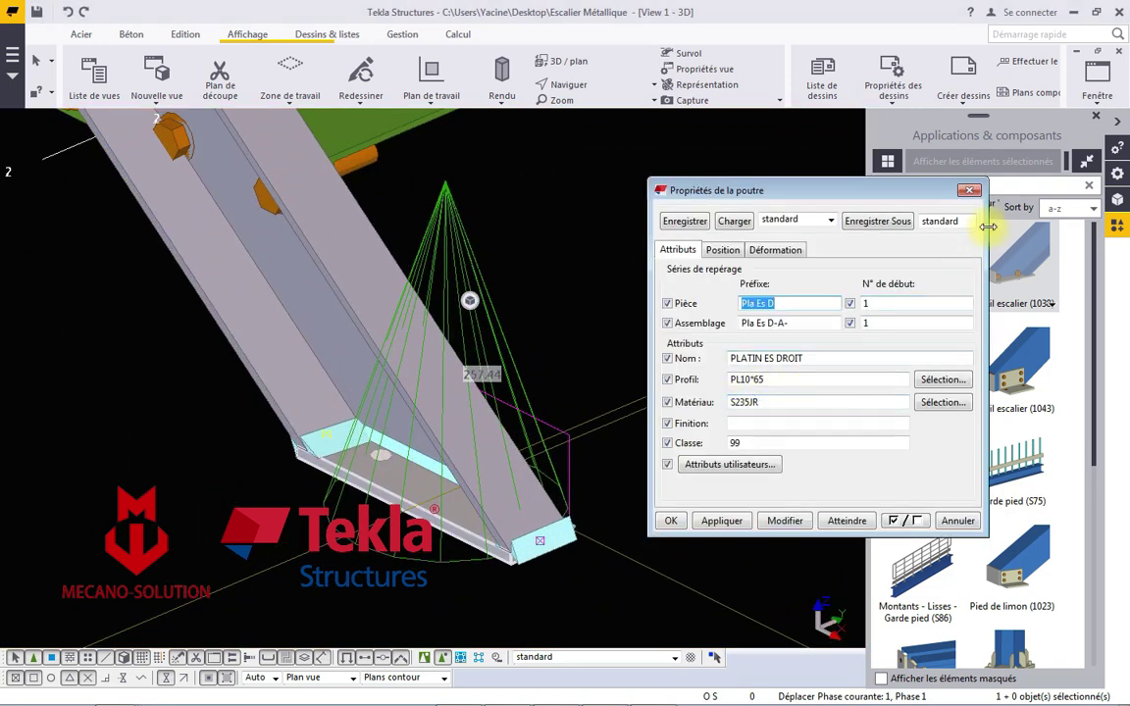
pyautogui.click(969, 191)
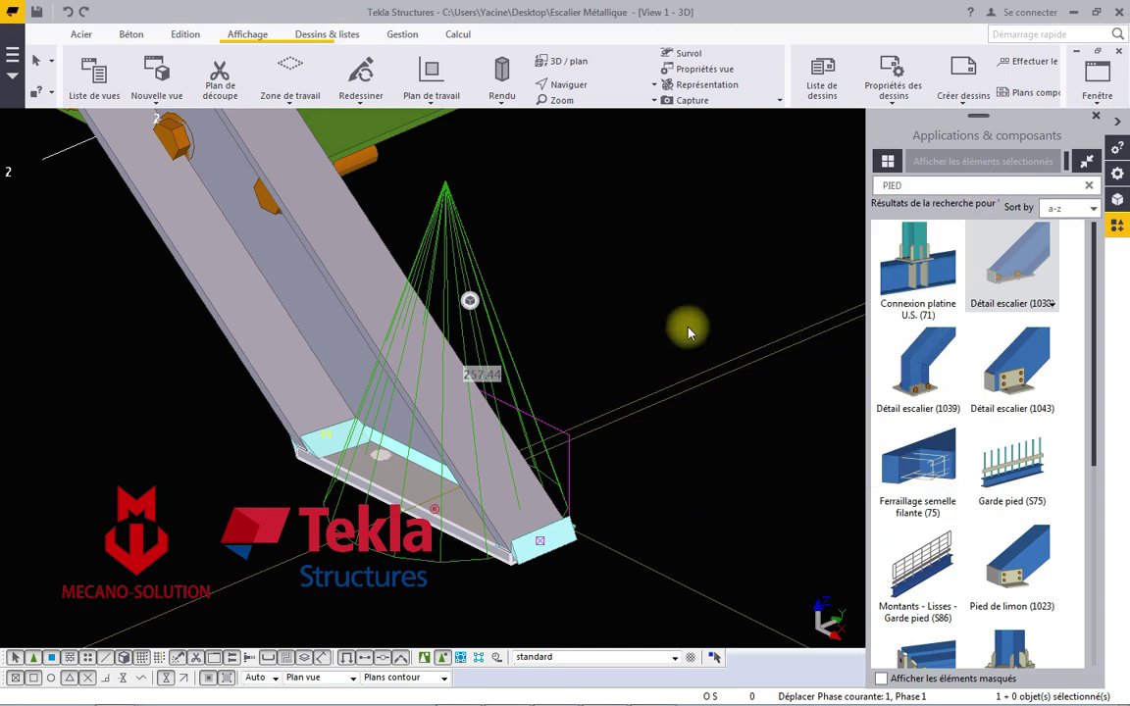
# Show the lowest tread's properties: MARCHE, PL6*350, assembly prefix MA.
pyautogui.scroll(-5, 600, 410)
pyautogui.keyDown('ctrl'); pyautogui.moveTo(603, 416); pyautogui.dragTo(554, 344, button='middle'); pyautogui.keyUp('ctrl')
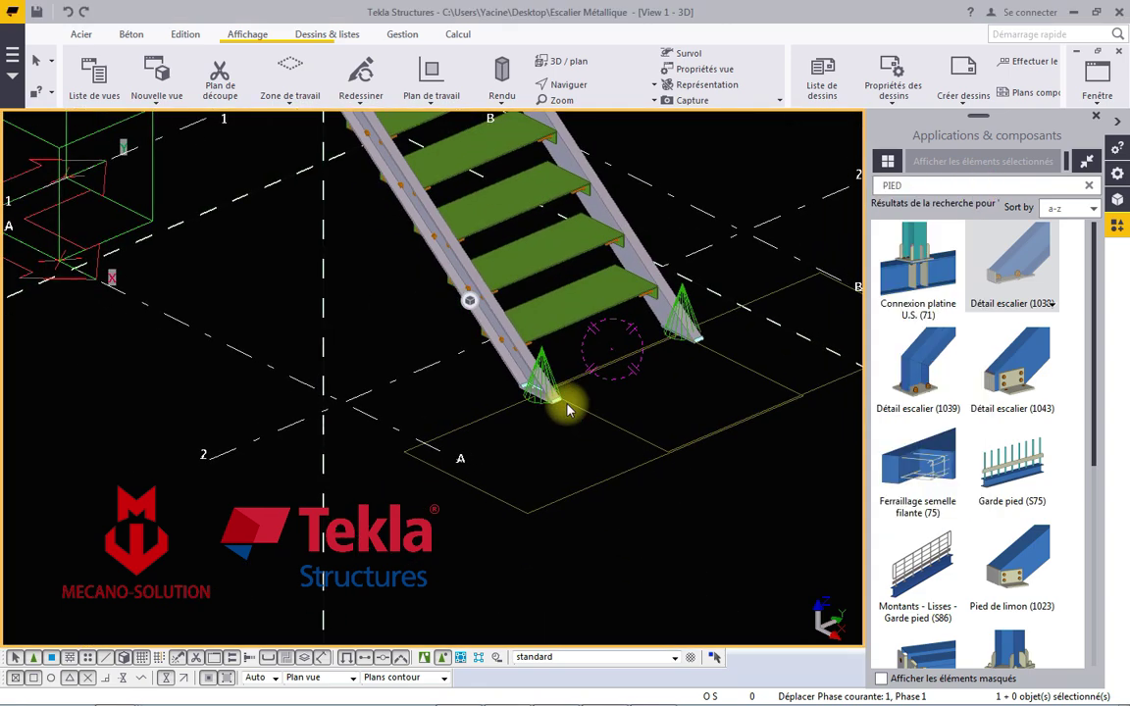
pyautogui.scroll(2, 554, 344)
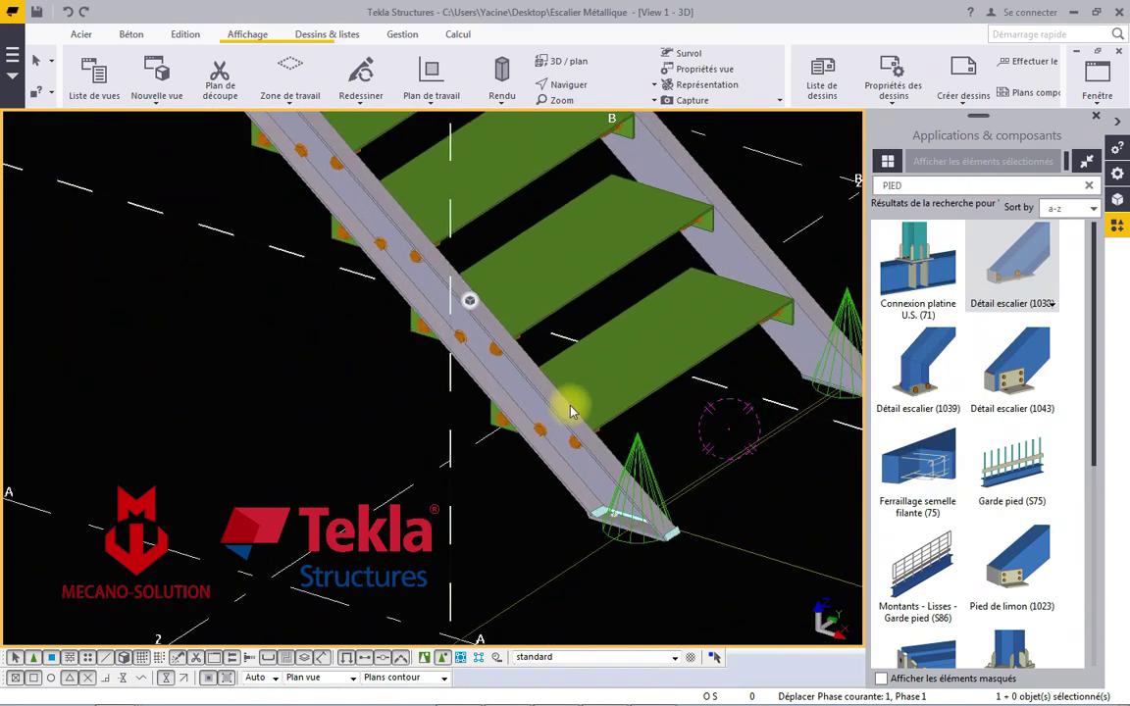
pyautogui.scroll(2, 564, 397)
pyautogui.click(608, 372)
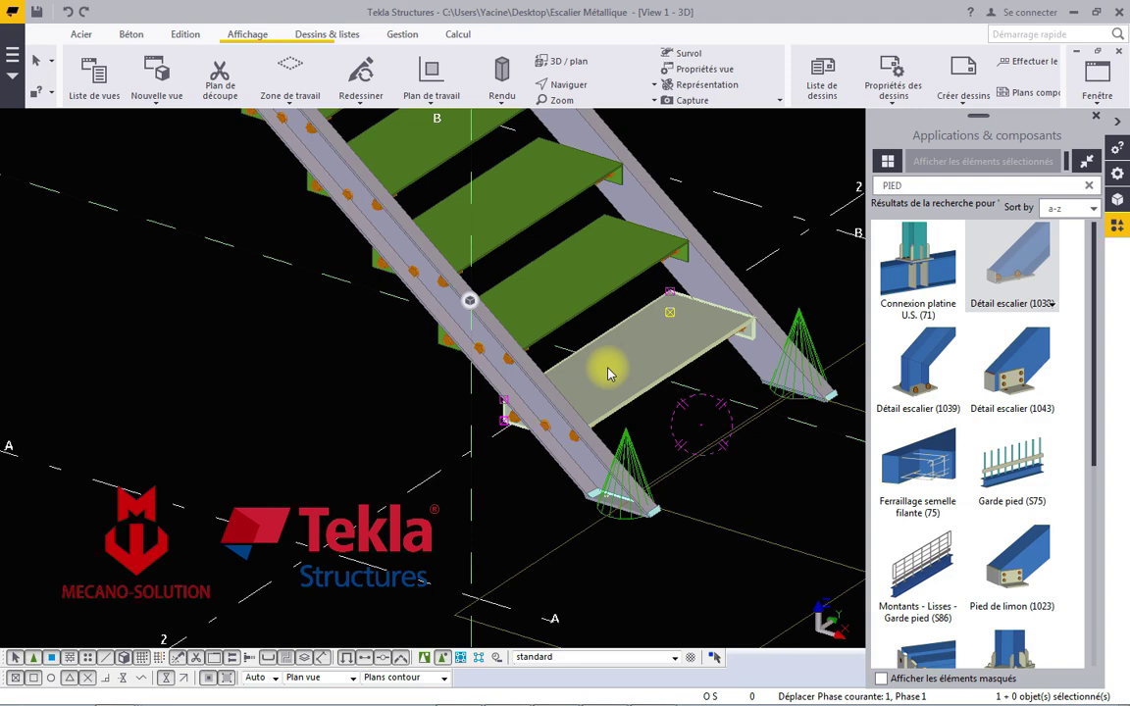
pyautogui.doubleClick(608, 372)
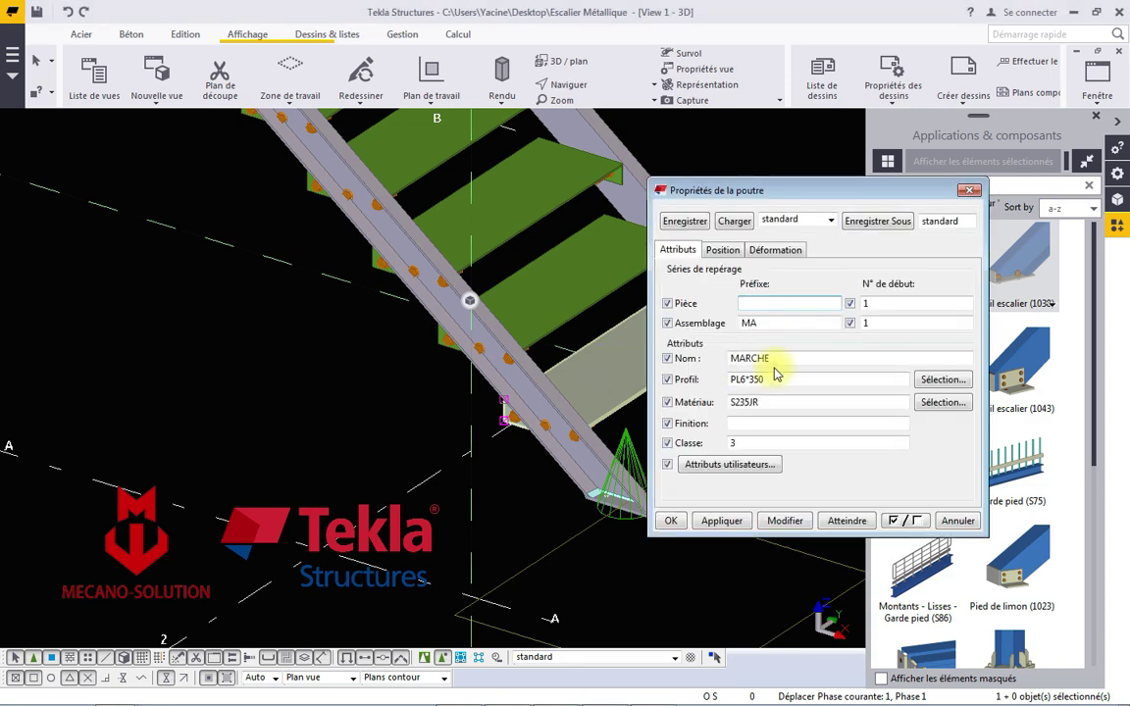
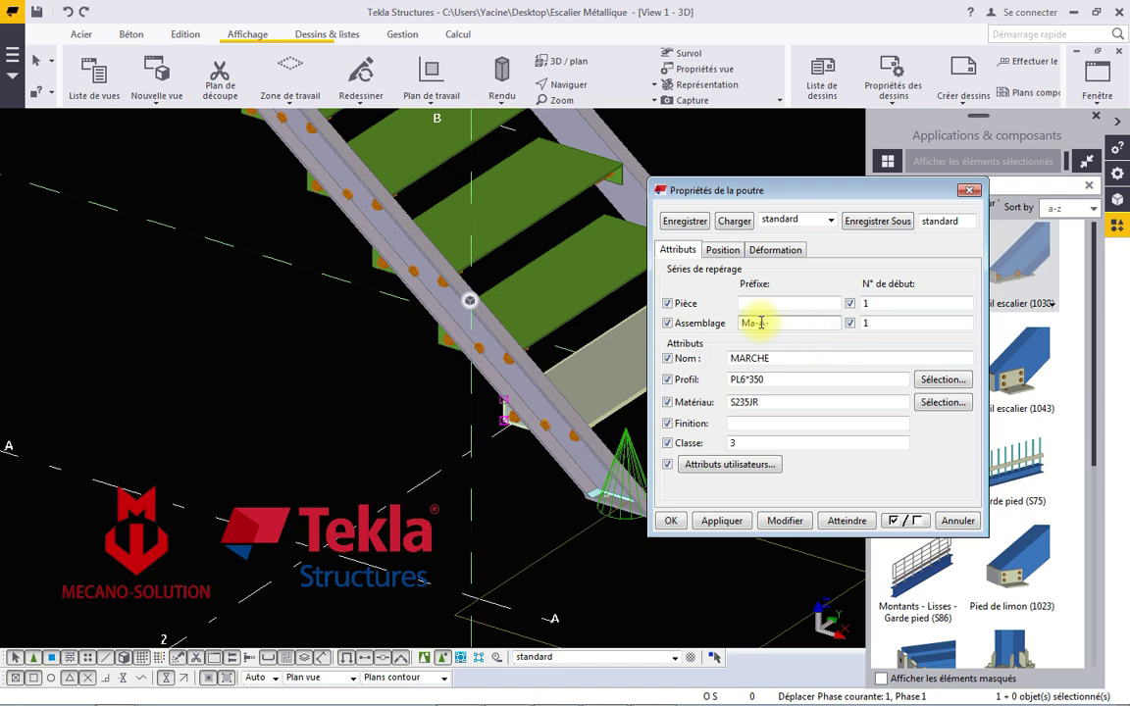
# Copy Ma from the assembly prefix into the part prefix field.
pyautogui.moveTo(754, 323); pyautogui.dragTo(742, 322)
pyautogui.rightClick(747, 323)
pyautogui.click(790, 370)
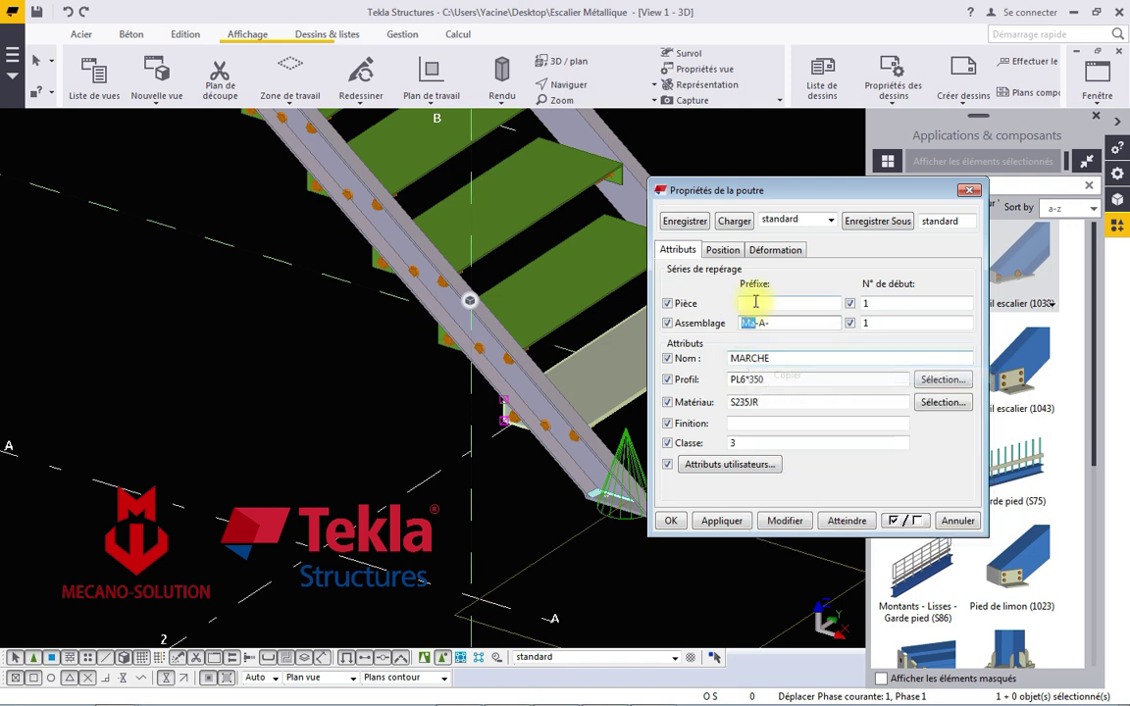
pyautogui.rightClick(770, 303)
pyautogui.click(791, 367)
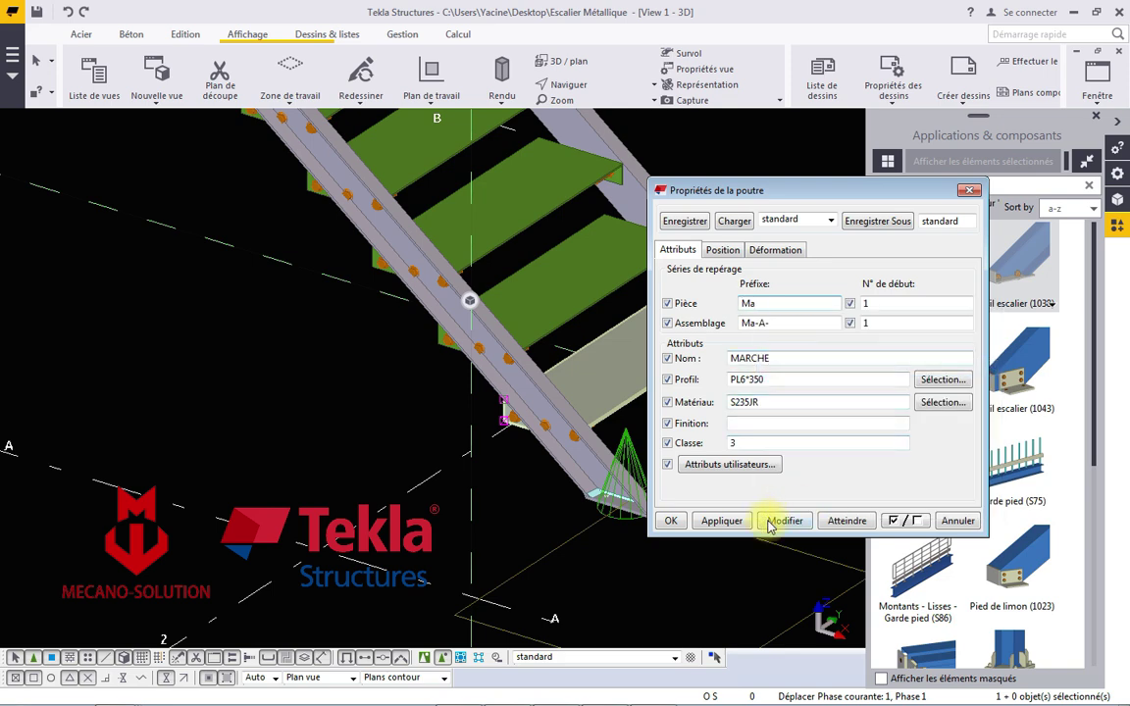
# Apply the Ma prefixes to the first several stair step plates.
pyautogui.click(567, 305)
pyautogui.click(783, 520)
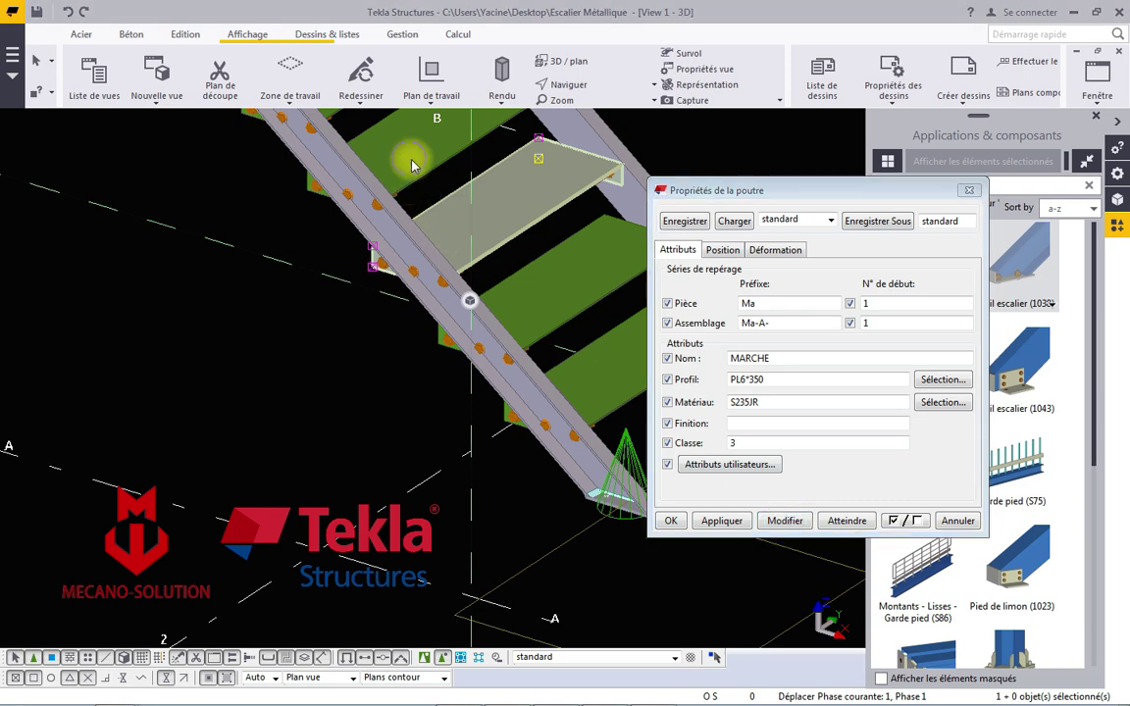
pyautogui.click(788, 520)
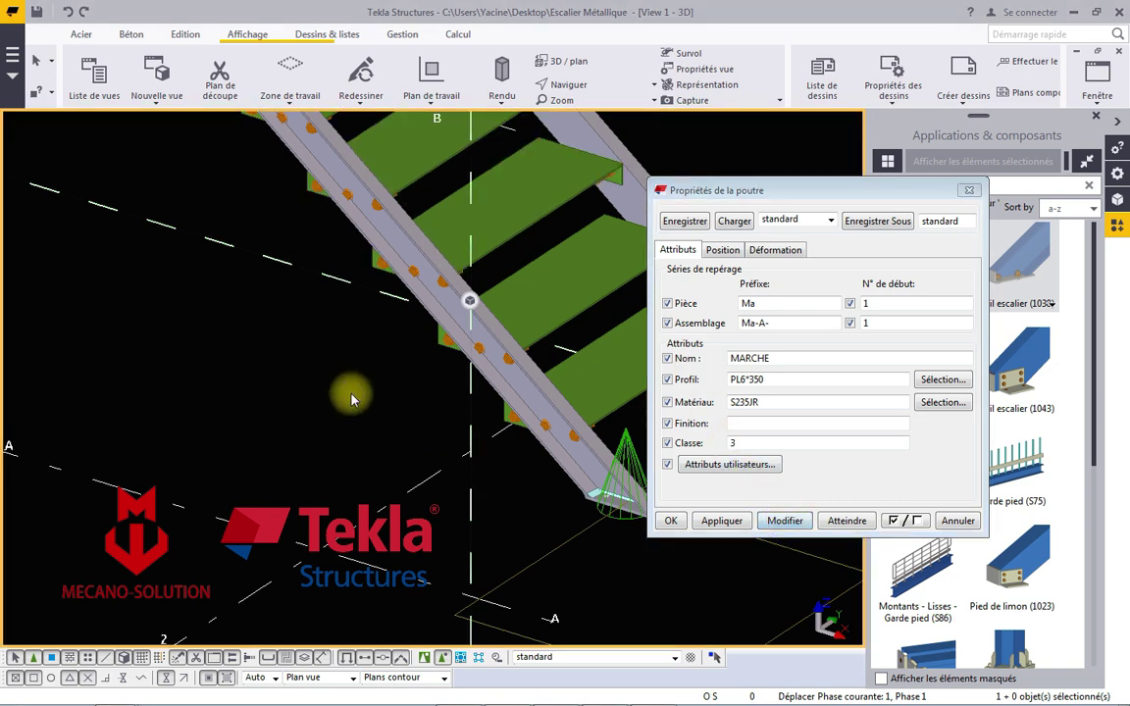
pyautogui.scroll(-3, 344, 382)
pyautogui.scroll(2, 371, 304)
pyautogui.scroll(1, 373, 305)
pyautogui.click(339, 250)
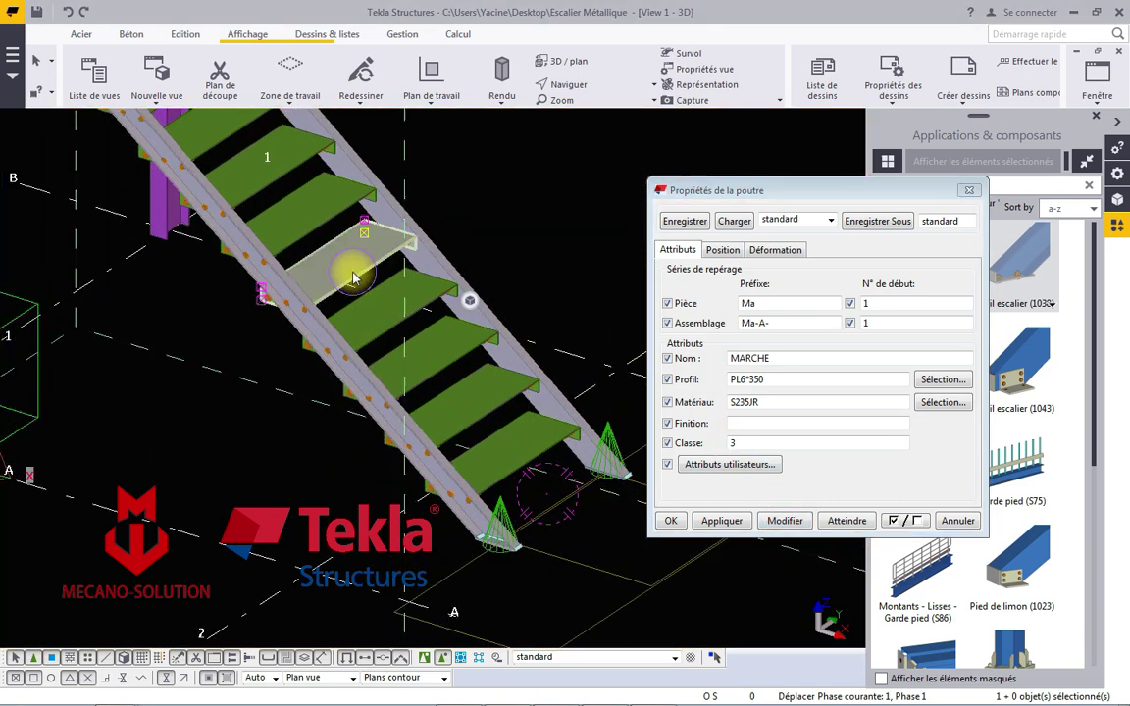
pyautogui.click(782, 521)
pyautogui.click(785, 521)
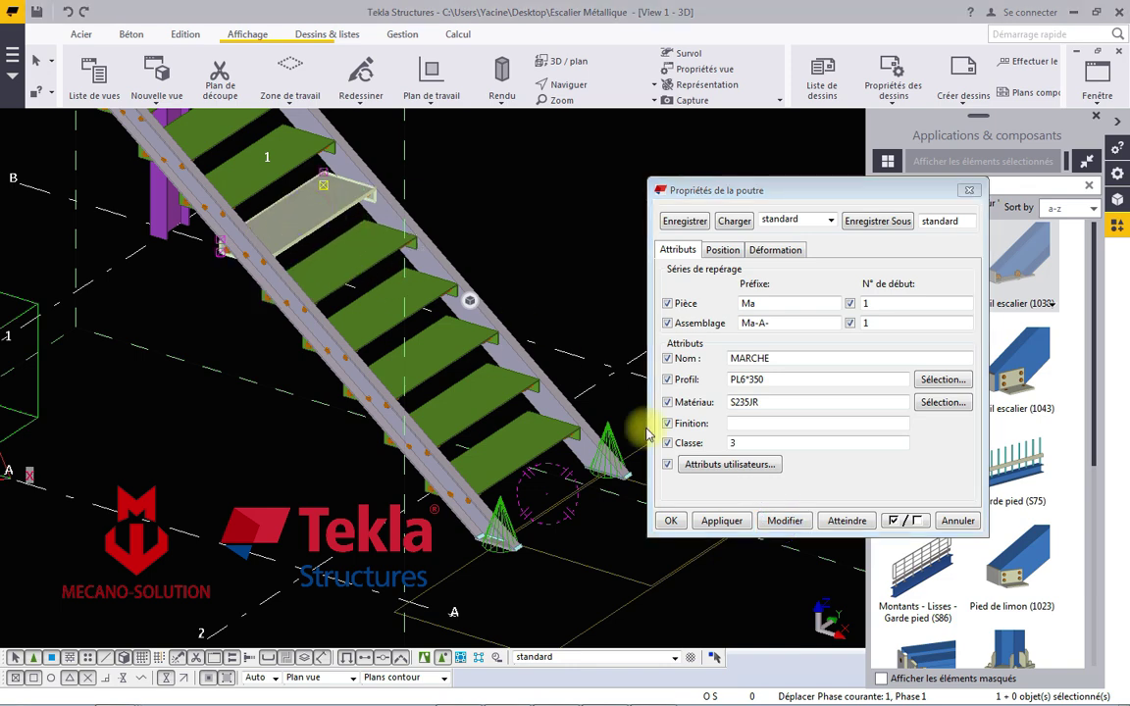
pyautogui.click(785, 521)
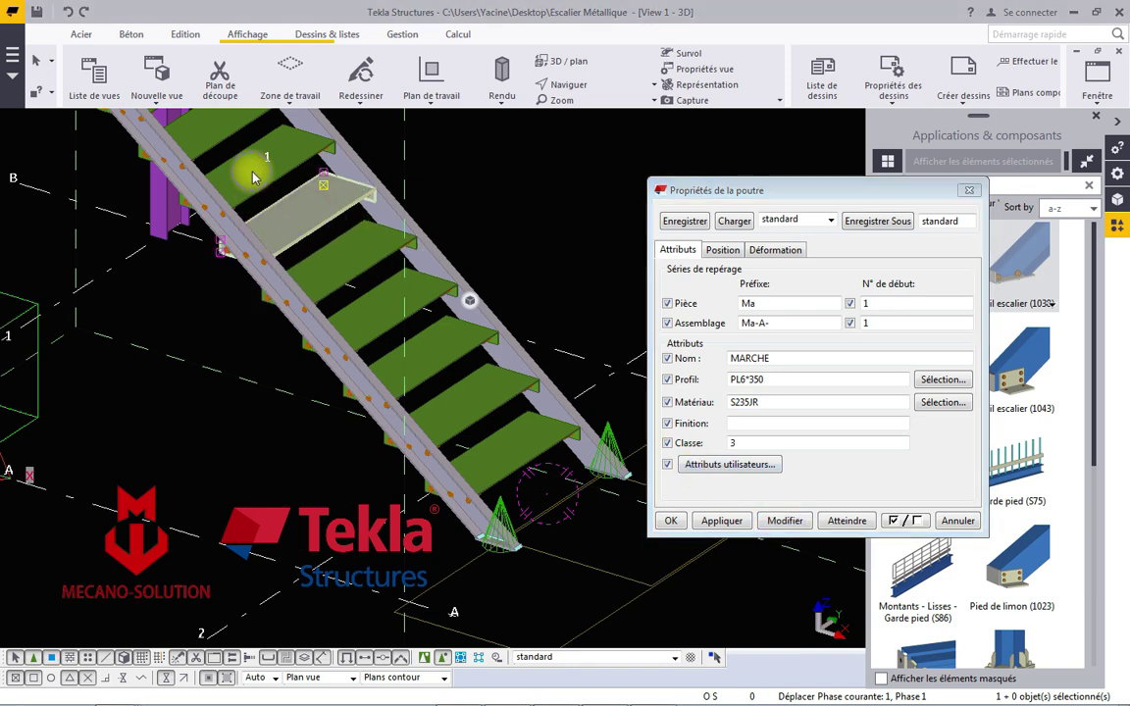
pyautogui.click(263, 345)
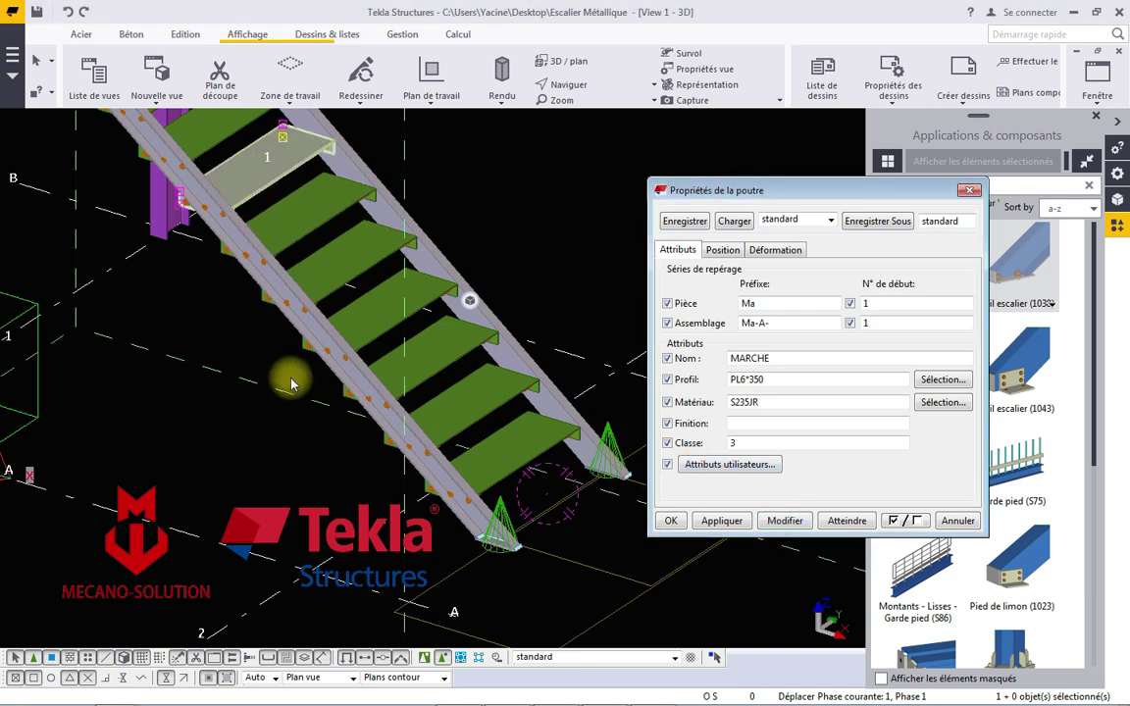
# Apply the Ma prefixes to the top and remaining step plates, then close the properties.
pyautogui.scroll(-2, 245, 358)
pyautogui.scroll(-1, 250, 368)
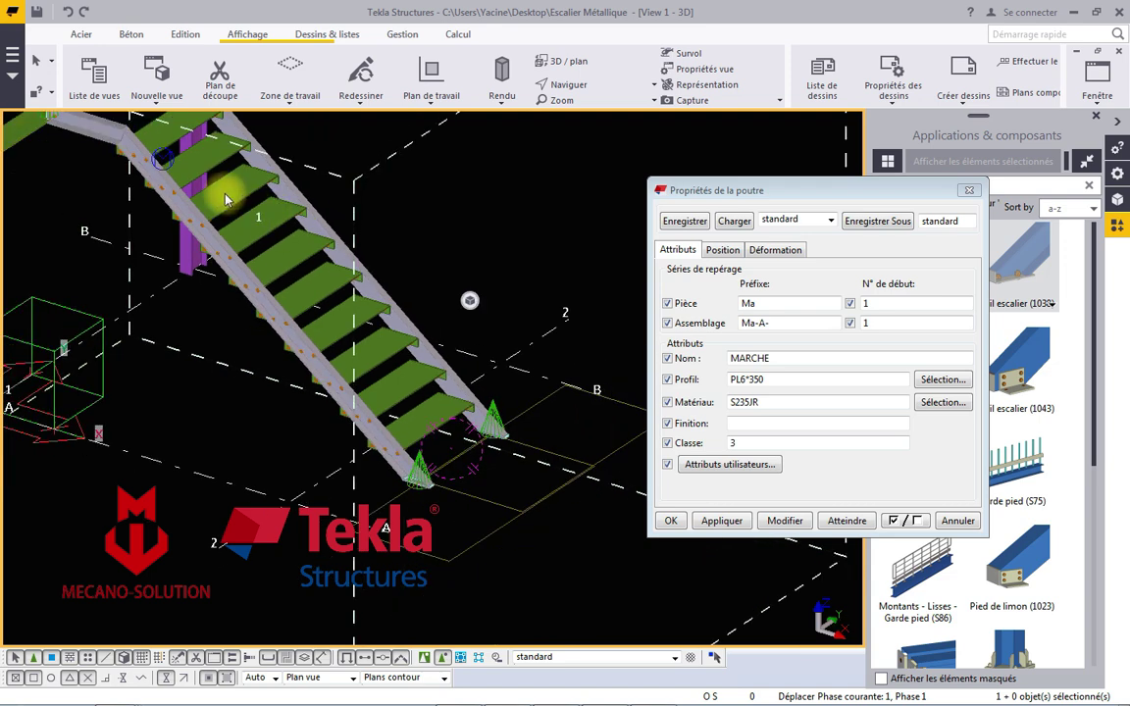
pyautogui.click(769, 520)
pyautogui.click(206, 171)
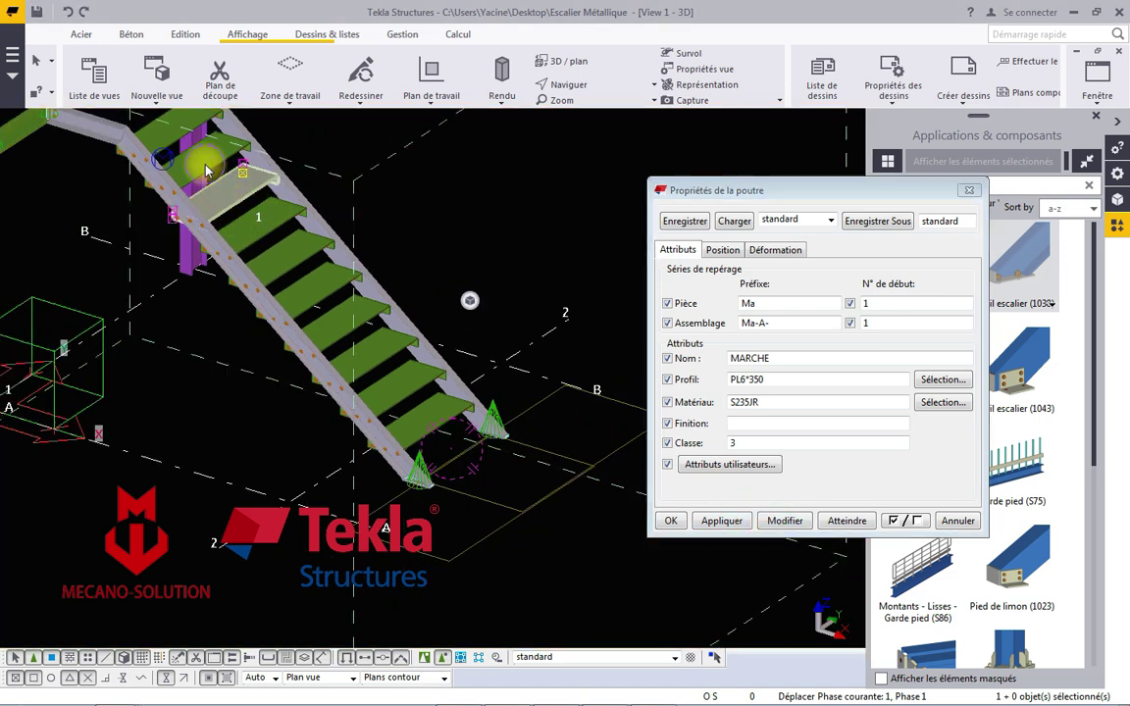
pyautogui.click(784, 520)
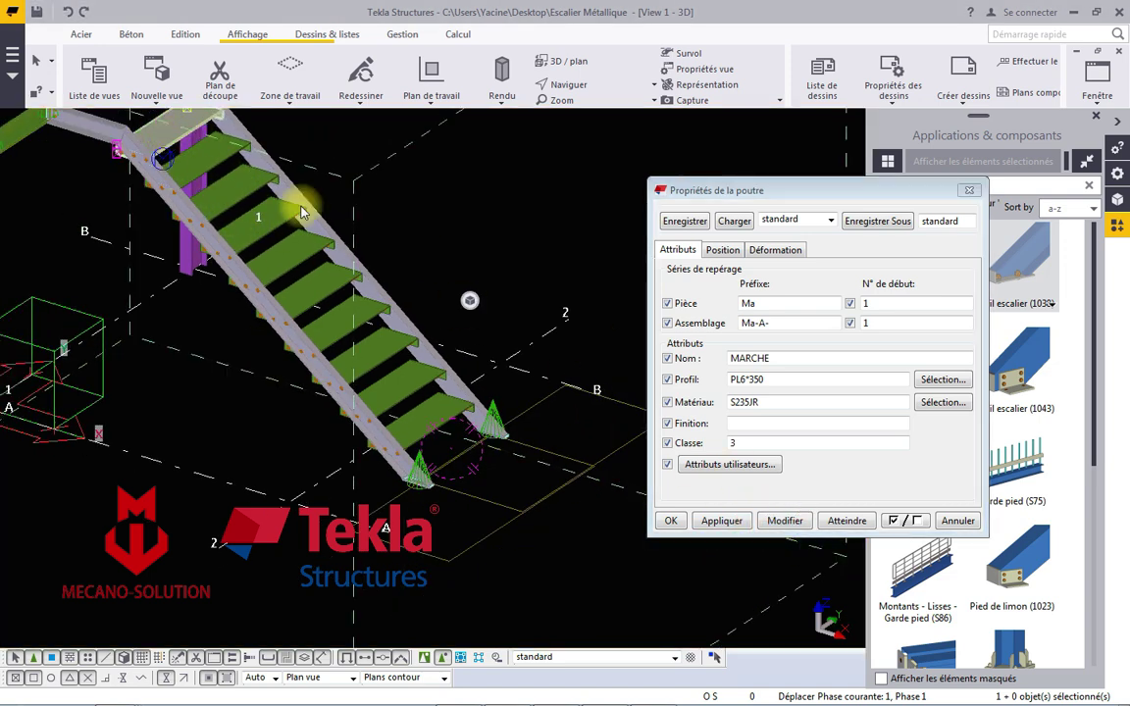
pyautogui.click(784, 519)
pyautogui.click(353, 476)
pyautogui.click(274, 417)
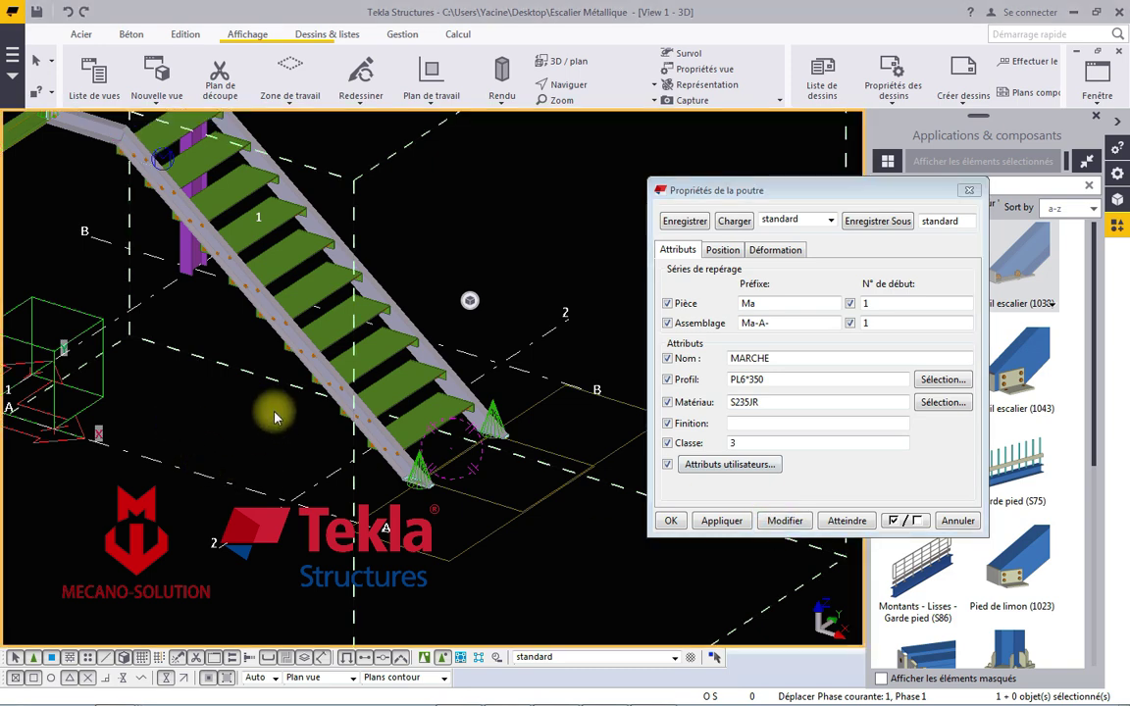
pyautogui.scroll(-3, 274, 417)
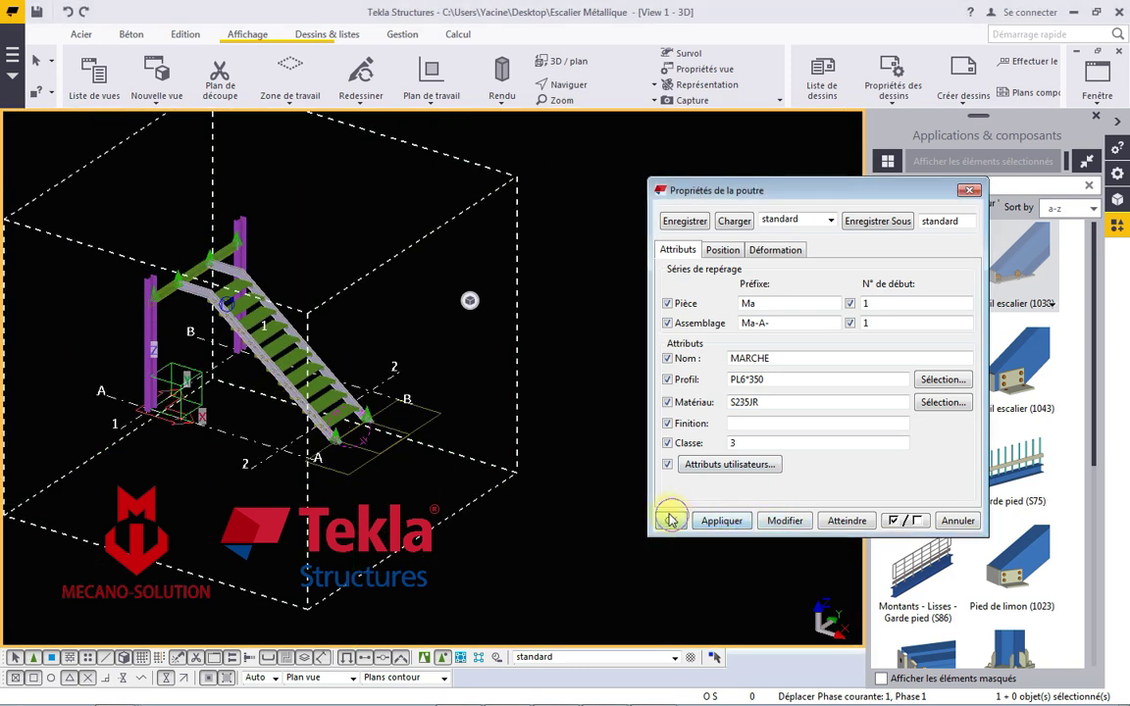
pyautogui.click(671, 520)
pyautogui.scroll(2, 328, 310)
pyautogui.scroll(3, 263, 324)
# Check a step plate's properties, then orbit to view the upper stringers.
pyautogui.doubleClick(263, 324)
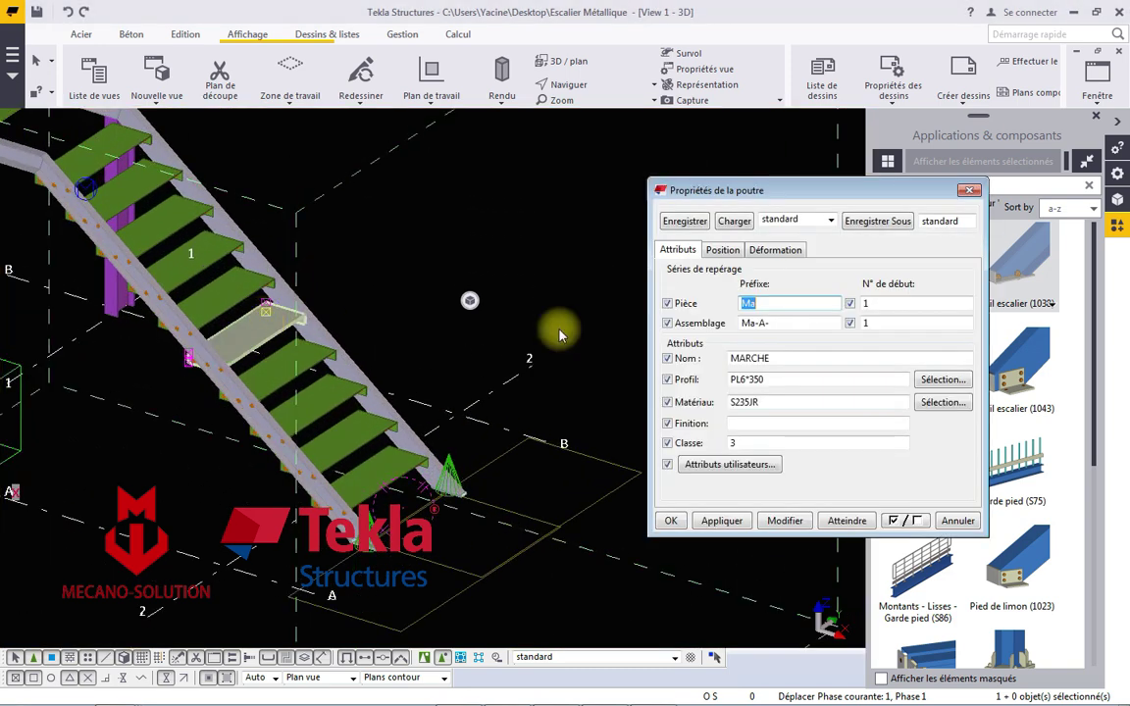
pyautogui.click(879, 169)
pyautogui.moveTo(461, 312)
pyautogui.keyDown('ctrl'); pyautogui.mouseDown(button='middle')
pyautogui.moveTo(407, 515)
pyautogui.moveTo(197, 338)
pyautogui.mouseUp(button='middle'); pyautogui.keyUp('ctrl')
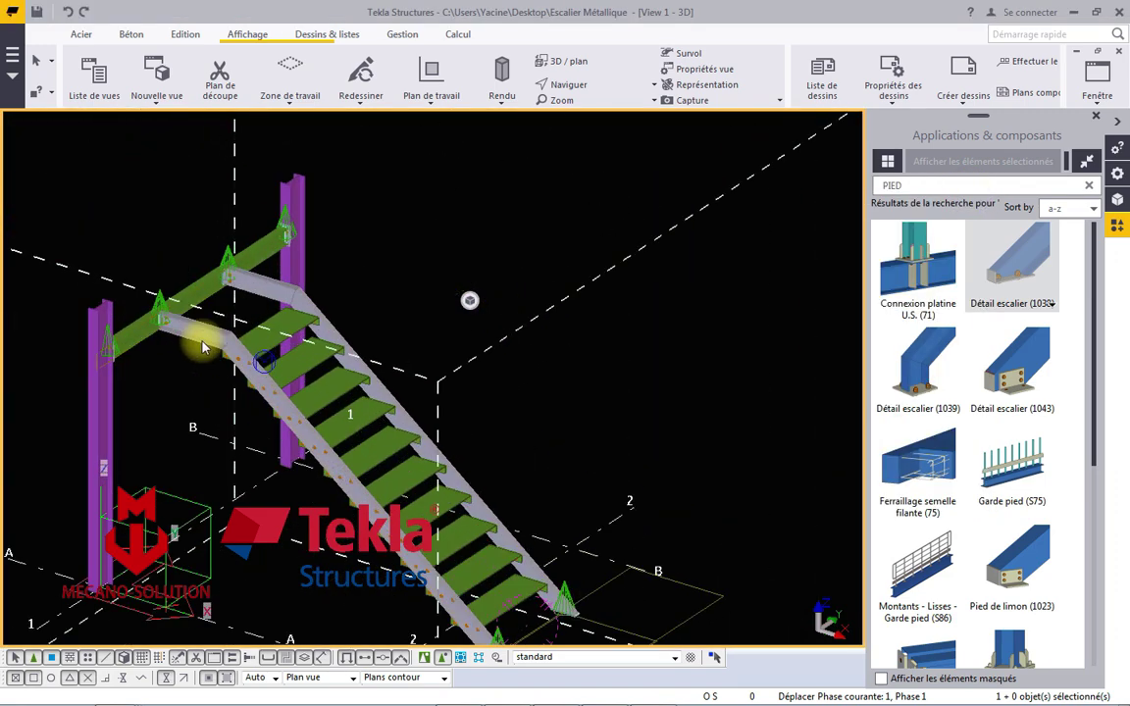
pyautogui.scroll(3, 195, 334)
# Name the upper stringer LIMON DROIT with assembly prefix Lim D-A-, copying Lim D.
pyautogui.click(194, 333)
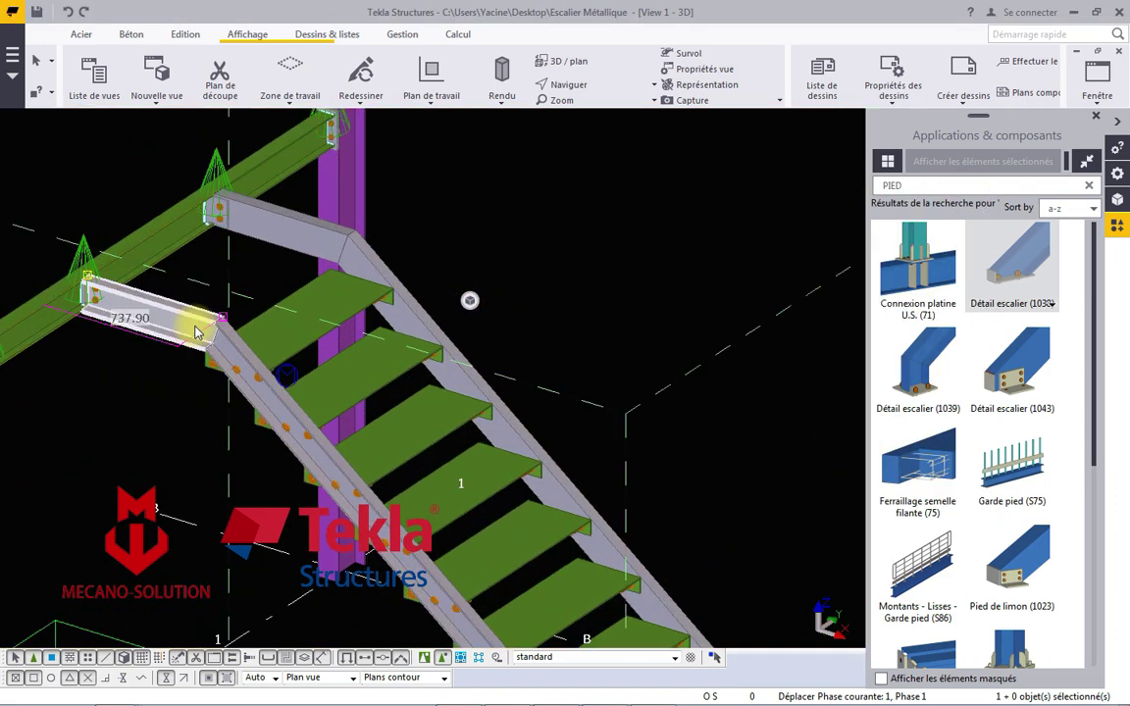
pyautogui.doubleClick(196, 332)
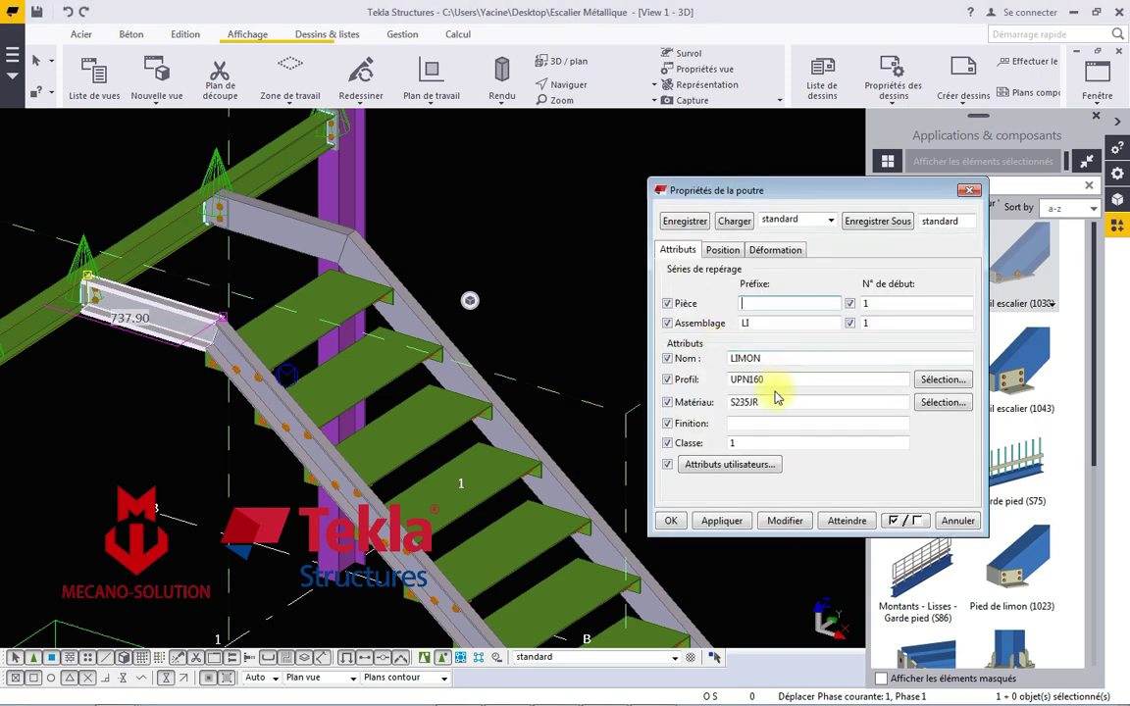
pyautogui.click(770, 360)
pyautogui.write('DROIT')
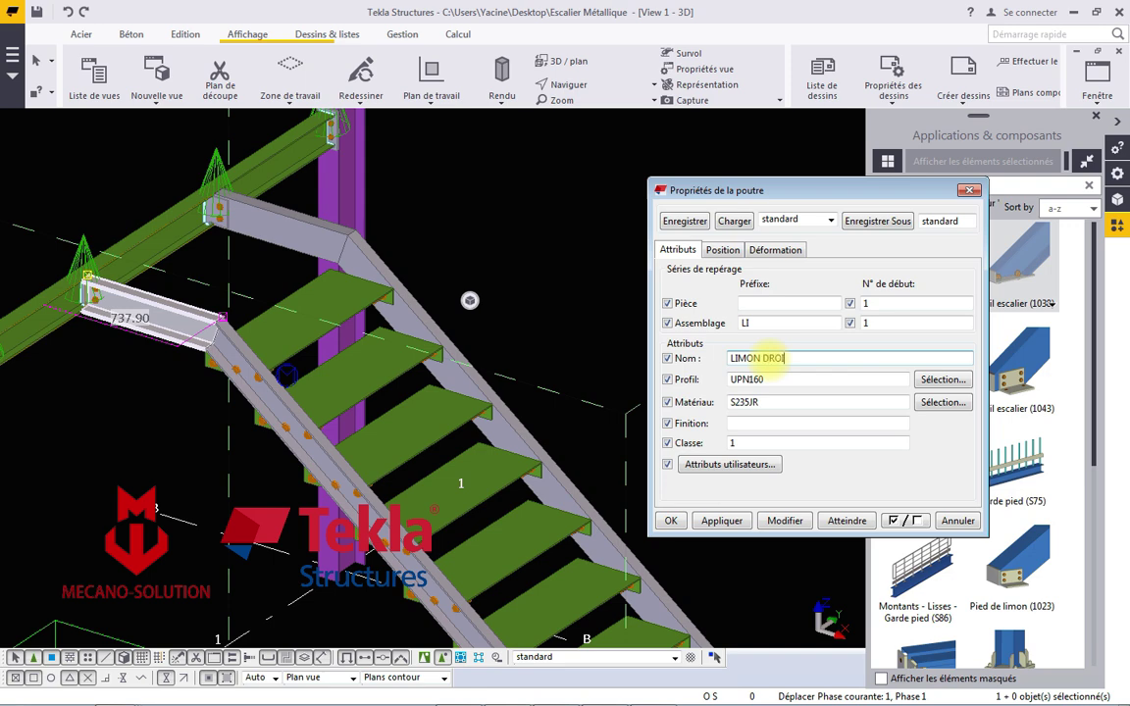
pyautogui.click(746, 323)
pyautogui.write('im D-A-')
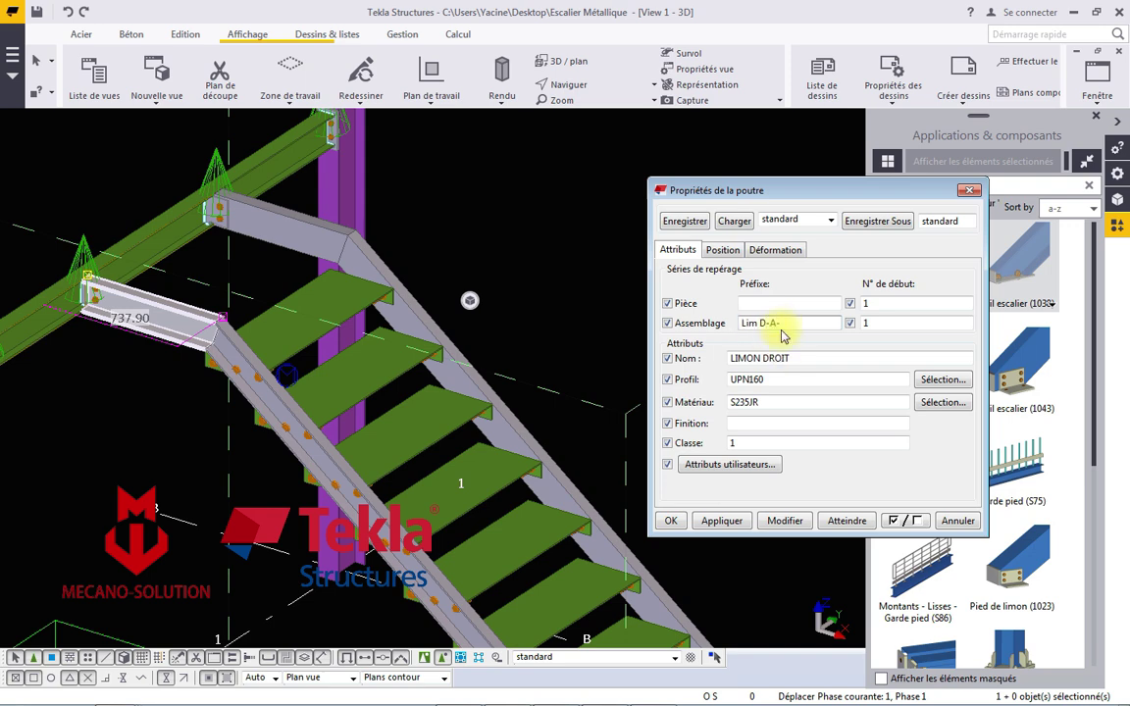
pyautogui.moveTo(770, 324); pyautogui.dragTo(745, 328)
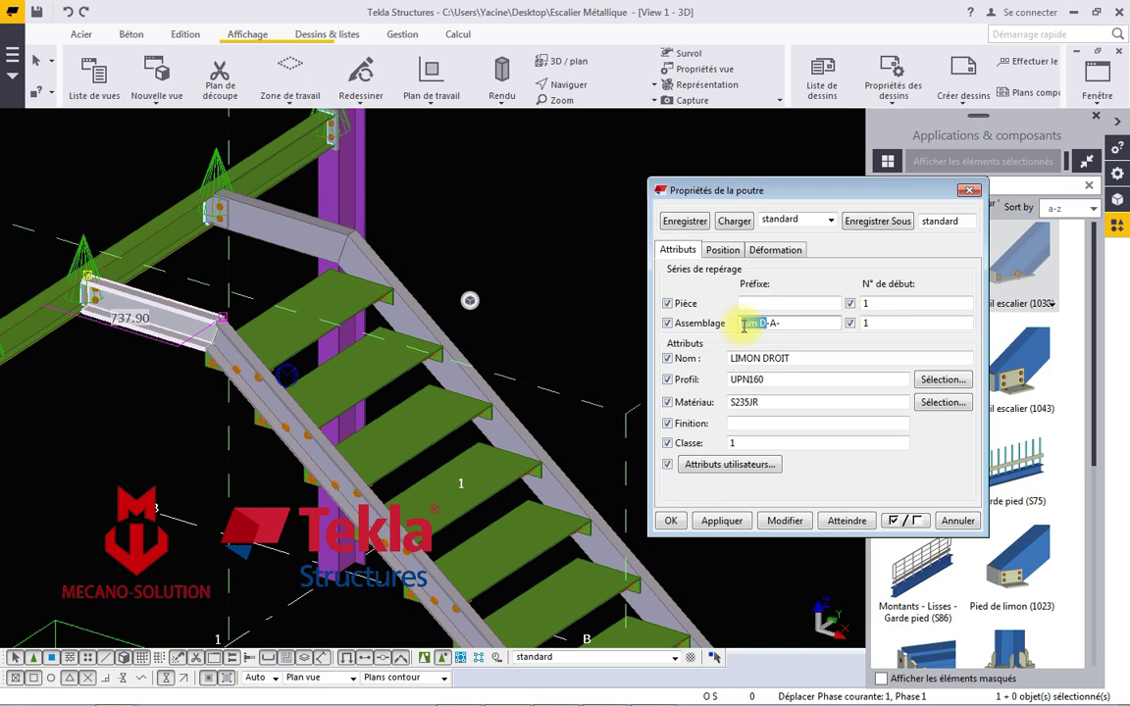
pyautogui.rightClick(746, 327)
pyautogui.click(751, 372)
# Set part prefix Lim D and apply it to the upper and diagonal stringers.
pyautogui.click(752, 301)
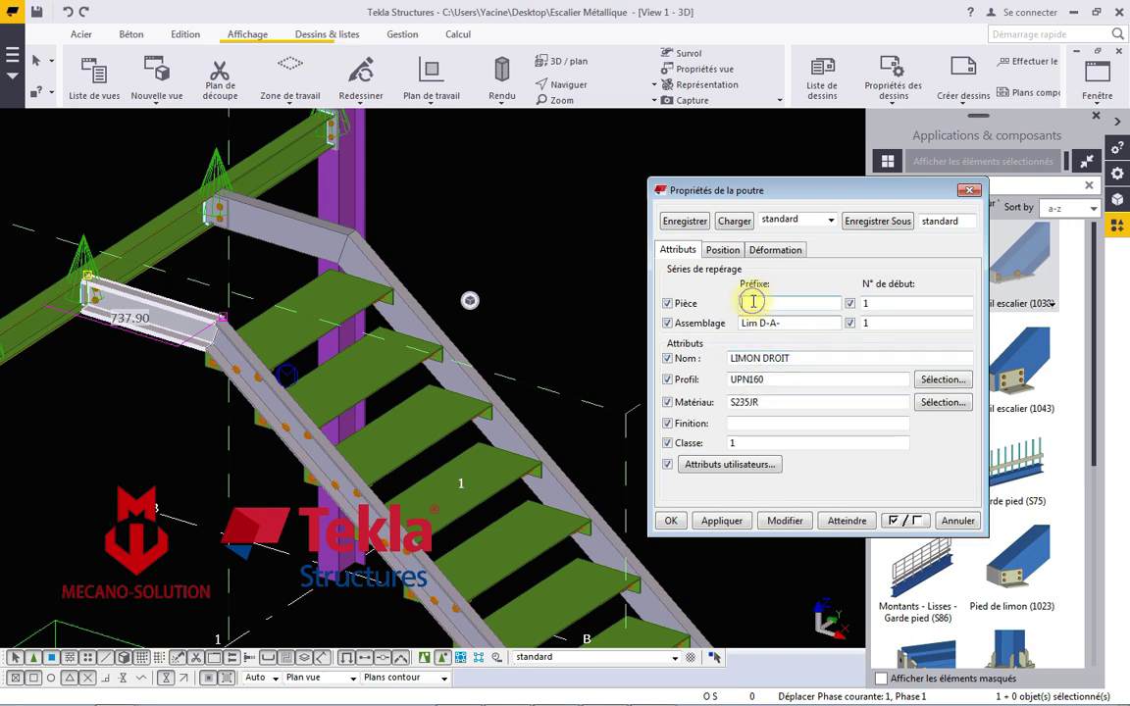
pyautogui.rightClick(753, 301)
pyautogui.click(795, 367)
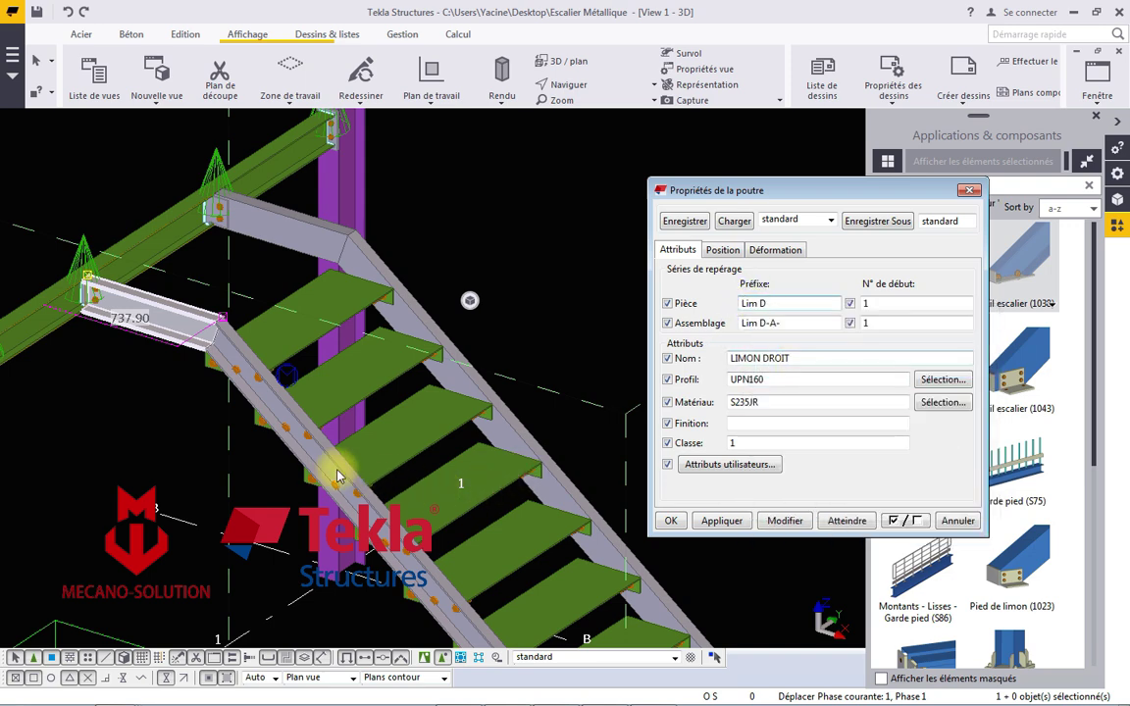
pyautogui.click(784, 520)
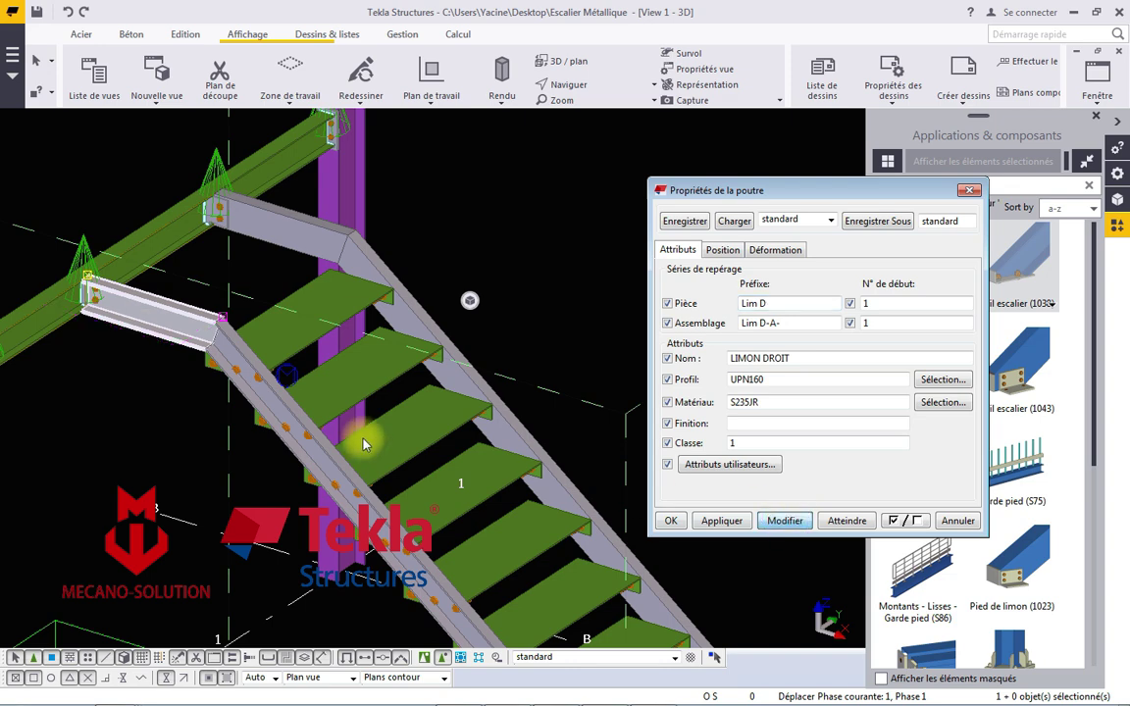
pyautogui.click(272, 373)
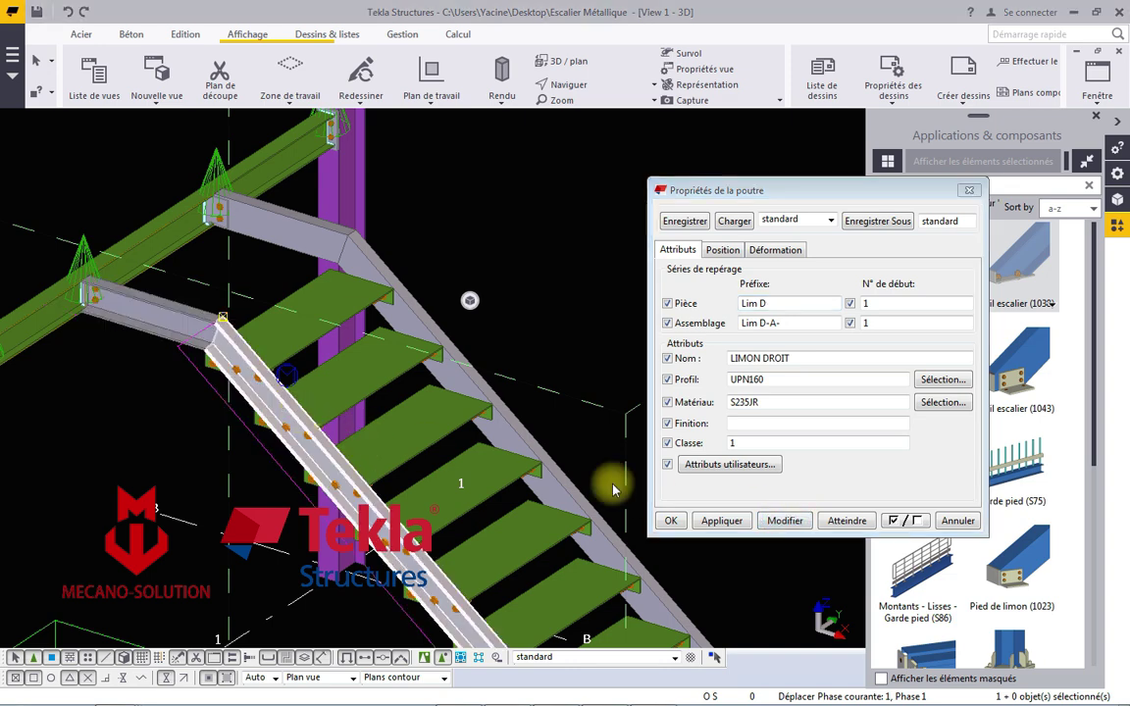
pyautogui.click(782, 521)
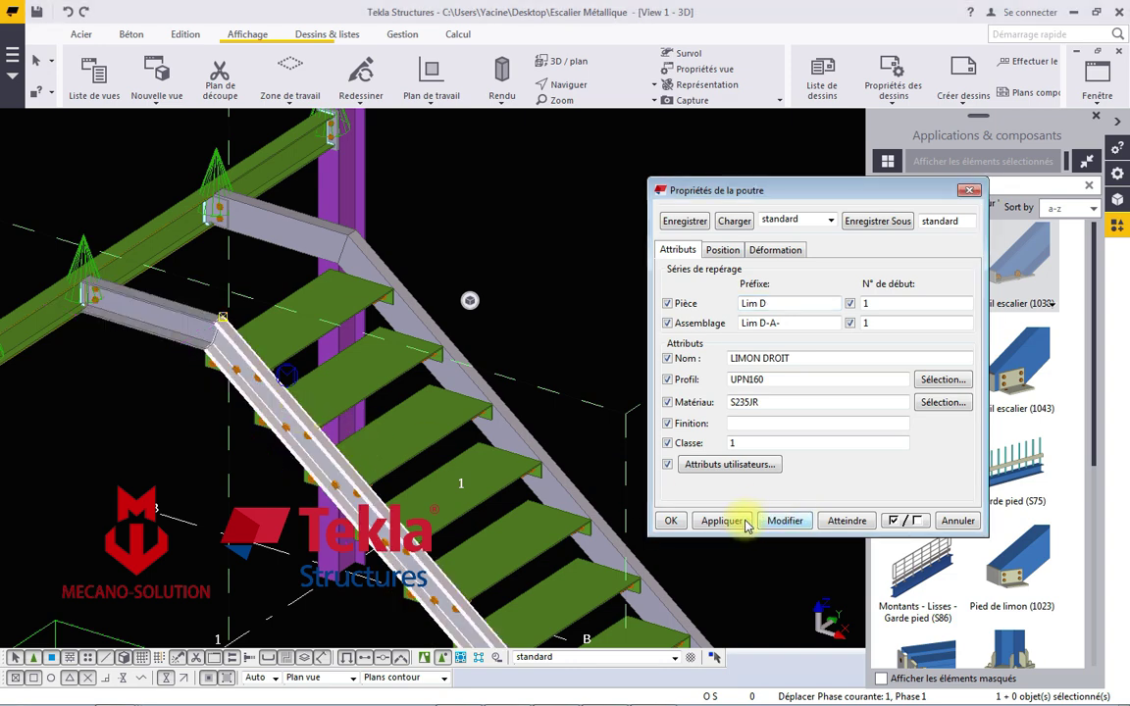
pyautogui.click(671, 519)
pyautogui.moveTo(549, 434)
pyautogui.keyDown('ctrl'); pyautogui.mouseDown(button='middle')
pyautogui.moveTo(536, 335)
pyautogui.moveTo(560, 450)
pyautogui.moveTo(606, 504)
pyautogui.moveTo(346, 226)
pyautogui.mouseUp(button='middle'); pyautogui.keyUp('ctrl')
# Name the left stringer LIMON GAUCHE with assembly prefix Lim G-A- and part prefix Lim G.
pyautogui.doubleClick(345, 226)
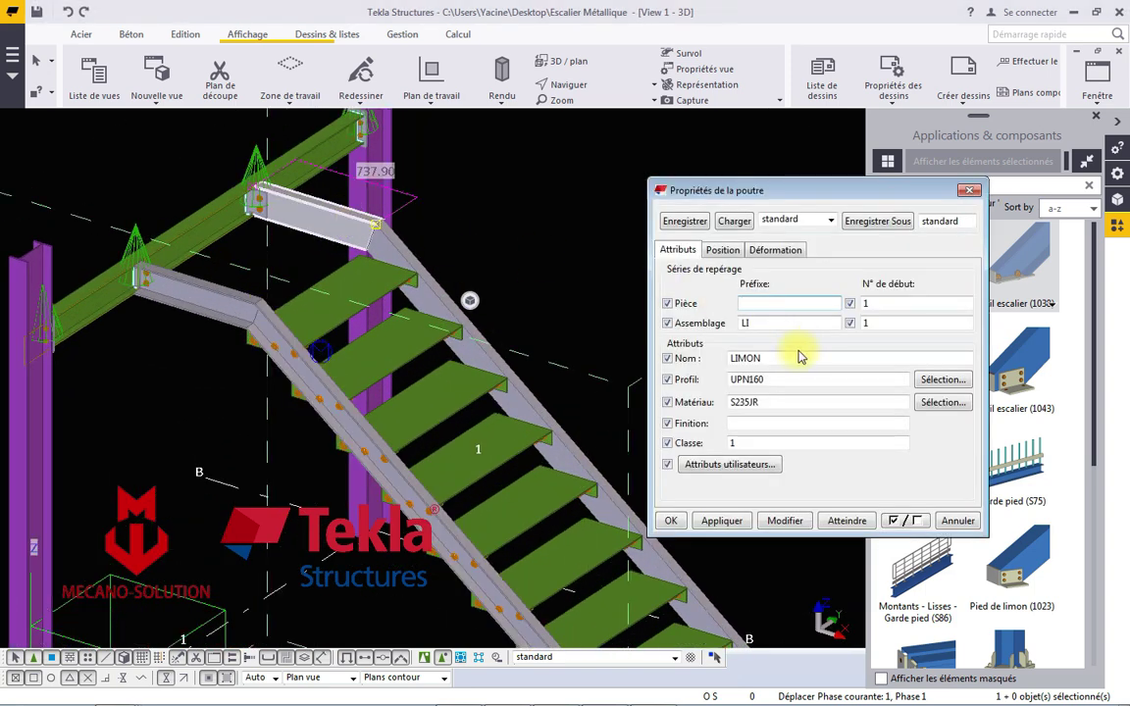
pyautogui.click(758, 359)
pyautogui.write('GAUCHE')
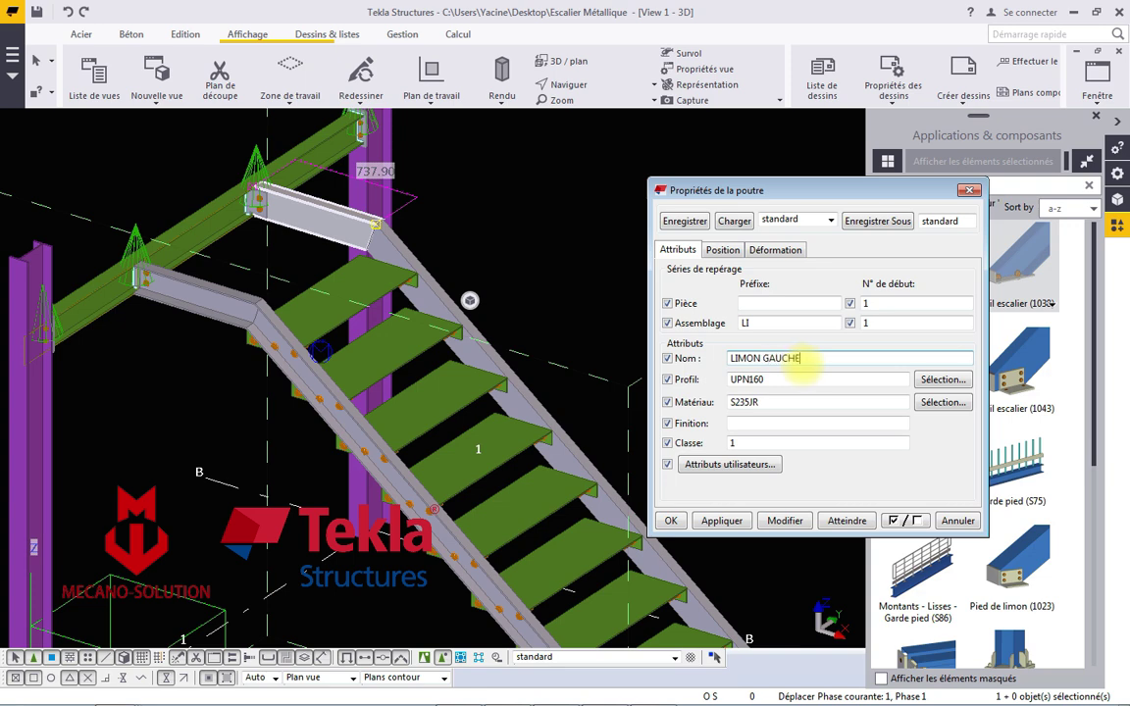
pyautogui.click(747, 323)
pyautogui.write('im G-A-')
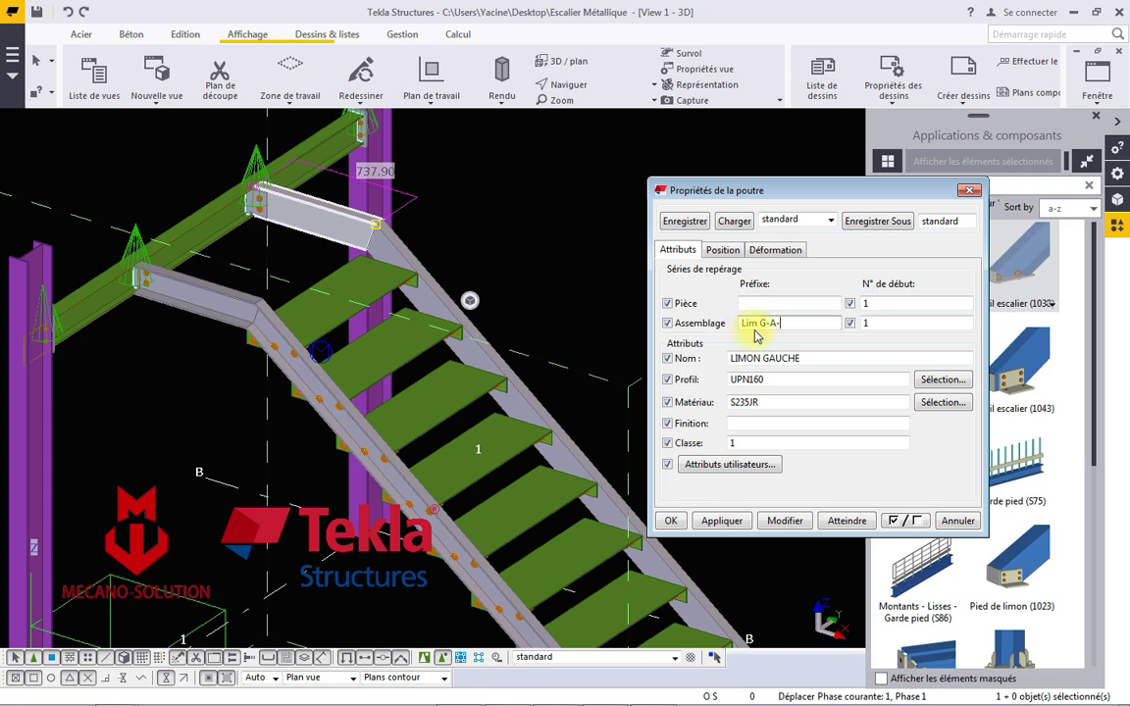
pyautogui.moveTo(767, 322); pyautogui.dragTo(735, 321)
pyautogui.rightClick(749, 323)
pyautogui.click(785, 373)
pyautogui.rightClick(763, 304)
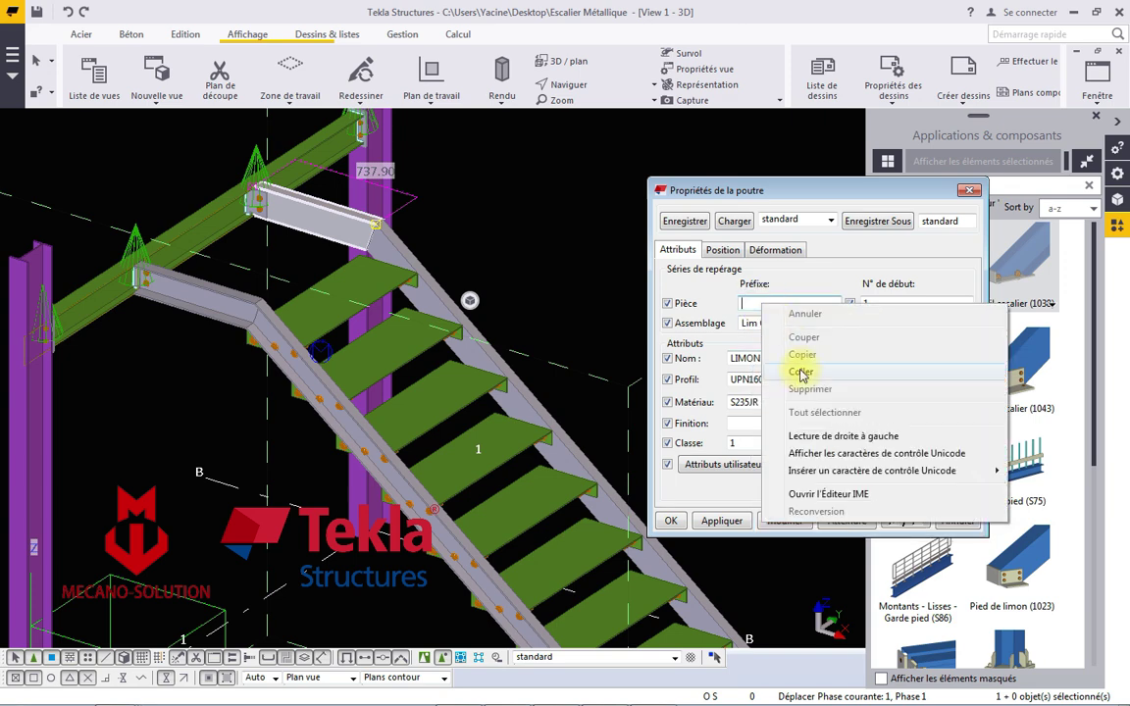
pyautogui.click(800, 374)
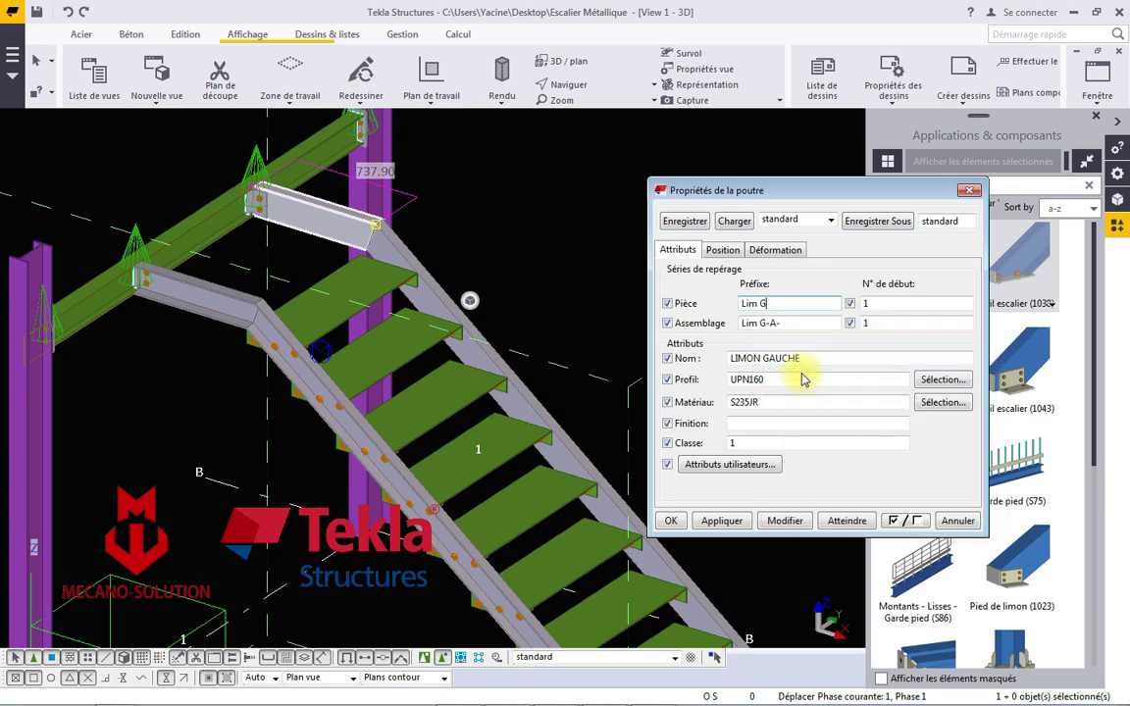
pyautogui.click(773, 521)
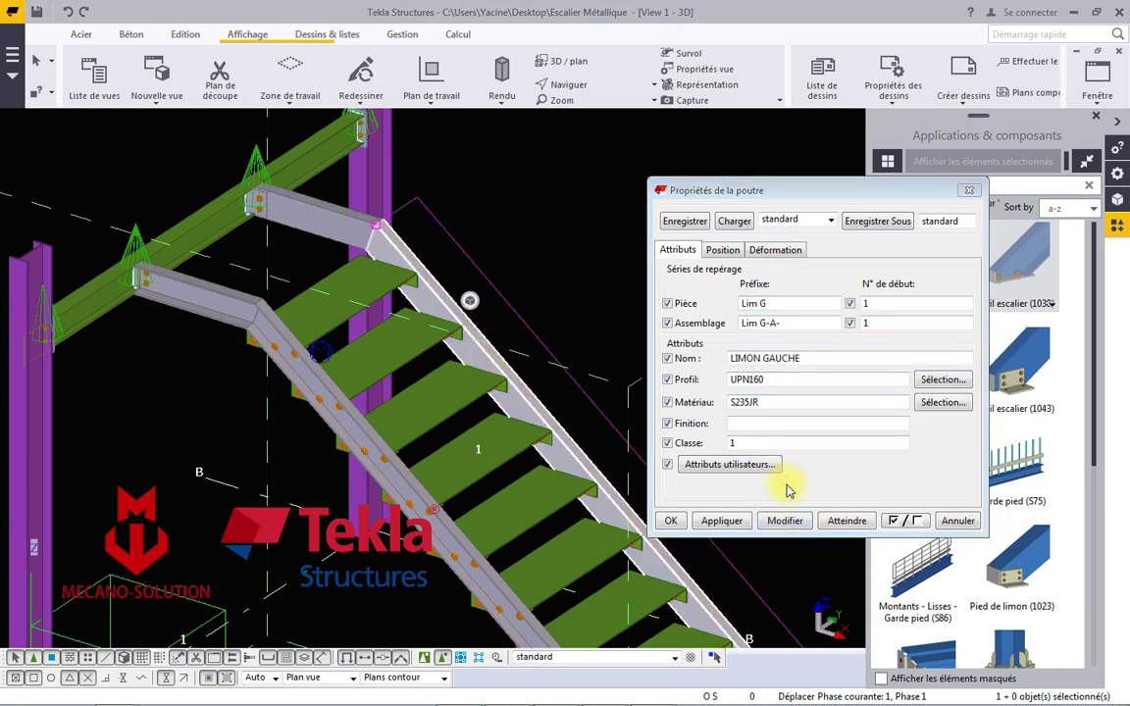
# Redraw the 3D view, fit the work area to the whole model, and hide the side panel.
pyautogui.click(671, 521)
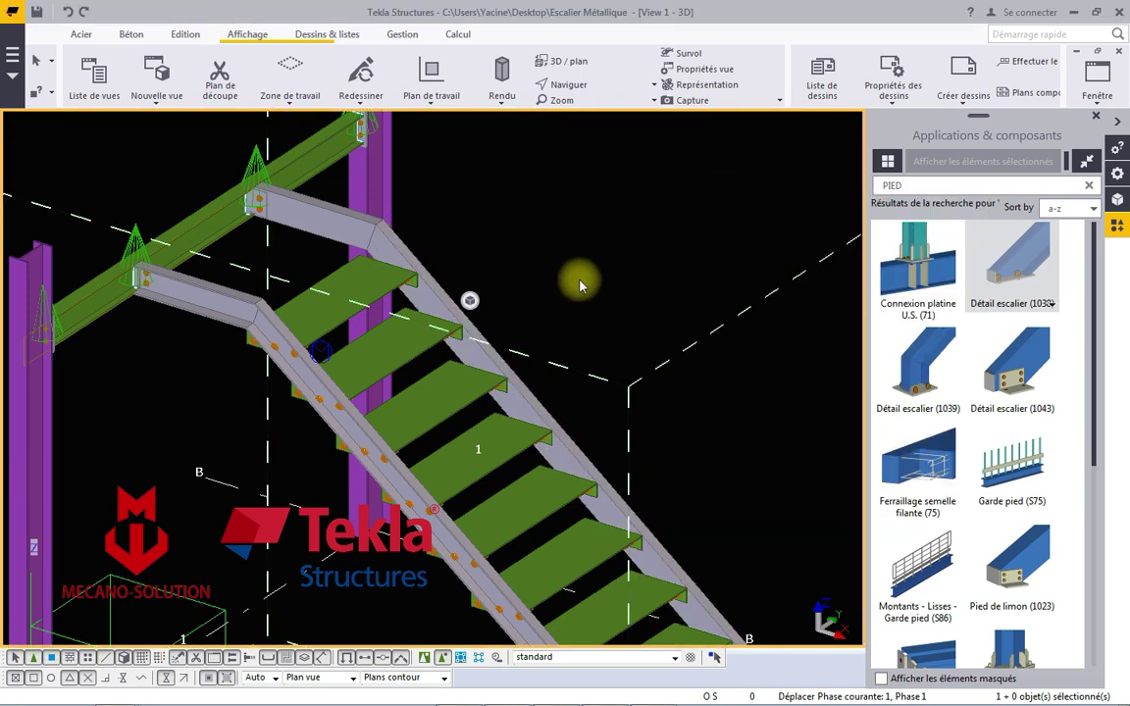
pyautogui.scroll(-3, 580, 286)
pyautogui.scroll(-2, 586, 291)
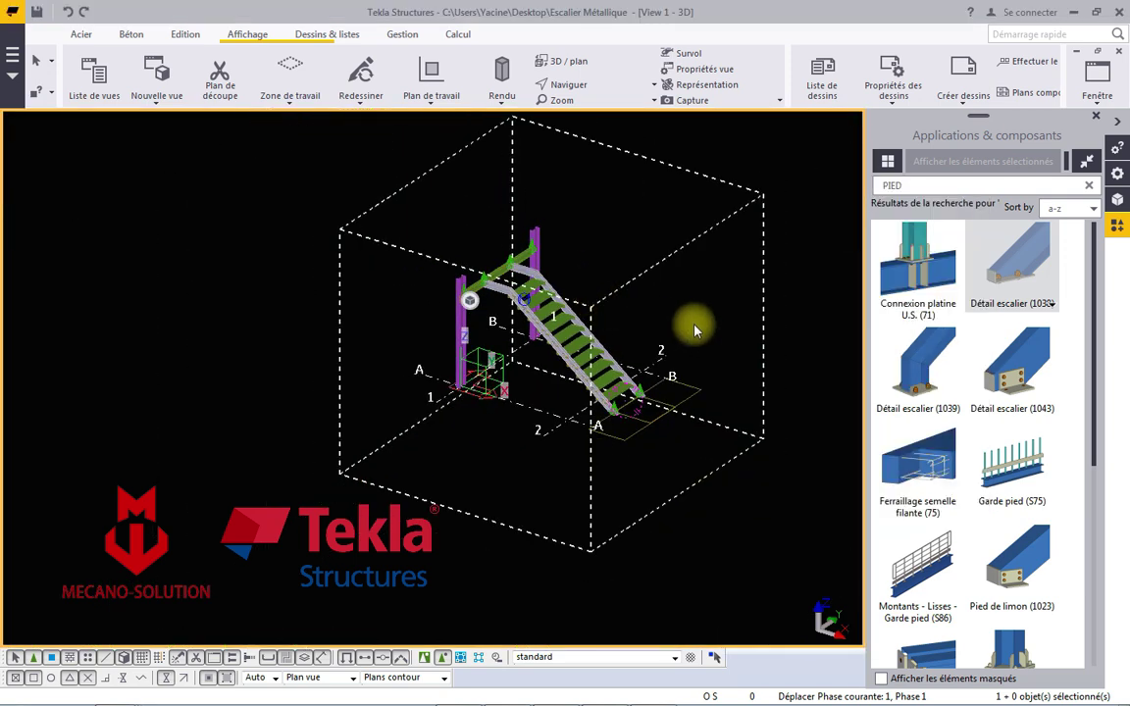
pyautogui.rightClick(576, 203)
pyautogui.click(654, 292)
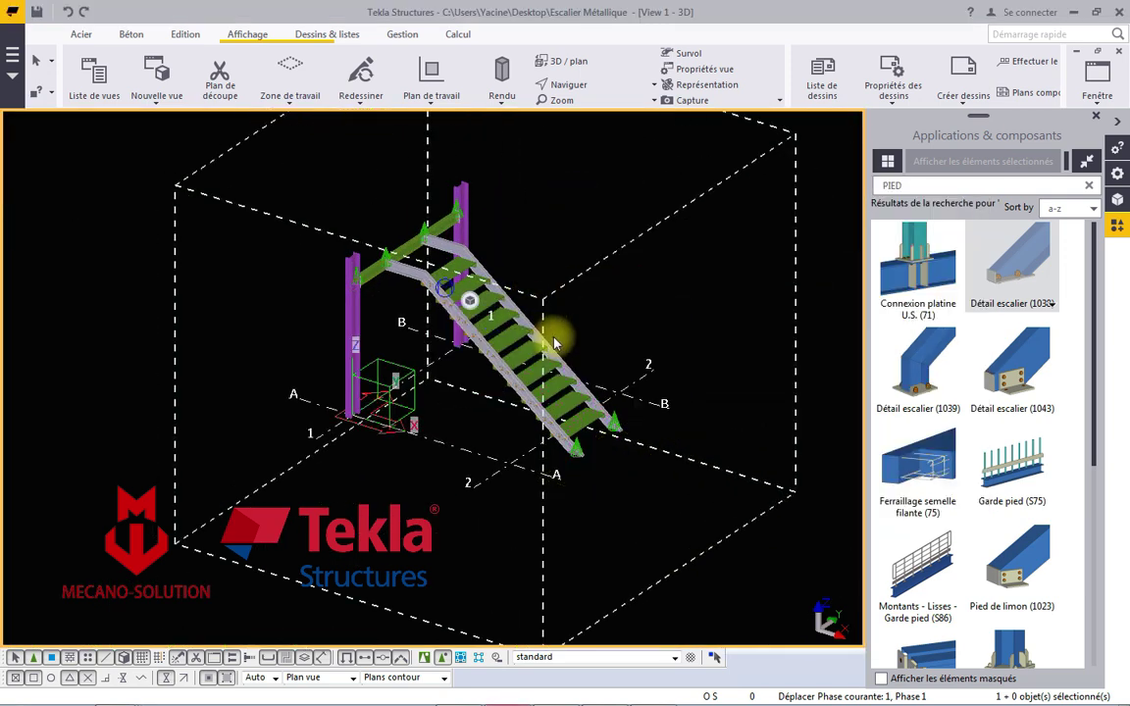
pyautogui.rightClick(491, 211)
pyautogui.click(608, 290)
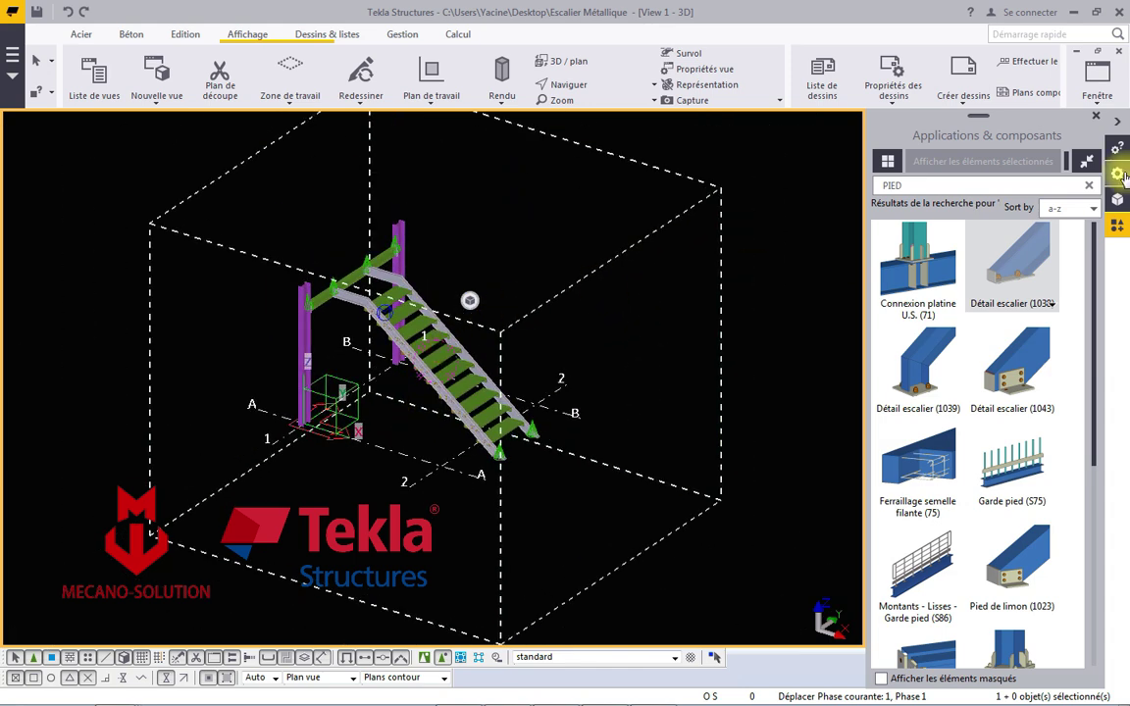
pyautogui.click(1094, 117)
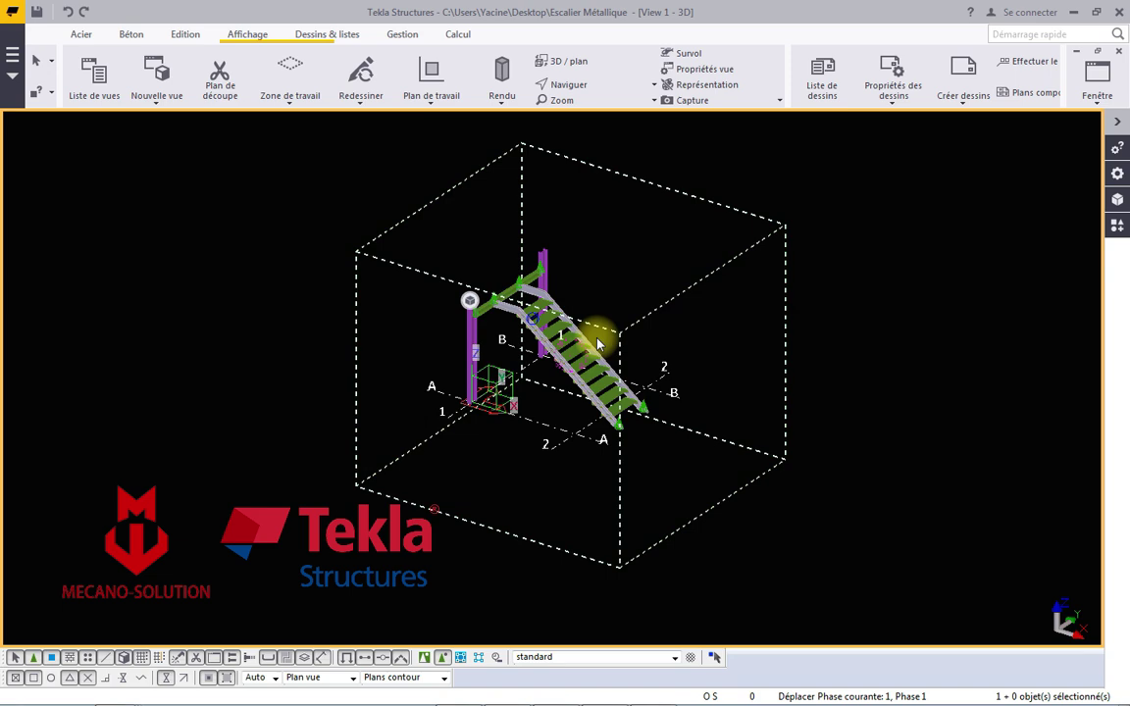
# Copy the name POTEAU from the left column's properties.
pyautogui.keyDown('ctrl'); pyautogui.moveTo(612, 338); pyautogui.dragTo(353, 287, button='middle'); pyautogui.keyUp('ctrl')
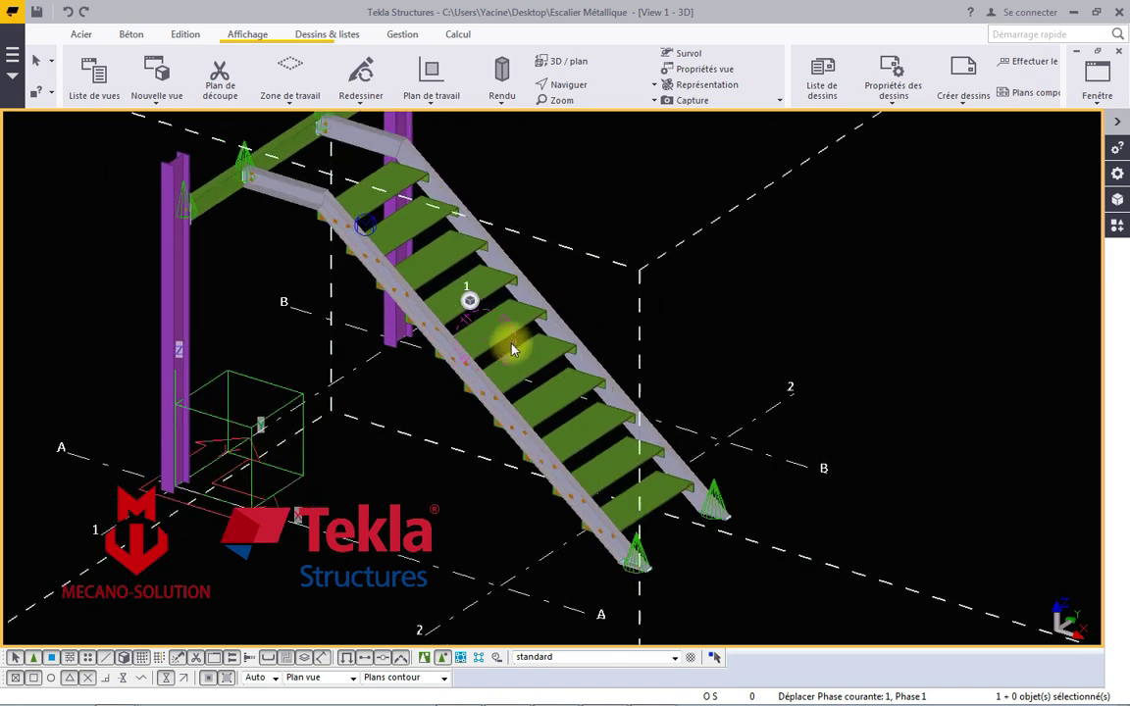
pyautogui.scroll(2, 353, 287)
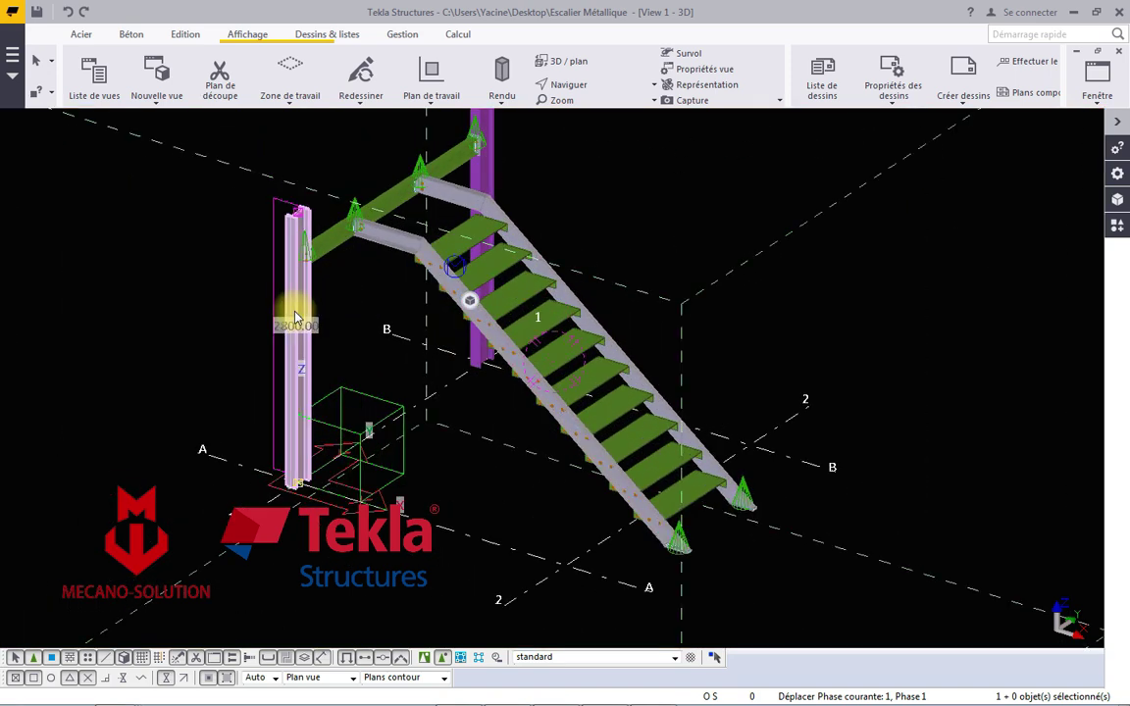
pyautogui.doubleClick(294, 319)
pyautogui.moveTo(813, 202); pyautogui.dragTo(758, 212)
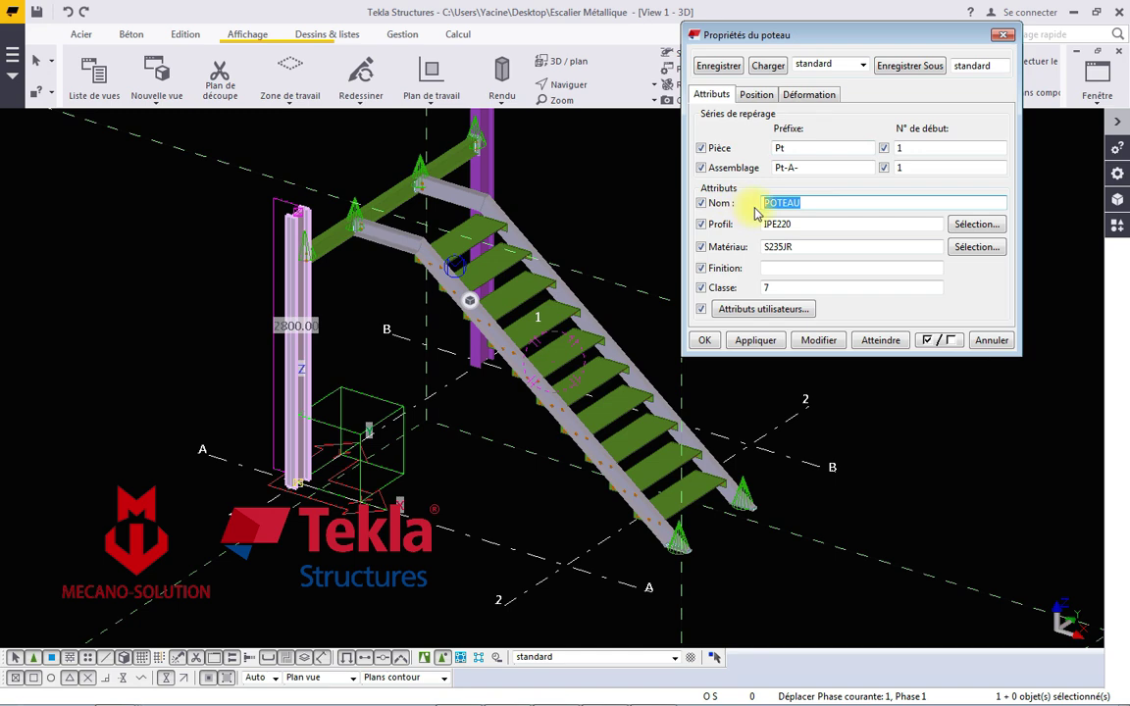
pyautogui.rightClick(771, 202)
pyautogui.click(813, 252)
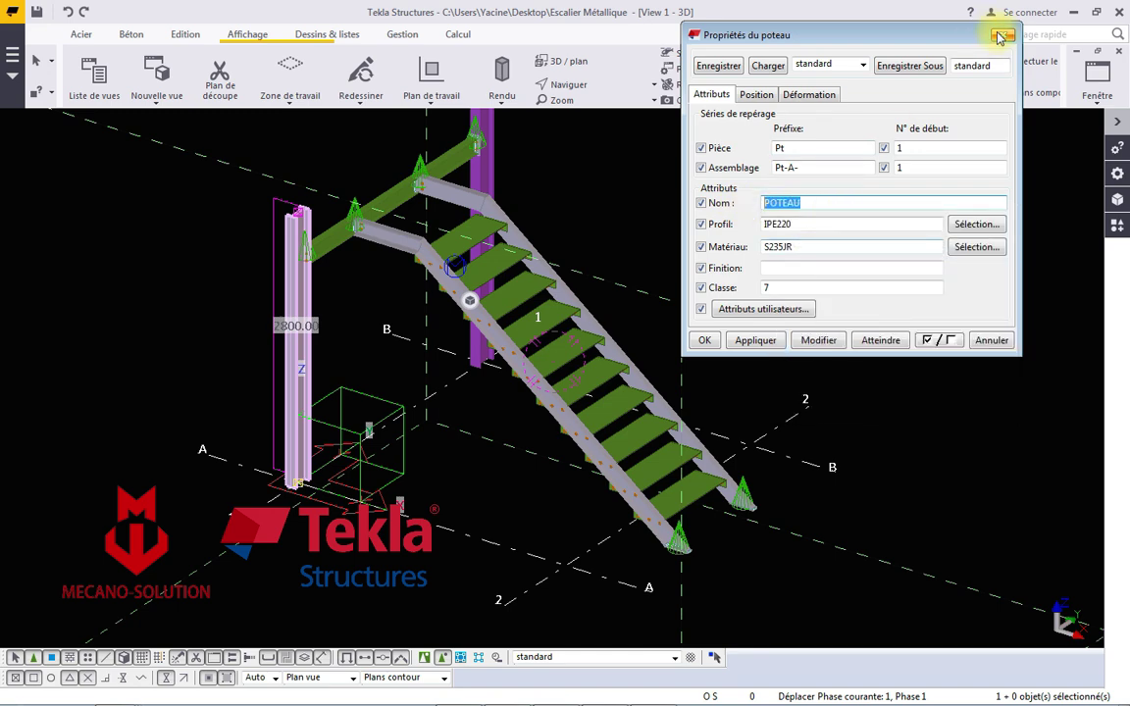
pyautogui.click(1003, 34)
# Filter the 3D view to show only parts whose name does not contain POTEAU.
pyautogui.doubleClick(910, 224)
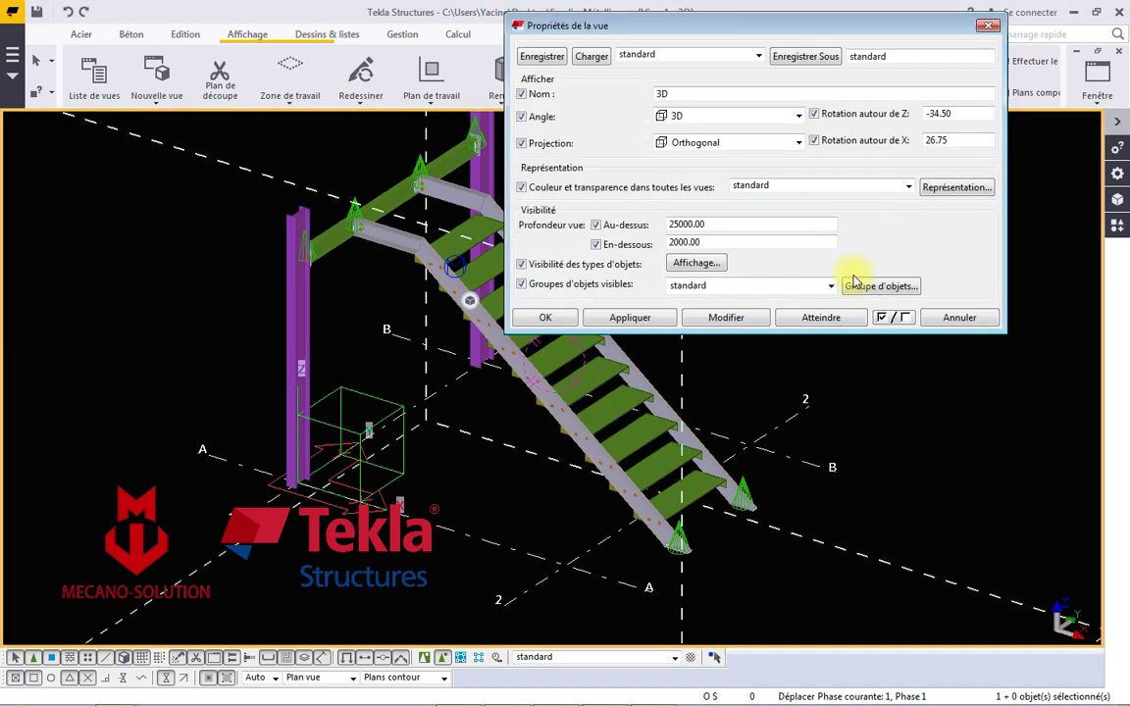
pyautogui.click(862, 288)
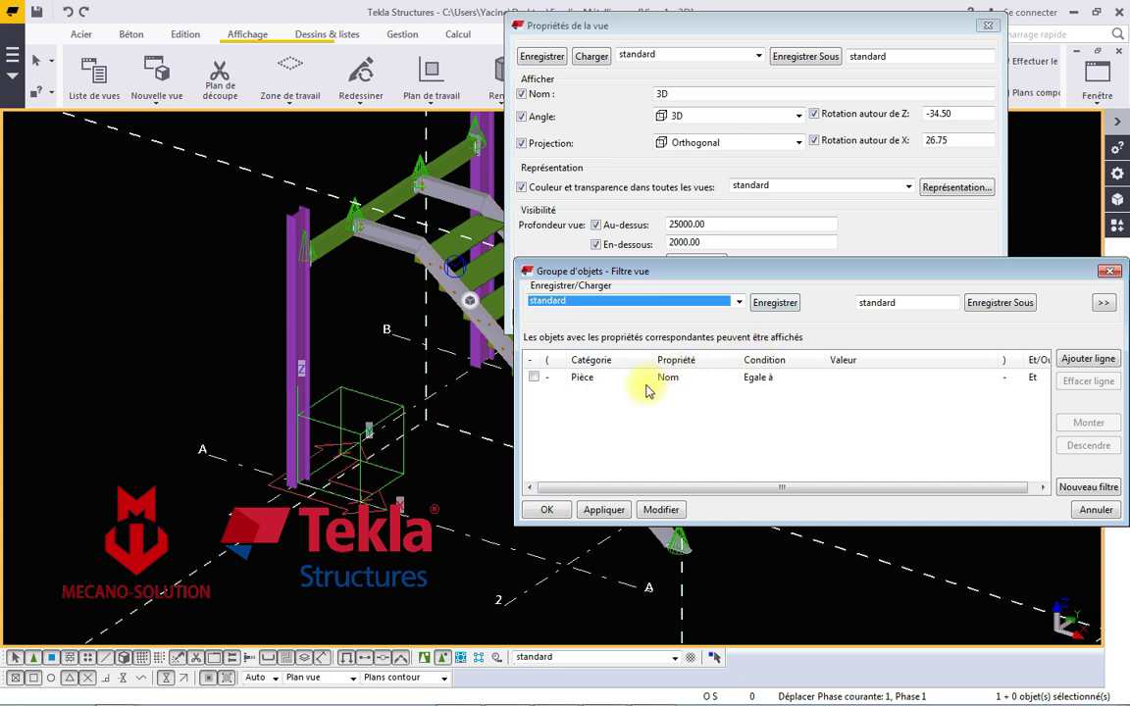
pyautogui.click(853, 380)
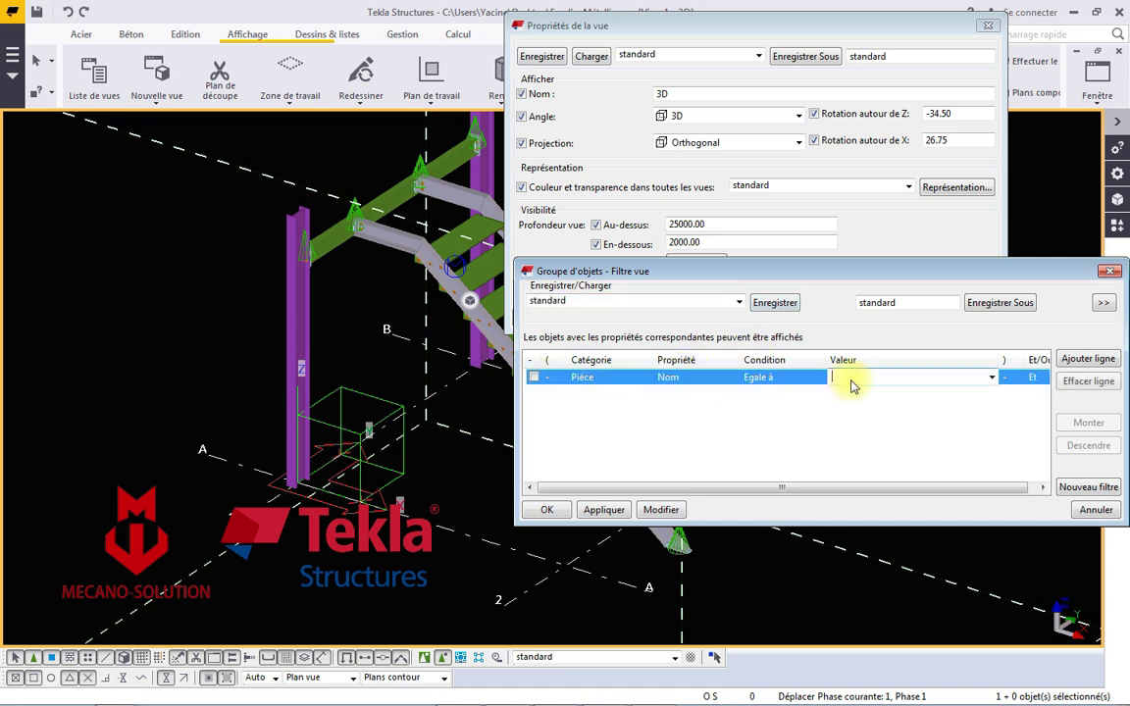
pyautogui.rightClick(852, 383)
pyautogui.click(888, 448)
pyautogui.click(802, 381)
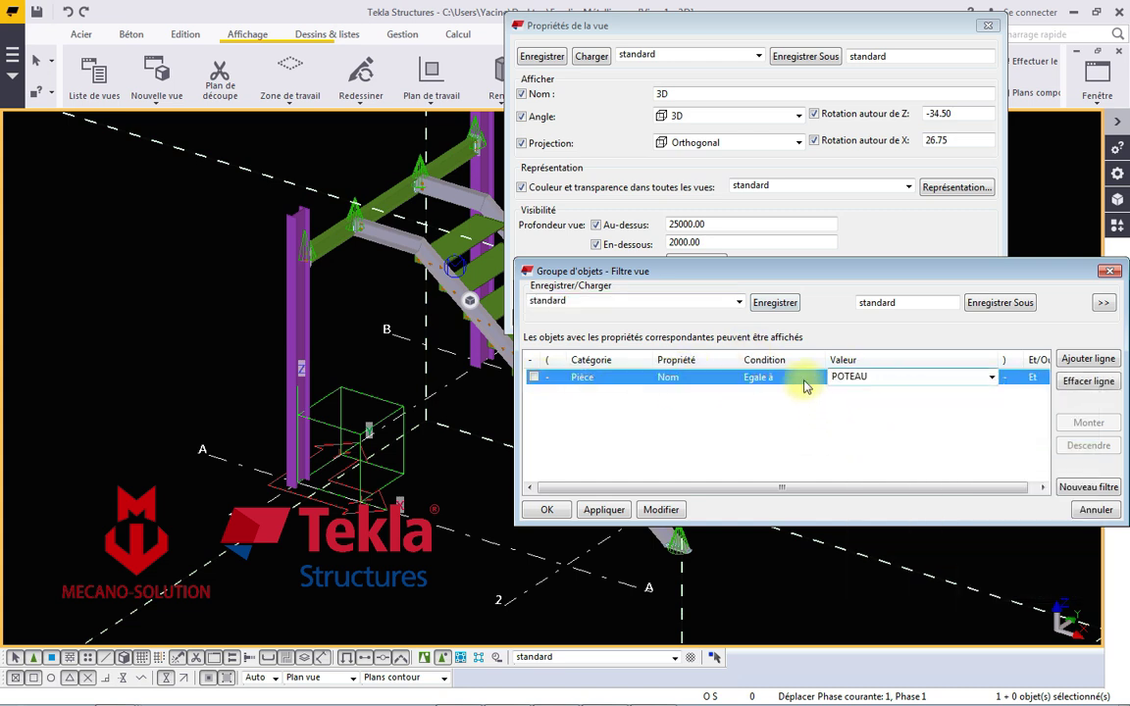
pyautogui.click(806, 379)
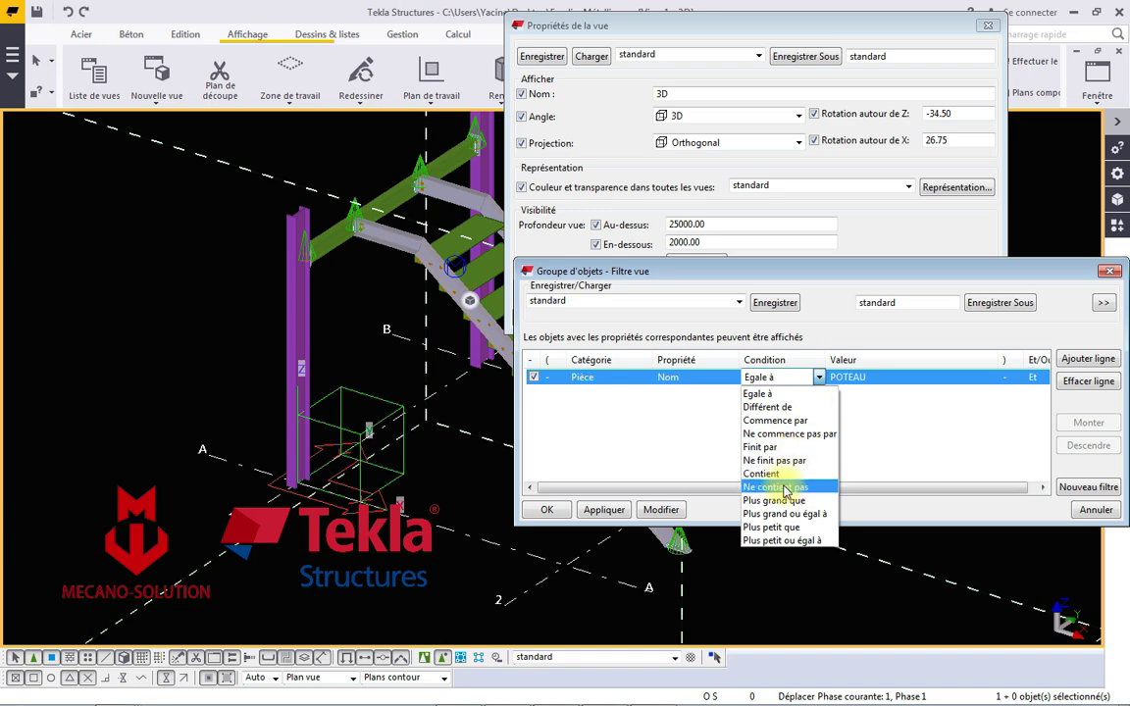
pyautogui.click(788, 493)
pyautogui.click(533, 378)
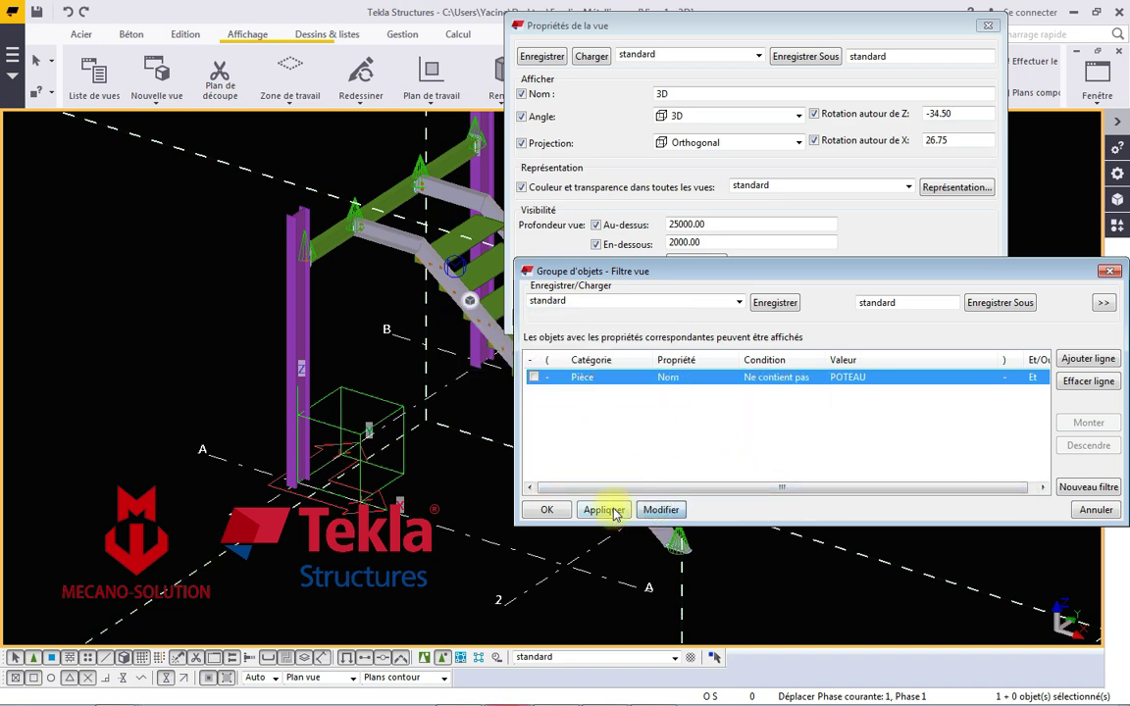
pyautogui.click(548, 510)
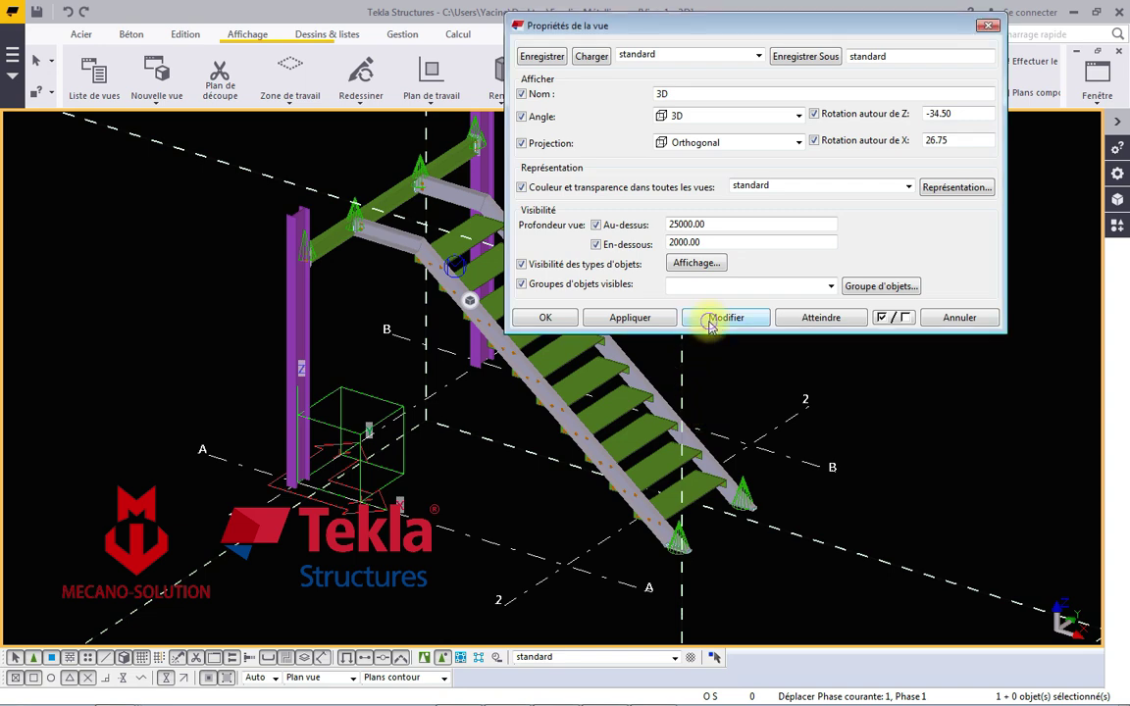
pyautogui.click(530, 317)
# Copy the name TRAVERSE from the top cross beam's properties.
pyautogui.scroll(2, 362, 233)
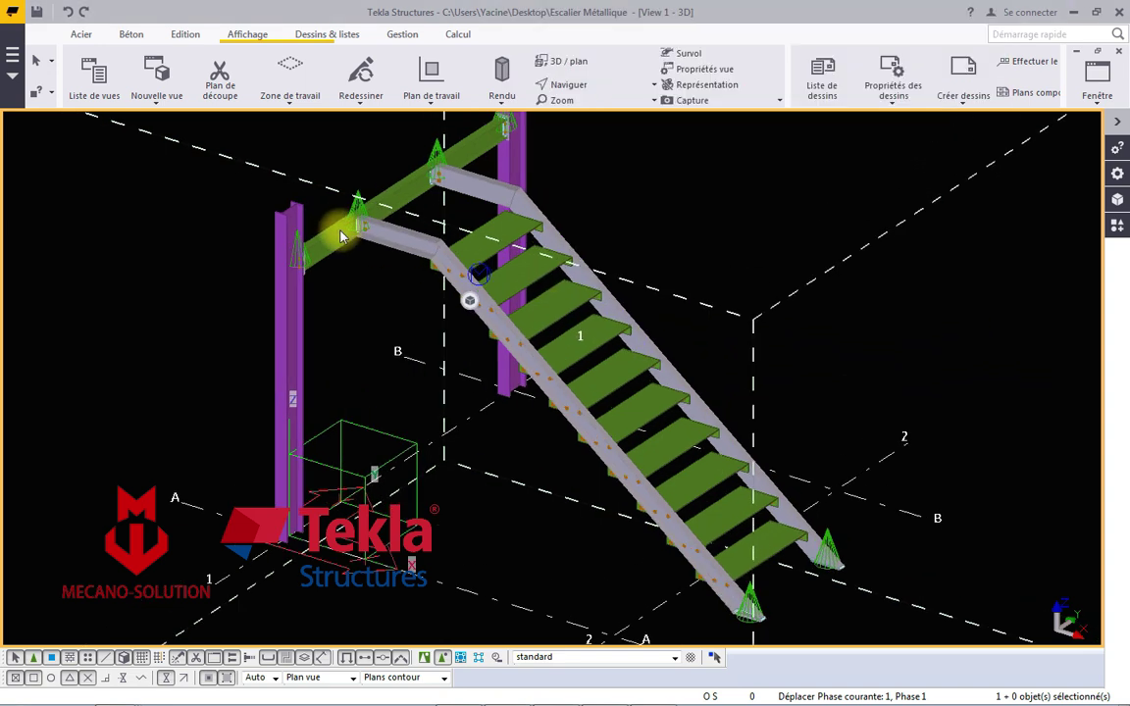
pyautogui.scroll(1, 341, 233)
pyautogui.doubleClick(338, 235)
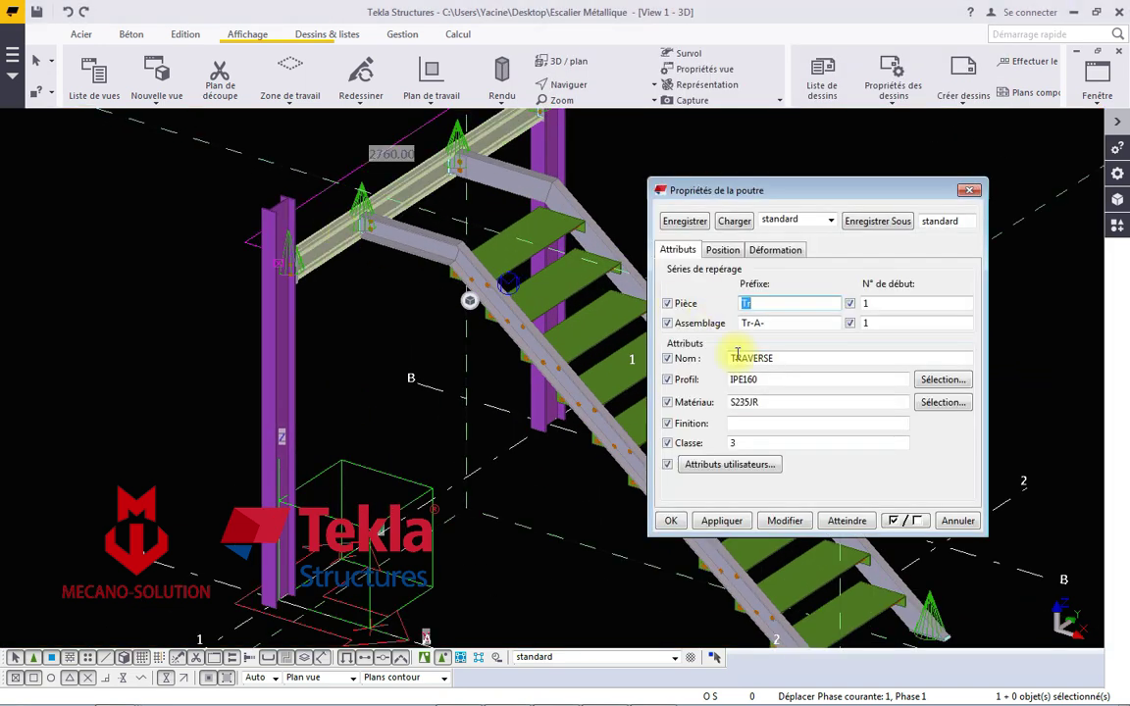
pyautogui.moveTo(777, 358); pyautogui.dragTo(716, 359)
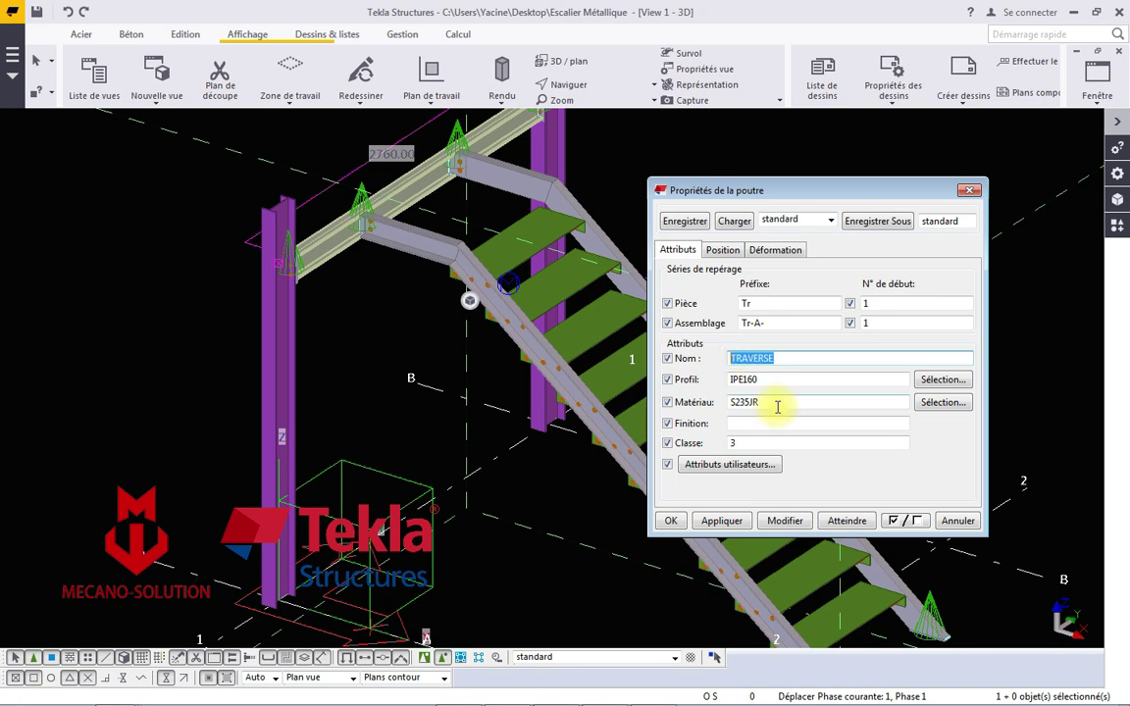
pyautogui.rightClick(767, 360)
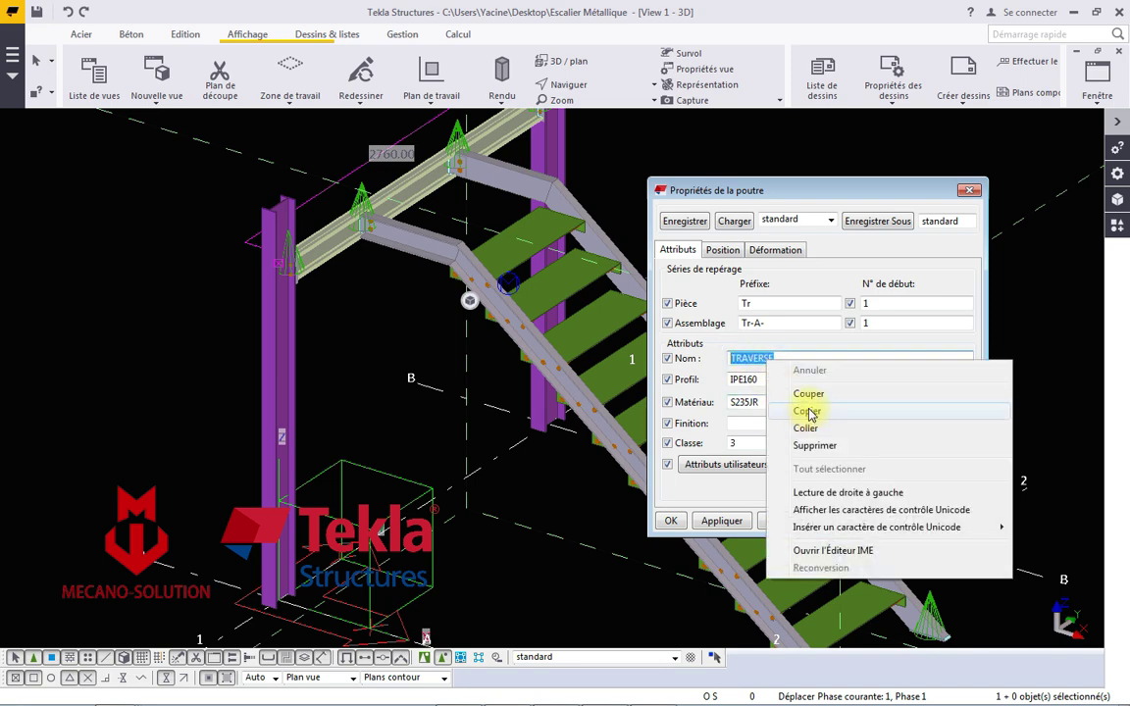
pyautogui.click(844, 412)
pyautogui.click(969, 190)
# Add a filter row excluding part names containing TRAVERSE and apply it to the view.
pyautogui.doubleClick(797, 173)
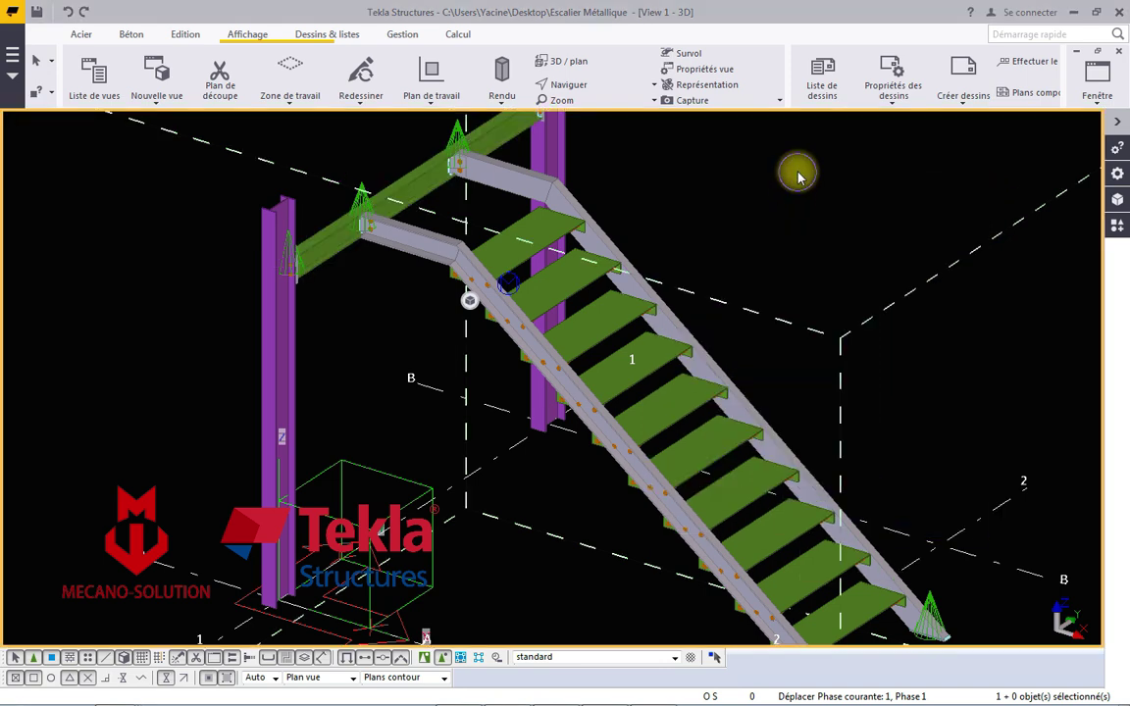
pyautogui.click(865, 287)
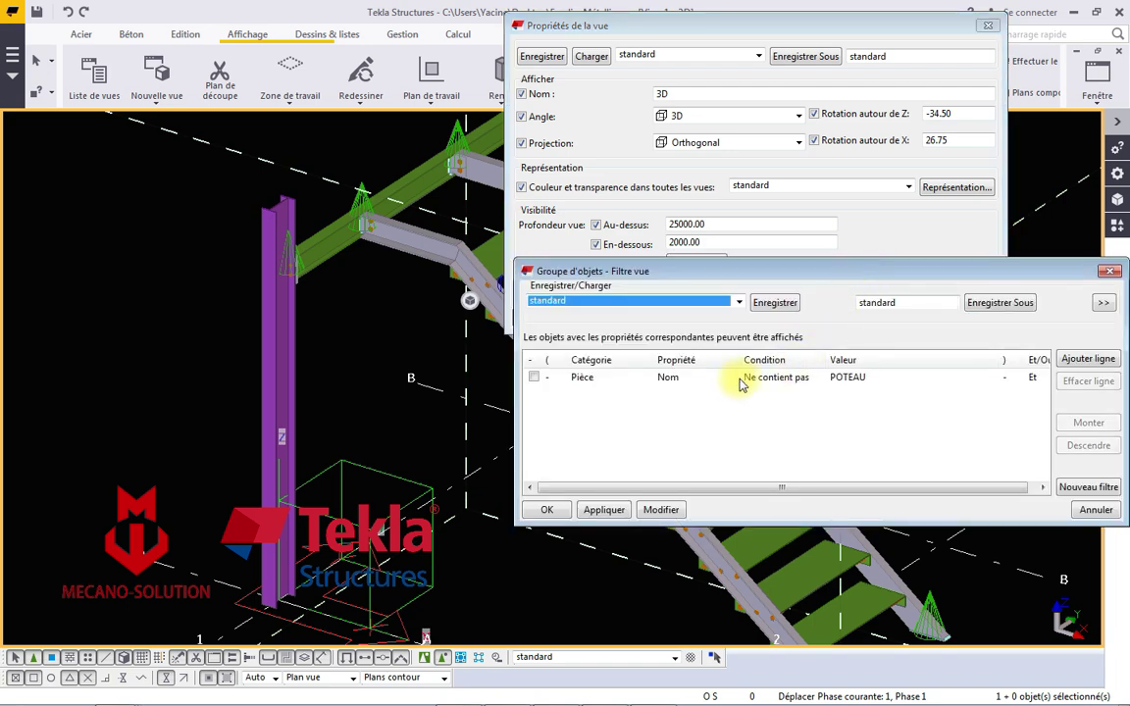
pyautogui.click(1074, 361)
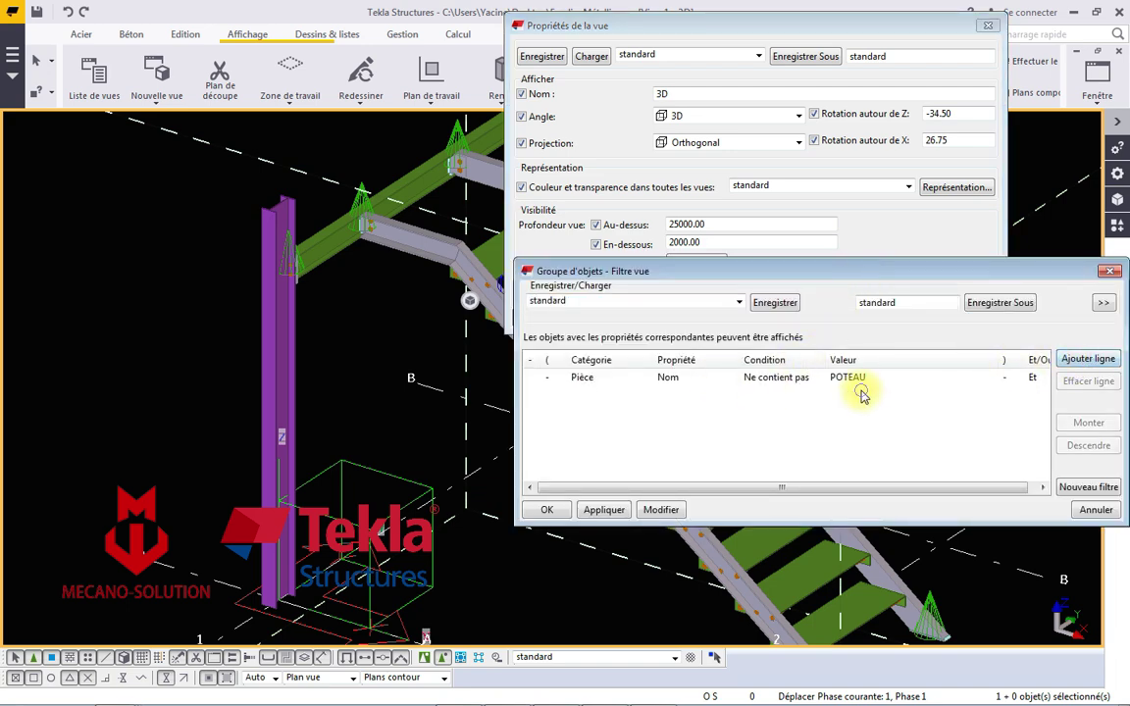
pyautogui.click(868, 392)
pyautogui.rightClick(863, 396)
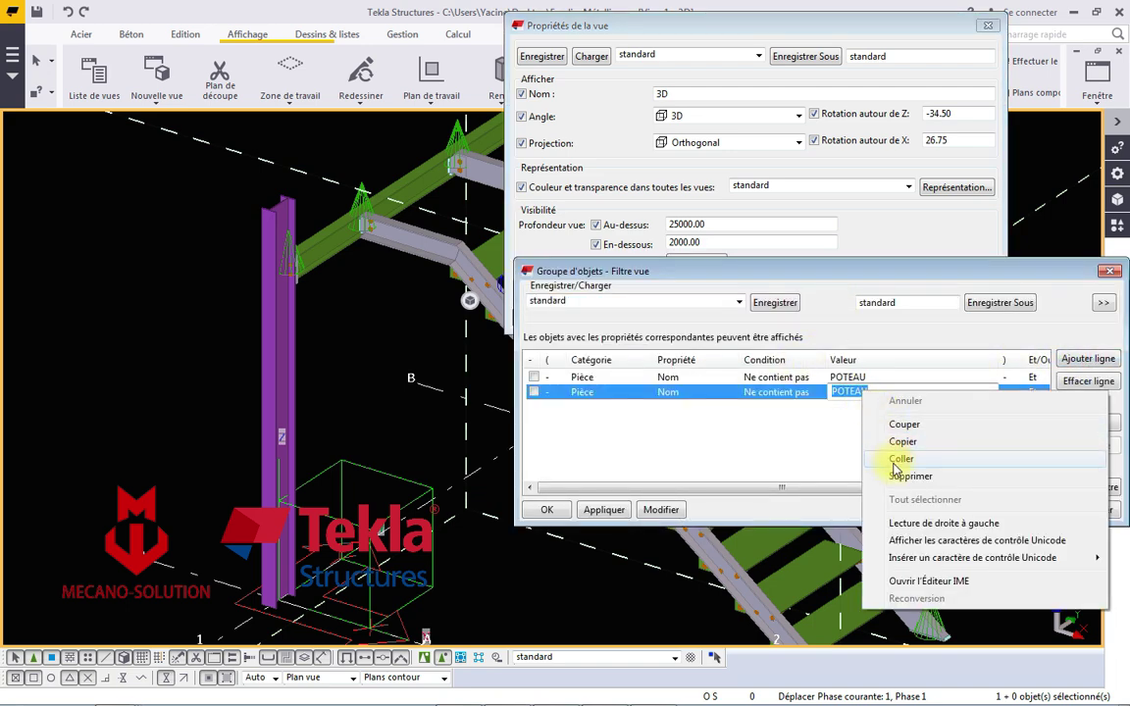
pyautogui.click(934, 457)
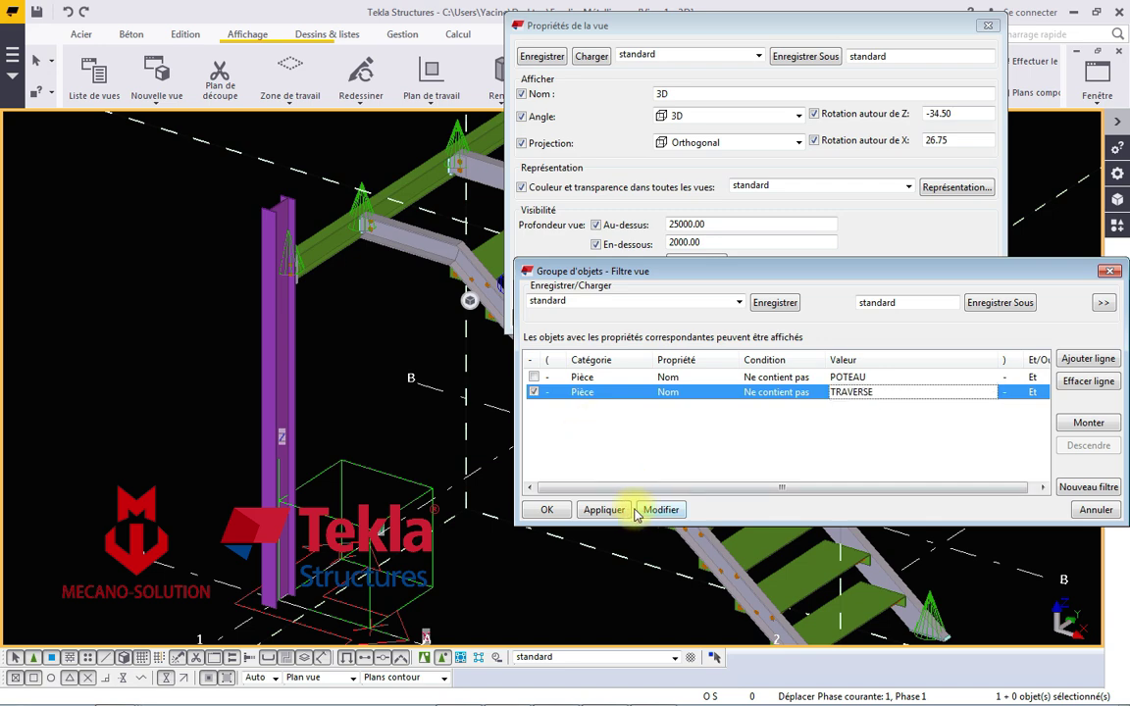
pyautogui.click(533, 393)
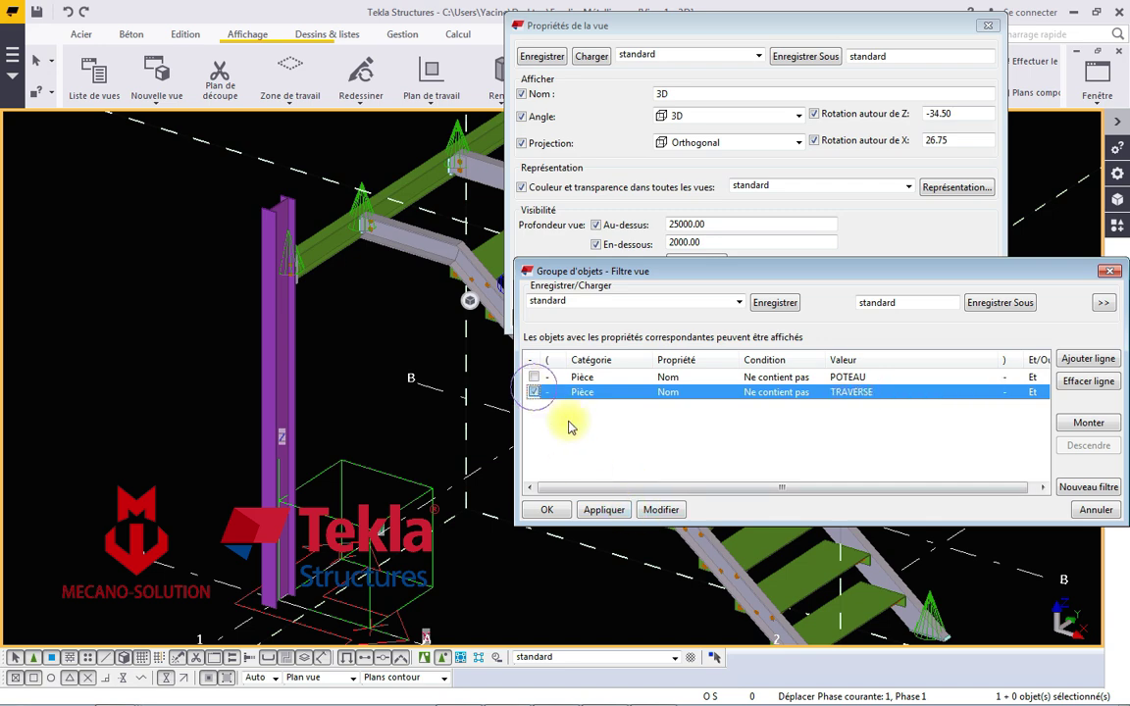
pyautogui.click(655, 509)
pyautogui.click(546, 509)
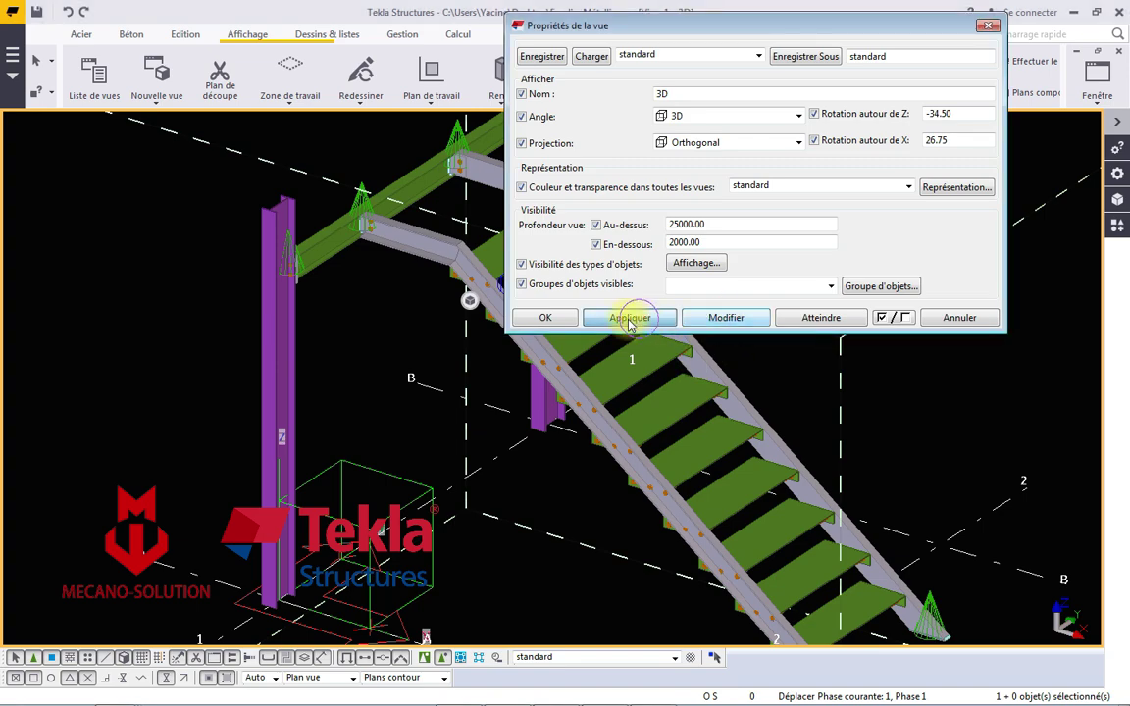
# Close the view properties and copy the end plate's name PLATINE.
pyautogui.click(549, 317)
pyautogui.scroll(-3, 444, 361)
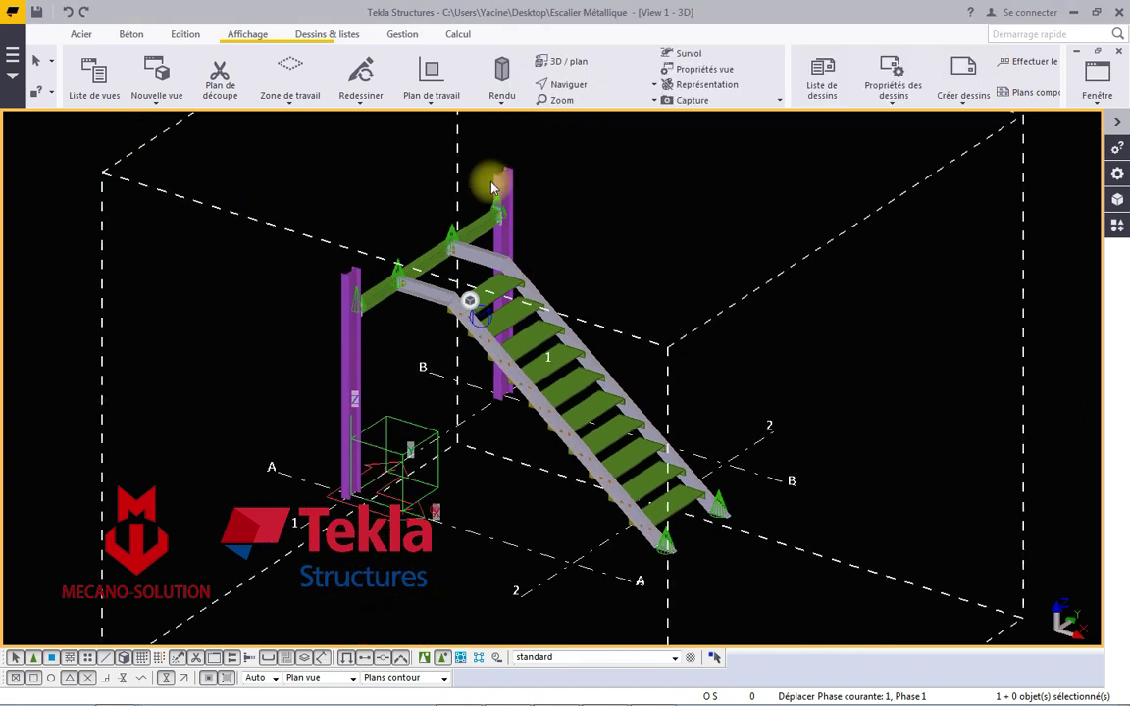
pyautogui.scroll(3, 492, 196)
pyautogui.scroll(3, 481, 236)
pyautogui.scroll(3, 469, 263)
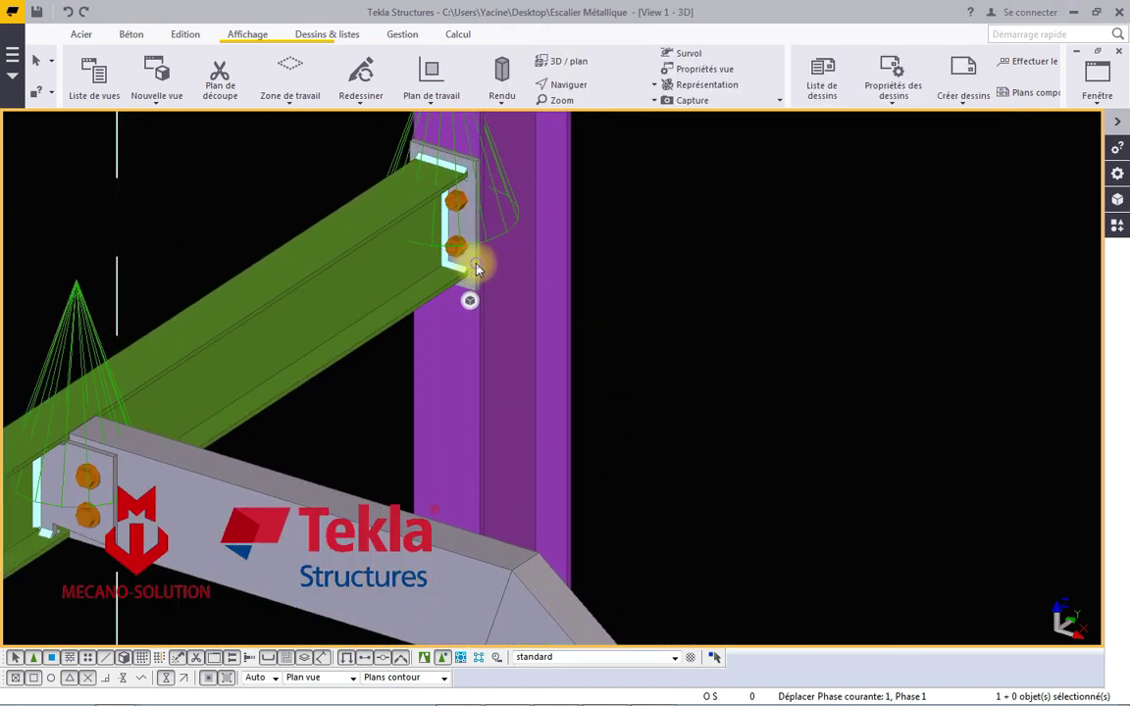
pyautogui.doubleClick(469, 267)
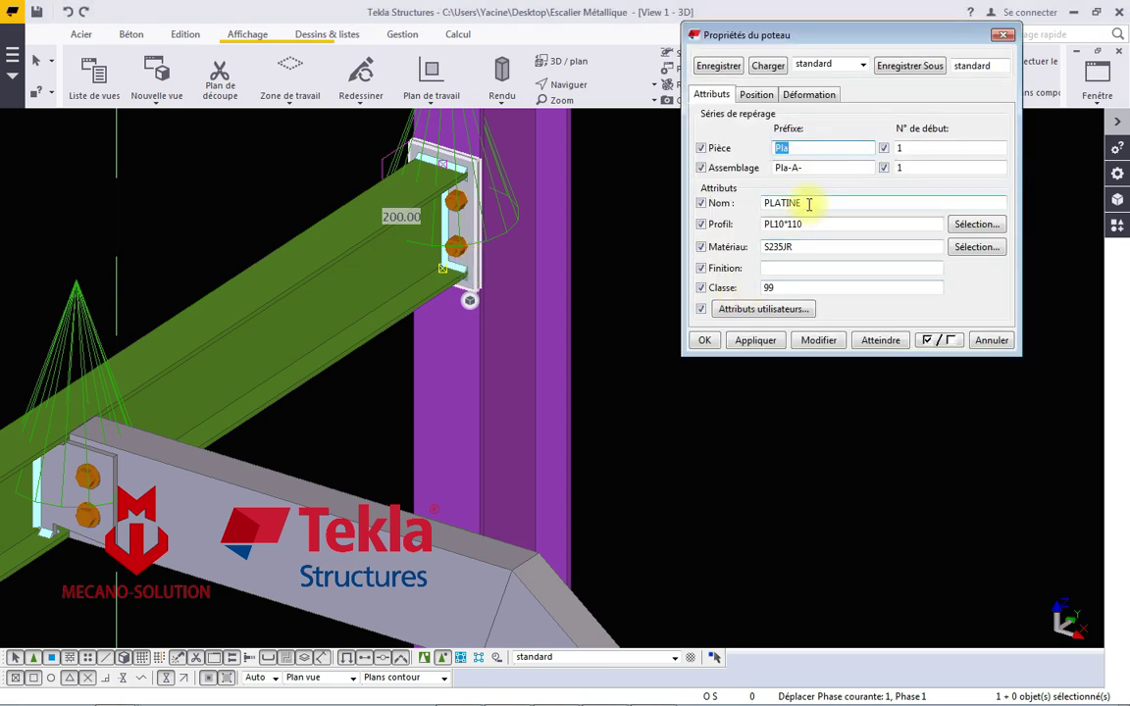
pyautogui.moveTo(813, 203); pyautogui.dragTo(751, 201)
pyautogui.rightClick(801, 202)
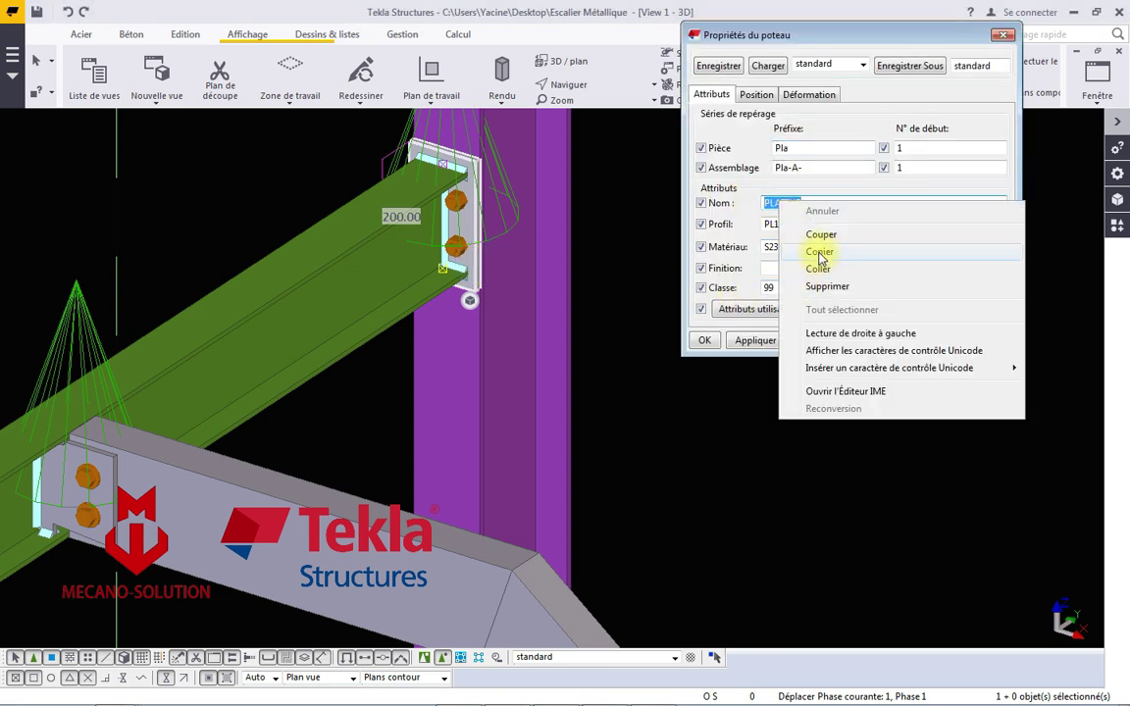
pyautogui.click(820, 252)
pyautogui.click(1007, 37)
# Add a third filter rule excluding part names containing PLATINE.
pyautogui.scroll(-5, 837, 181)
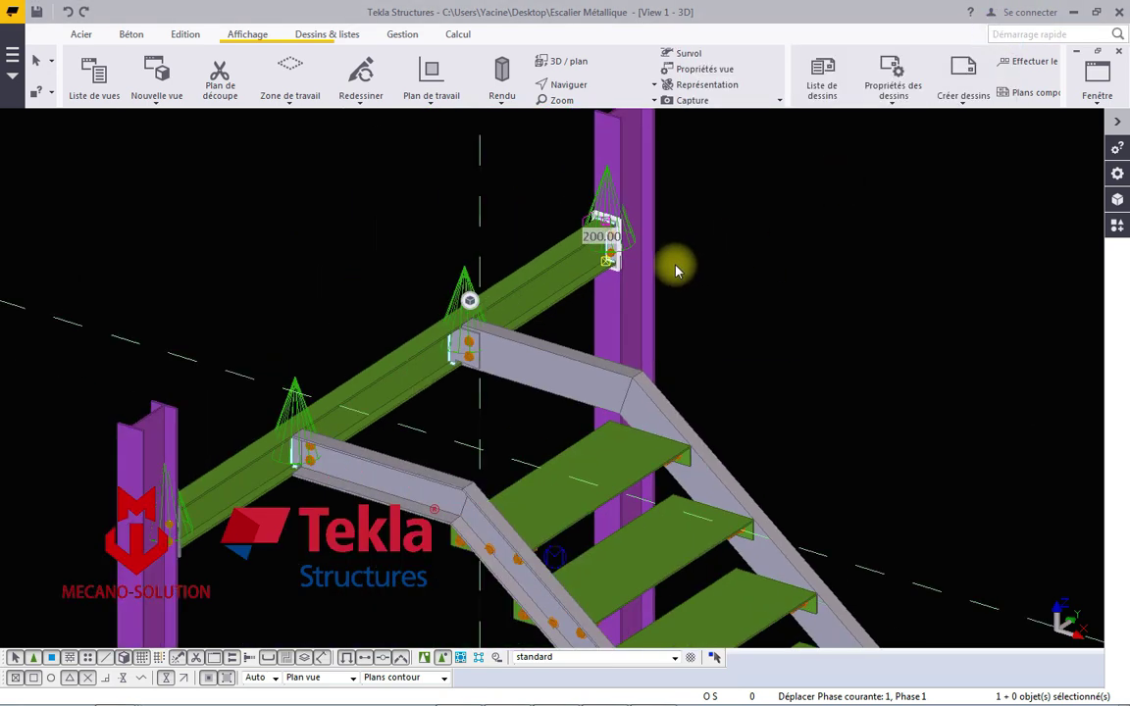
pyautogui.scroll(-3, 676, 261)
pyautogui.scroll(-2, 794, 252)
pyautogui.doubleClick(792, 251)
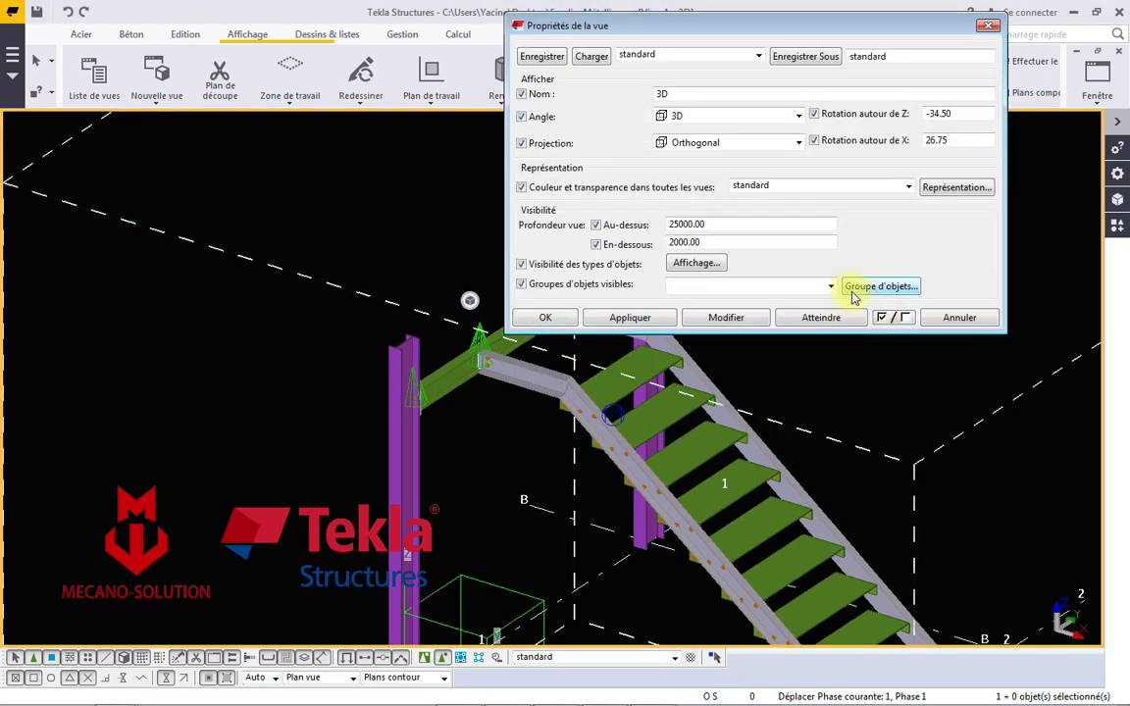
pyautogui.click(841, 285)
pyautogui.click(1088, 359)
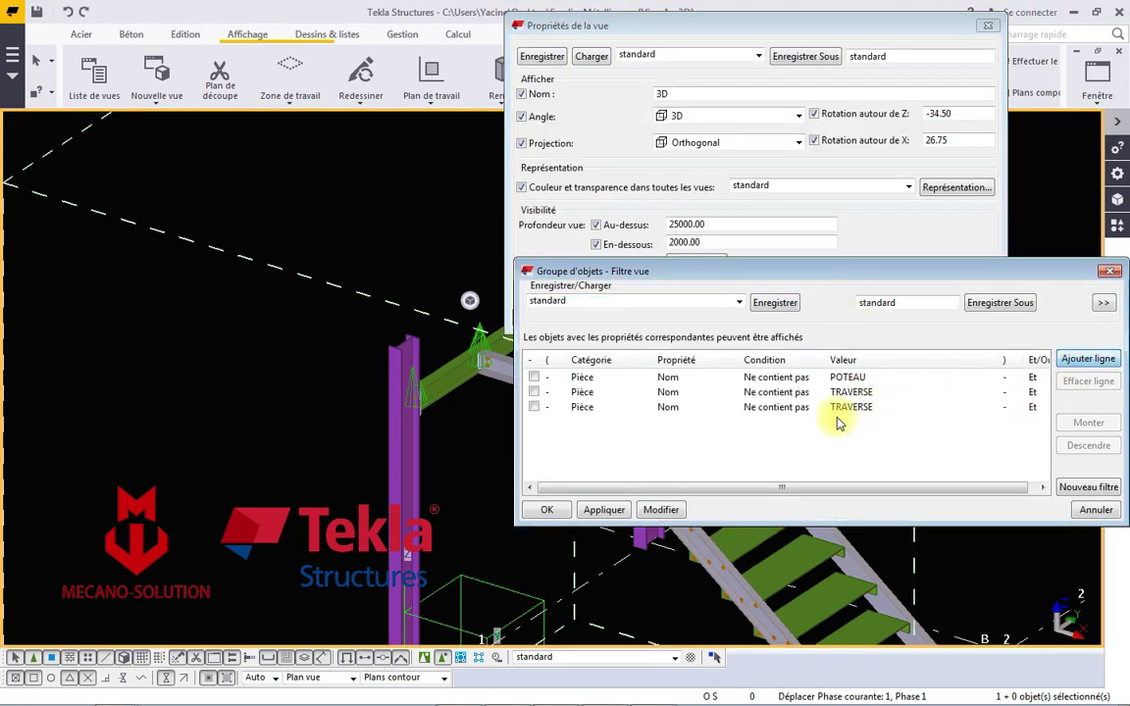
pyautogui.click(863, 407)
pyautogui.rightClick(869, 407)
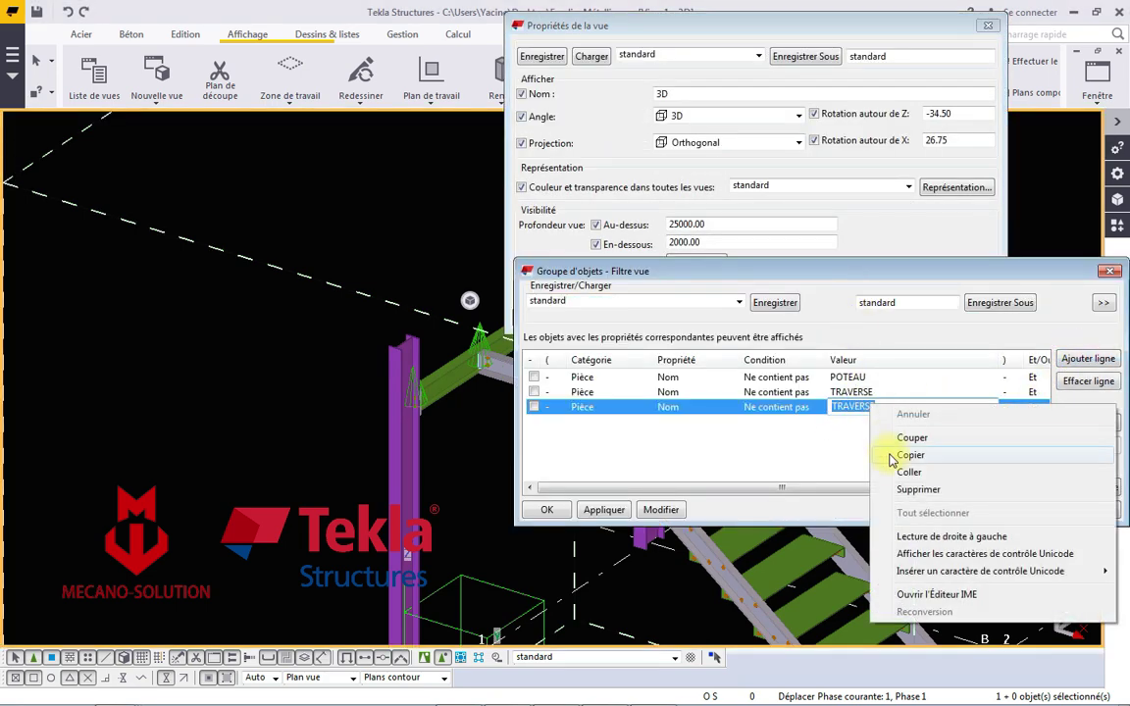
pyautogui.click(903, 468)
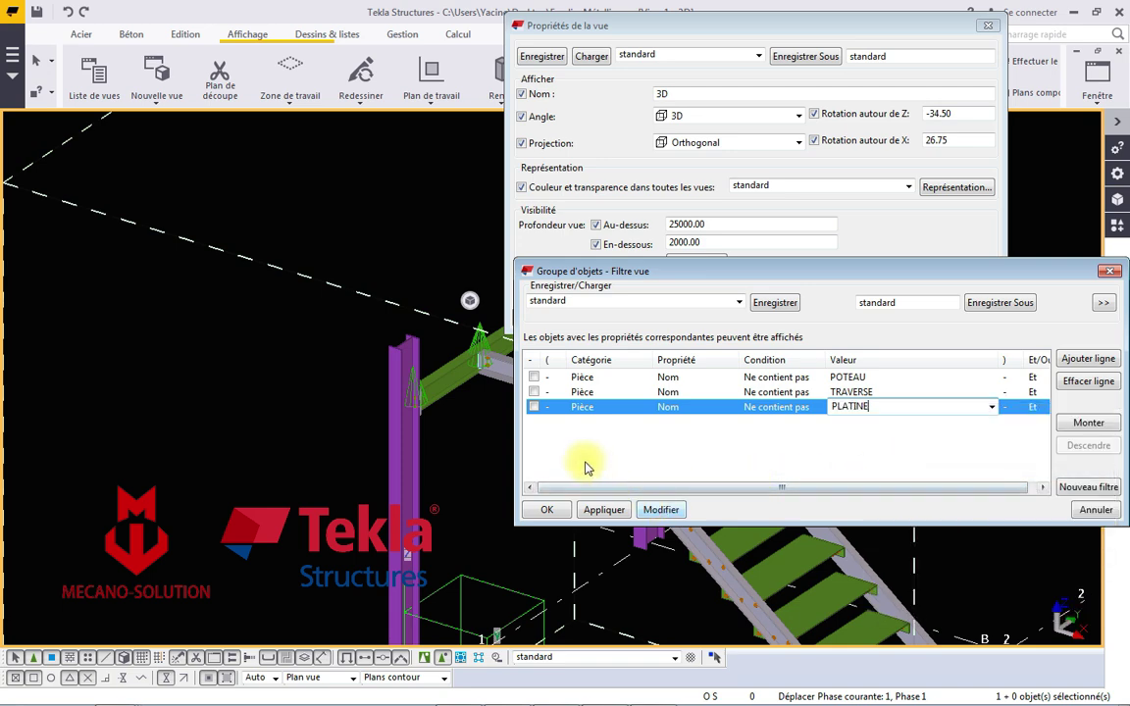
pyautogui.click(660, 508)
pyautogui.click(533, 406)
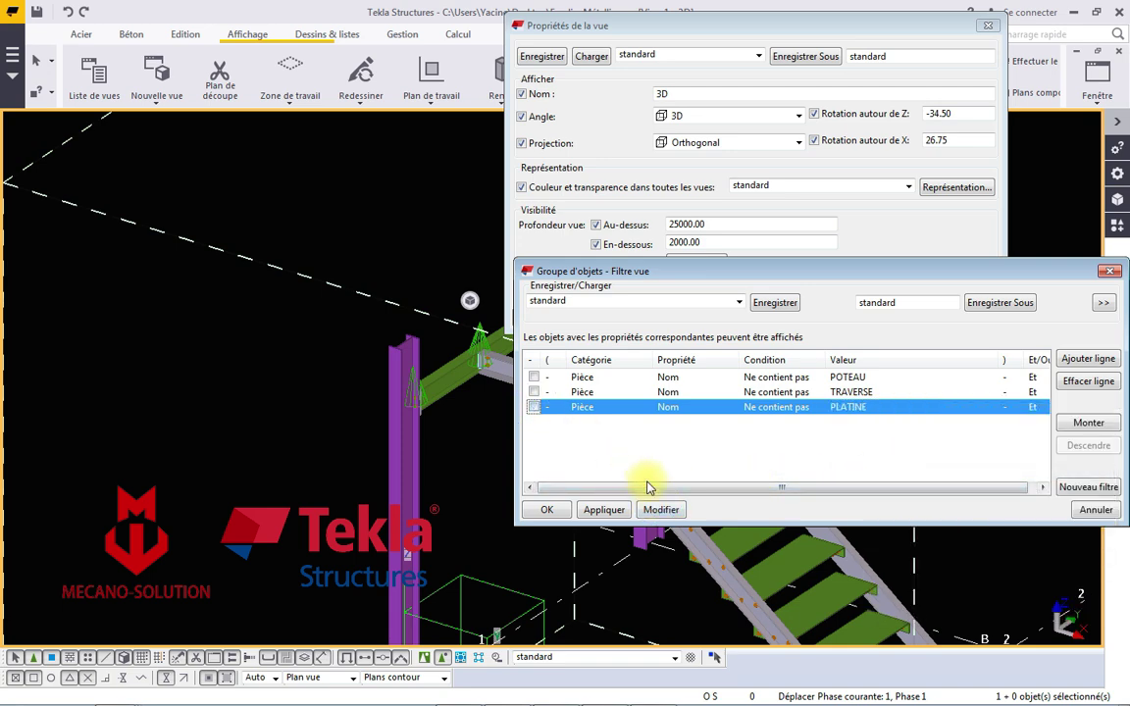
# Apply the updated filter and view settings, then reopen the 3D view properties.
pyautogui.click(660, 509)
pyautogui.click(598, 510)
pyautogui.click(546, 509)
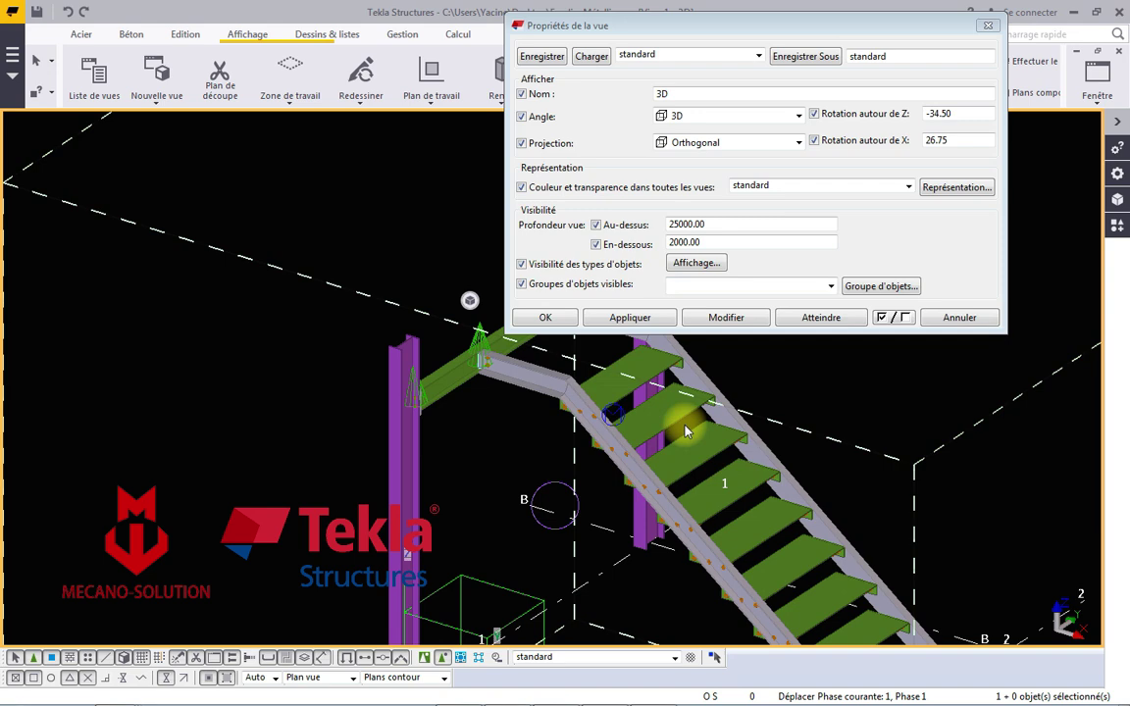
pyautogui.click(643, 317)
pyautogui.click(545, 317)
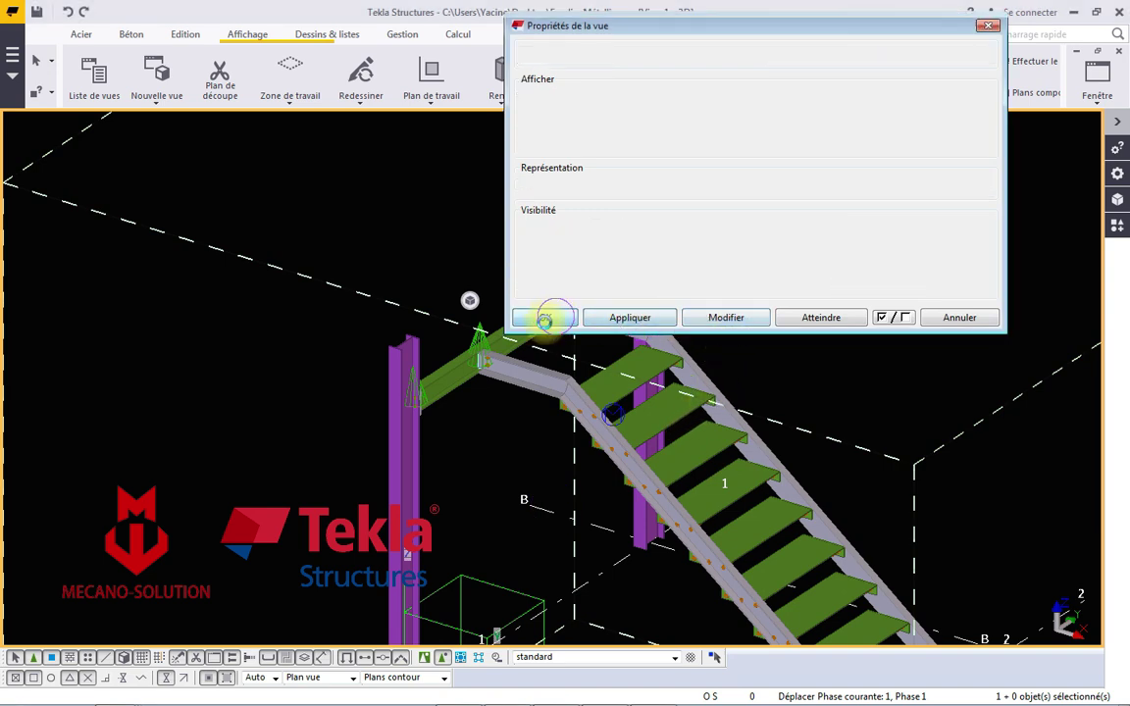
pyautogui.doubleClick(961, 253)
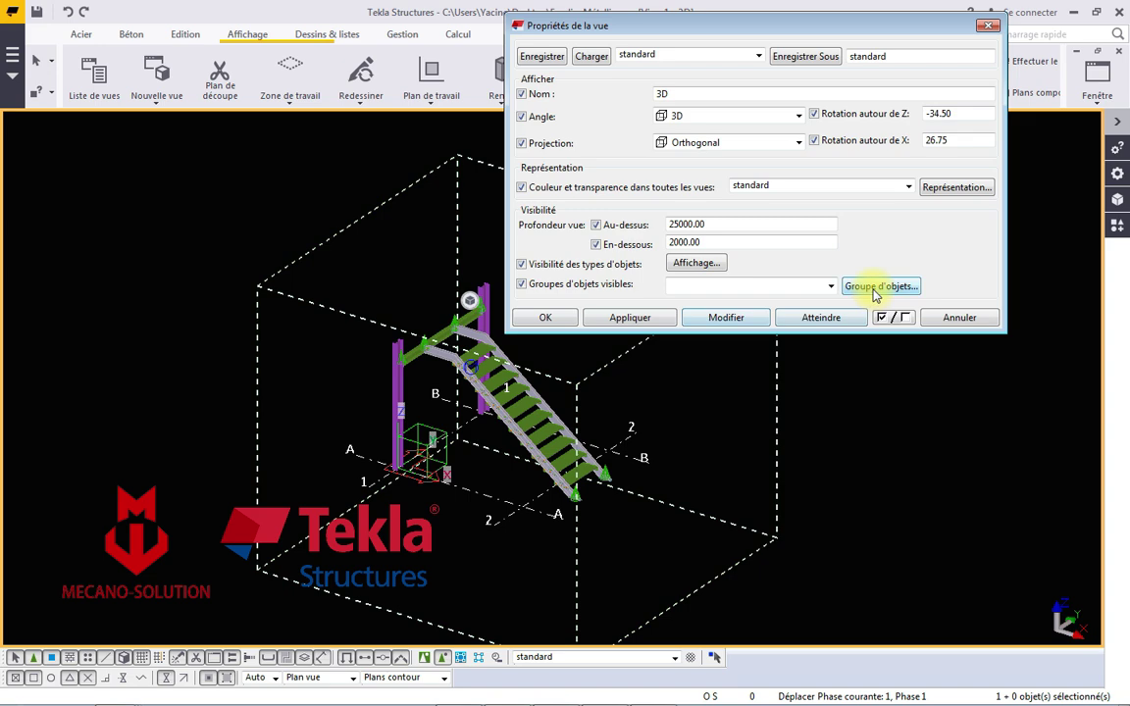
# Enable the POTEAU, TRAVERSE and PLATINE exclusion rules in the object group filter.
pyautogui.click(872, 287)
pyautogui.scroll(-3, 234, 326)
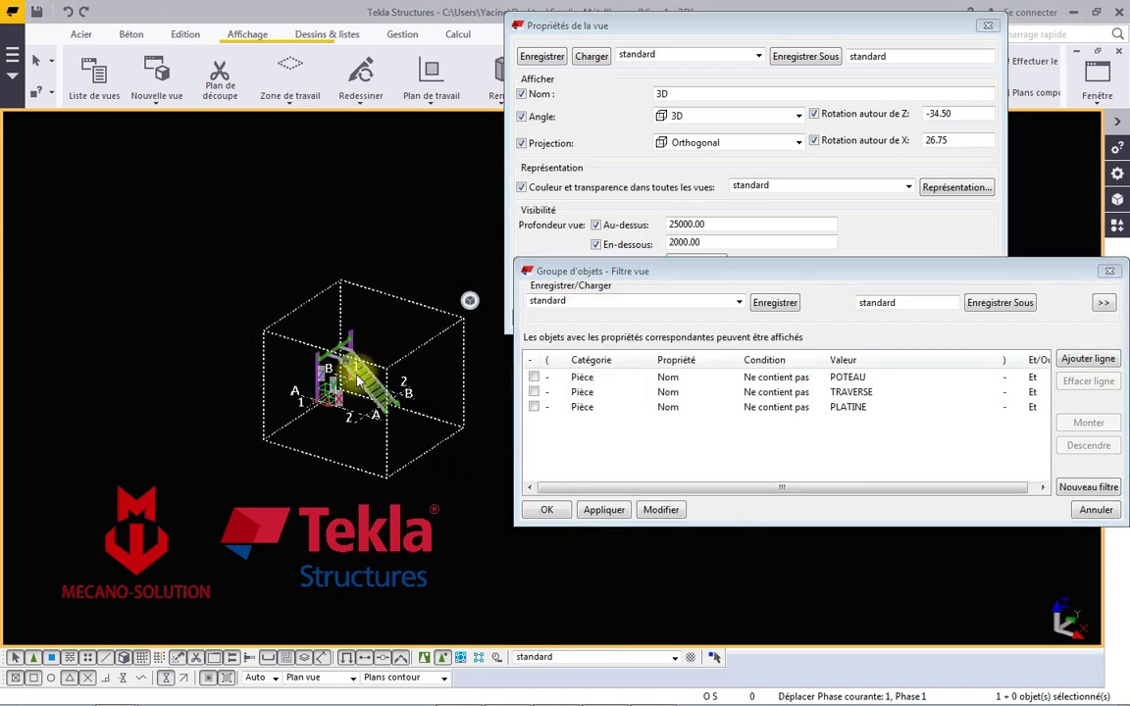
pyautogui.scroll(3, 350, 339)
pyautogui.scroll(3, 393, 381)
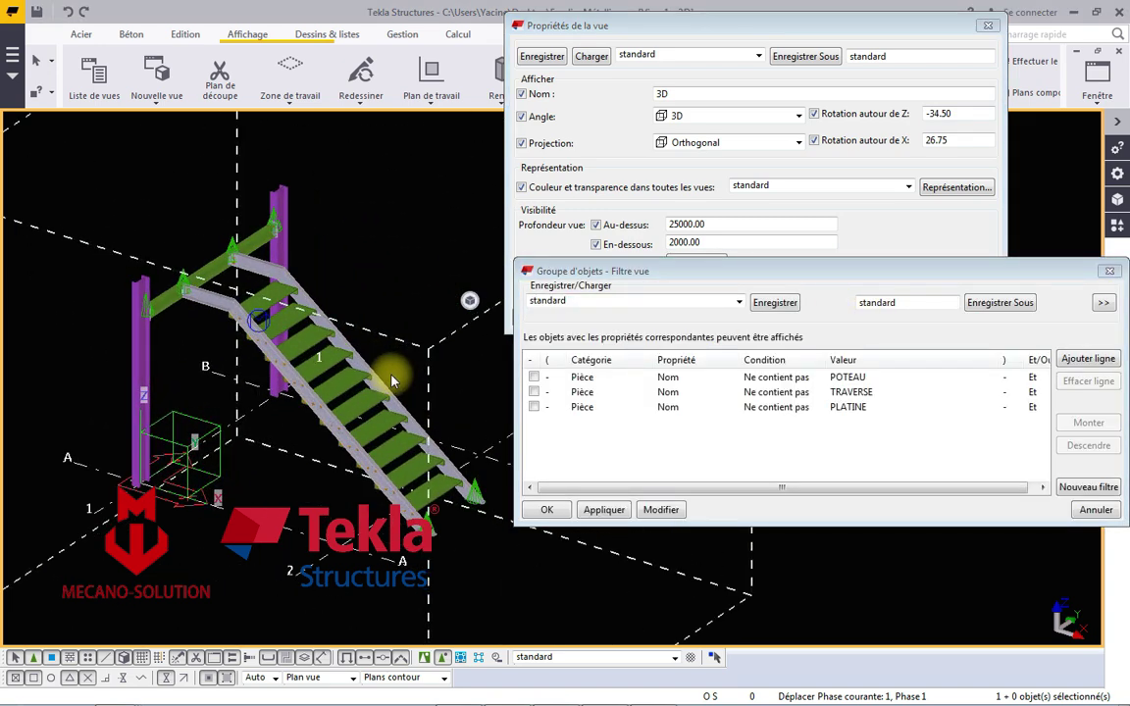
pyautogui.click(533, 376)
pyautogui.click(533, 391)
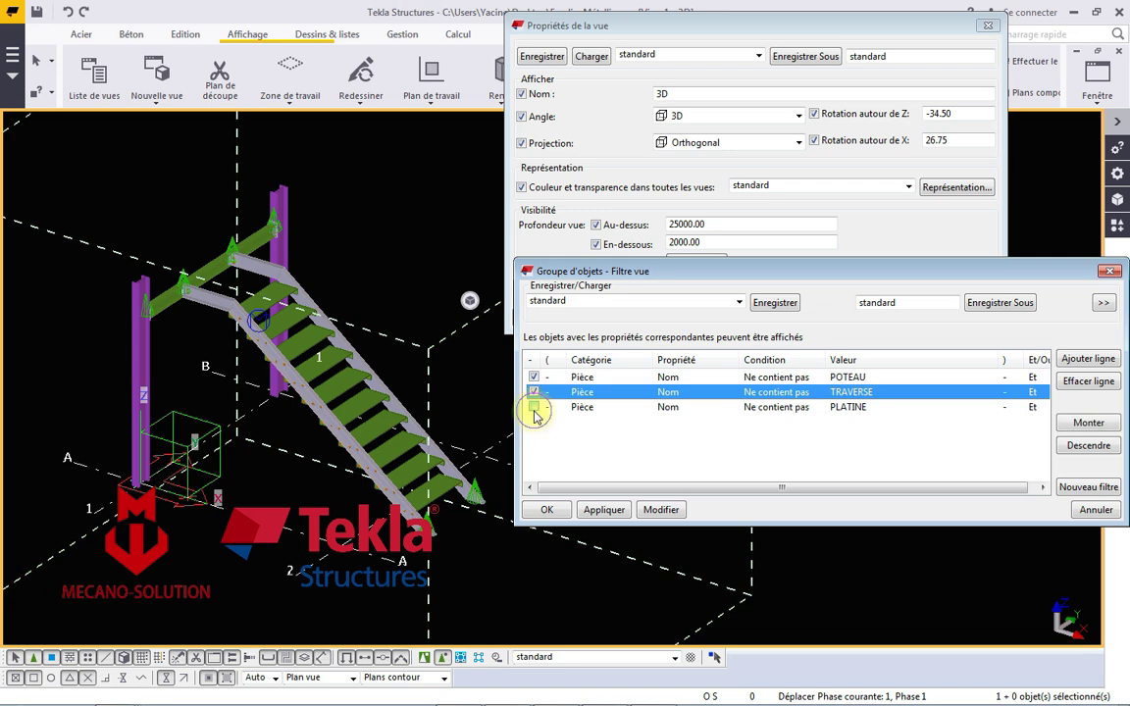
pyautogui.click(533, 406)
# Apply the filter to hide columns, beams and plates, then close the filter dialog.
pyautogui.click(659, 510)
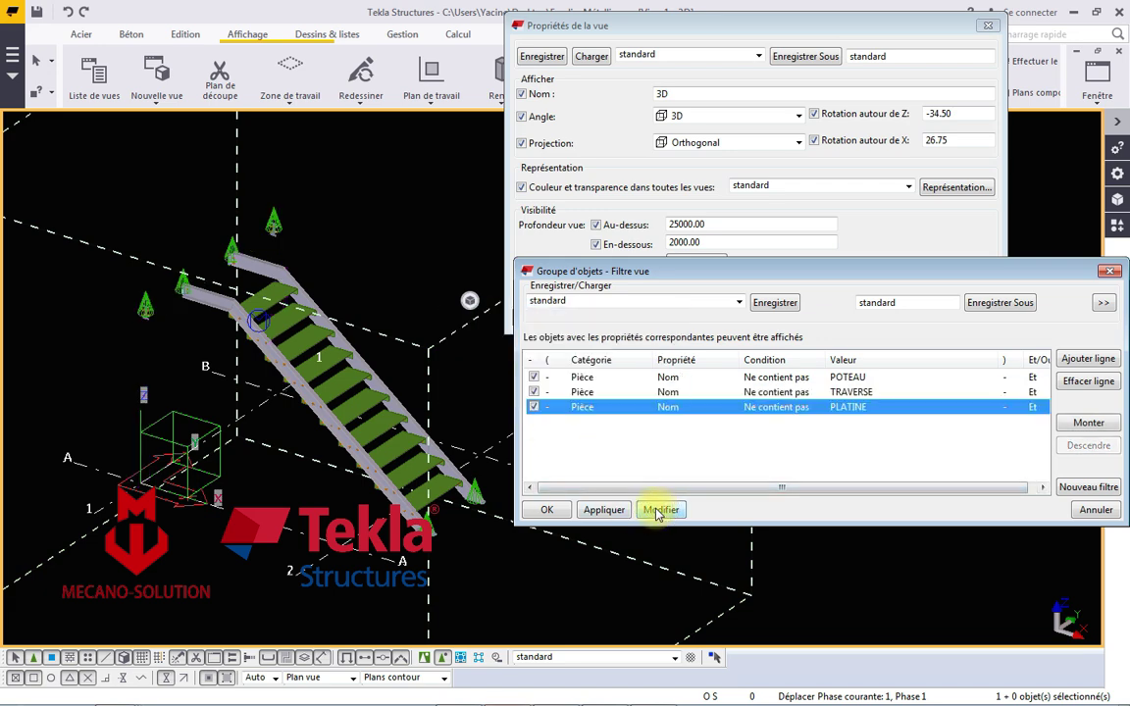
pyautogui.click(451, 540)
pyautogui.scroll(5, 438, 538)
pyautogui.scroll(-4, 383, 471)
pyautogui.scroll(2, 382, 471)
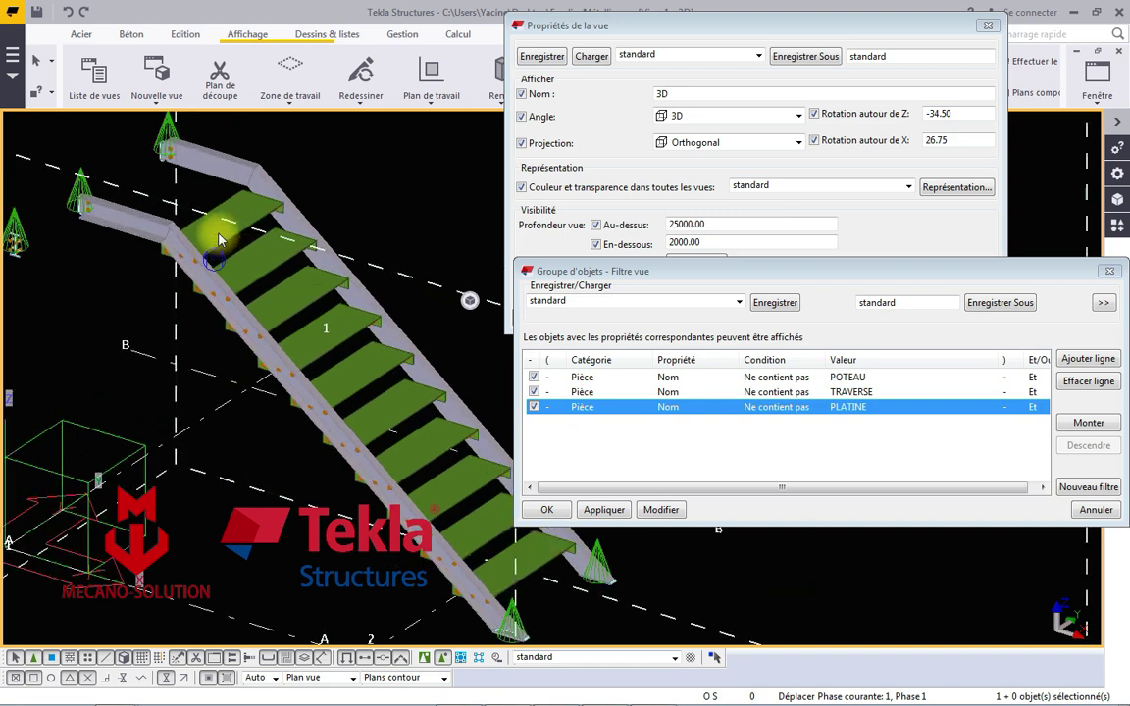
pyautogui.click(604, 510)
pyautogui.click(546, 510)
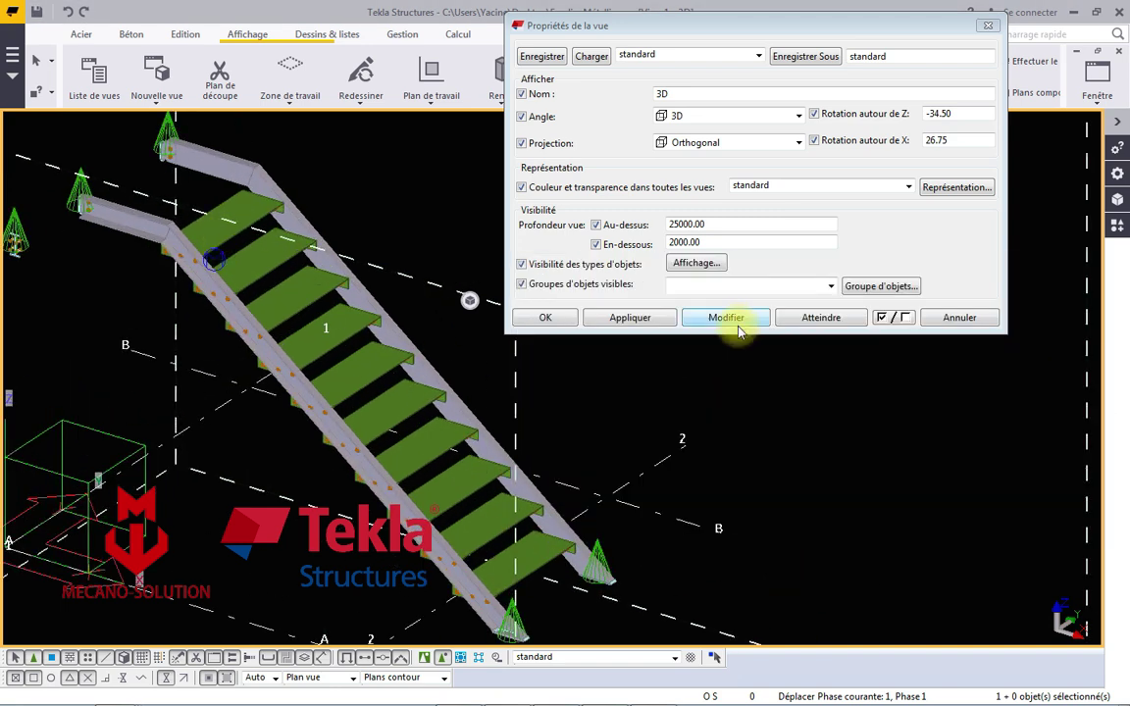
pyautogui.scroll(2, 12, 220)
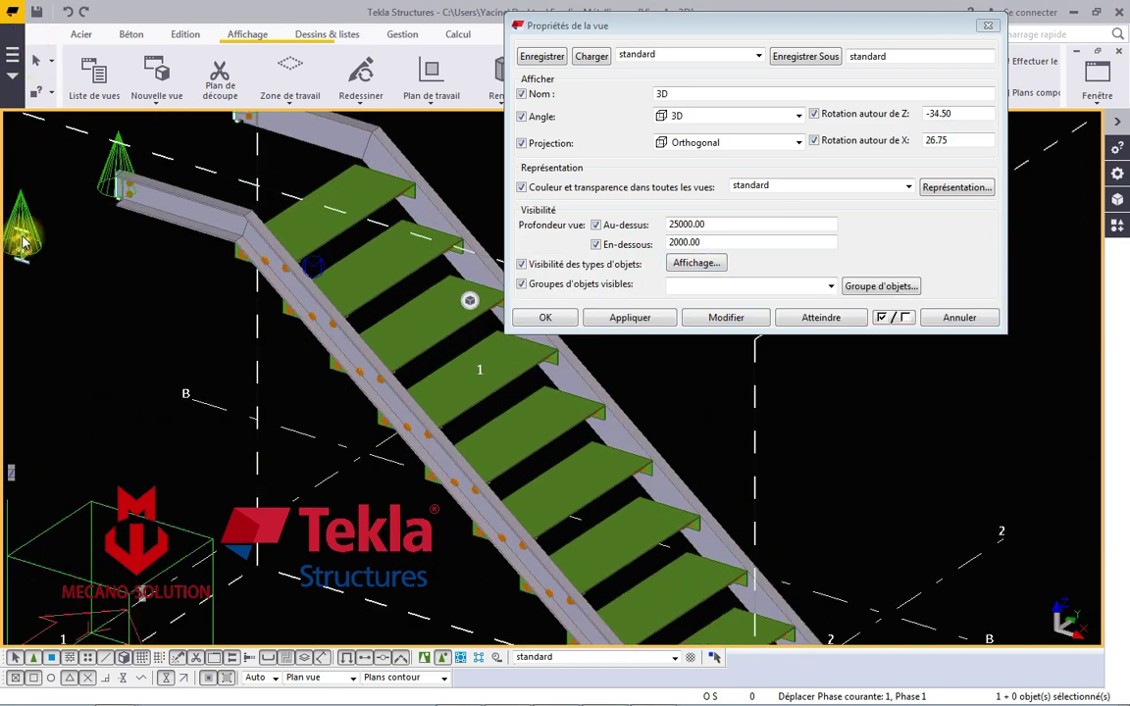
pyautogui.scroll(1, 12, 220)
# Hide bolts in the model and in components, and refresh the 3D view.
pyautogui.click(706, 265)
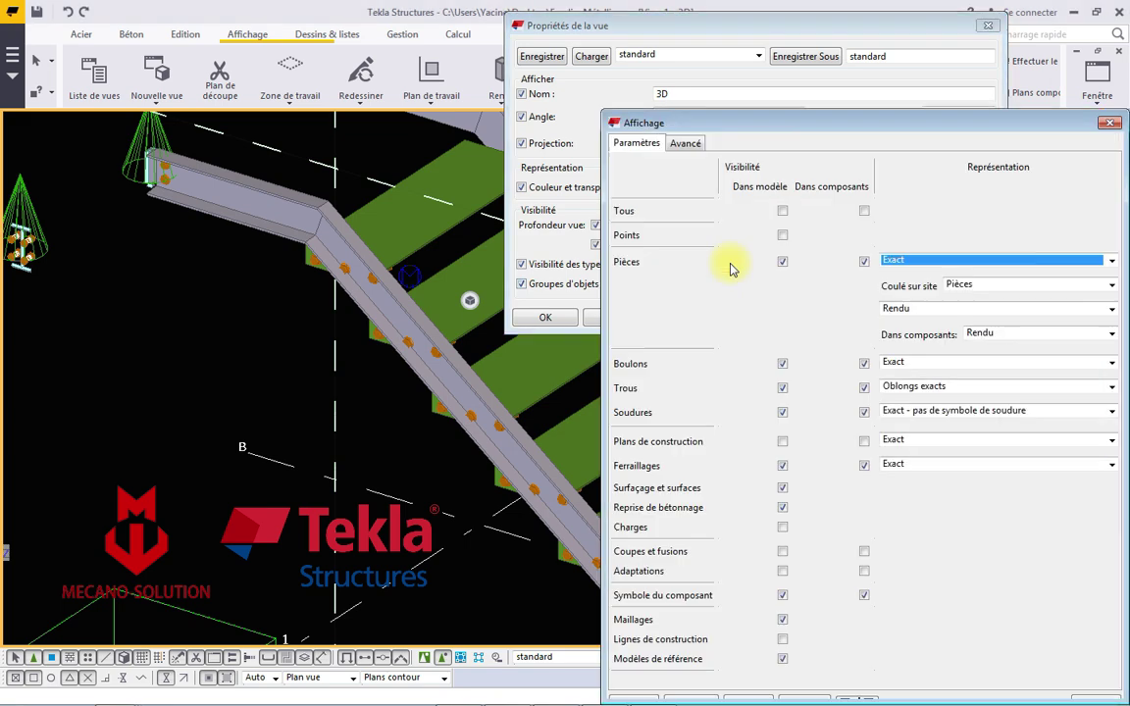
pyautogui.click(783, 302)
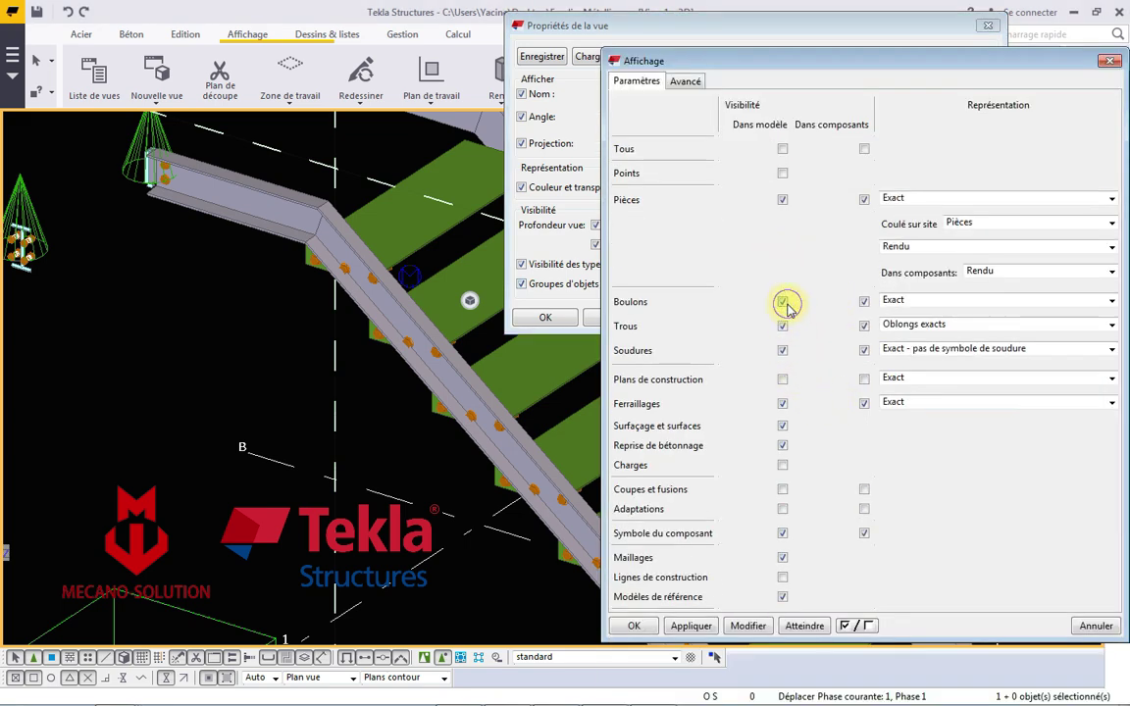
pyautogui.click(864, 301)
pyautogui.click(763, 628)
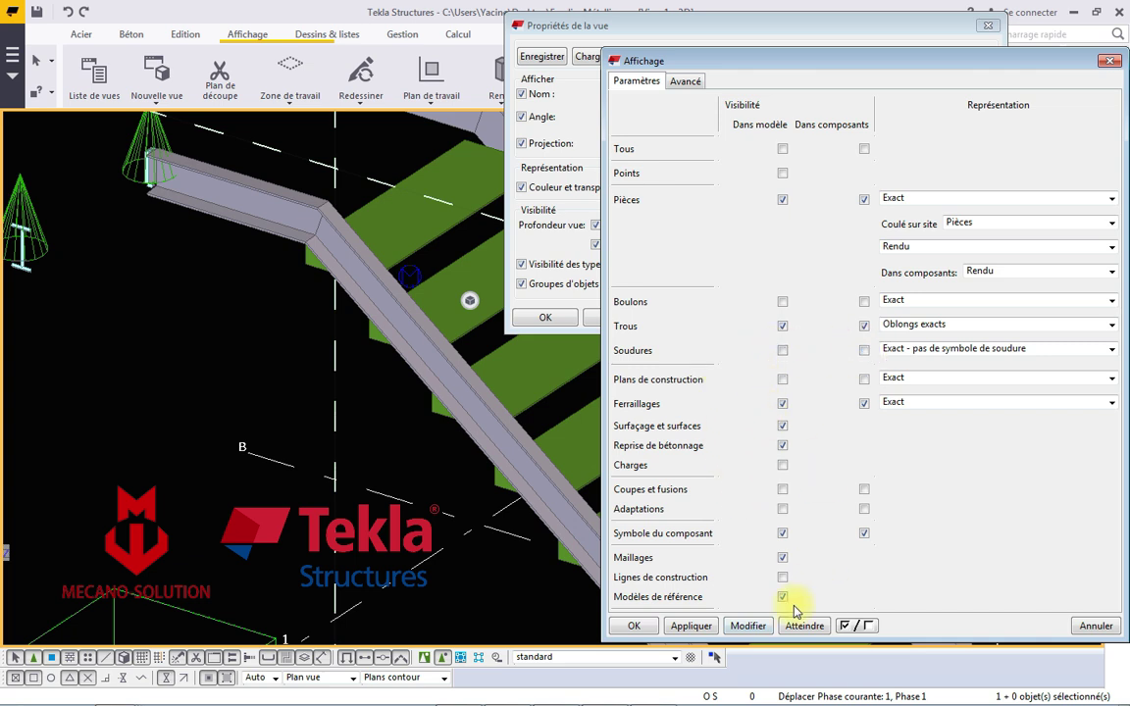
pyautogui.click(633, 626)
pyautogui.click(725, 318)
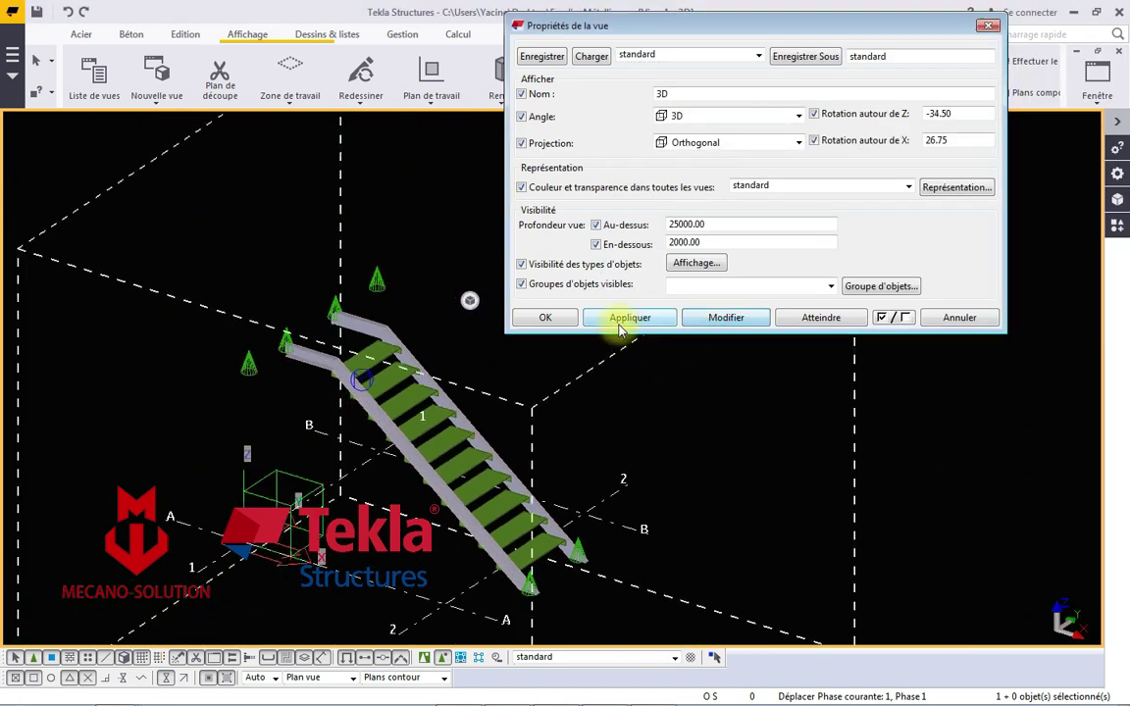
# Switch off component symbols in the object visibility settings and apply the view settings.
pyautogui.click(696, 265)
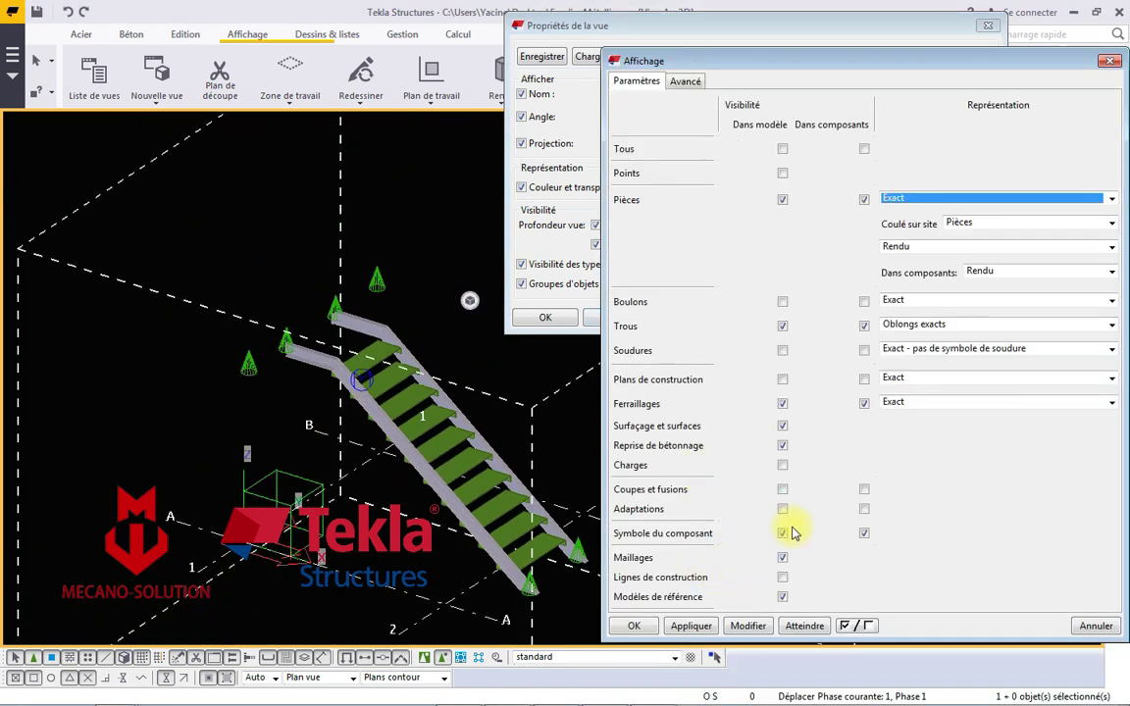
pyautogui.click(783, 535)
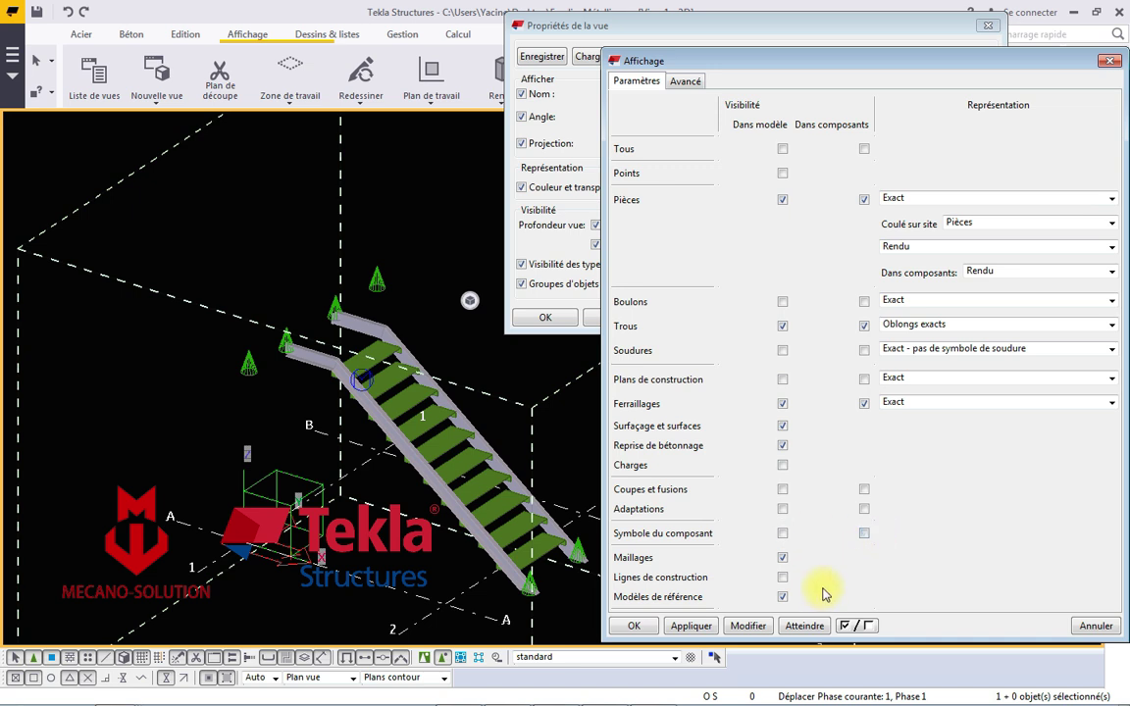
pyautogui.click(763, 626)
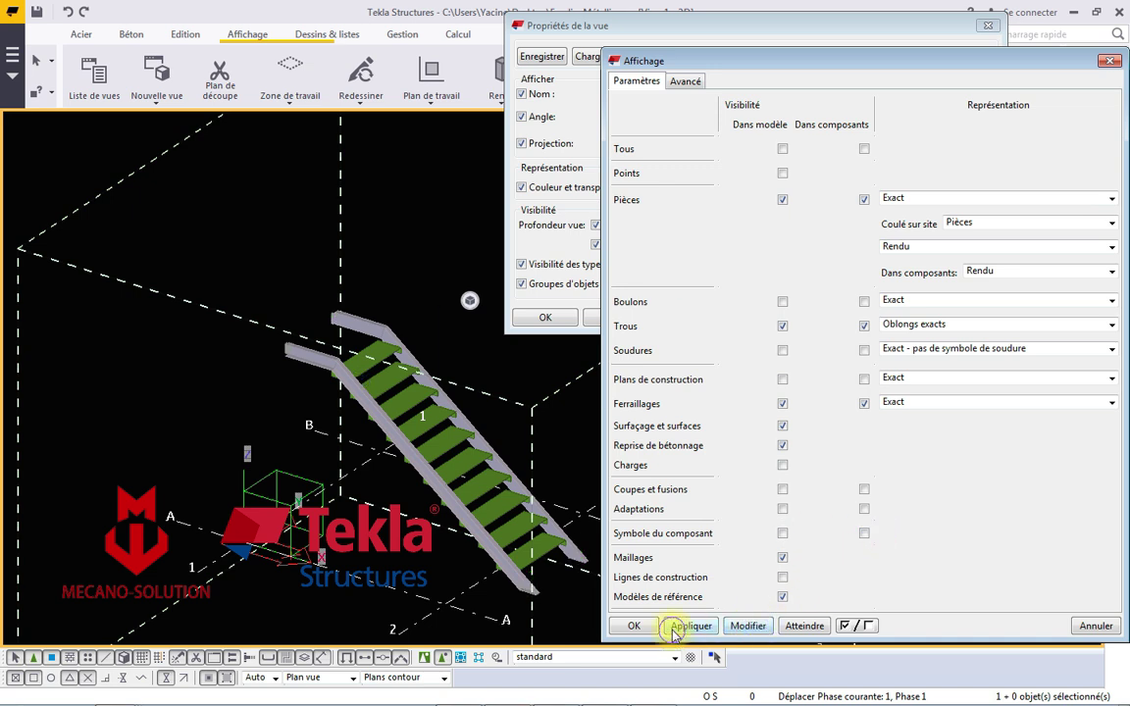
pyautogui.click(633, 626)
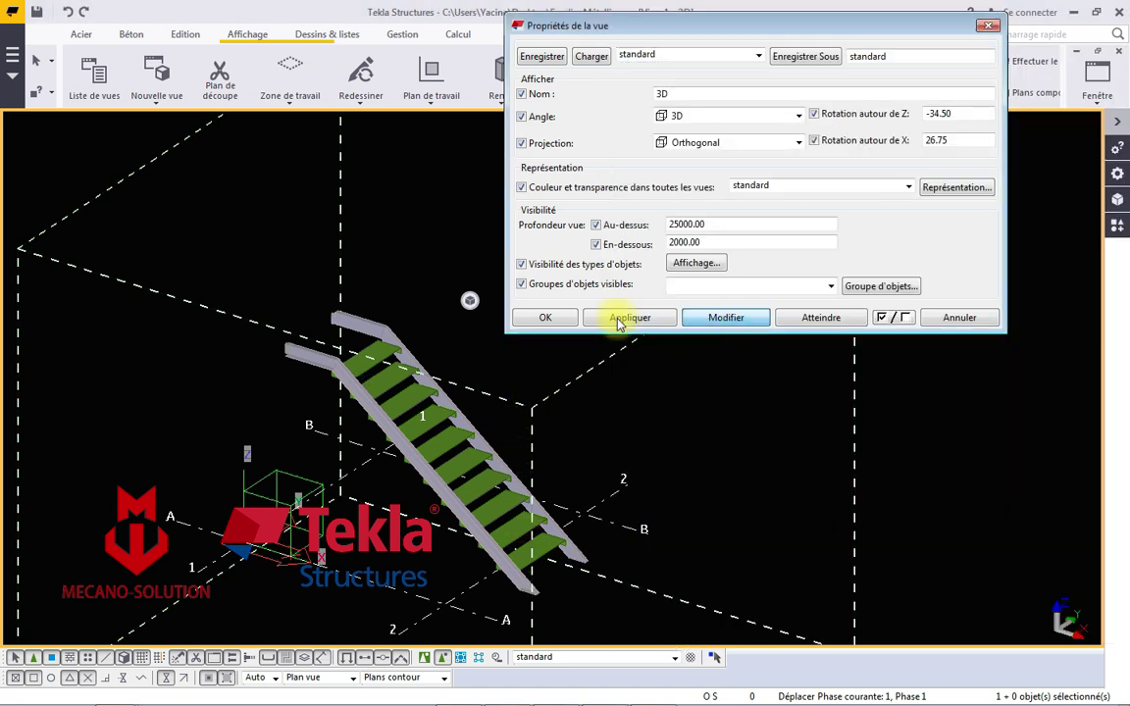
pyautogui.click(539, 318)
# Drag a selection box around the whole stair to select all 19 parts.
pyautogui.scroll(3, 532, 513)
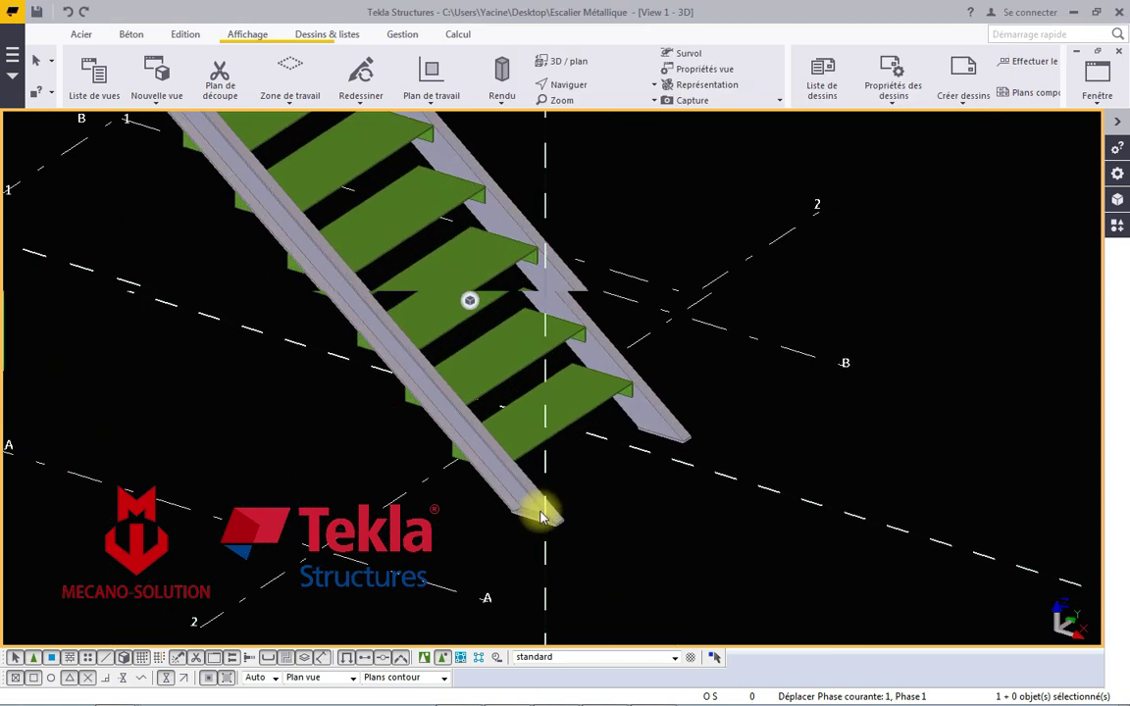
pyautogui.scroll(-3, 530, 485)
pyautogui.scroll(-2, 512, 383)
pyautogui.scroll(2, 512, 383)
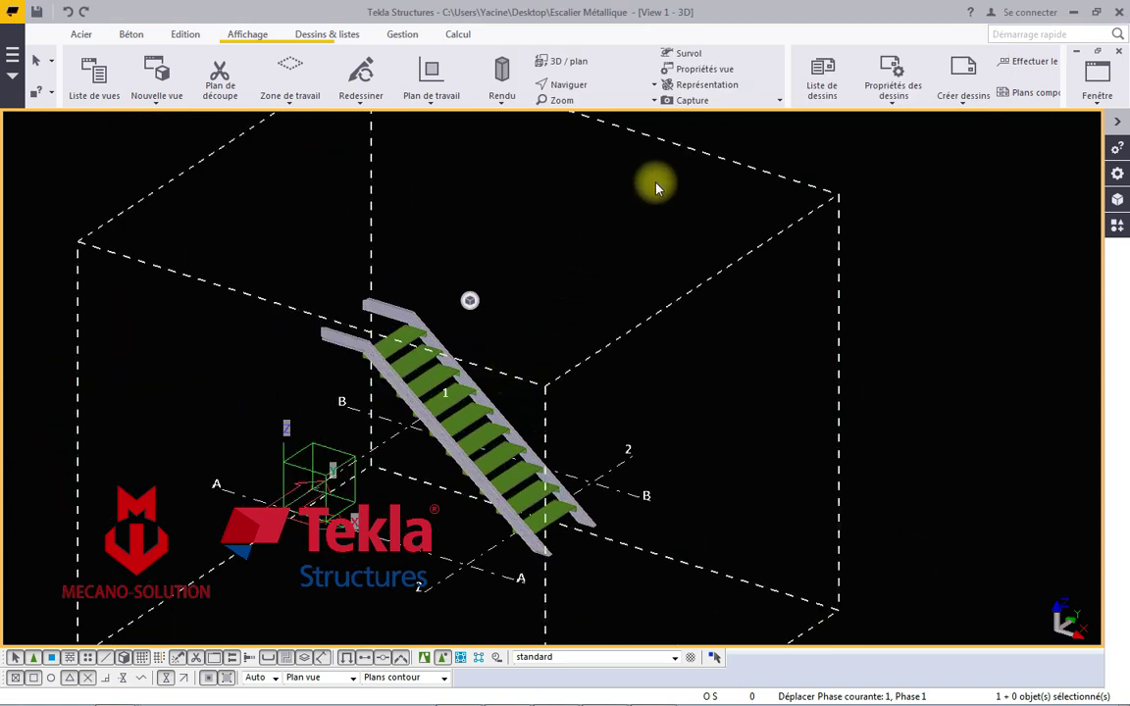
pyautogui.moveTo(655, 182); pyautogui.dragTo(261, 623)
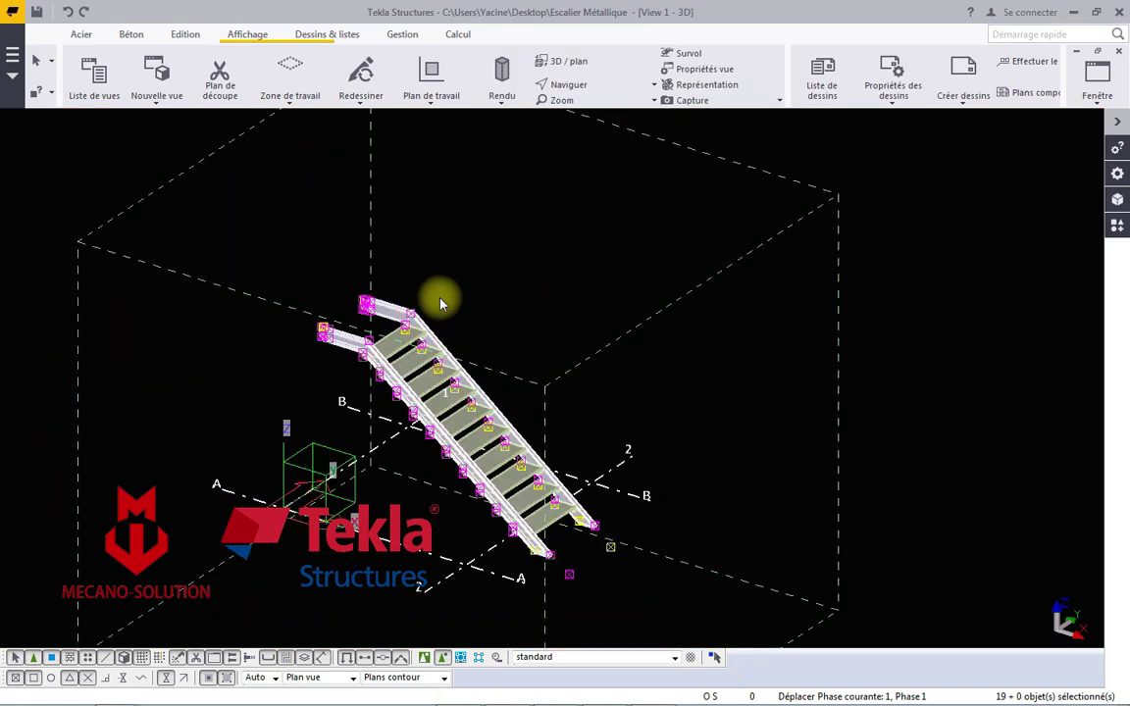
# Number the selected stair parts with Repérer les séries from Dessins & listes.
pyautogui.click(330, 41)
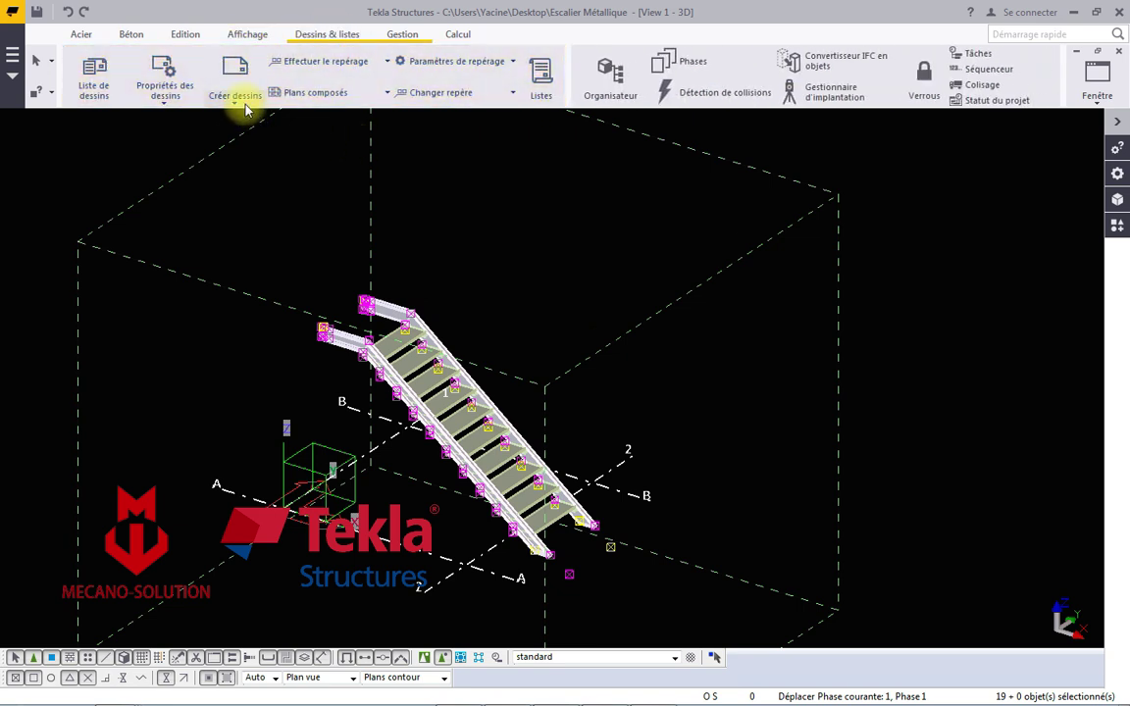
pyautogui.click(245, 103)
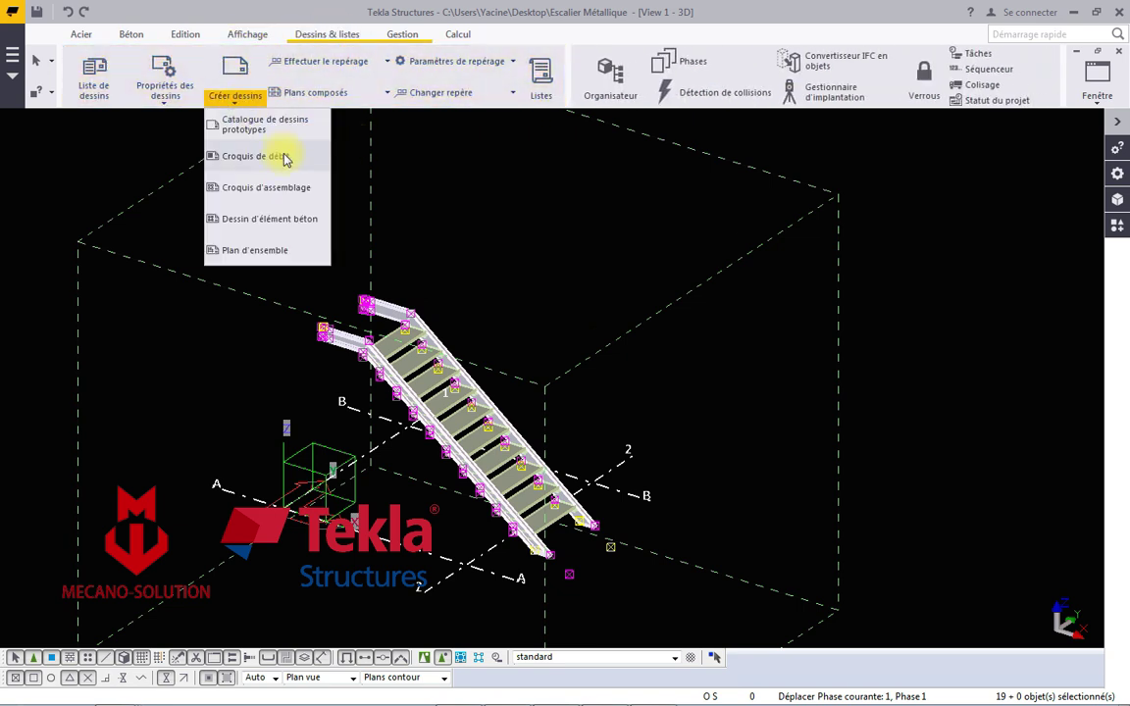
pyautogui.click(365, 62)
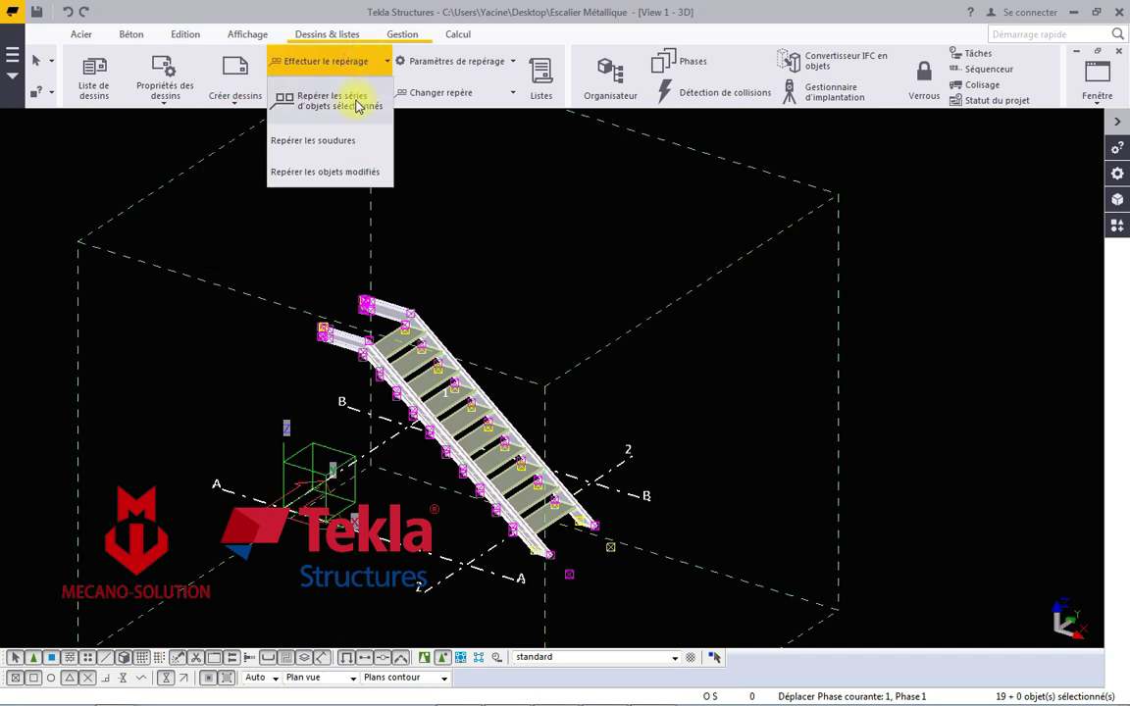
pyautogui.click(354, 98)
# Create Croquis de débit single-part drawings, then Croquis d'assemblage assembly drawings for the stair.
pyautogui.click(237, 96)
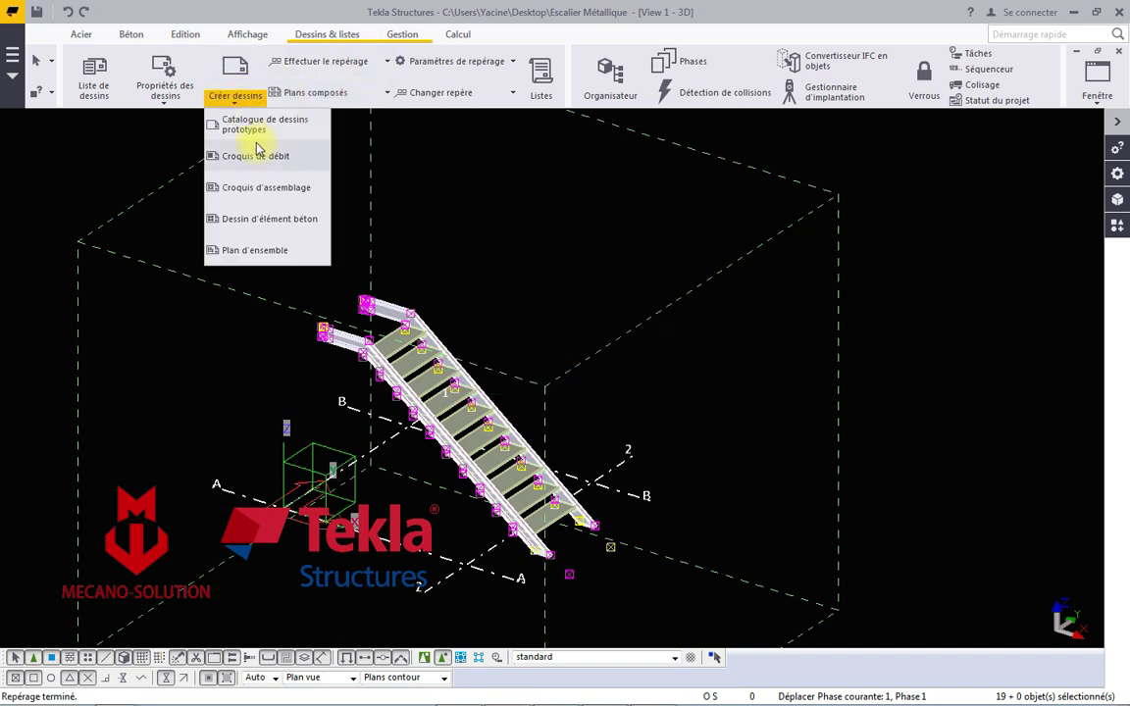
pyautogui.click(266, 160)
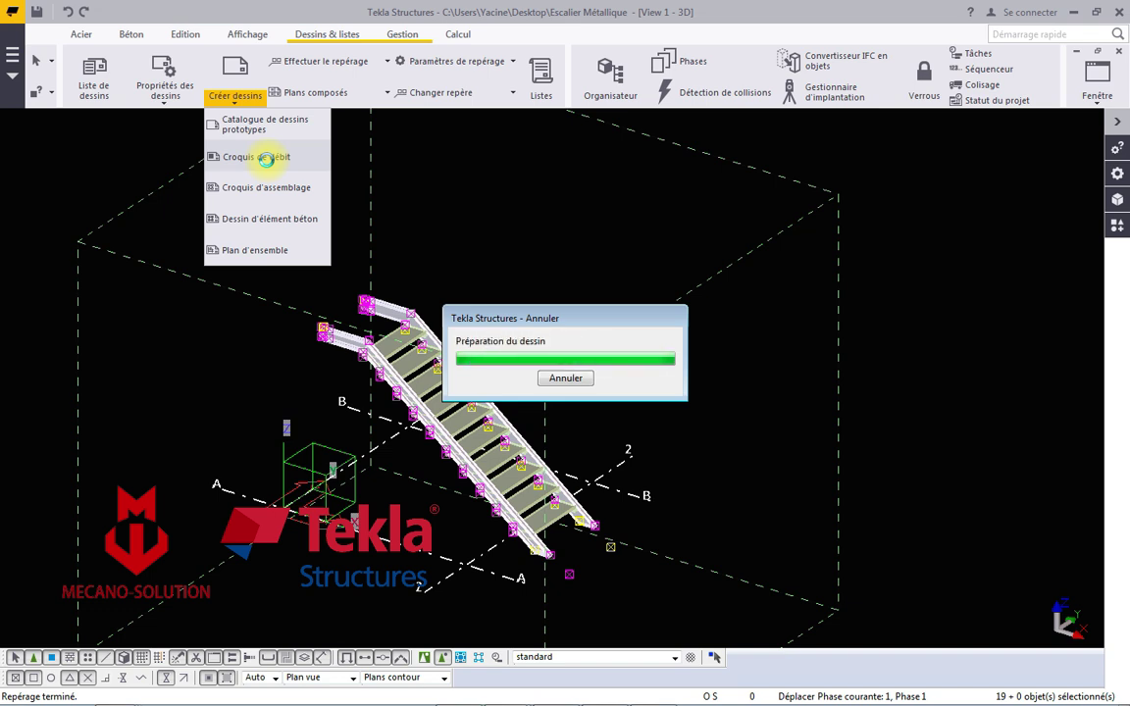
pyautogui.click(234, 103)
pyautogui.click(250, 189)
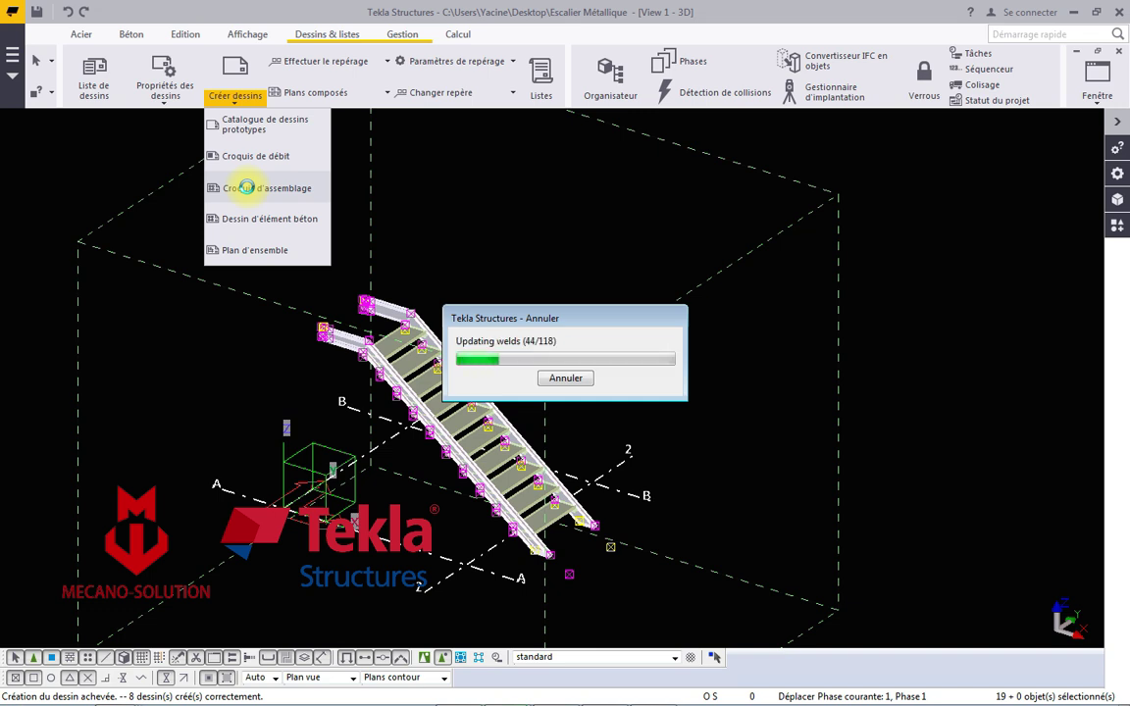
# Create a Plan d'ensemble drawing with the 3D, View_02 and View_03 views, set to open.
pyautogui.click(249, 192)
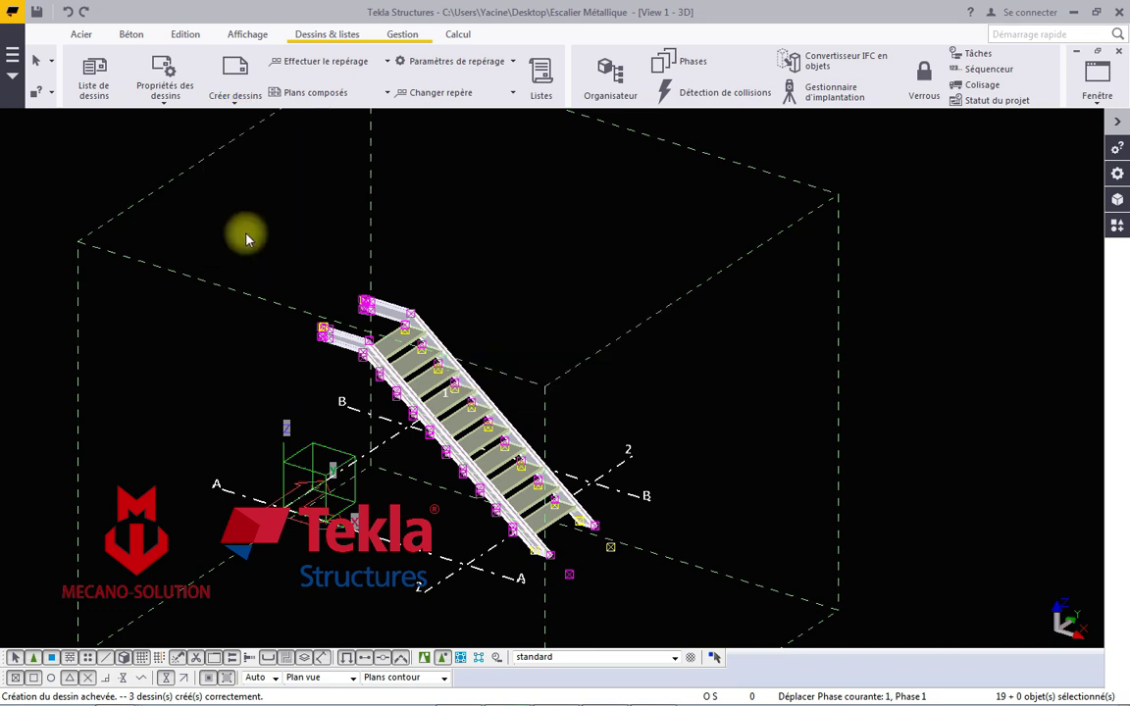
pyautogui.click(238, 98)
pyautogui.click(269, 252)
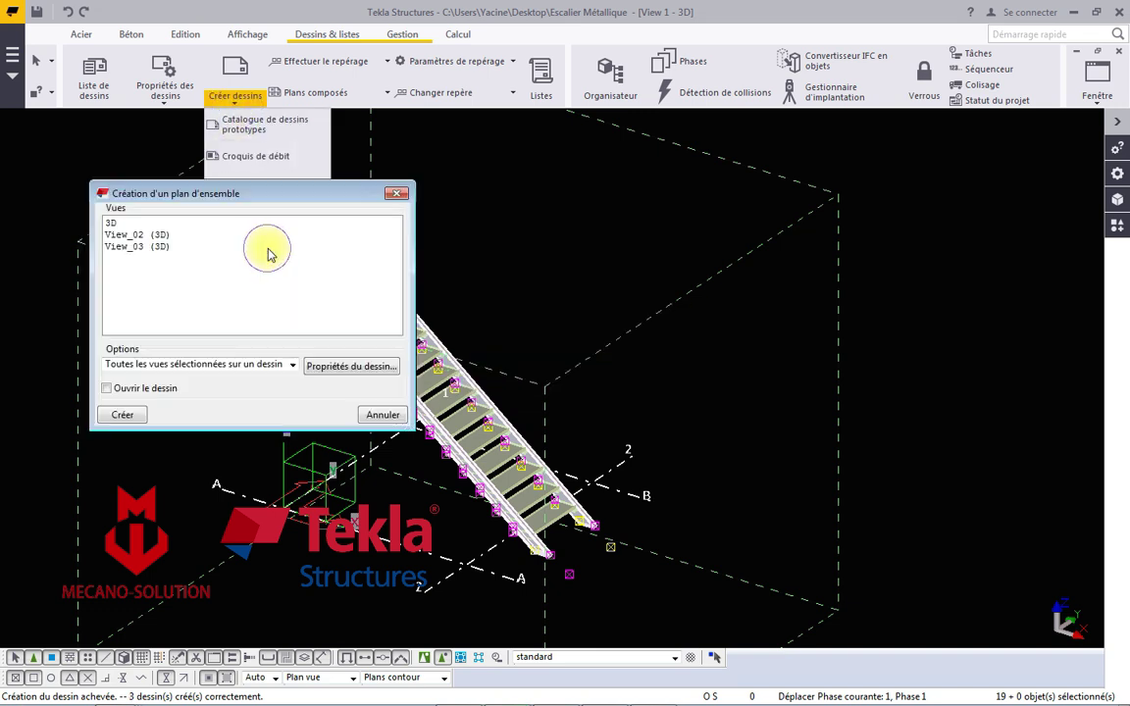
pyautogui.click(118, 223)
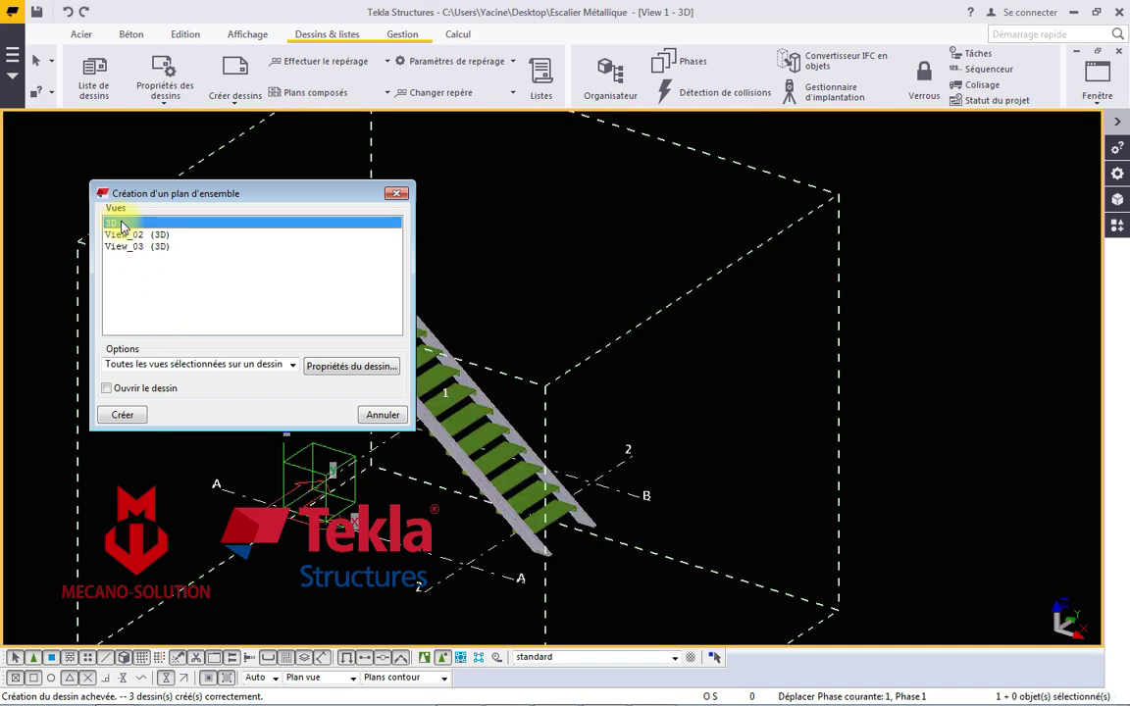
pyautogui.keyDown('shift'); pyautogui.click(127, 246); pyautogui.keyUp('shift')
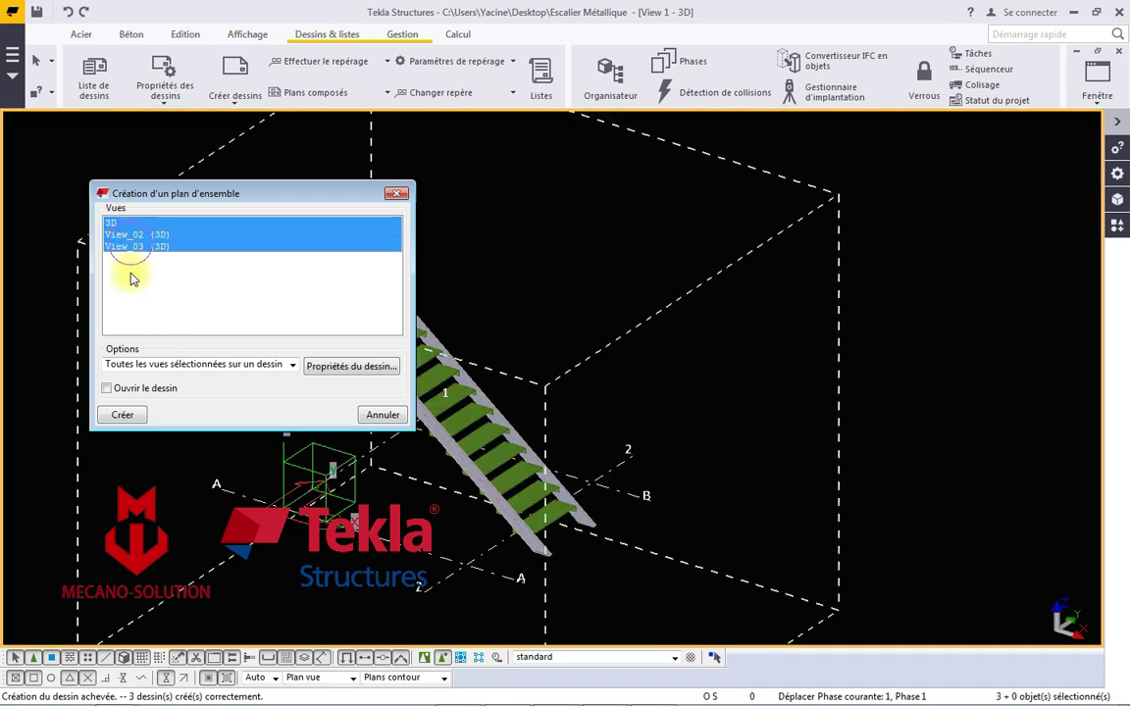
pyautogui.click(109, 389)
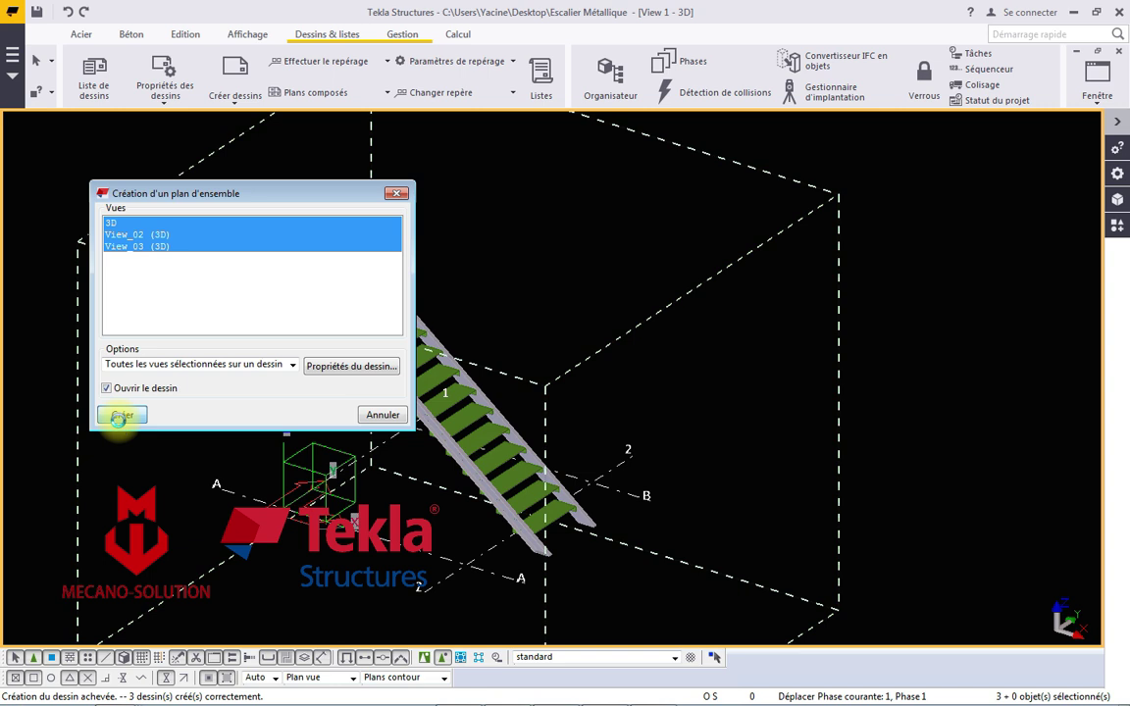
pyautogui.click(117, 418)
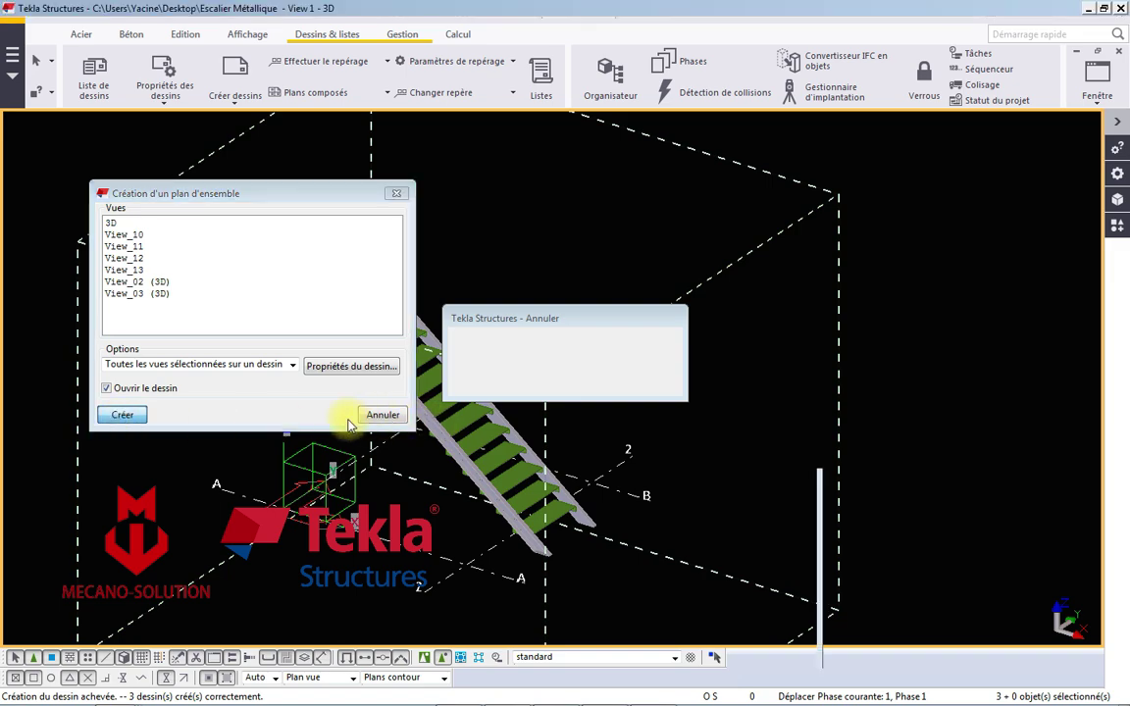
# Zoom through the general arrangement drawing to review it, then close it.
pyautogui.scroll(-1, 638, 333)
pyautogui.scroll(-2, 698, 240)
pyautogui.scroll(2, 687, 234)
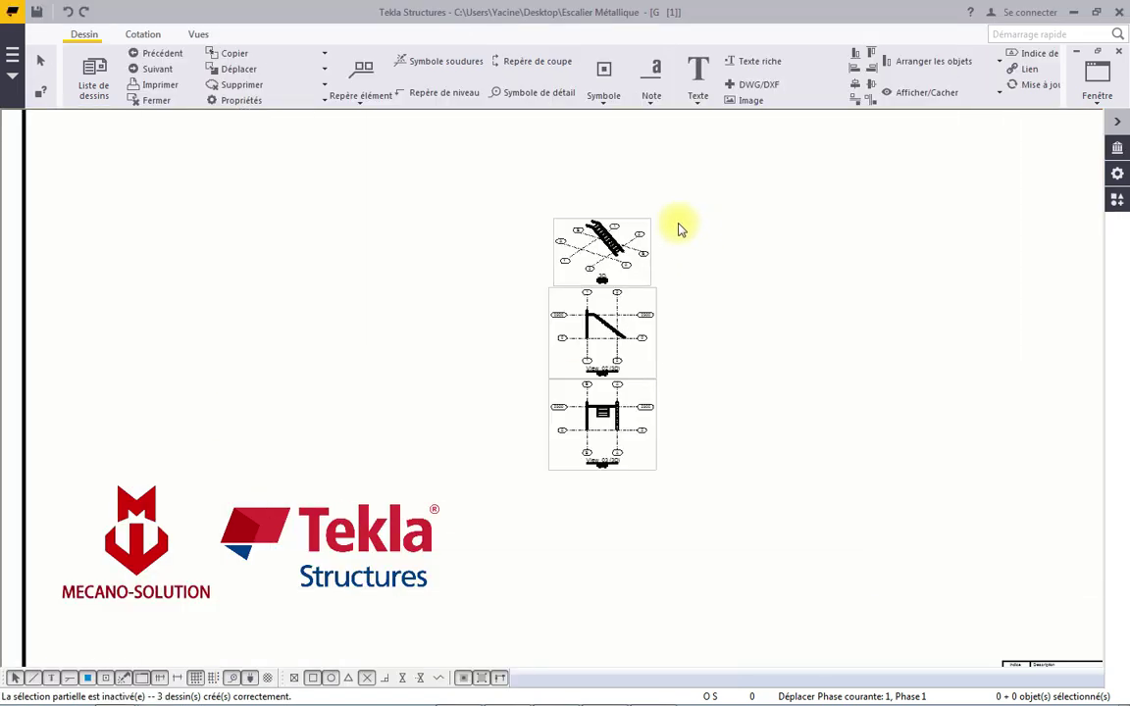
pyautogui.scroll(2, 529, 296)
pyautogui.scroll(1, 580, 252)
pyautogui.scroll(1, 520, 263)
pyautogui.scroll(-1, 519, 263)
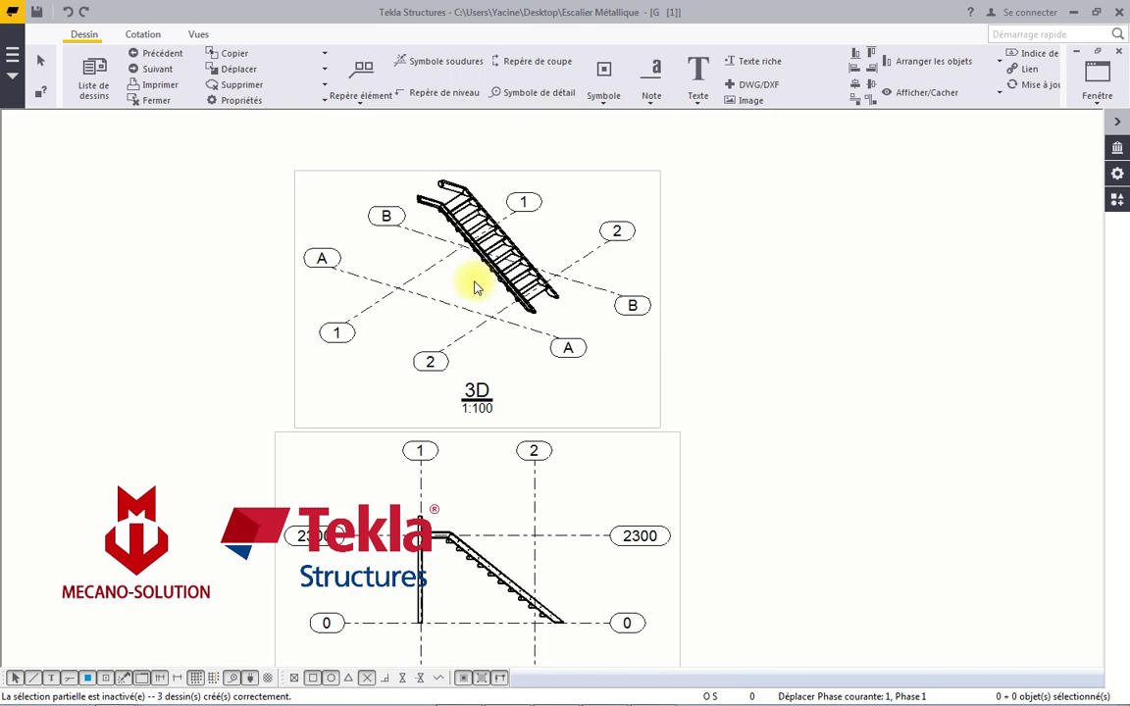
pyautogui.scroll(-1, 474, 285)
pyautogui.scroll(2, 461, 436)
pyautogui.scroll(1, 486, 474)
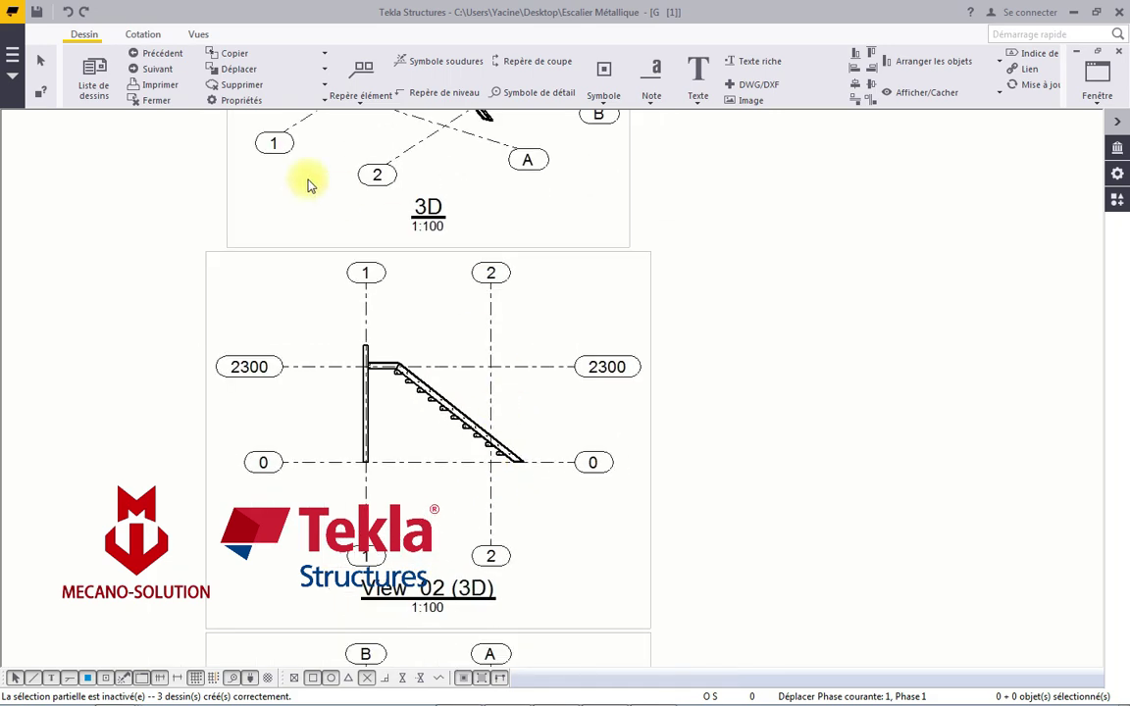
pyautogui.click(159, 102)
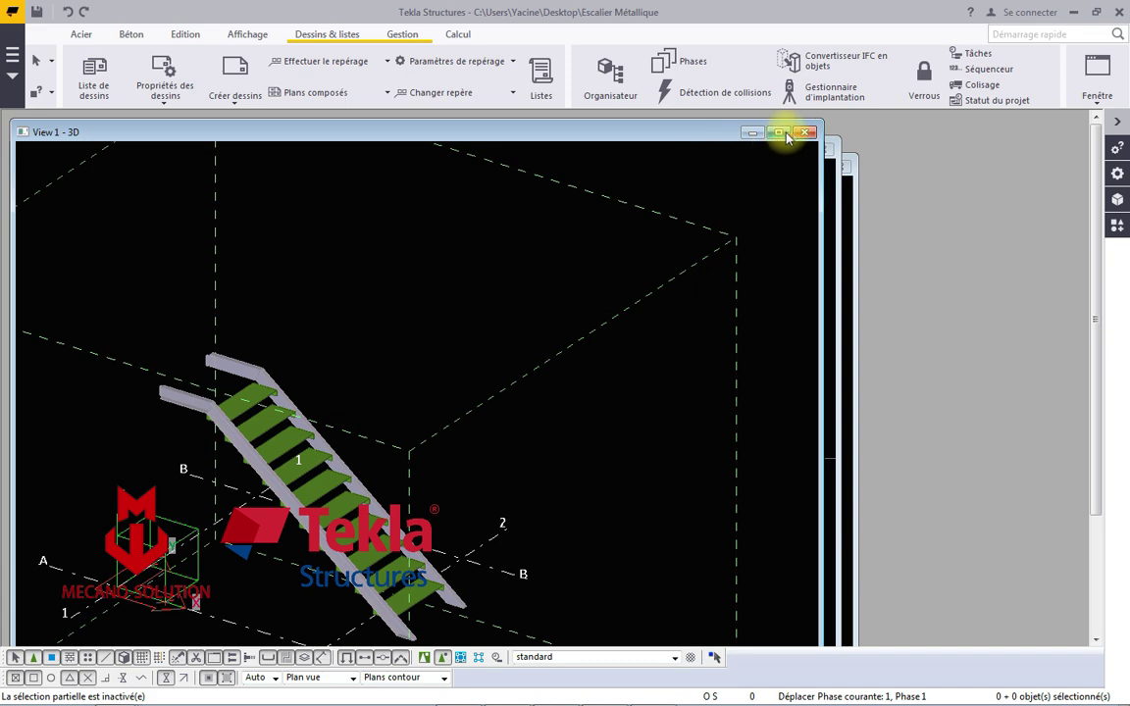
# Maximise the 3D model window to fill the workspace.
pyautogui.click(788, 134)
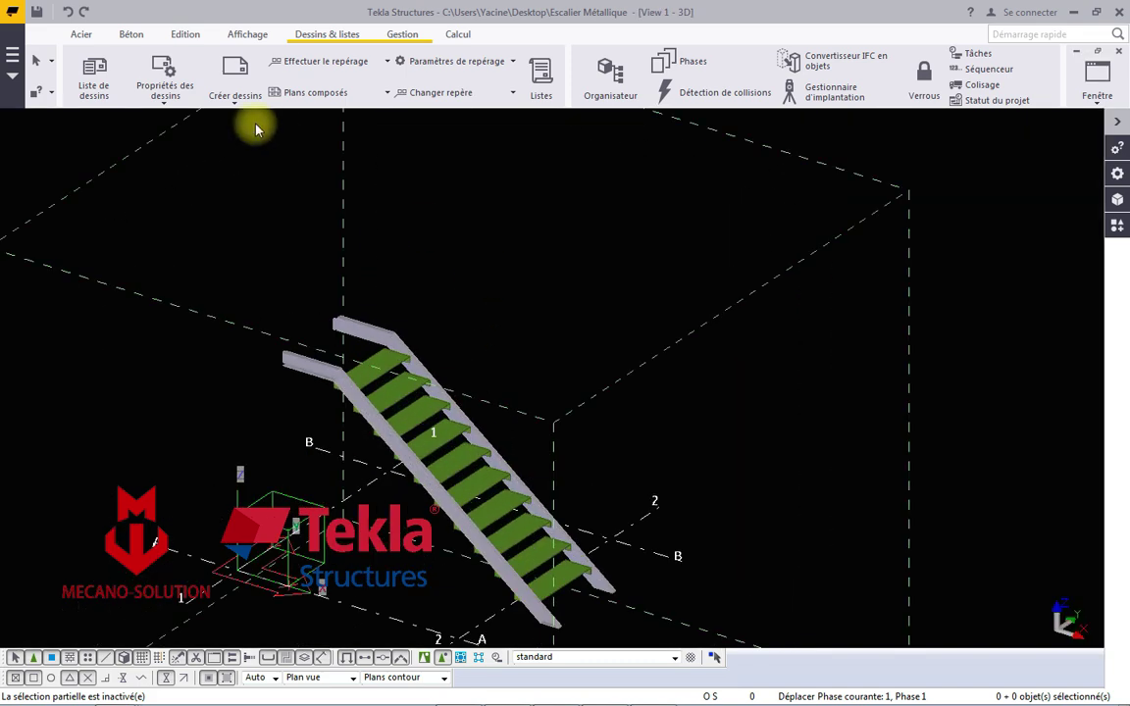
pyautogui.scroll(-3, 527, 421)
pyautogui.scroll(-2, 527, 403)
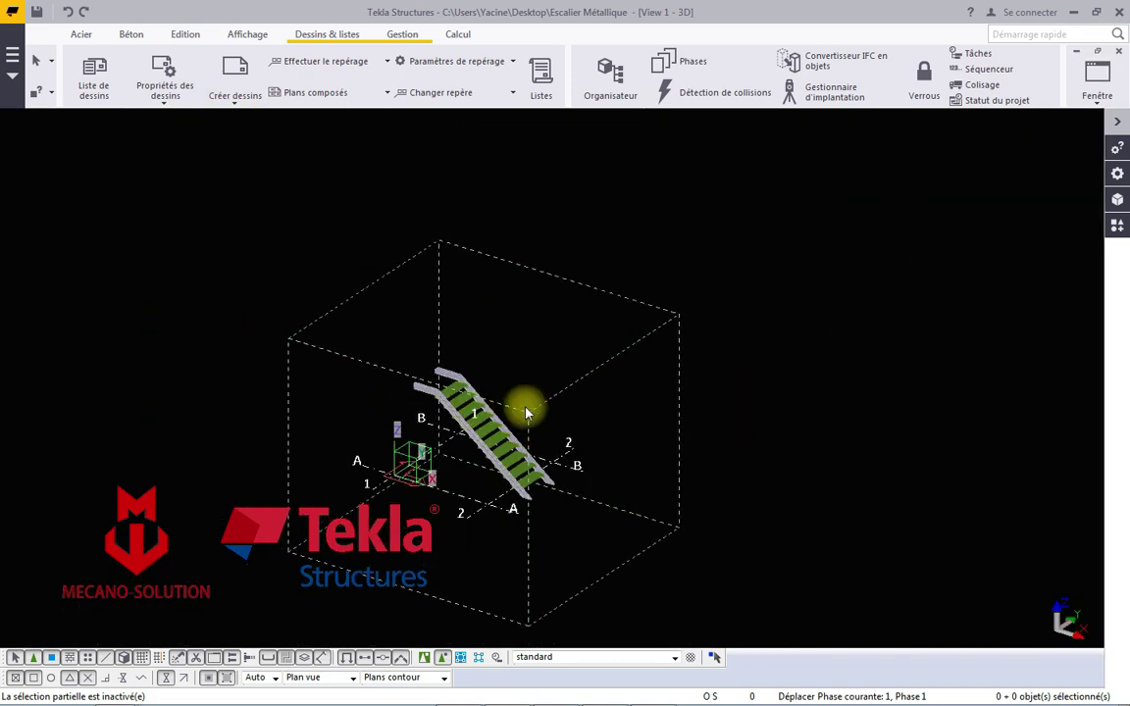
pyautogui.scroll(-2, 392, 412)
pyautogui.scroll(2, 232, 409)
pyautogui.scroll(2, 232, 409)
pyautogui.scroll(-1, 512, 456)
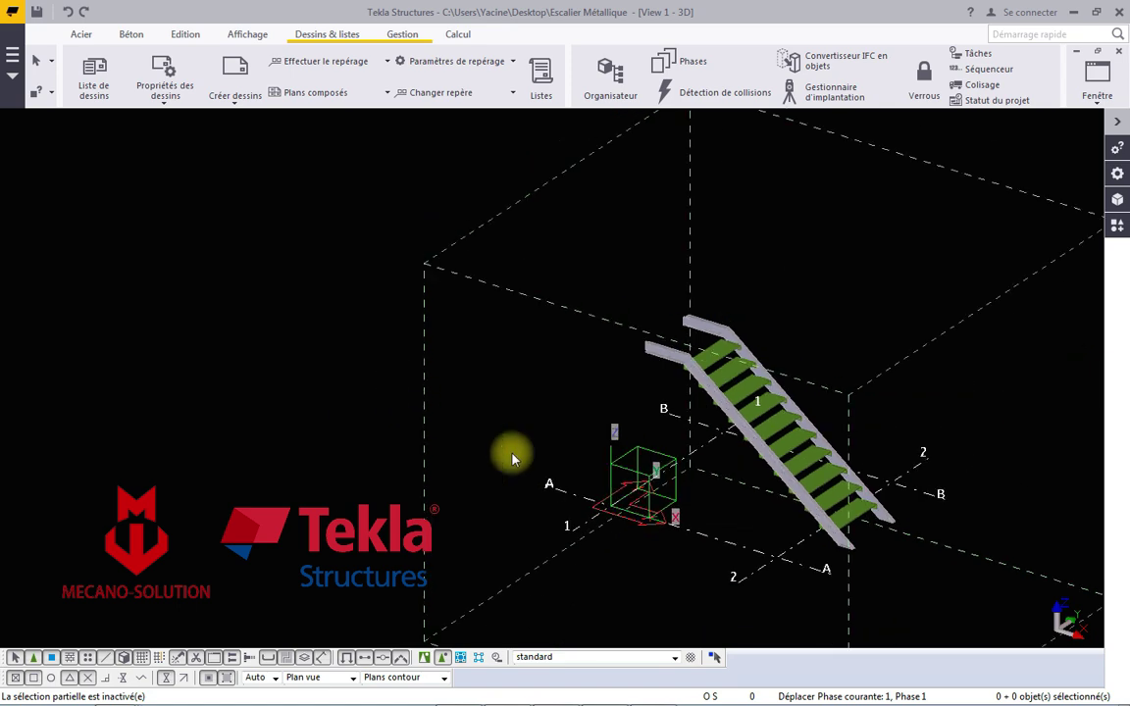
pyautogui.scroll(1, 543, 476)
# Open the Liste de dessins, move it aside and scroll its columns to show Repère and Nom.
pyautogui.click(237, 110)
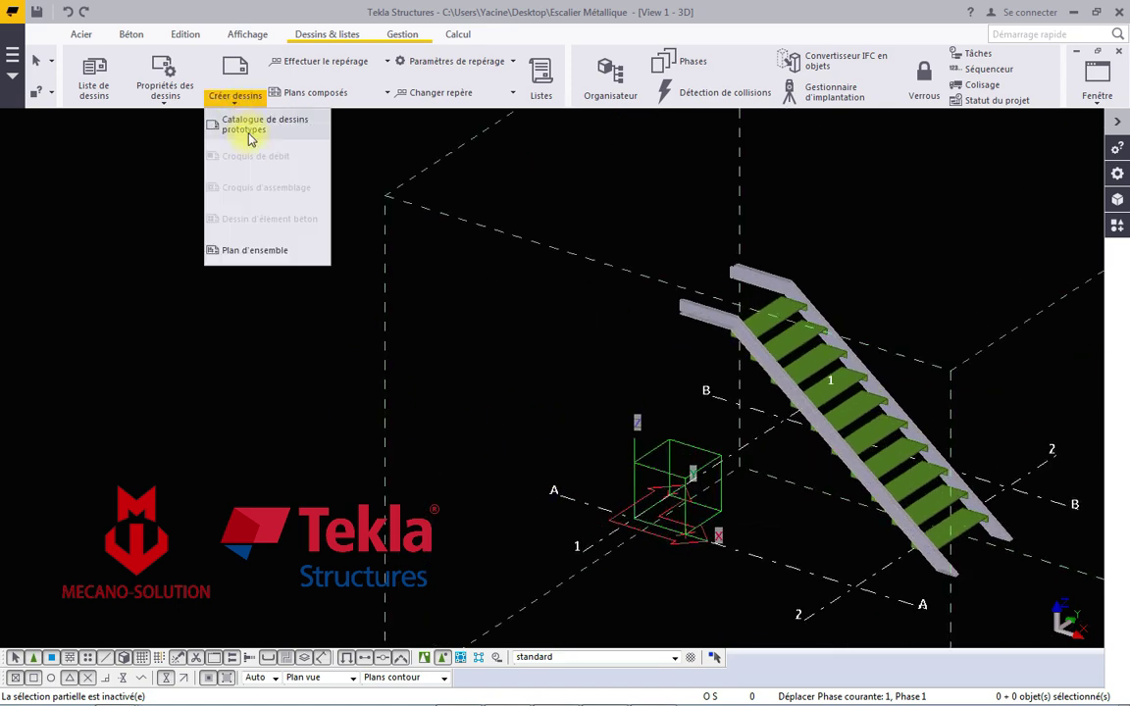
pyautogui.click(108, 92)
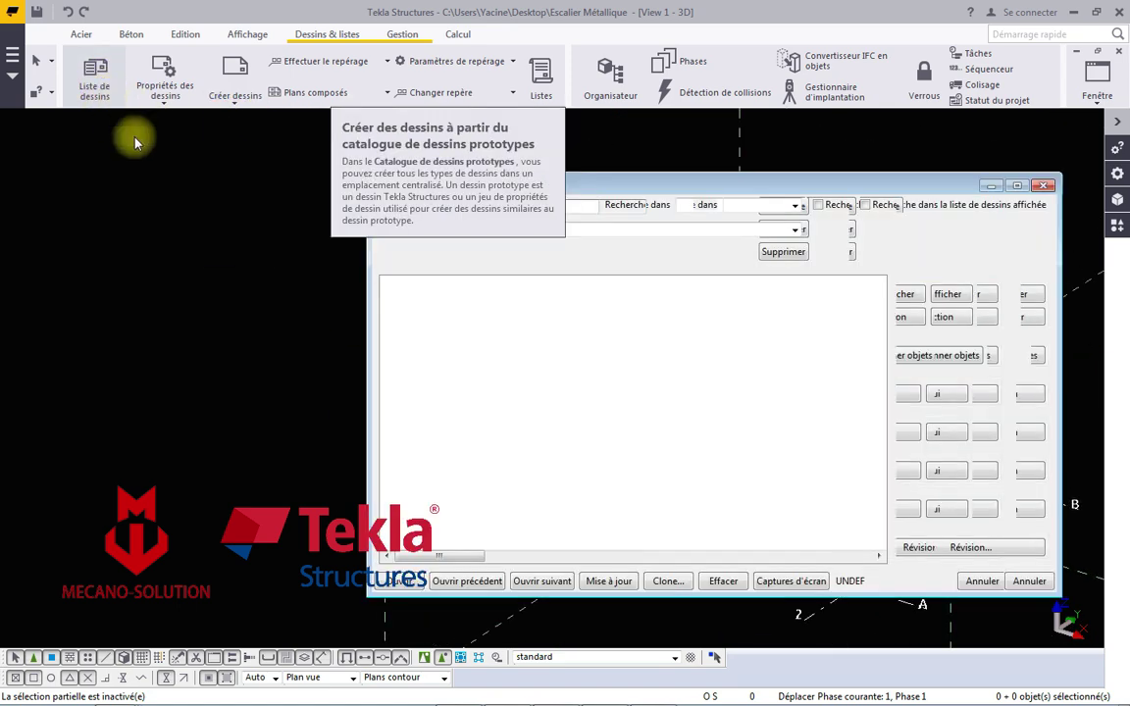
pyautogui.moveTo(640, 184); pyautogui.dragTo(270, 139)
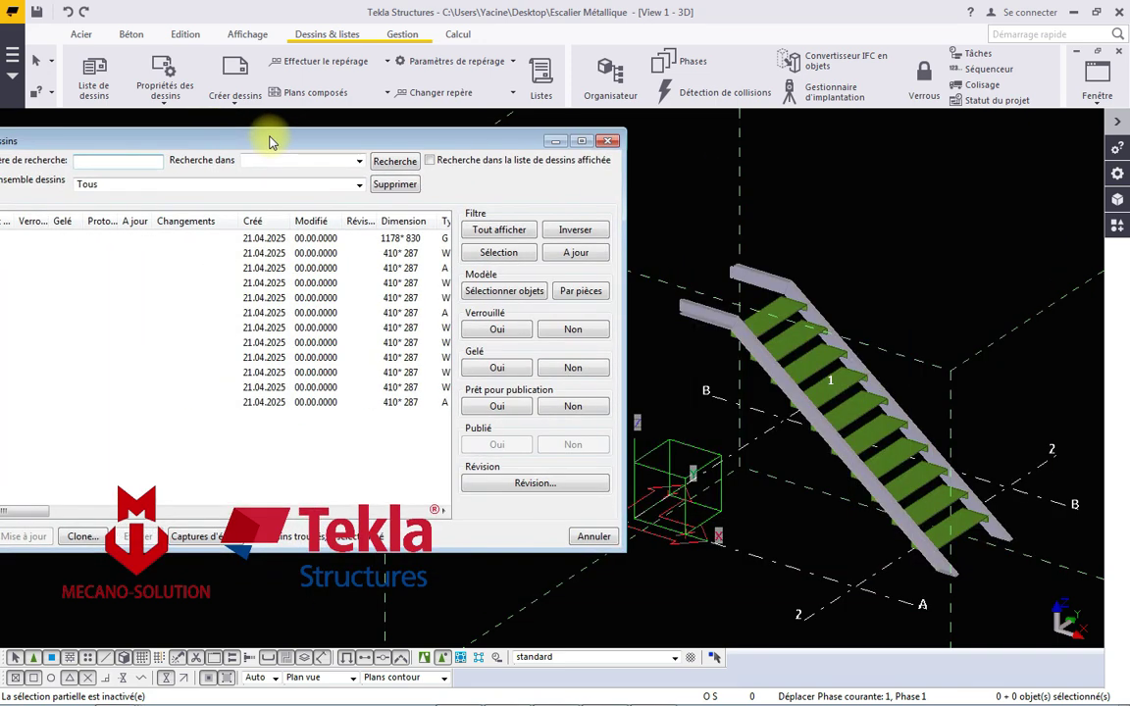
pyautogui.click(443, 511)
pyautogui.click(444, 510)
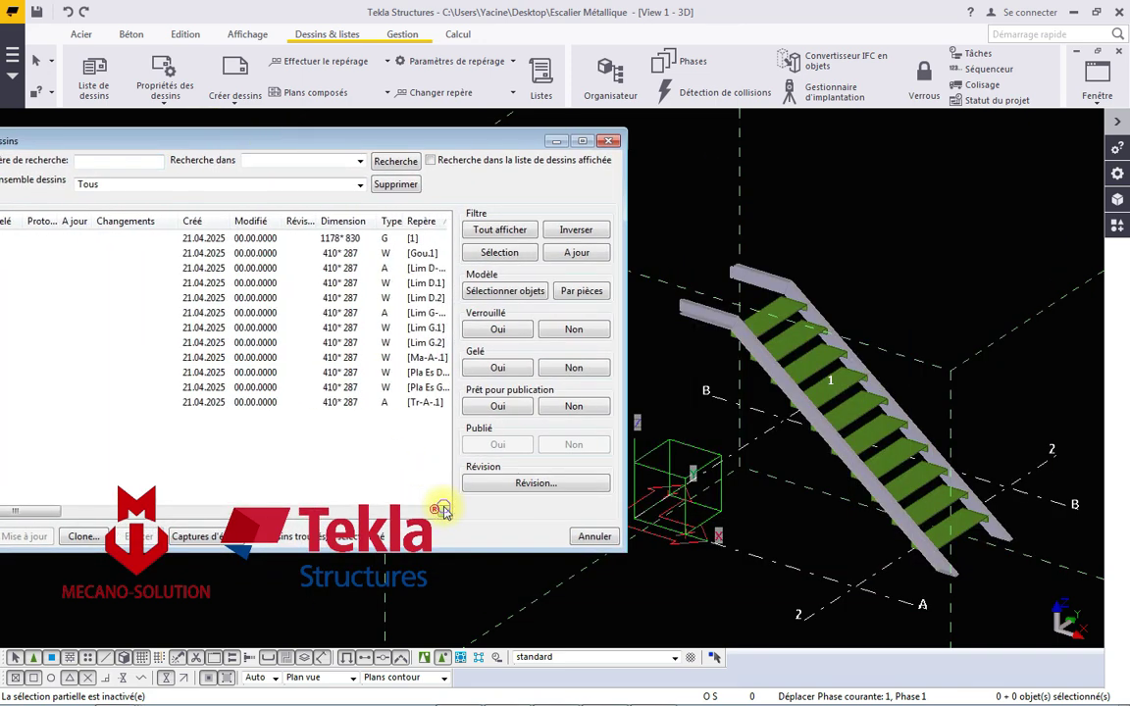
pyautogui.click(444, 510)
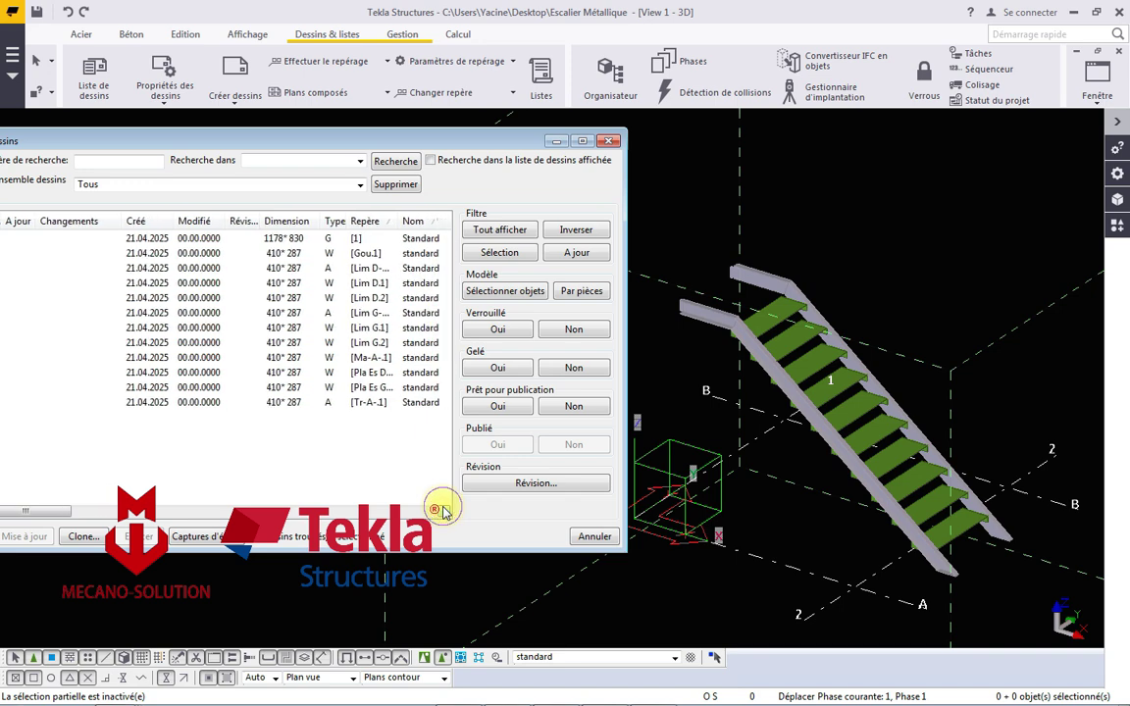
pyautogui.click(360, 184)
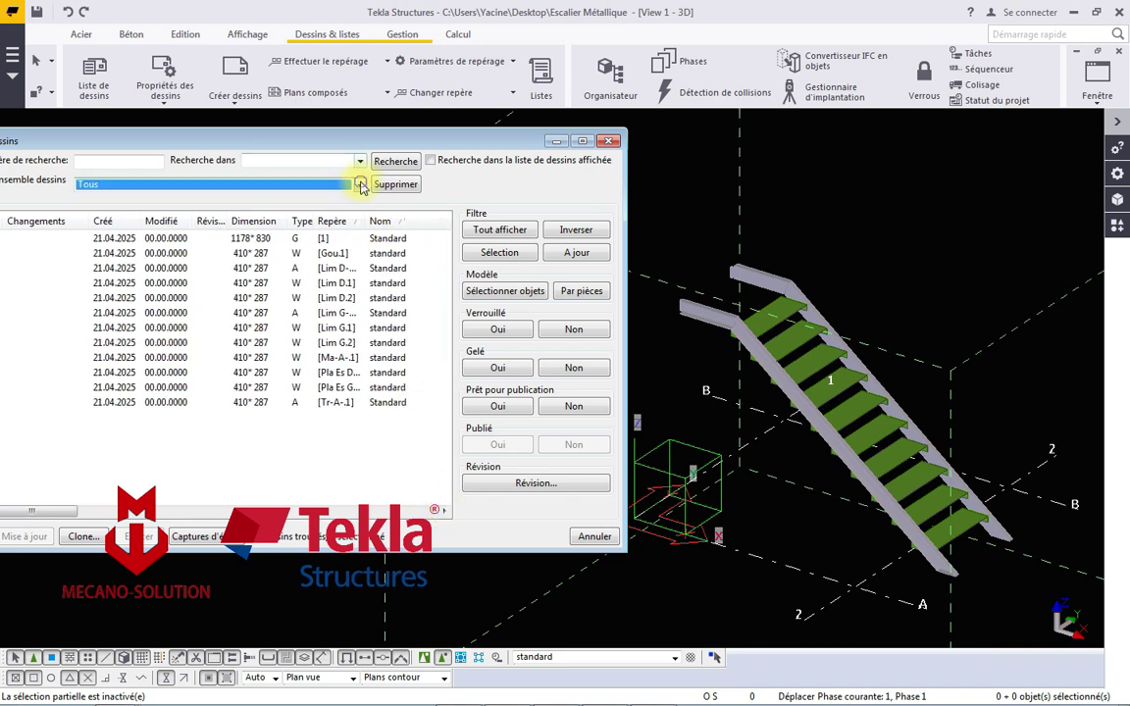
# Filter to single-part drawings and show the model parts of Gou.1, Lim D.1, Lim D.2 and Lim G.1.
pyautogui.click(108, 334)
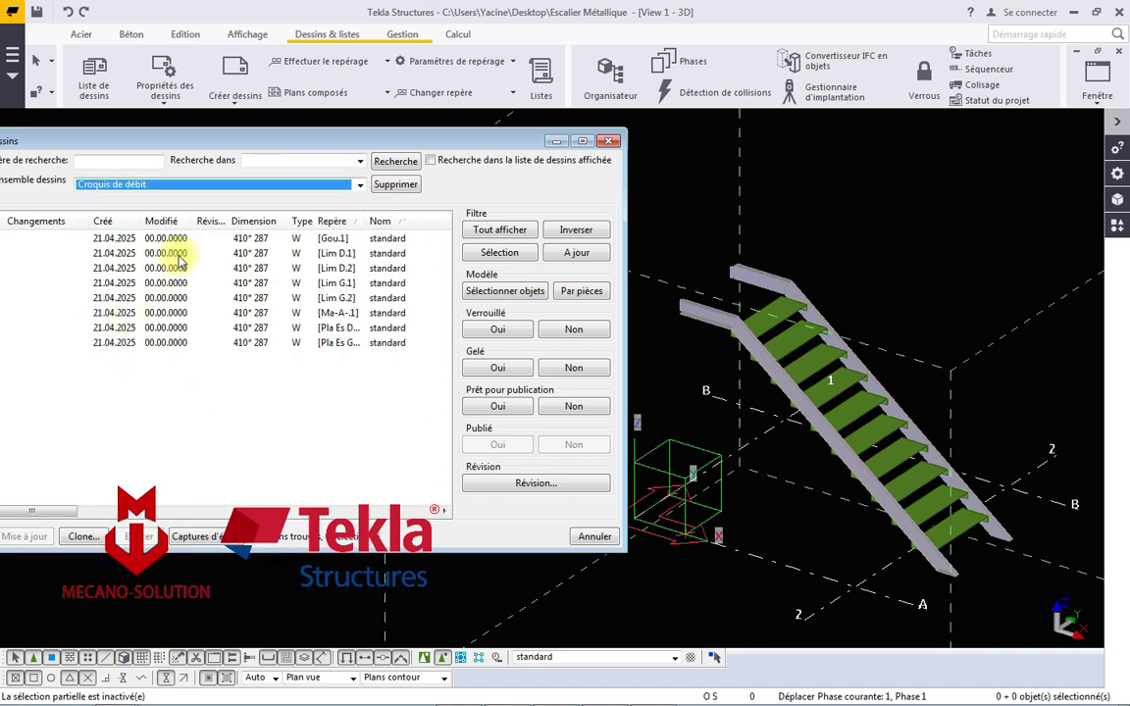
pyautogui.click(162, 239)
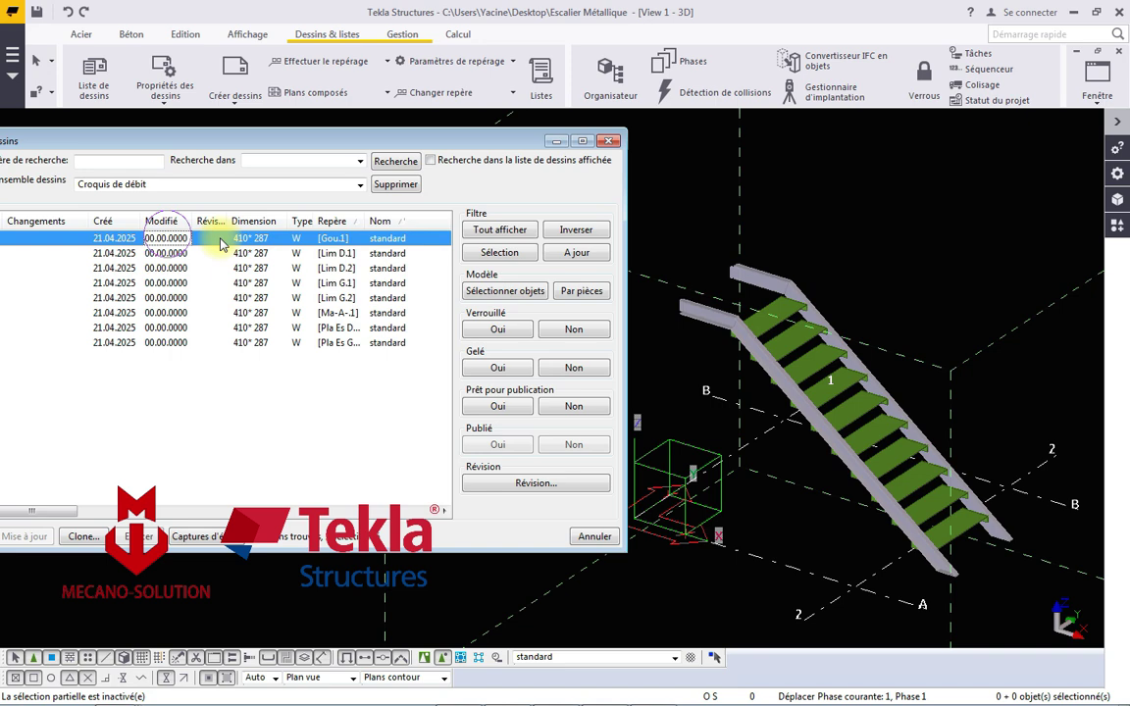
pyautogui.click(490, 291)
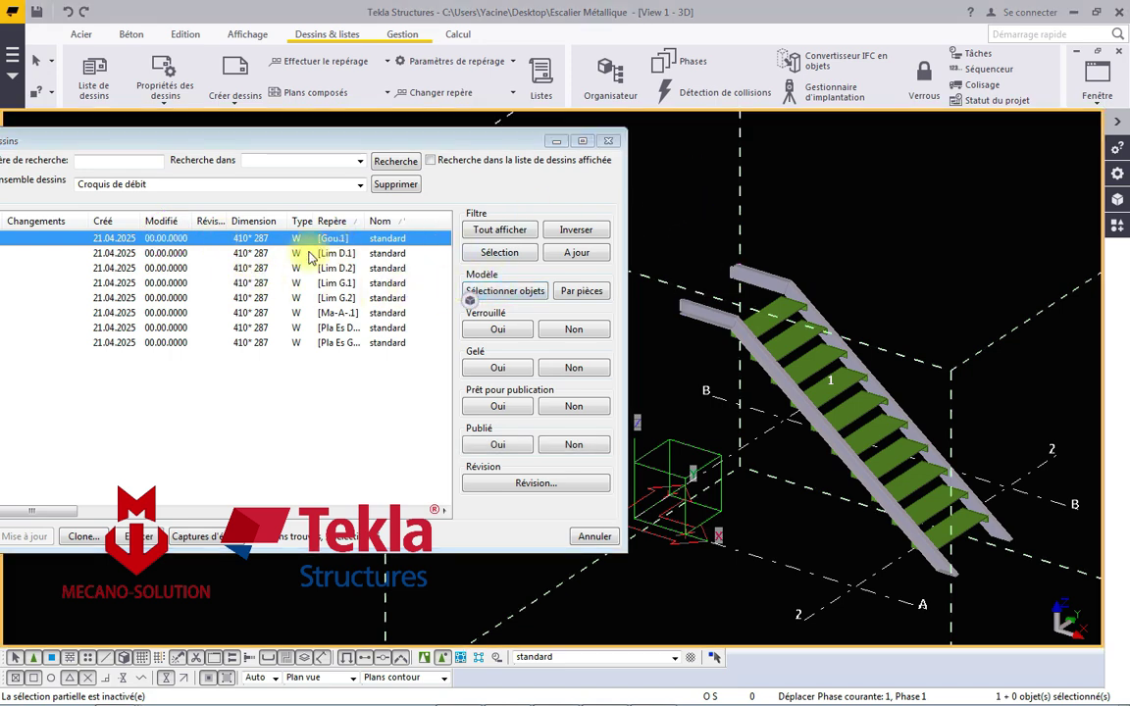
pyautogui.click(257, 253)
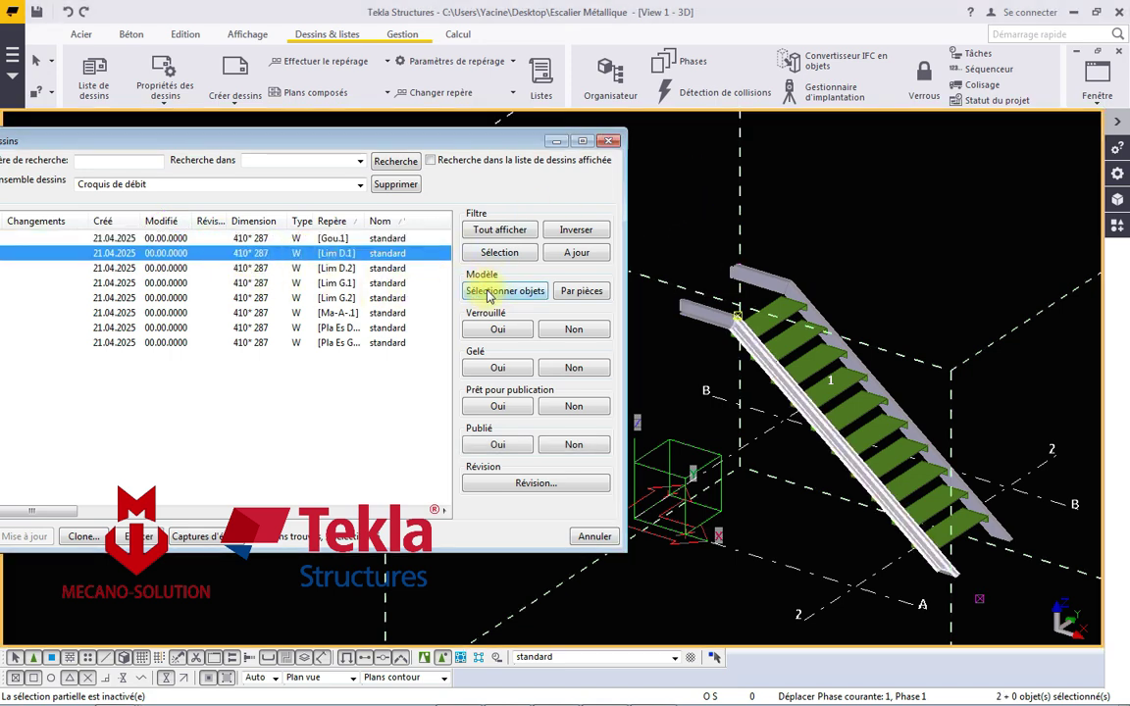
pyautogui.click(633, 193)
pyautogui.click(339, 267)
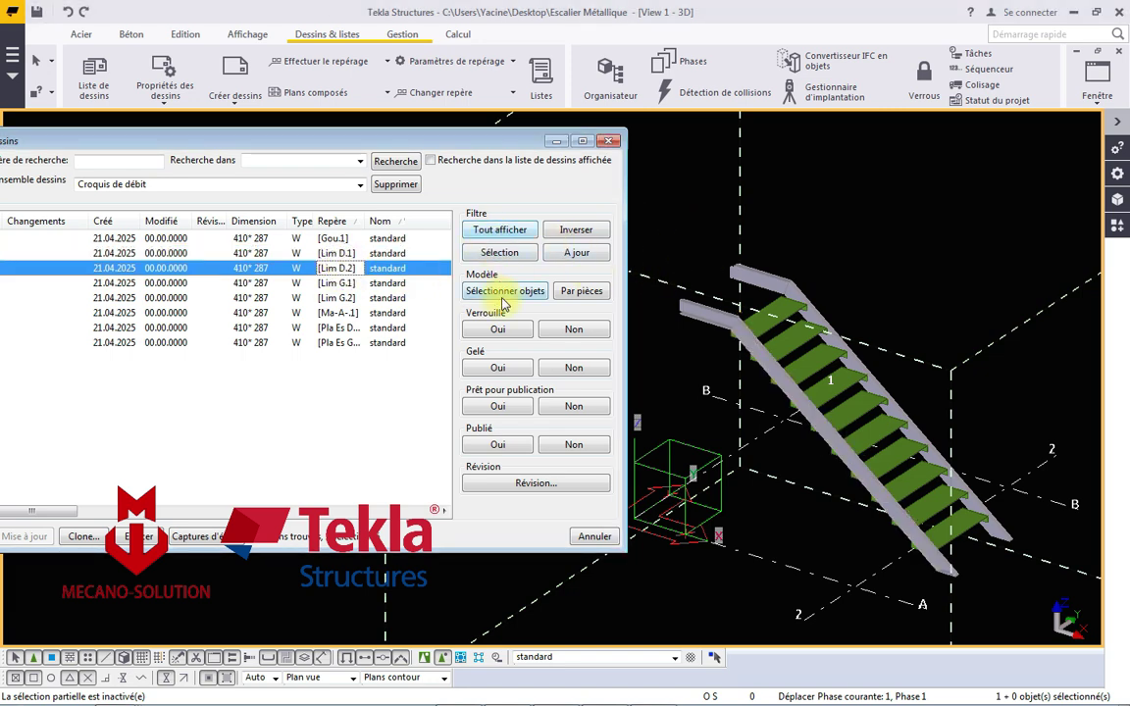
pyautogui.click(656, 227)
pyautogui.click(306, 271)
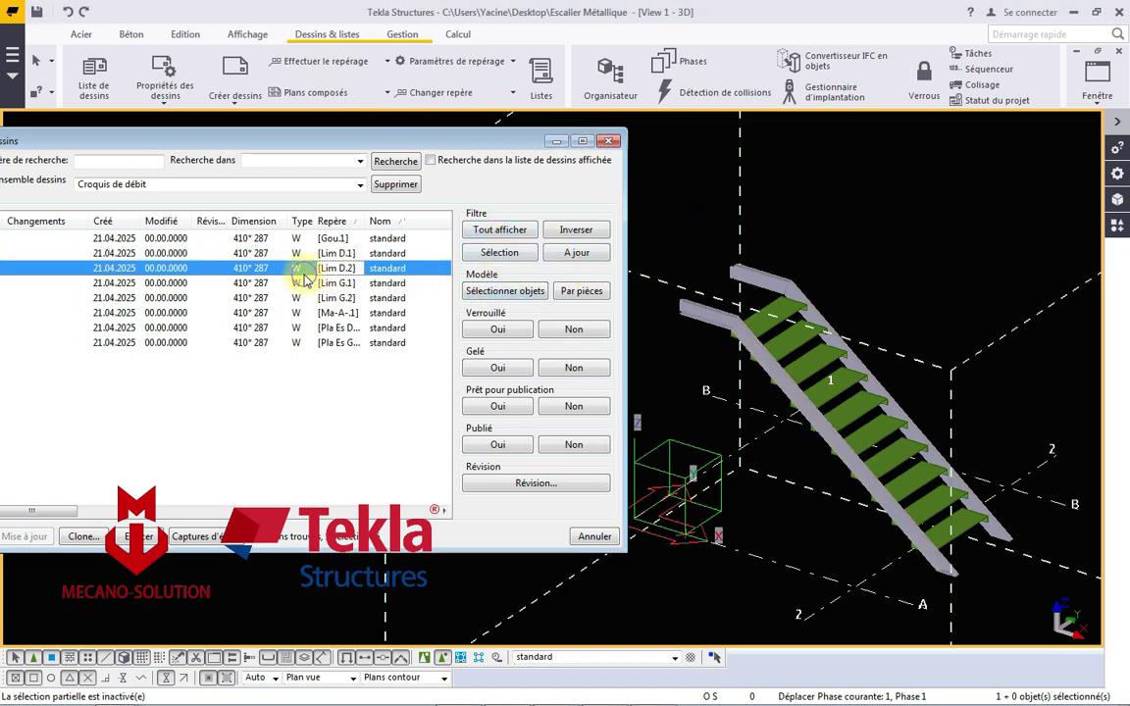
pyautogui.click(301, 285)
pyautogui.click(504, 290)
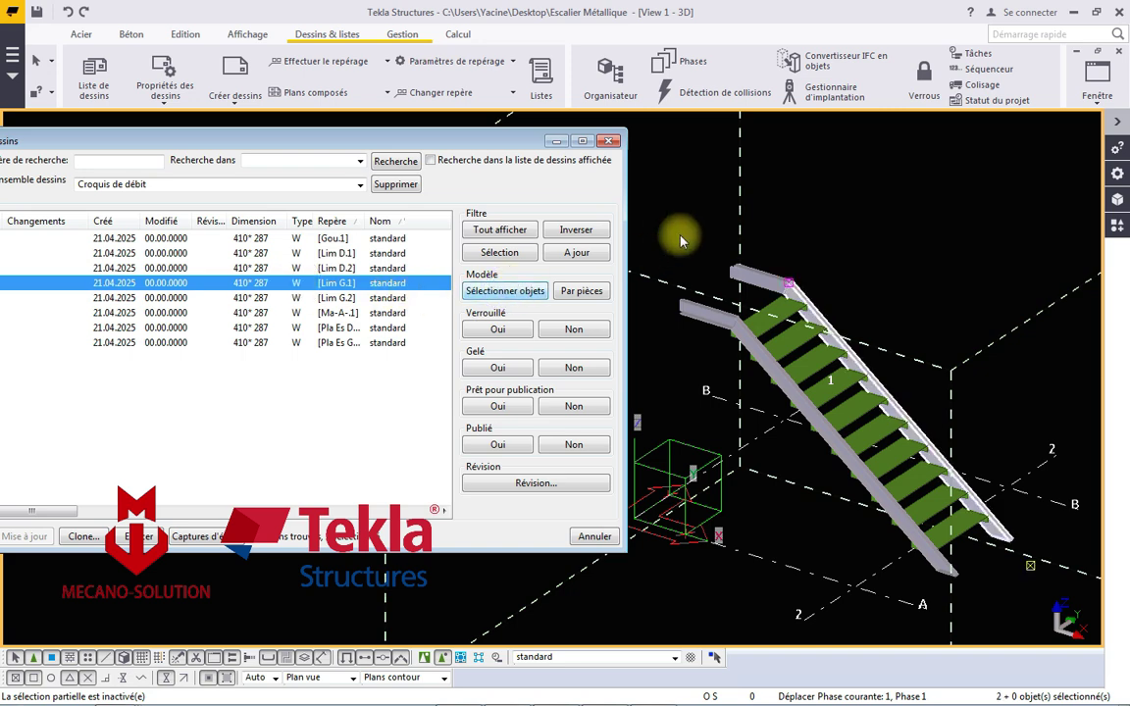
pyautogui.click(612, 210)
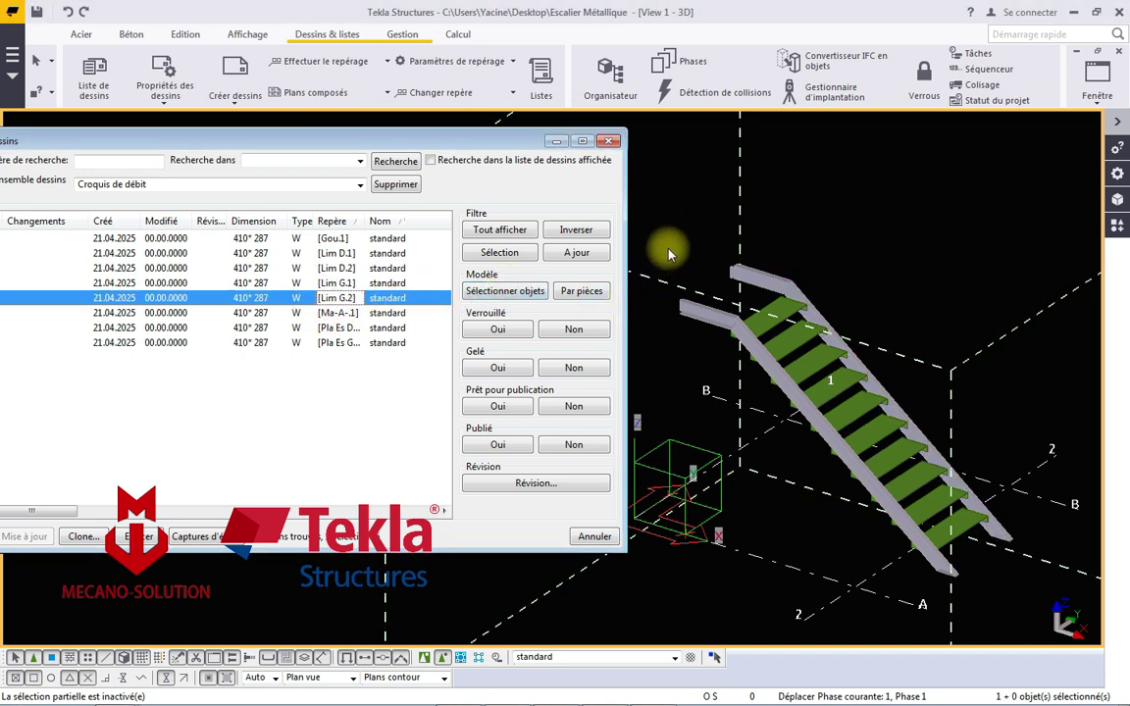
# Show the parts covered by Lim G.2, Ma-A-.1 and the plate drawings, then reselect Gou.1.
pyautogui.click(323, 297)
pyautogui.click(483, 291)
pyautogui.click(671, 234)
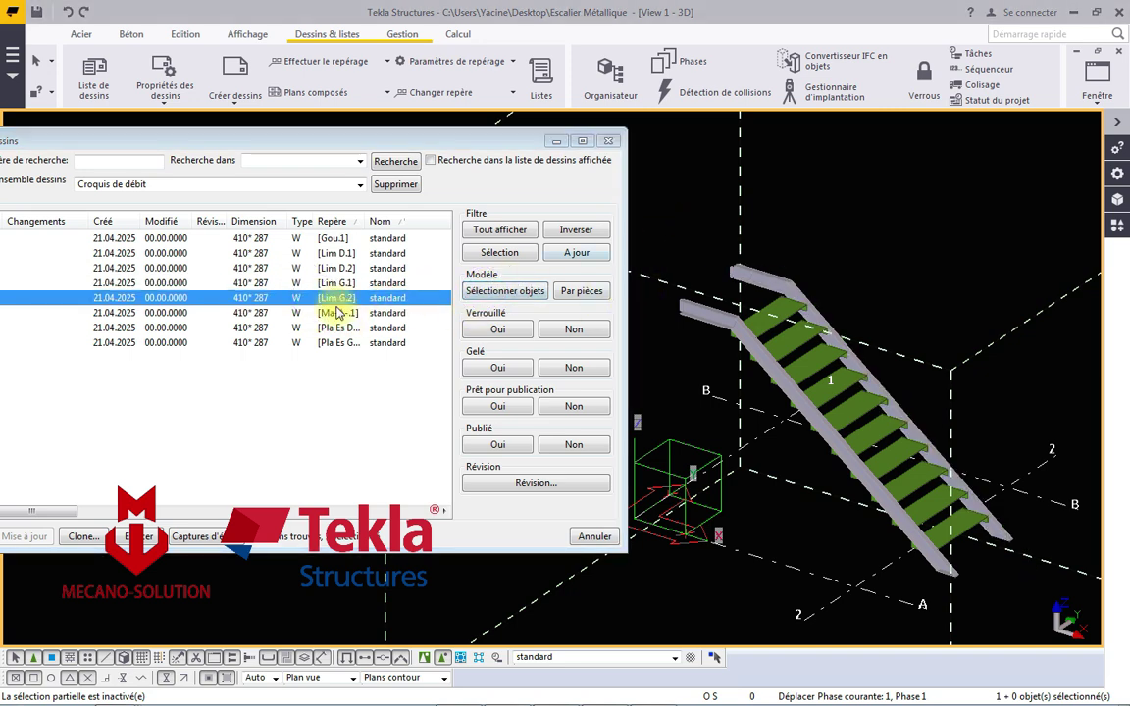
pyautogui.click(303, 313)
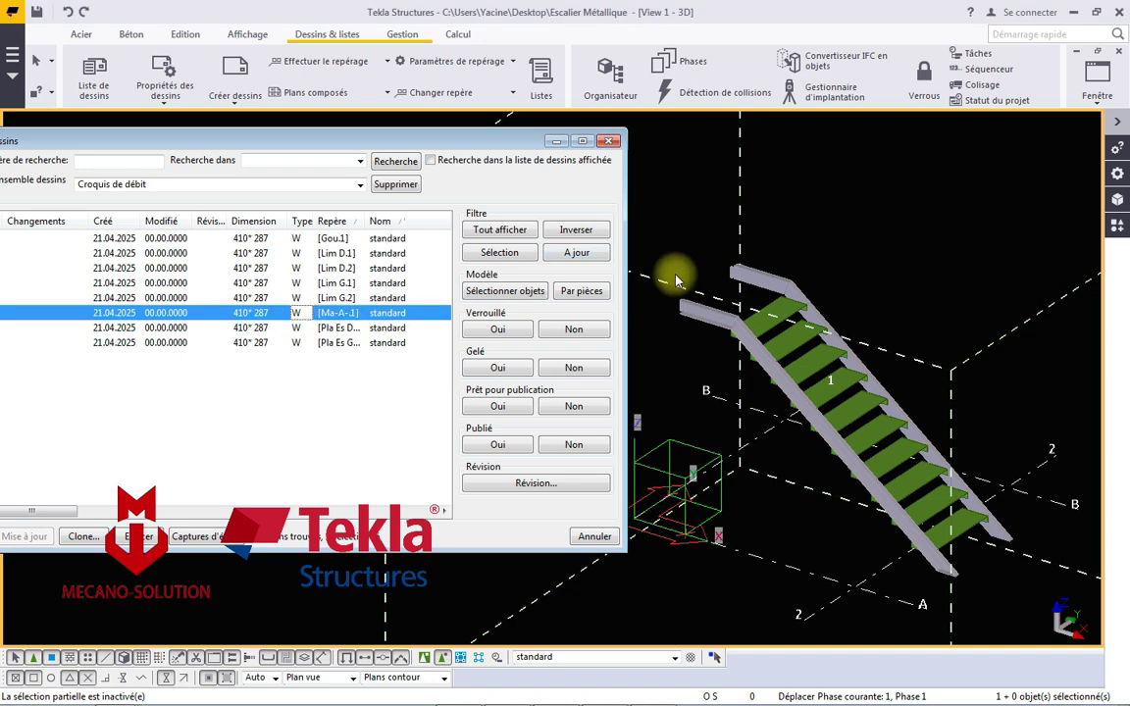
pyautogui.click(505, 292)
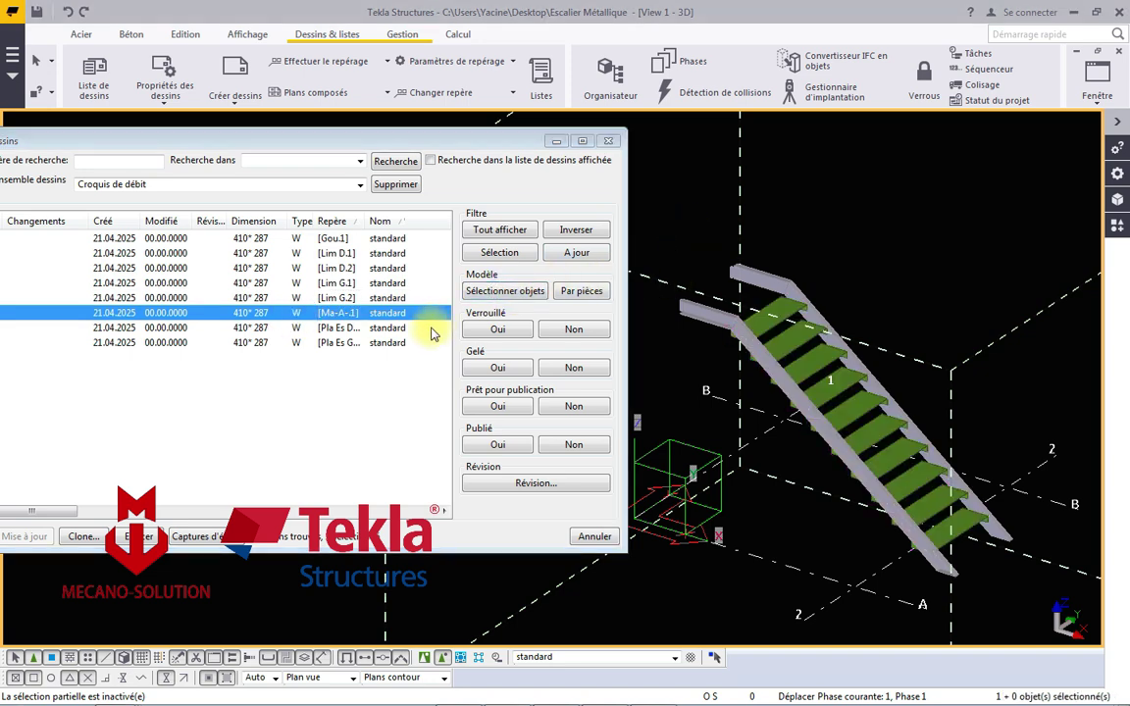
pyautogui.click(291, 327)
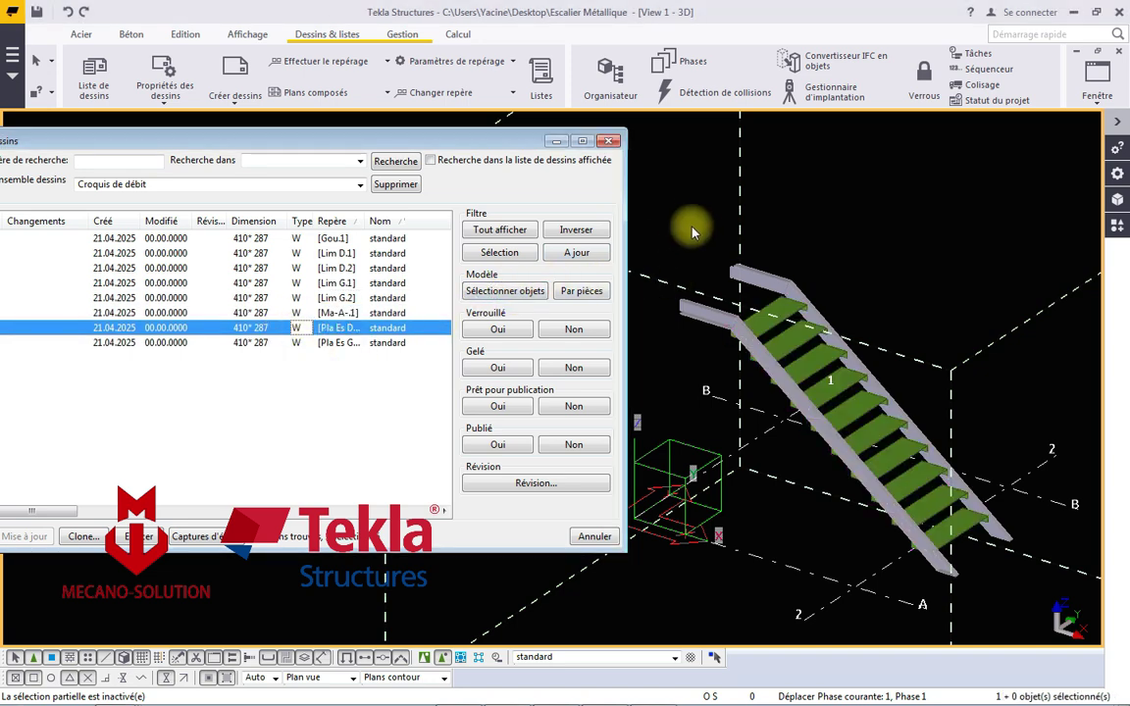
pyautogui.click(520, 293)
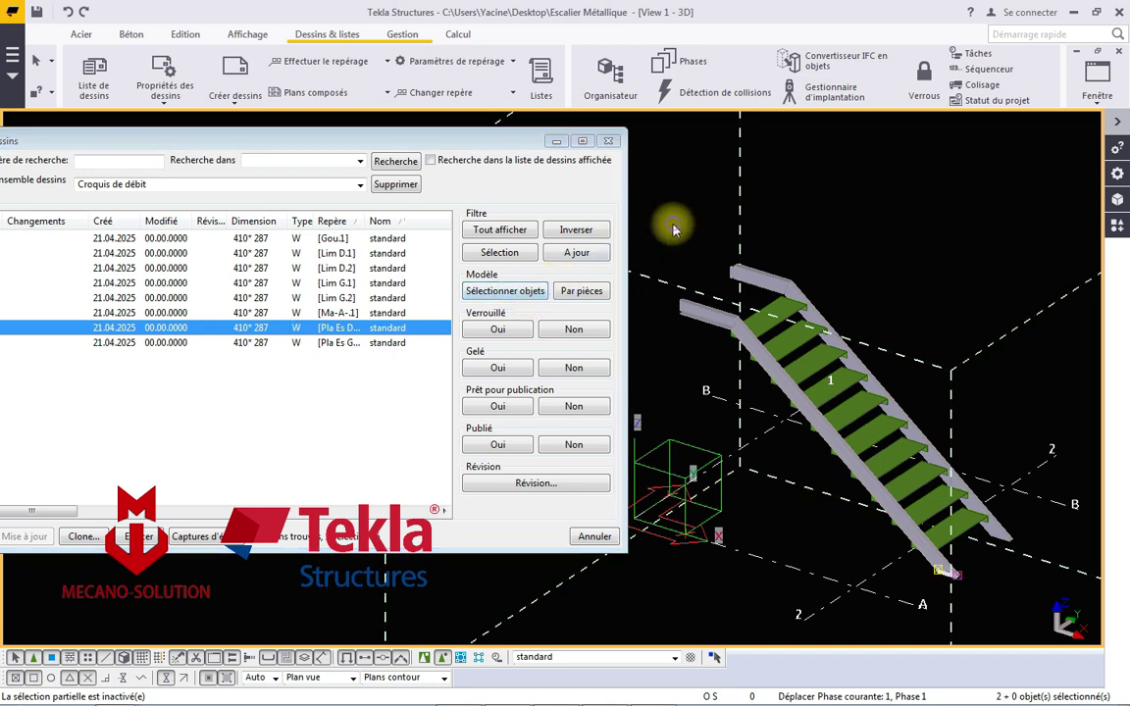
pyautogui.click(335, 343)
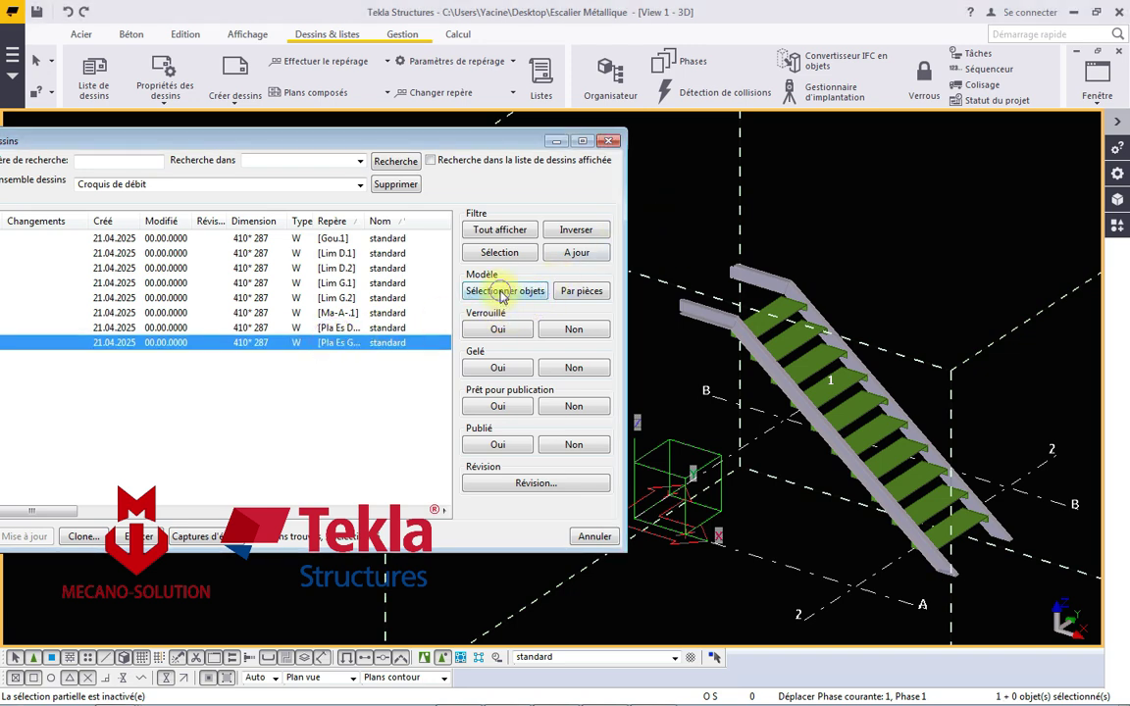
pyautogui.click(690, 243)
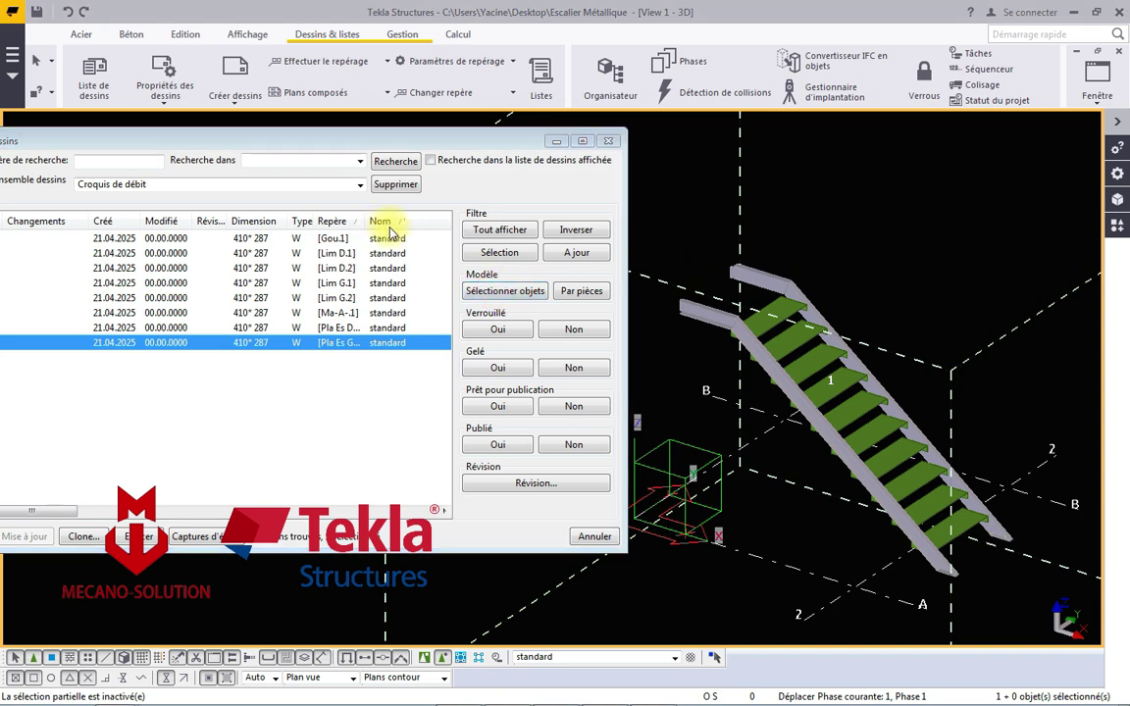
pyautogui.click(360, 185)
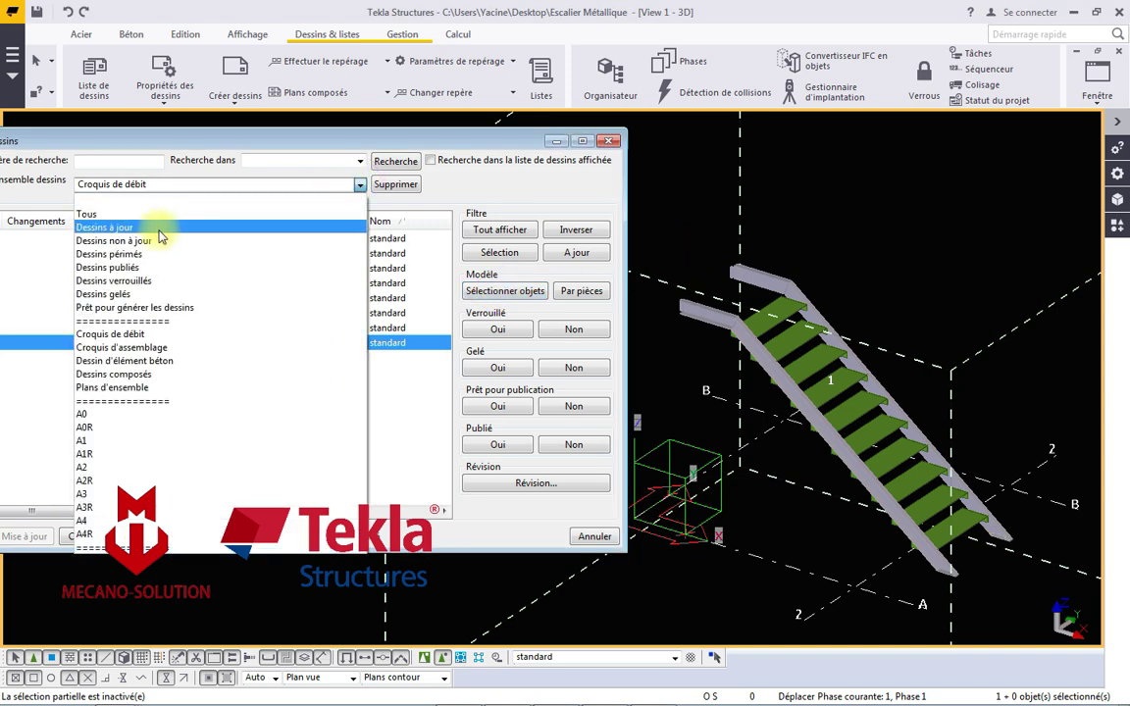
pyautogui.click(143, 333)
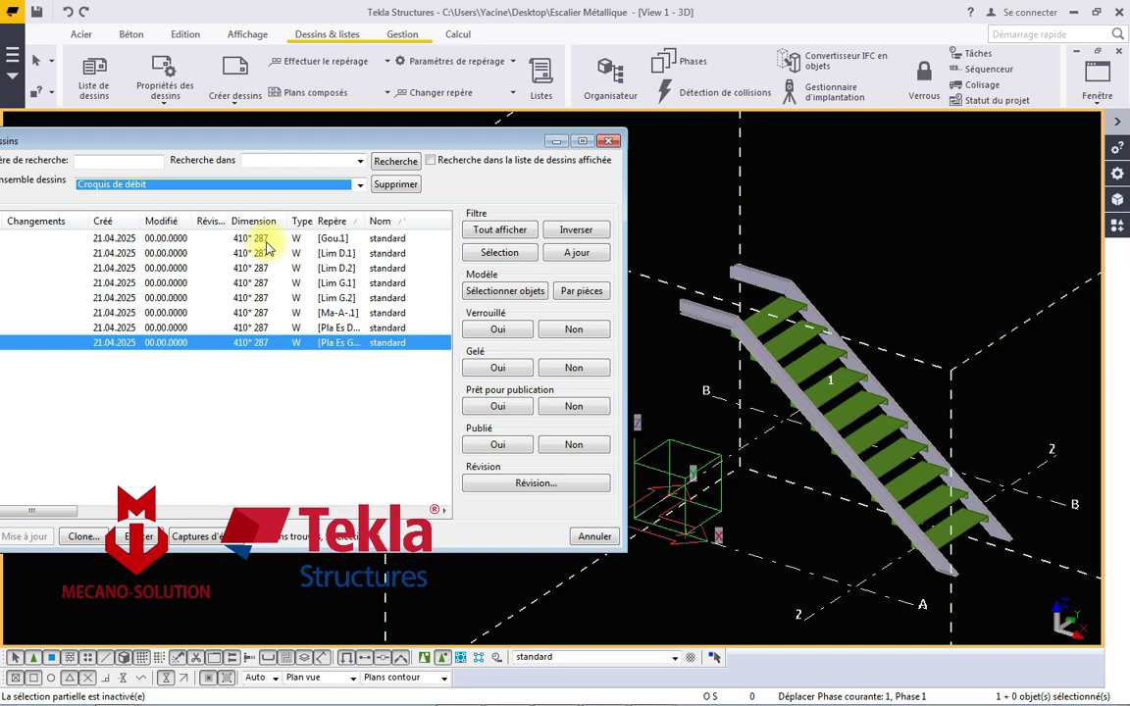
pyautogui.click(265, 241)
# Switch to Croquis d'assemblage and highlight each assembly drawing's parts, including Tr-A-.1.
pyautogui.click(360, 185)
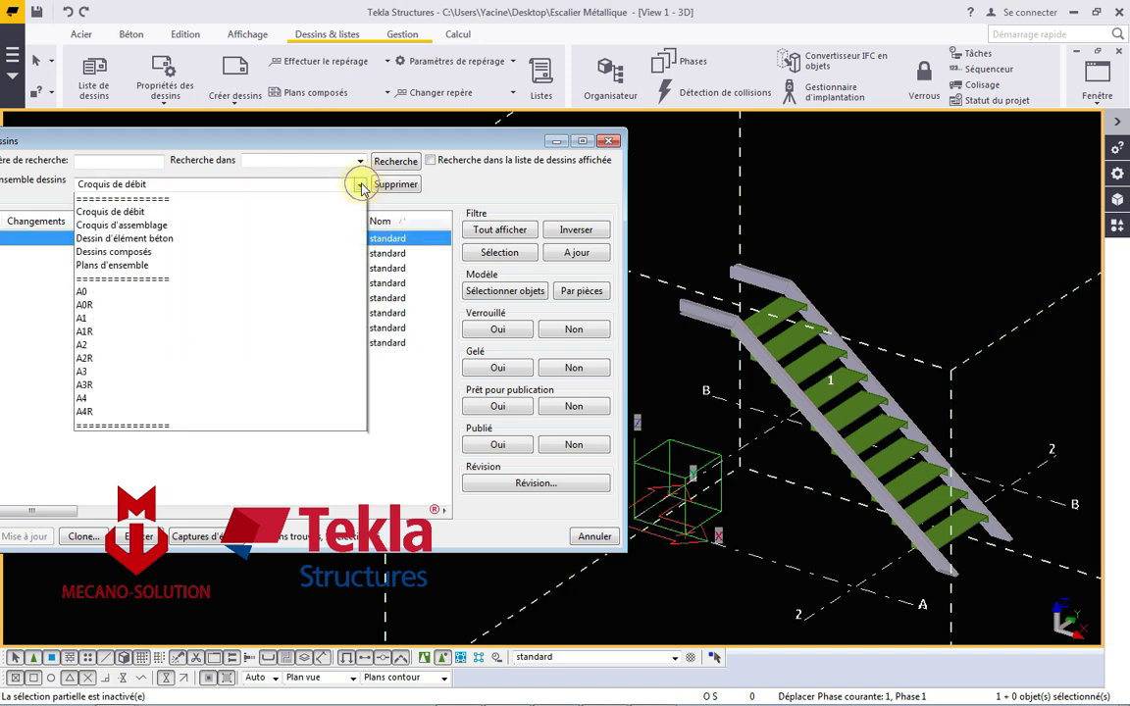
pyautogui.click(167, 353)
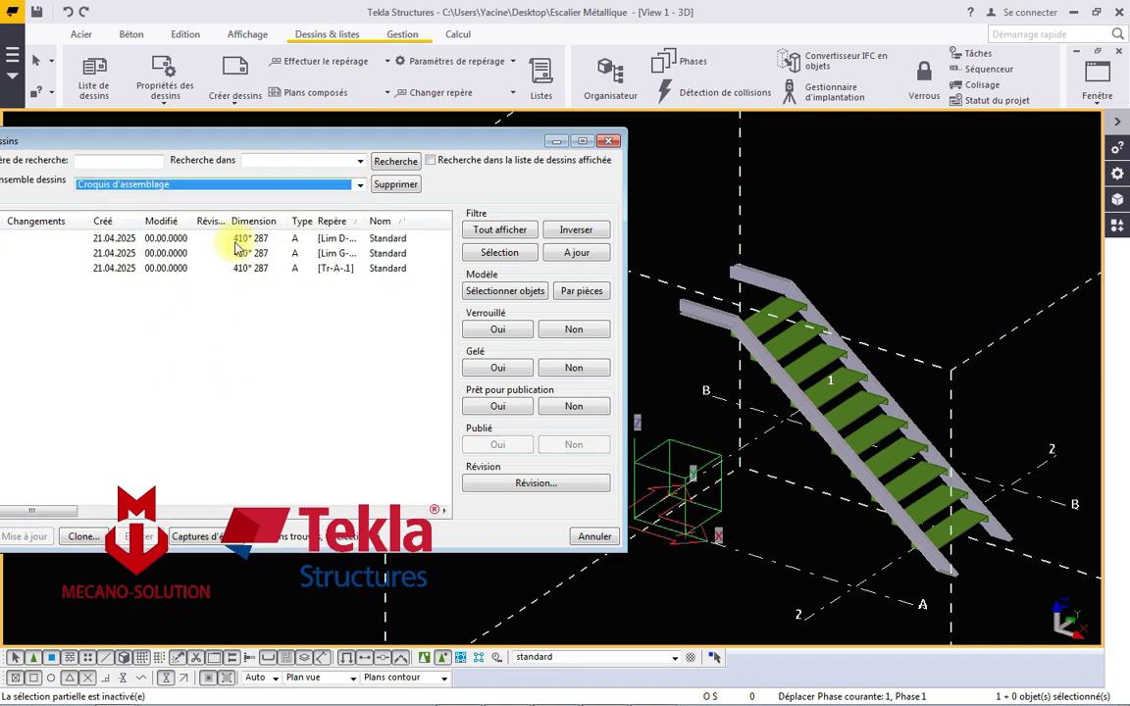
pyautogui.click(214, 238)
pyautogui.click(500, 290)
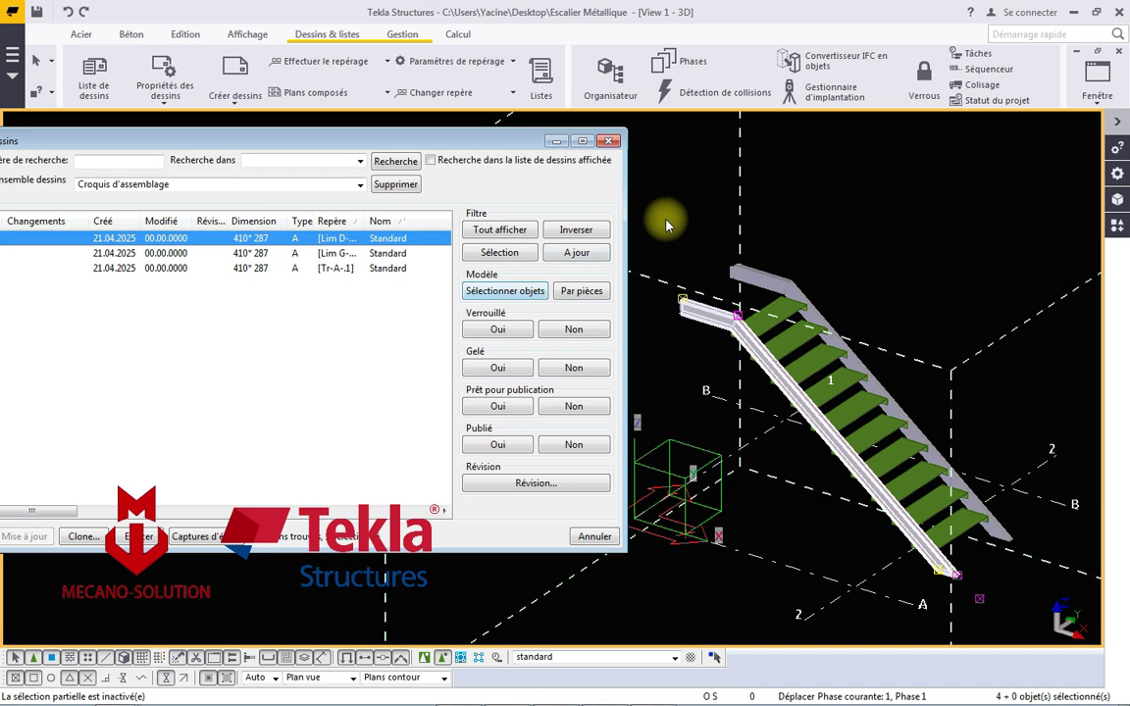
pyautogui.click(294, 253)
pyautogui.click(505, 292)
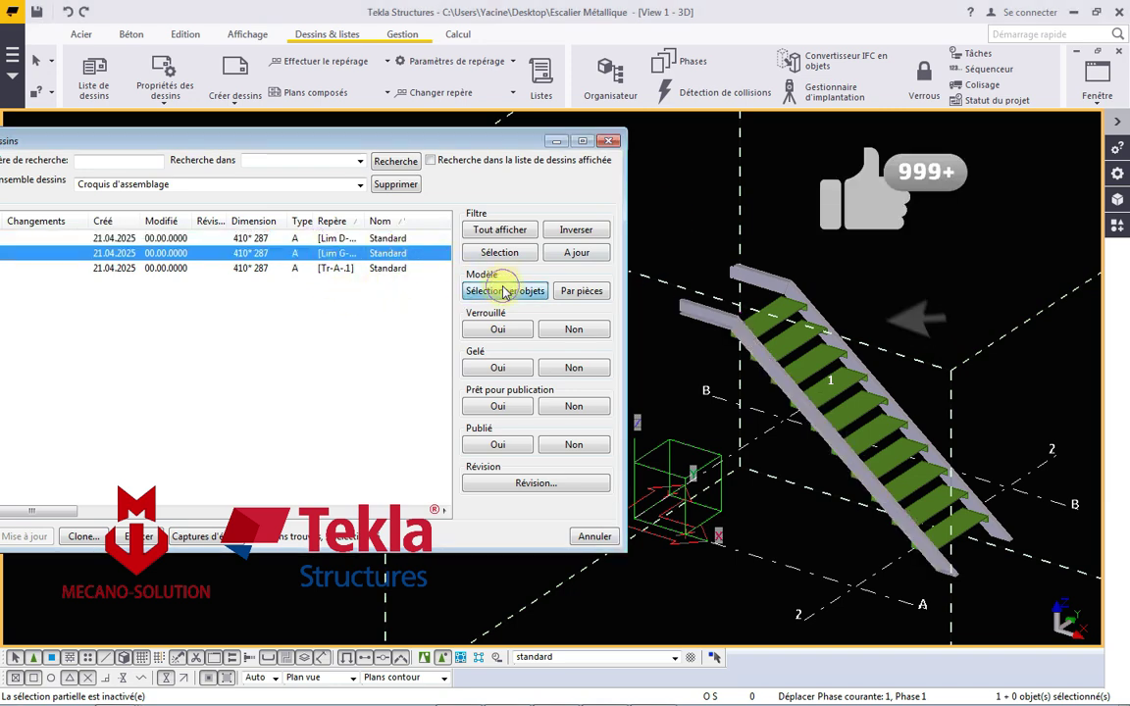
pyautogui.click(250, 267)
pyautogui.click(484, 291)
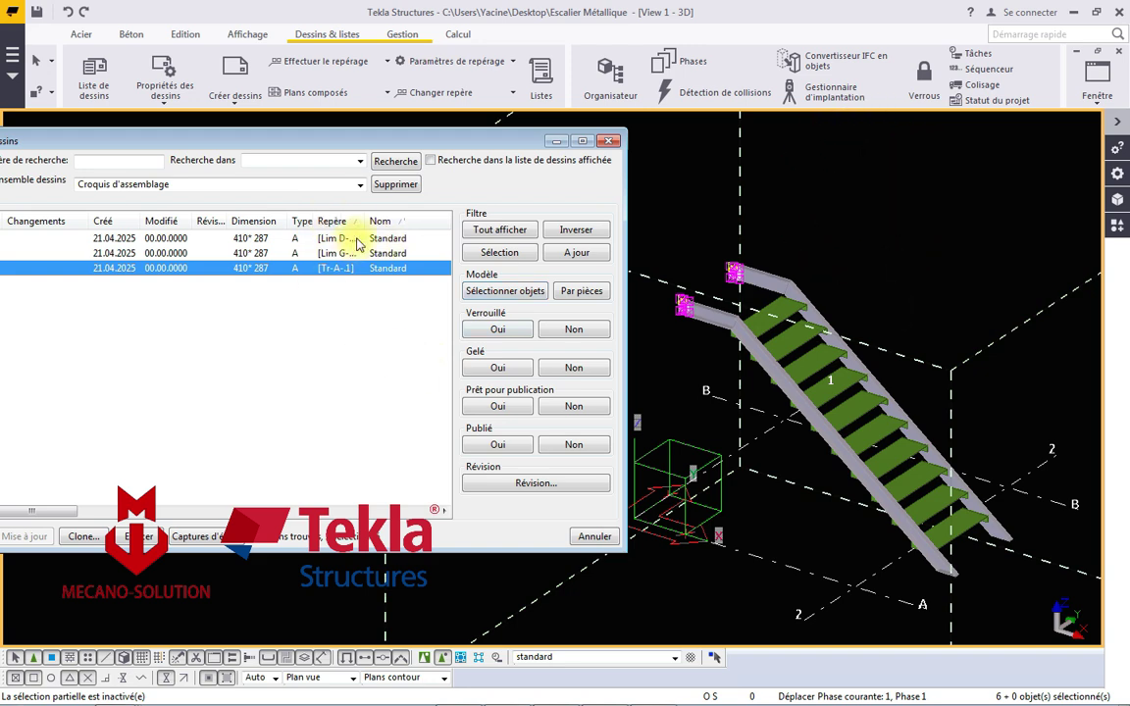
# List all twelve drawings again and select the general arrangement drawing [1].
pyautogui.click(362, 187)
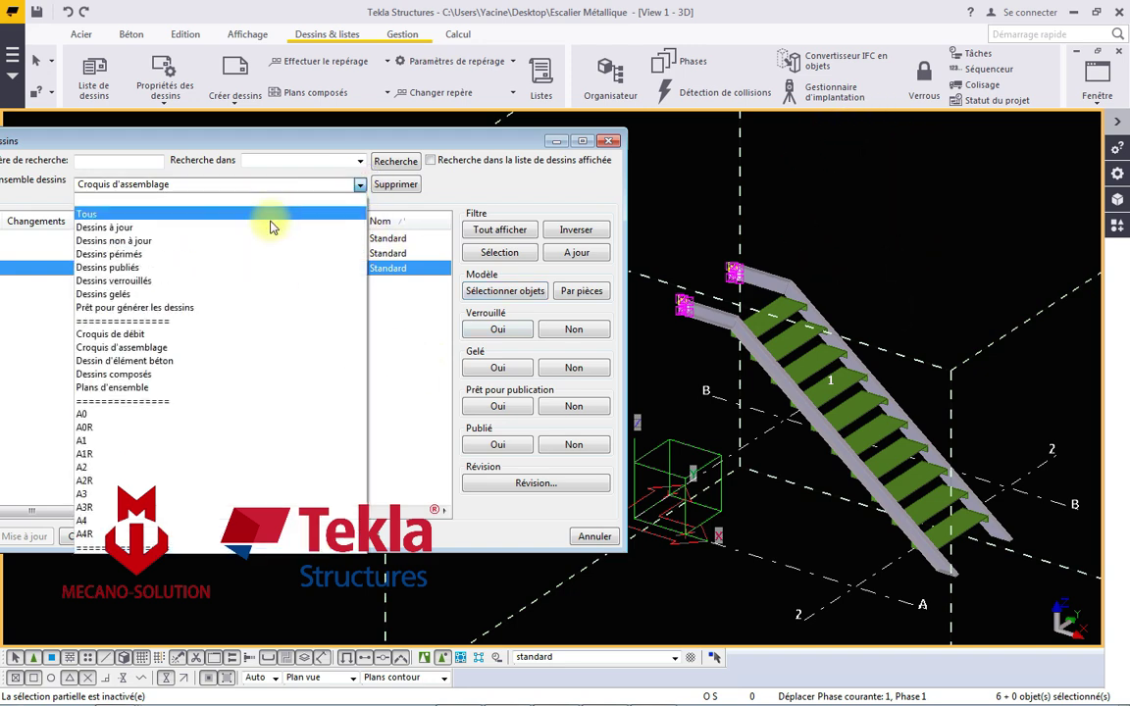
pyautogui.click(134, 320)
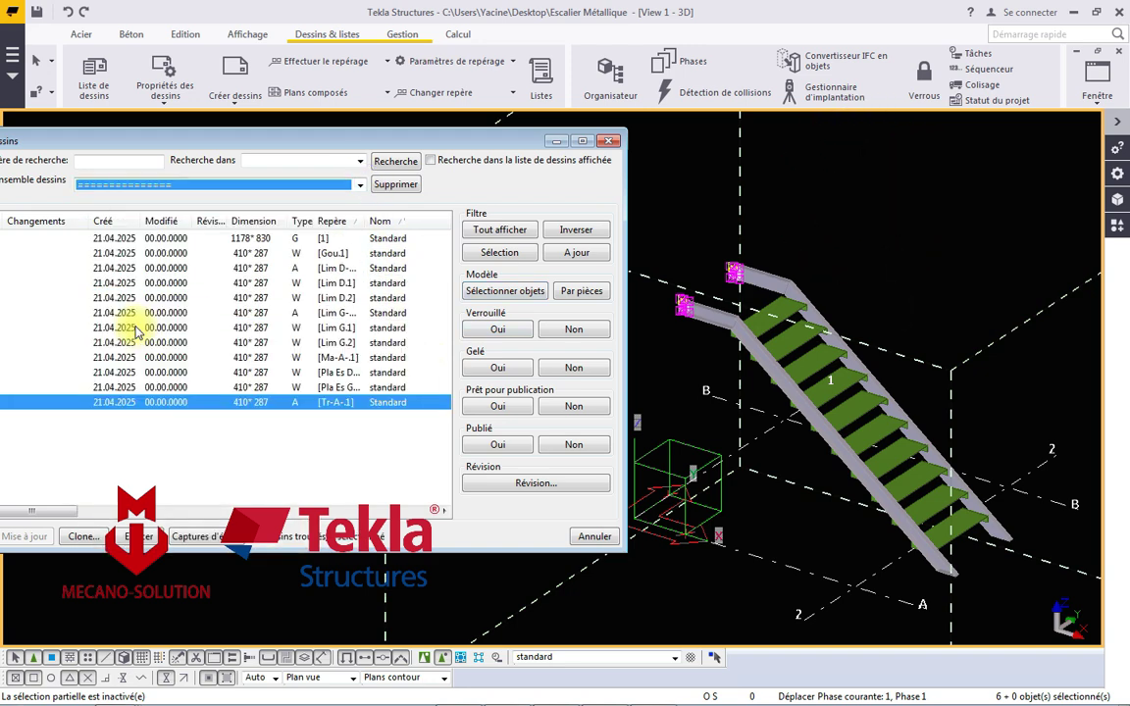
pyautogui.click(334, 240)
# Open general arrangement drawing [1], close it and the drawing list, and maximise View 1 - 3D.
pyautogui.doubleClick(333, 241)
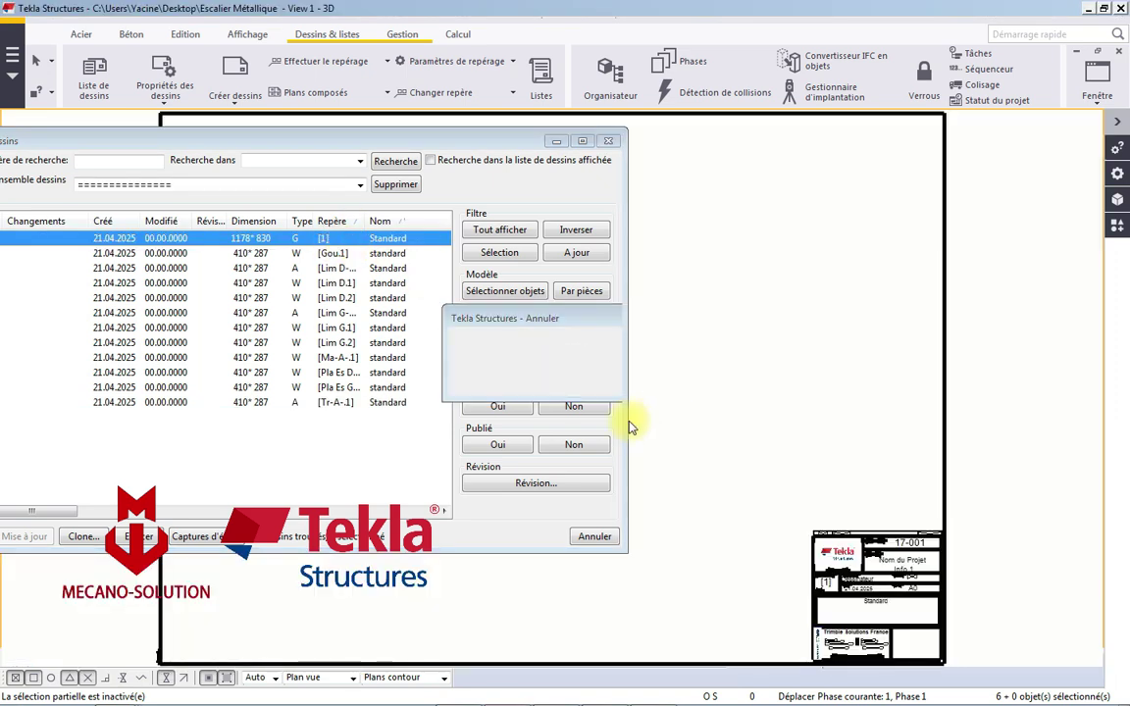
pyautogui.click(607, 142)
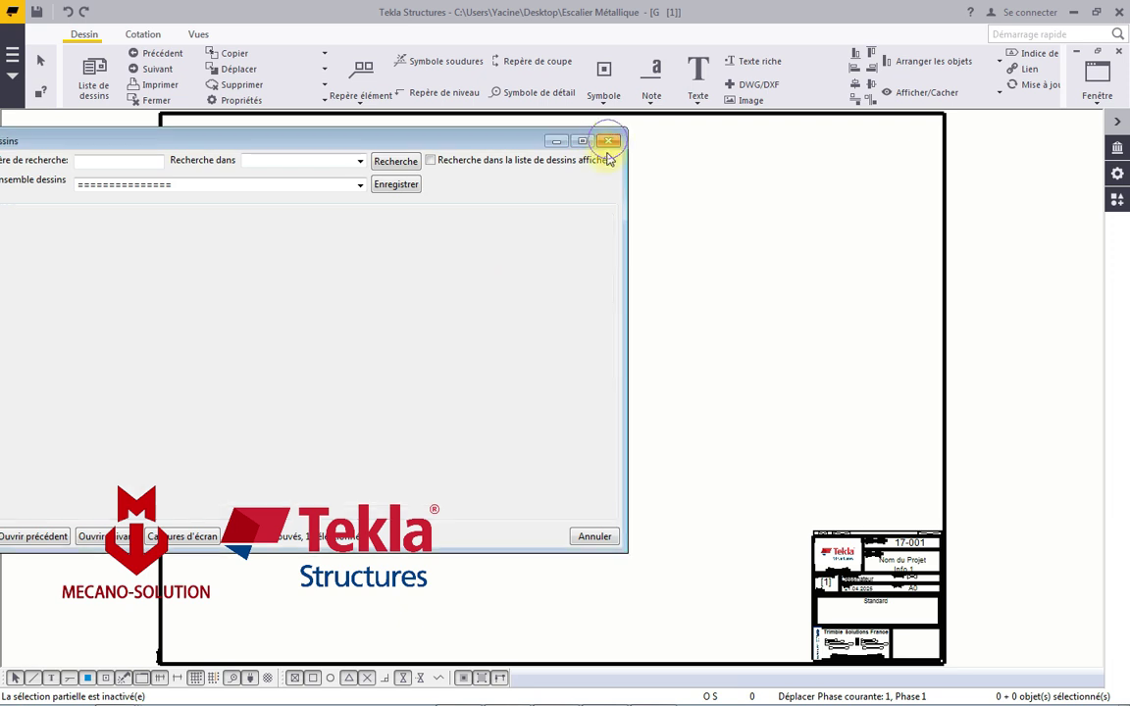
pyautogui.click(150, 102)
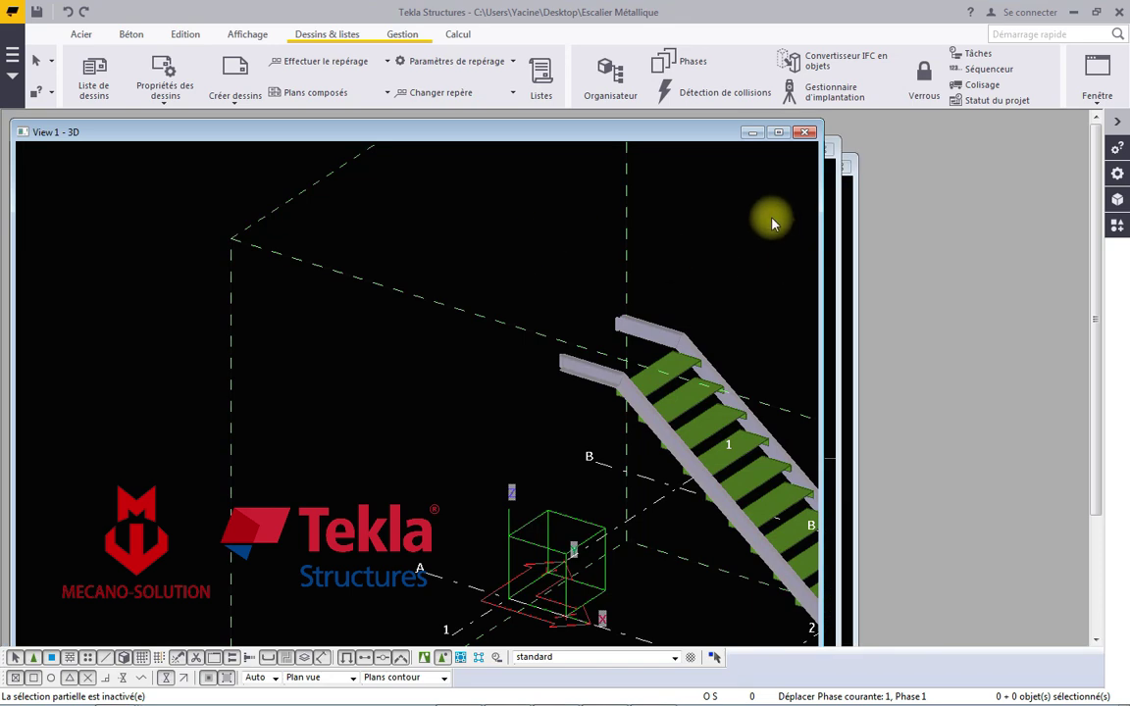
pyautogui.doubleClick(584, 138)
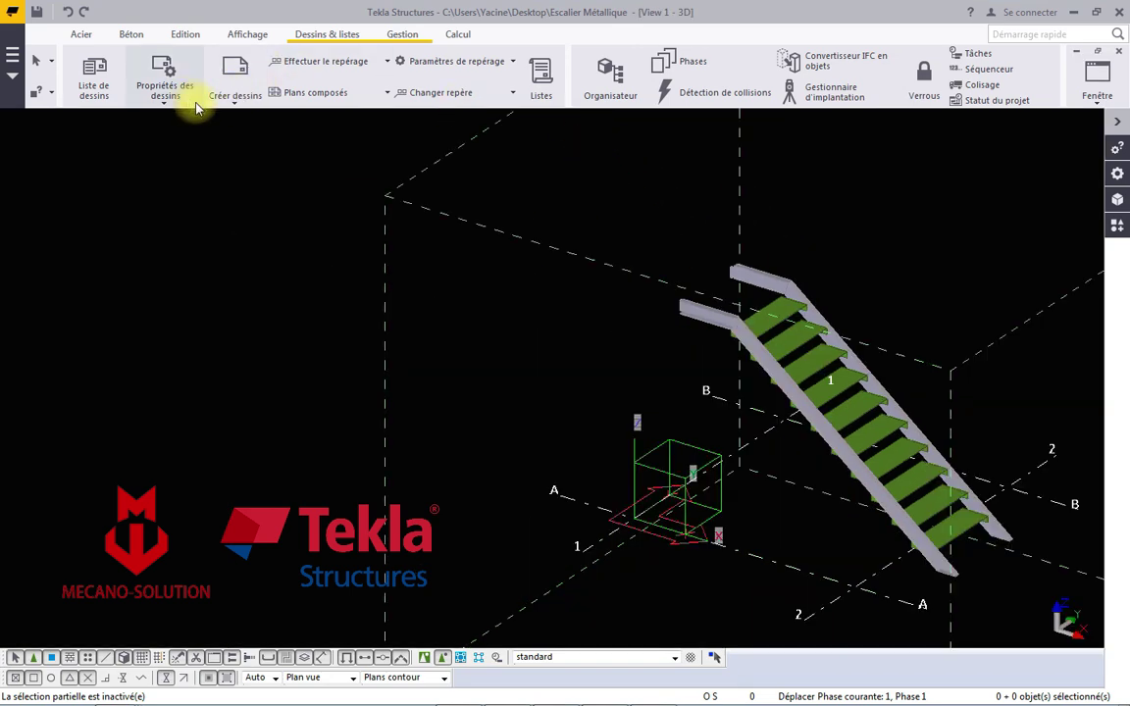
# Filter the drawing list to Croquis de débit and open the first drawing, Gou.1.
pyautogui.click(95, 78)
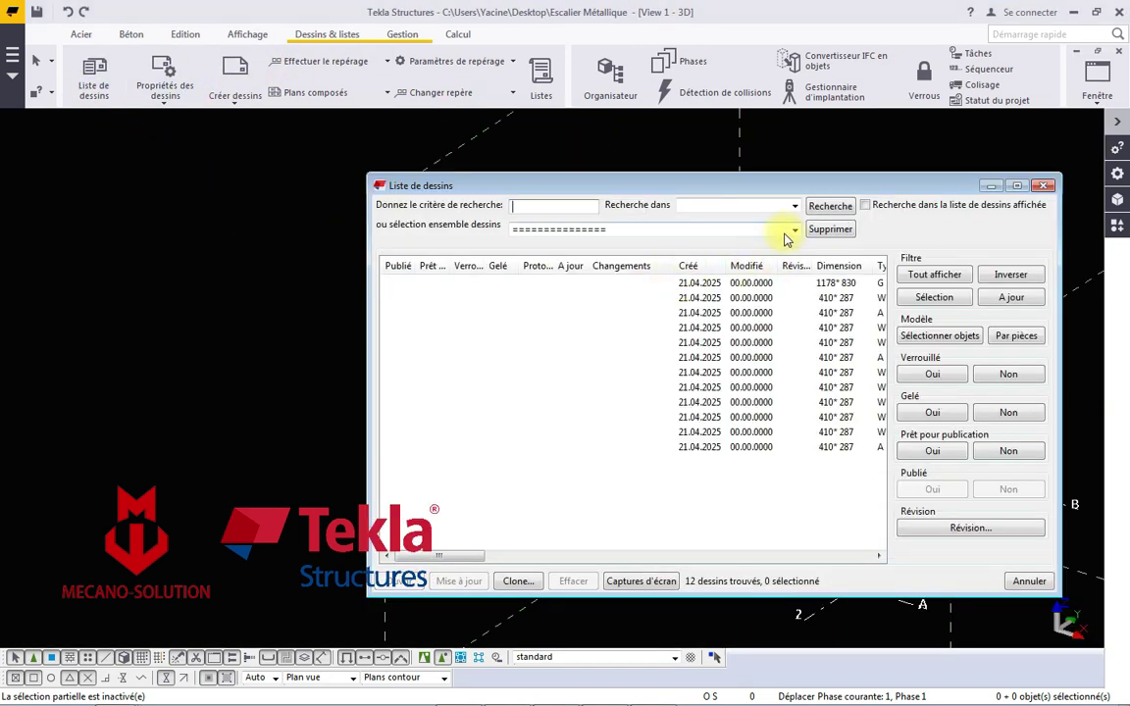
pyautogui.click(794, 229)
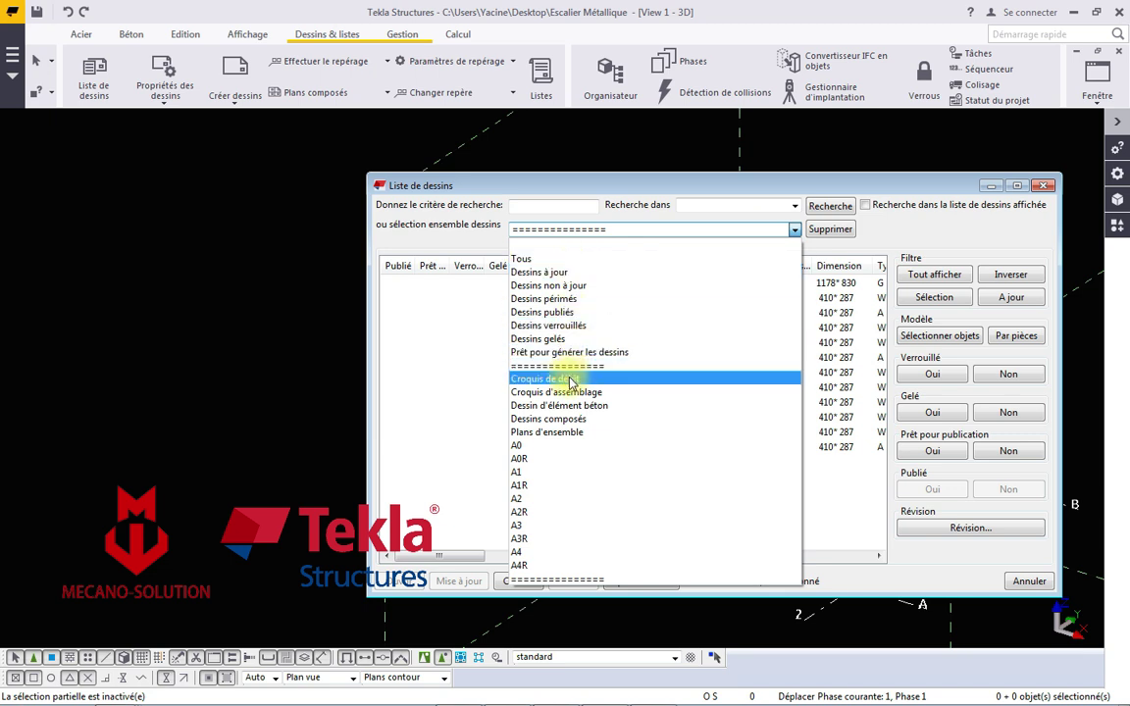
pyautogui.click(571, 381)
pyautogui.click(702, 284)
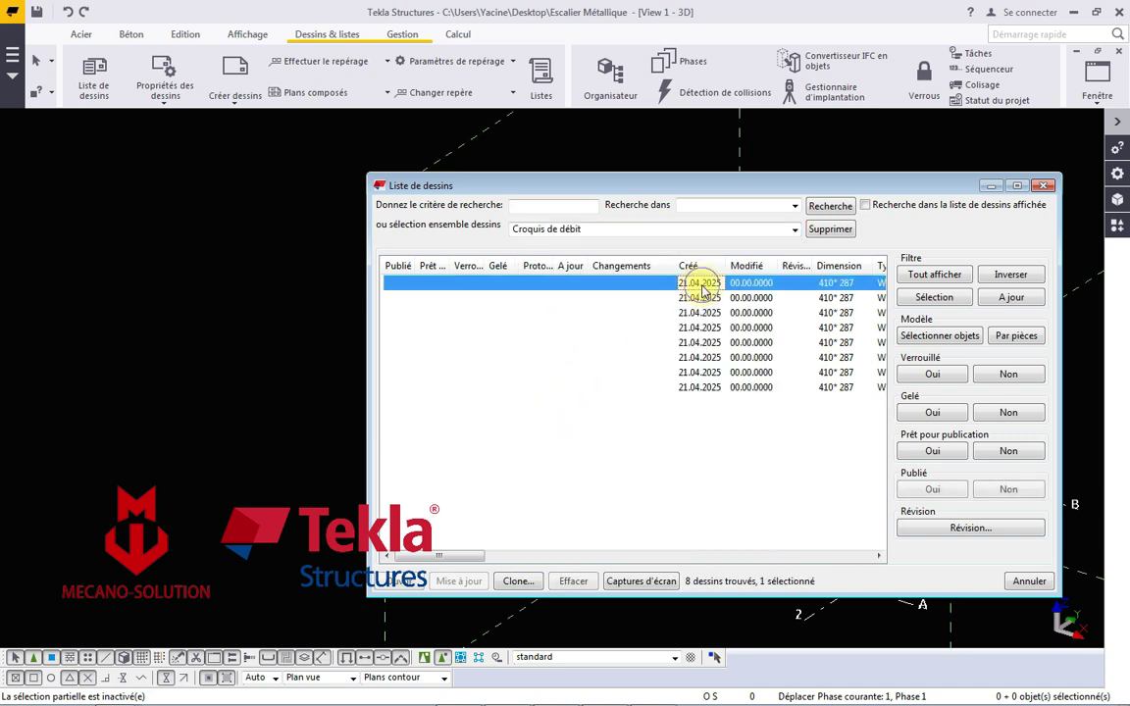
pyautogui.doubleClick(703, 284)
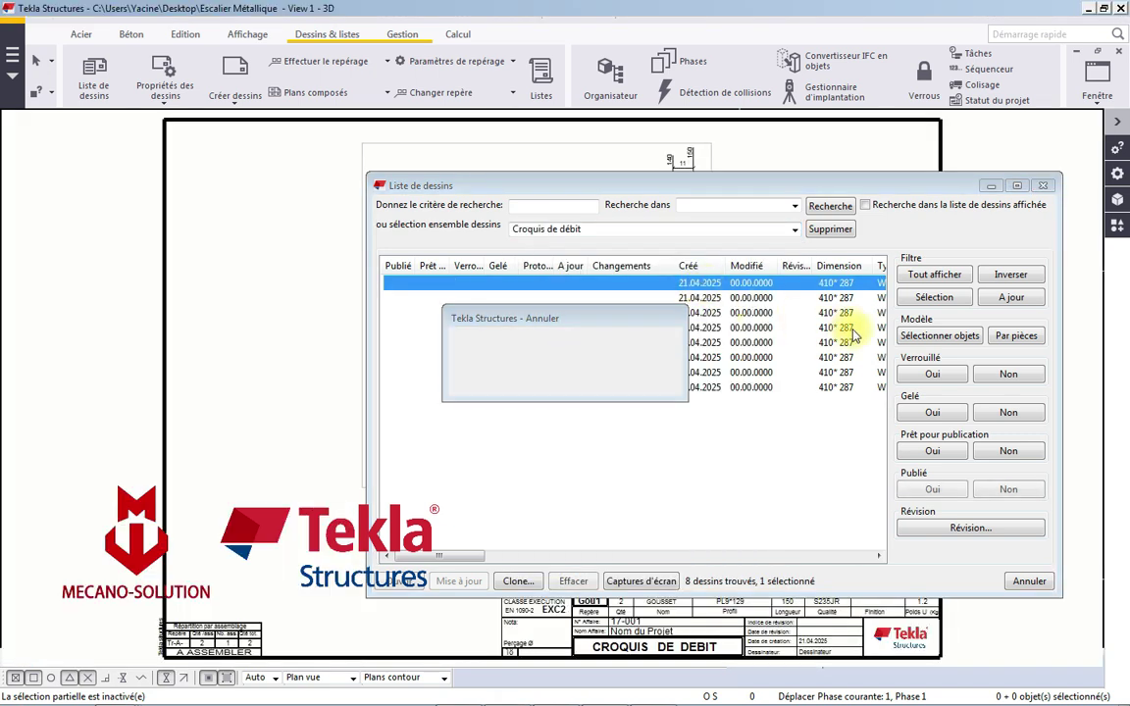
pyautogui.click(1041, 190)
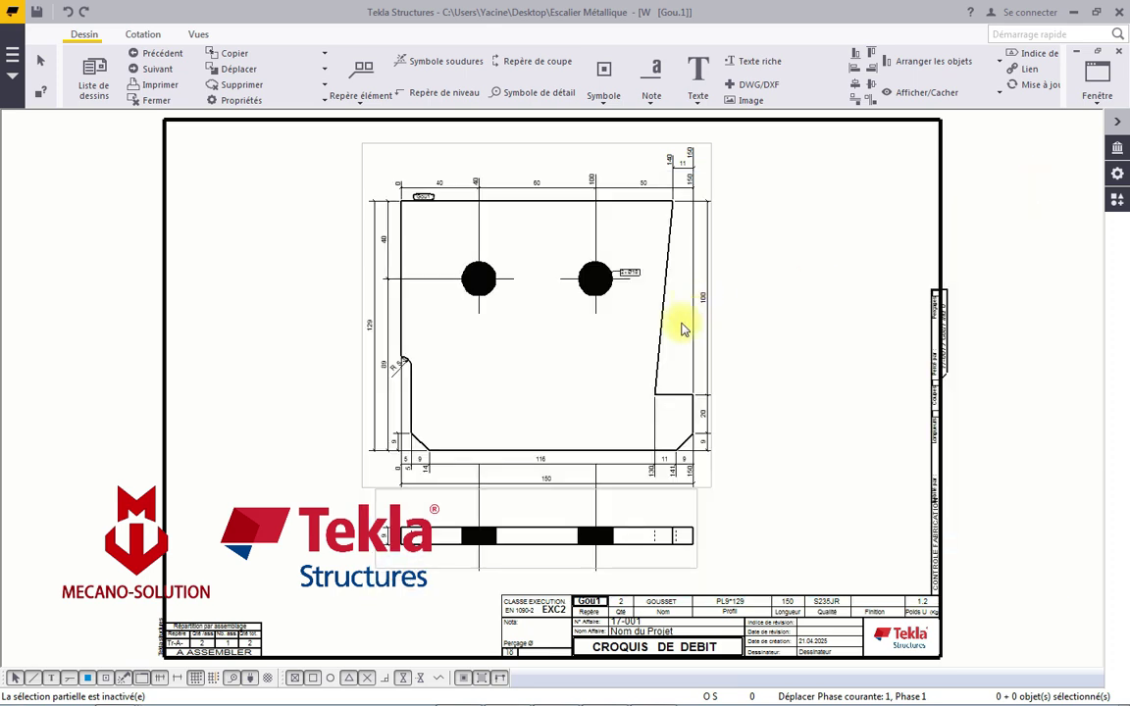
# Step through Lim D.2, the stringers, Pla Es D.1 and Pla Es G.1, return to Gou.1, reopen the list.
pyautogui.scroll(1, 601, 345)
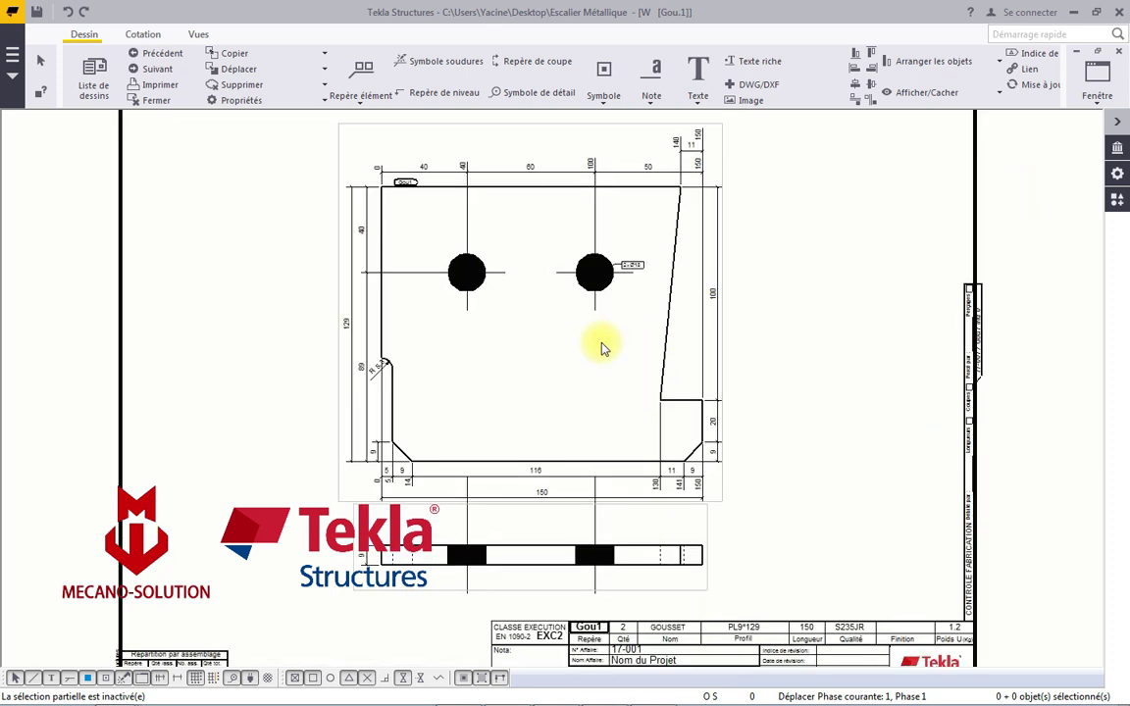
pyautogui.click(167, 74)
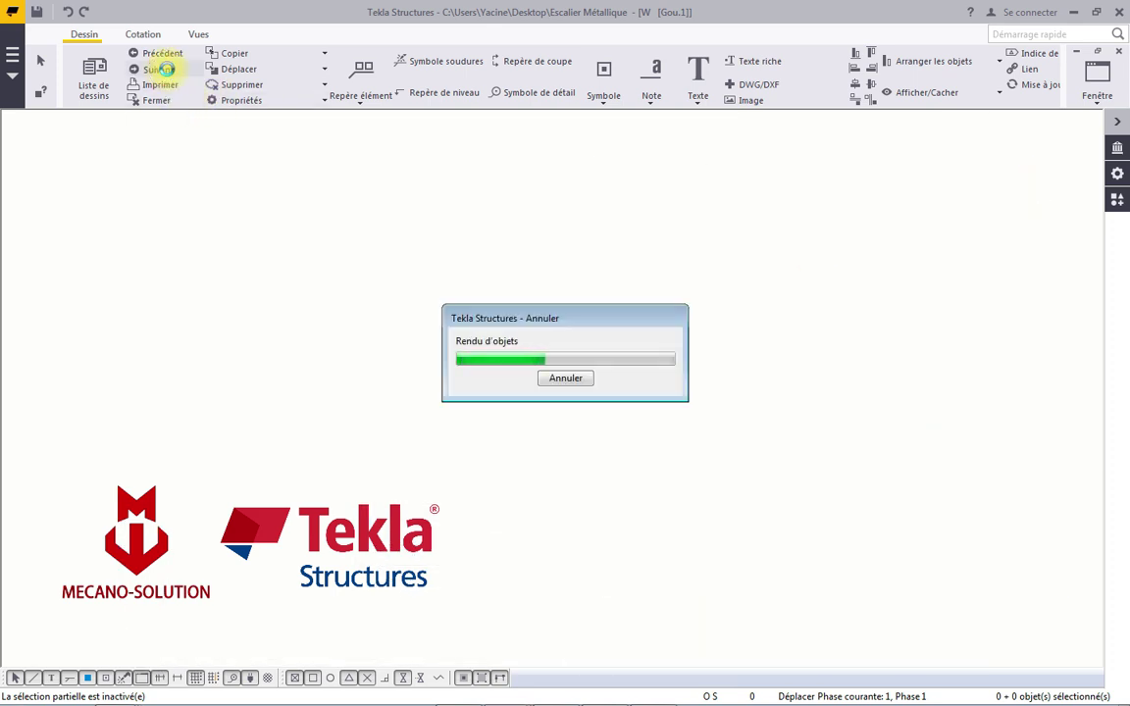
pyautogui.click(165, 71)
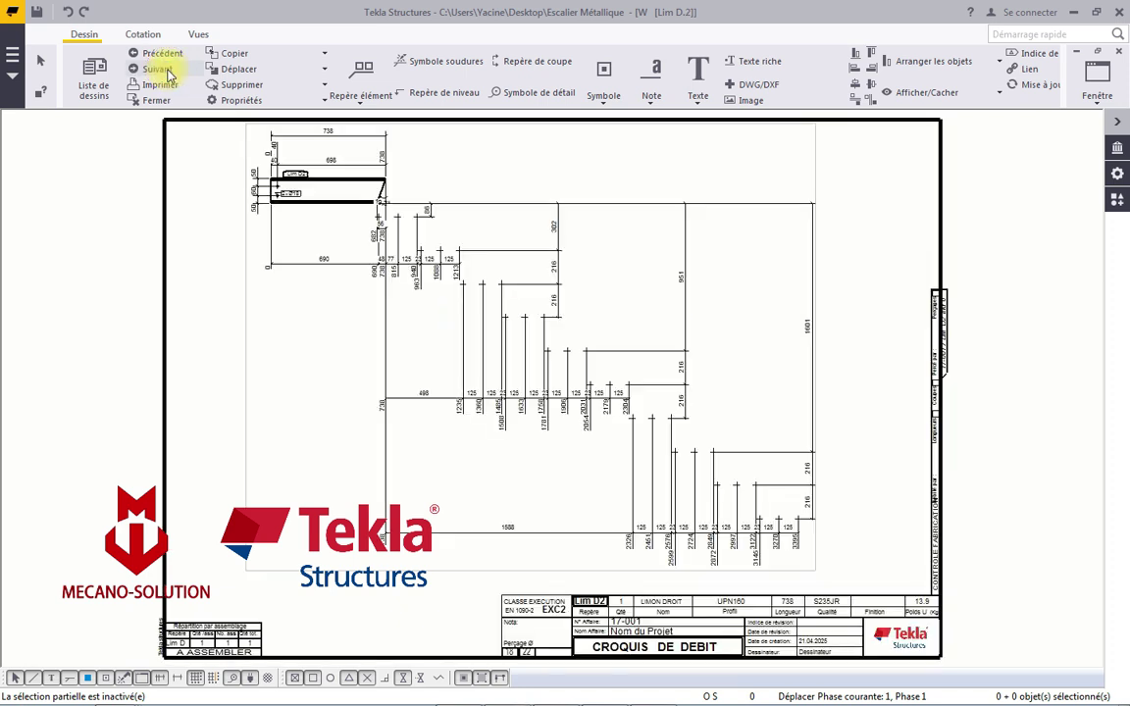
pyautogui.click(167, 74)
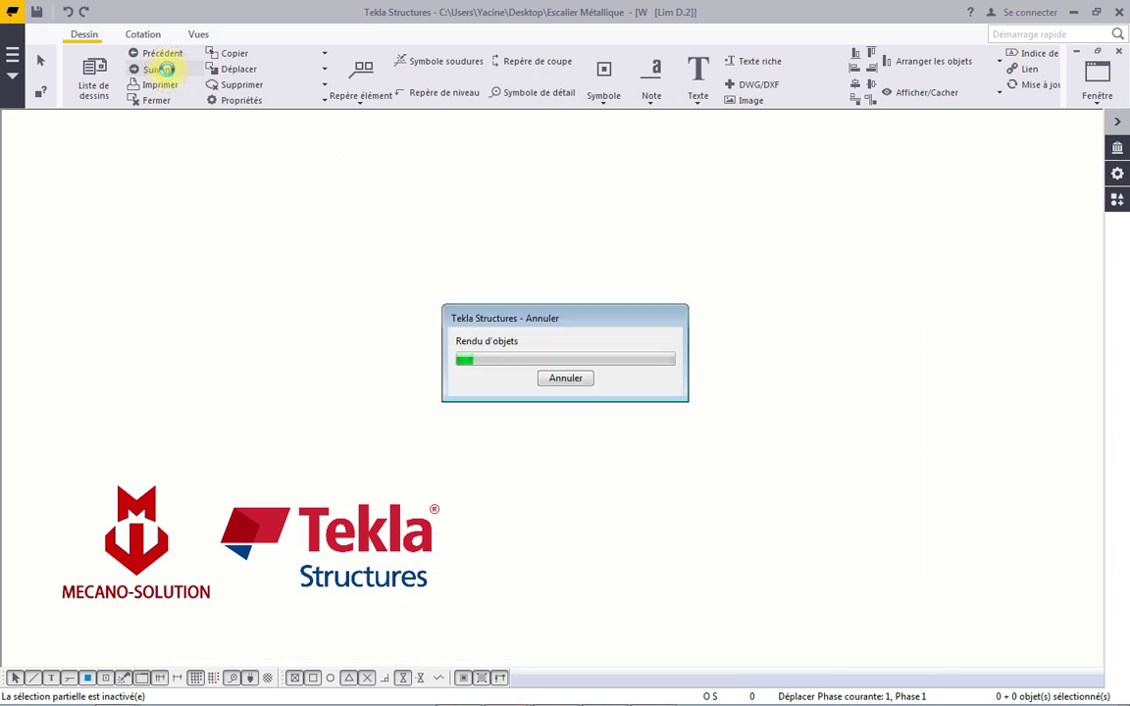
pyautogui.click(168, 73)
pyautogui.click(167, 73)
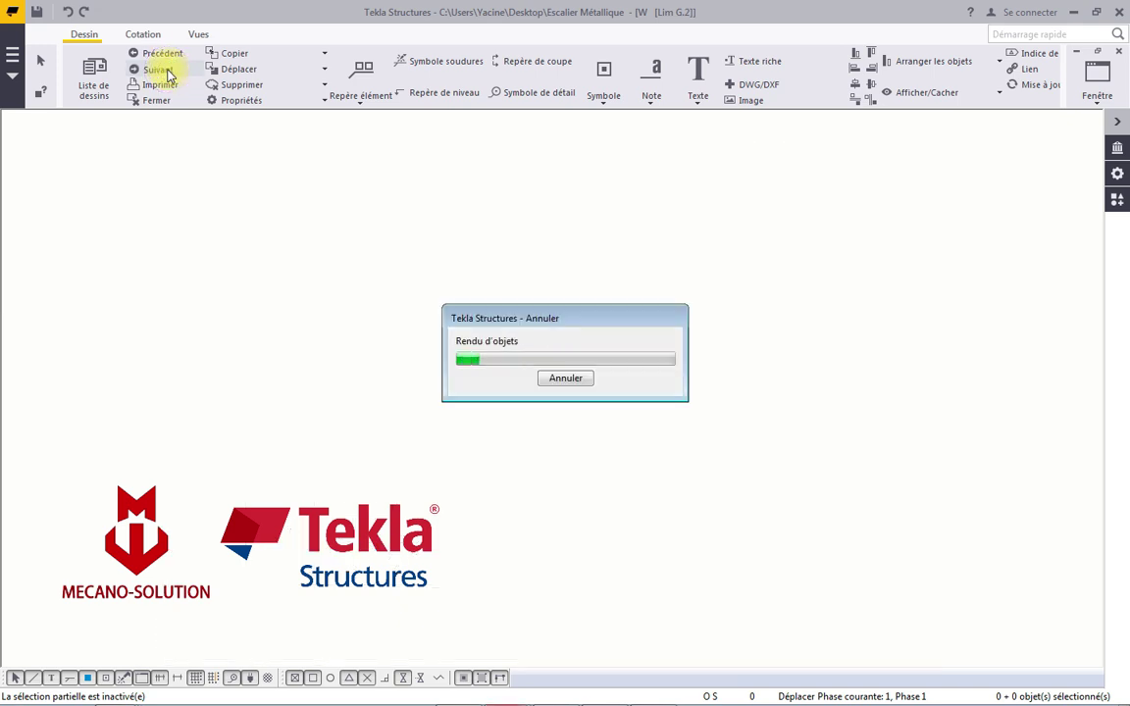
pyautogui.click(168, 73)
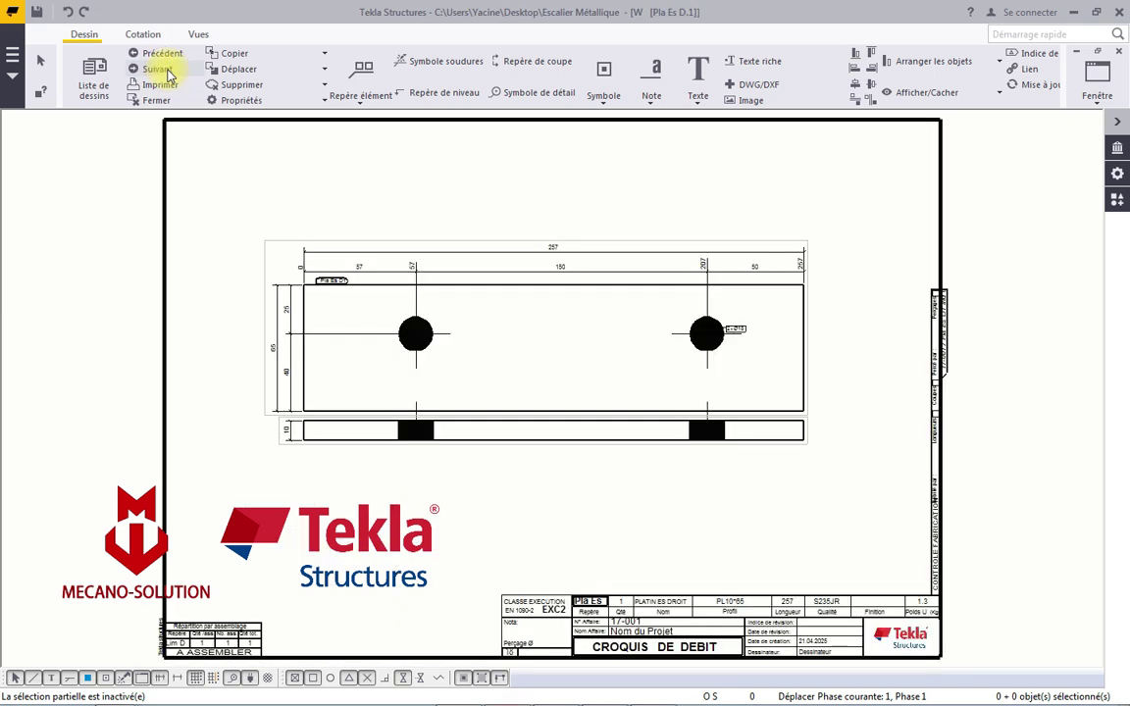
pyautogui.click(168, 73)
pyautogui.click(168, 74)
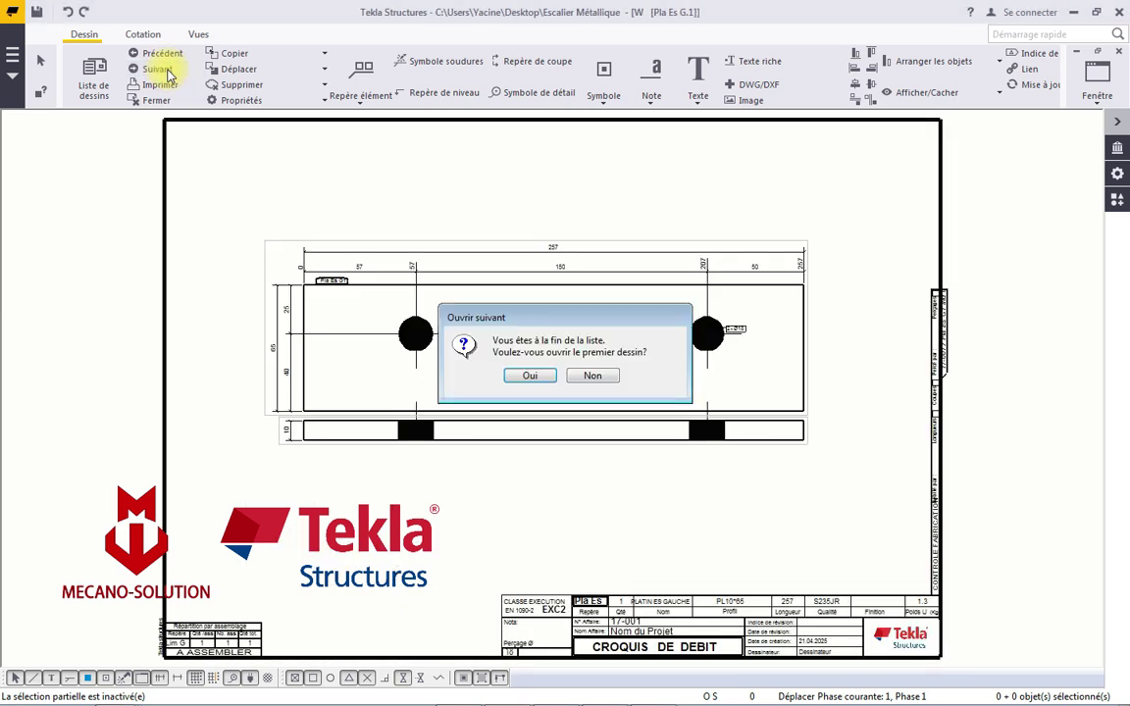
pyautogui.click(525, 382)
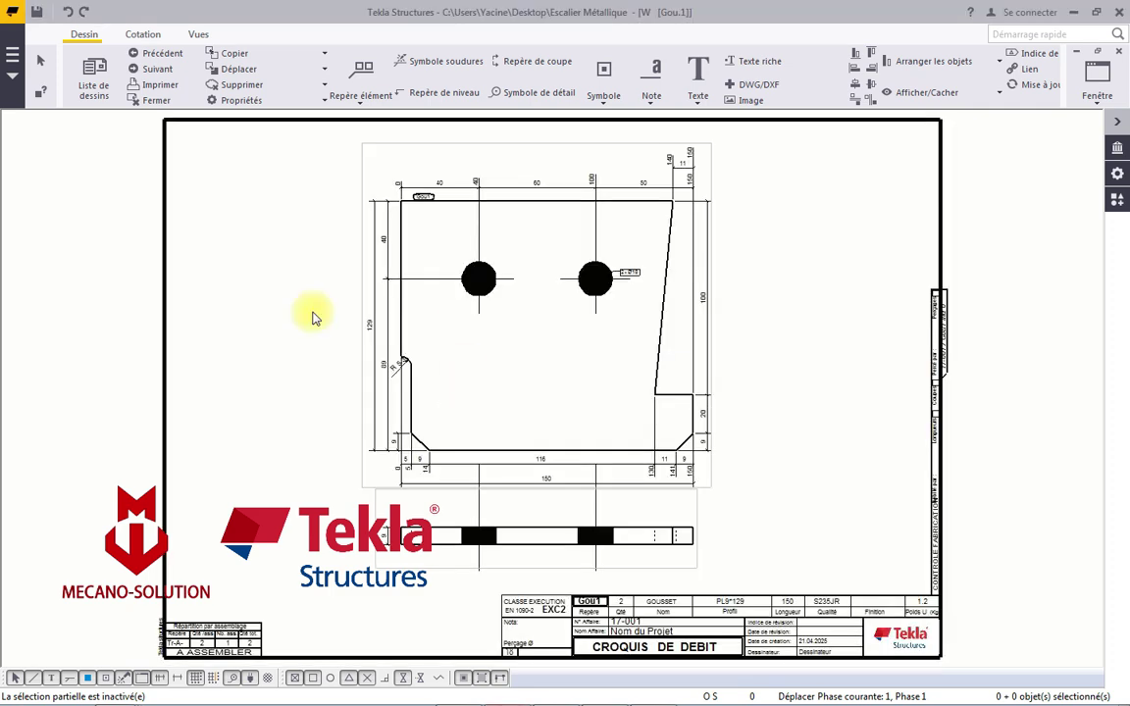
pyautogui.click(85, 95)
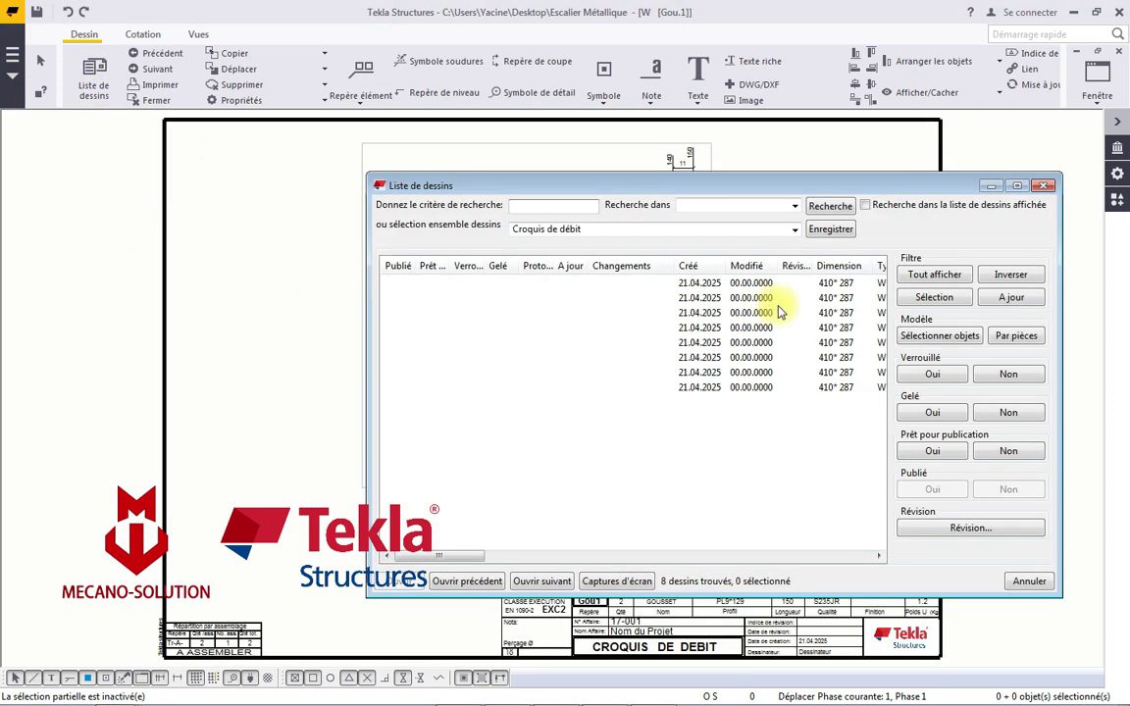
# Filter the drawing list to Croquis d'assemblage and open the first assembly drawing.
pyautogui.click(793, 231)
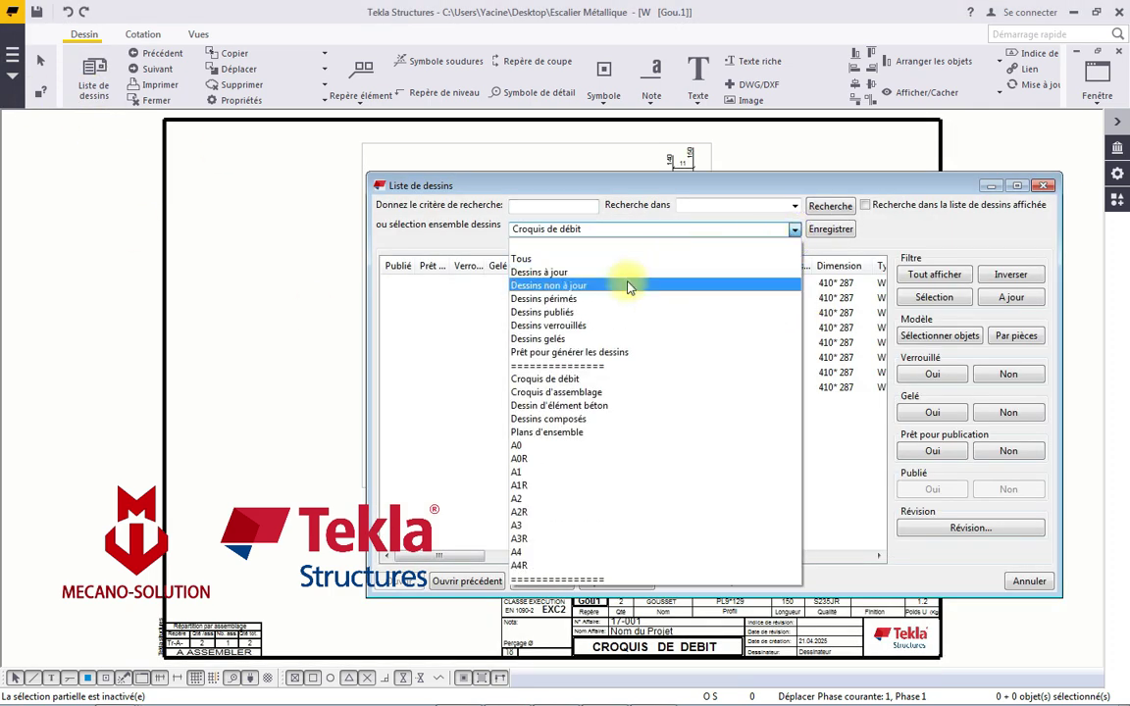
pyautogui.click(602, 395)
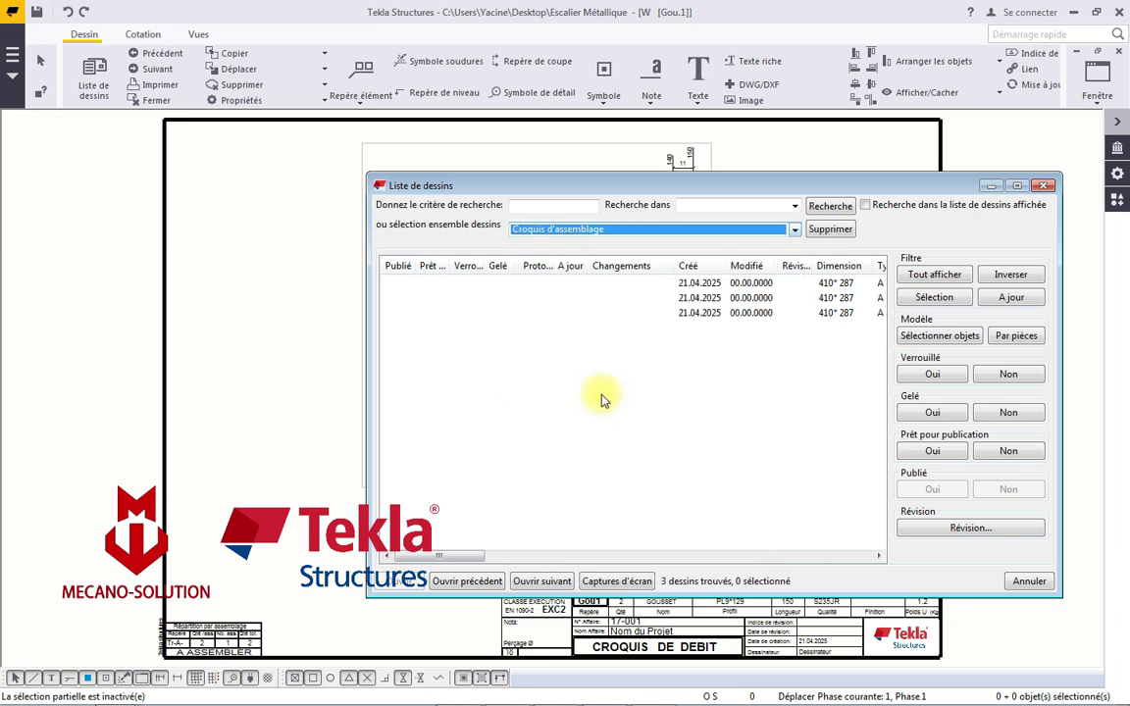
pyautogui.doubleClick(712, 282)
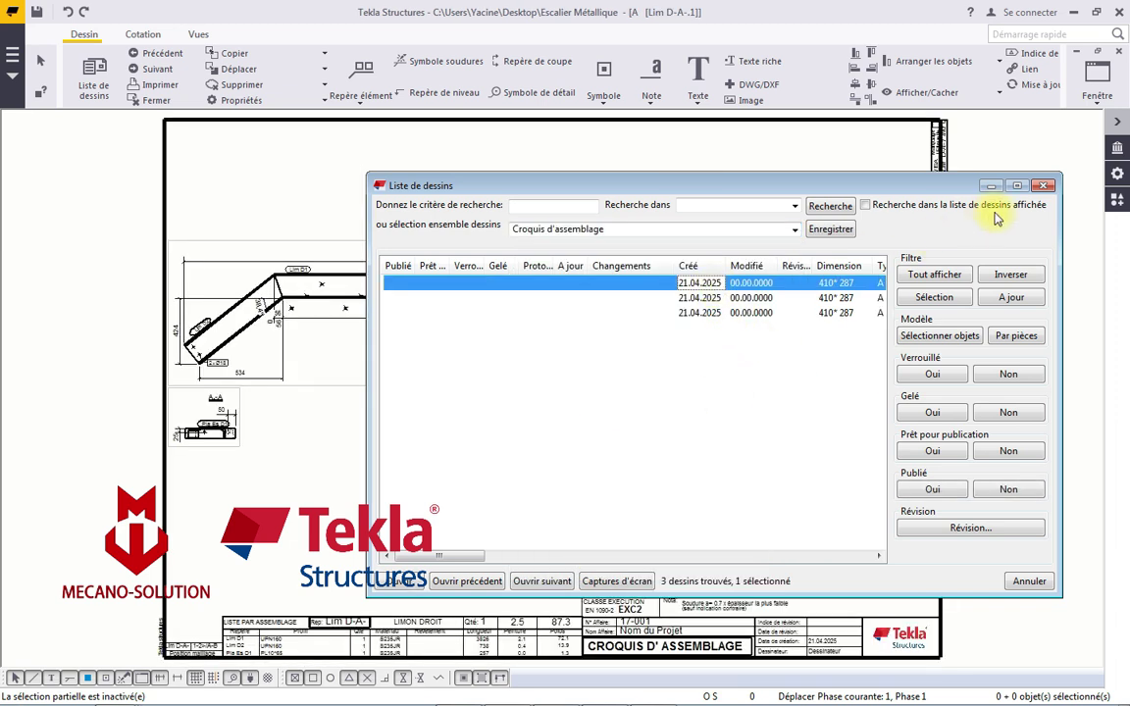
pyautogui.click(1046, 187)
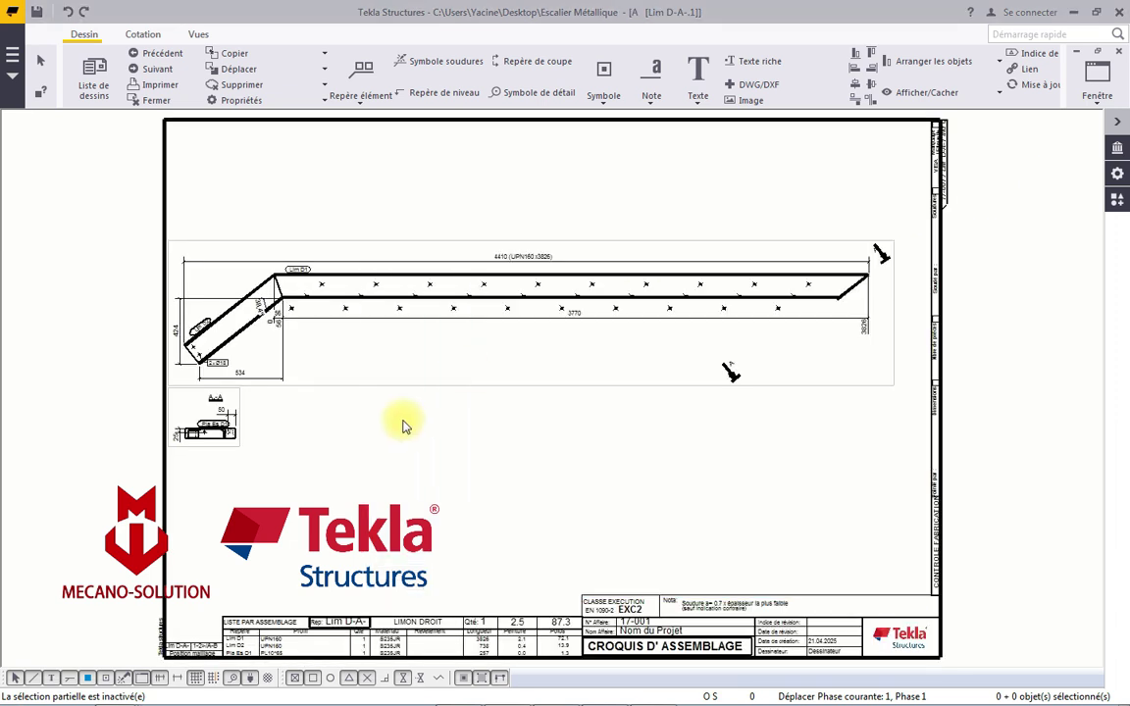
# Page through the three assembly drawings back to the first, then close the drawing.
pyautogui.click(159, 70)
pyautogui.click(159, 71)
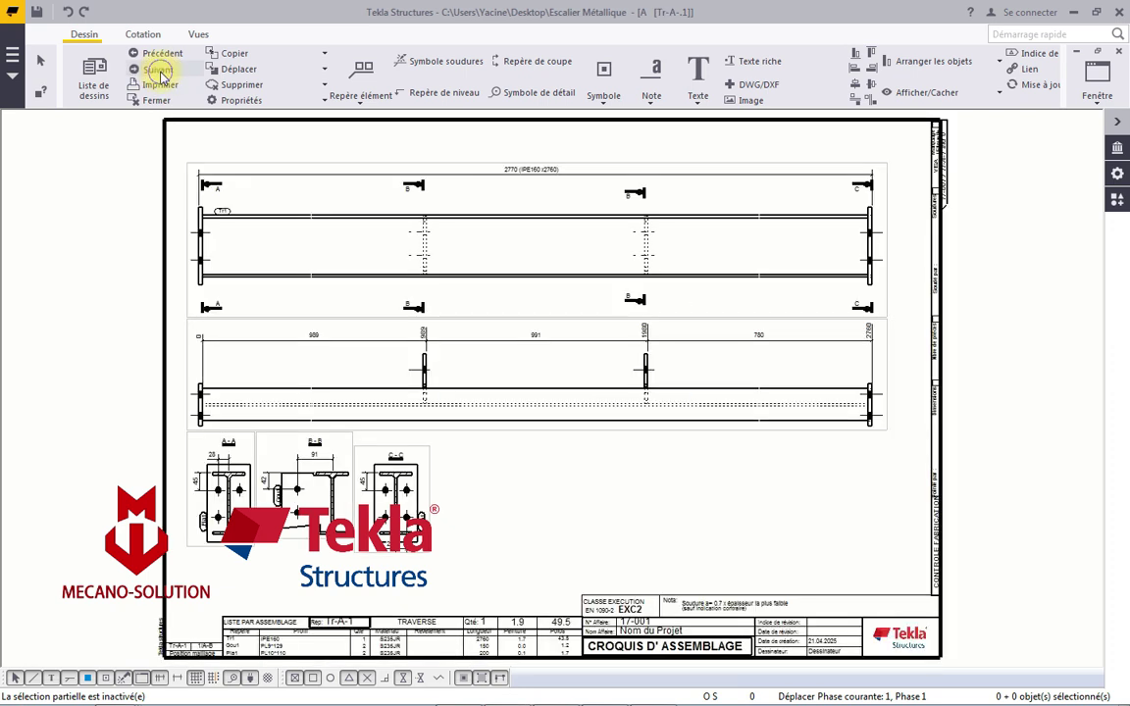
pyautogui.click(159, 70)
pyautogui.click(544, 379)
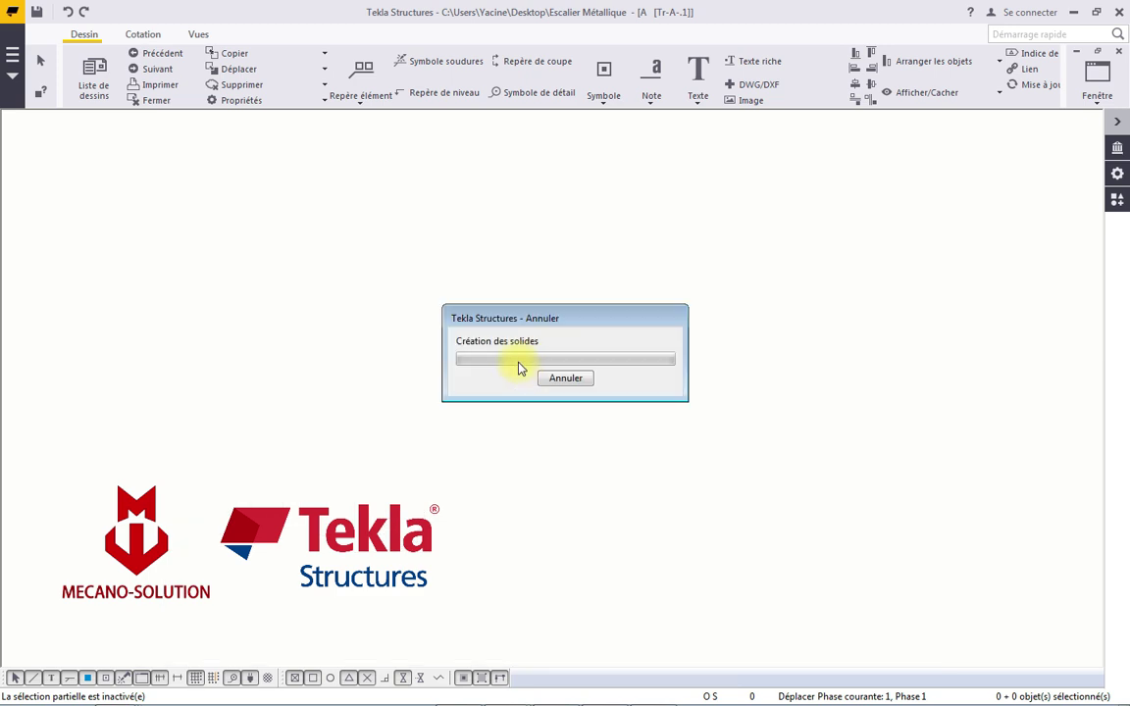
pyautogui.click(159, 101)
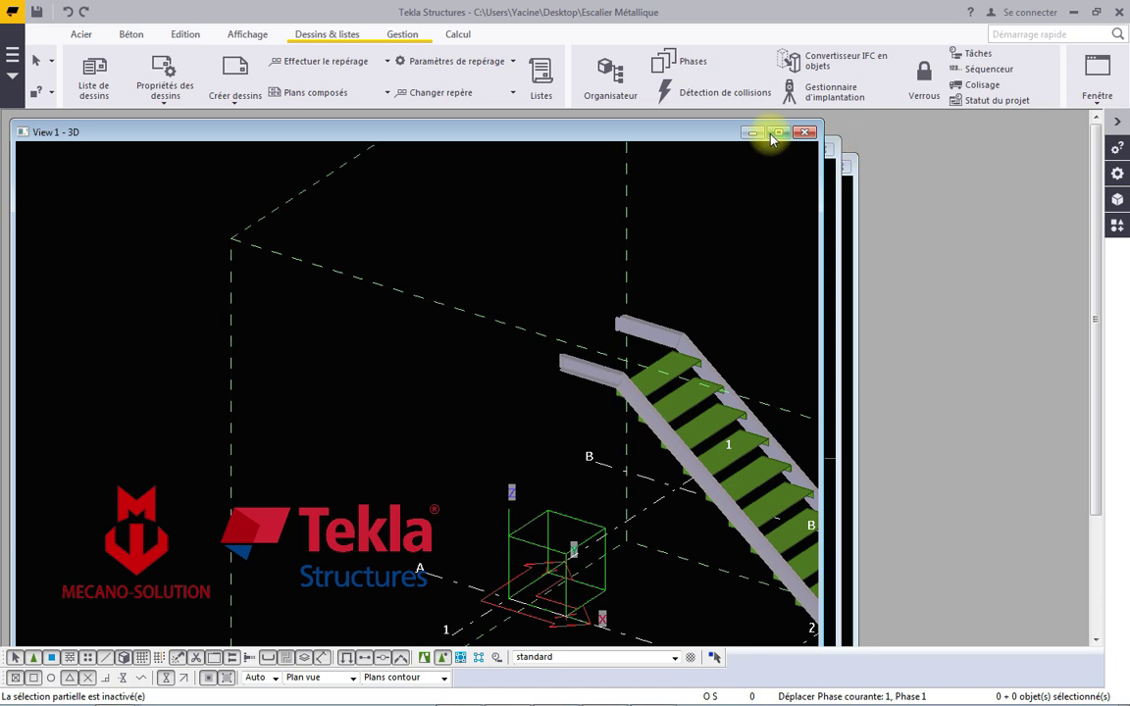
# In the maximized 3D view, switch off the POTEAU, TRAVERSE and PLATINE object-group filter rules.
pyautogui.click(775, 132)
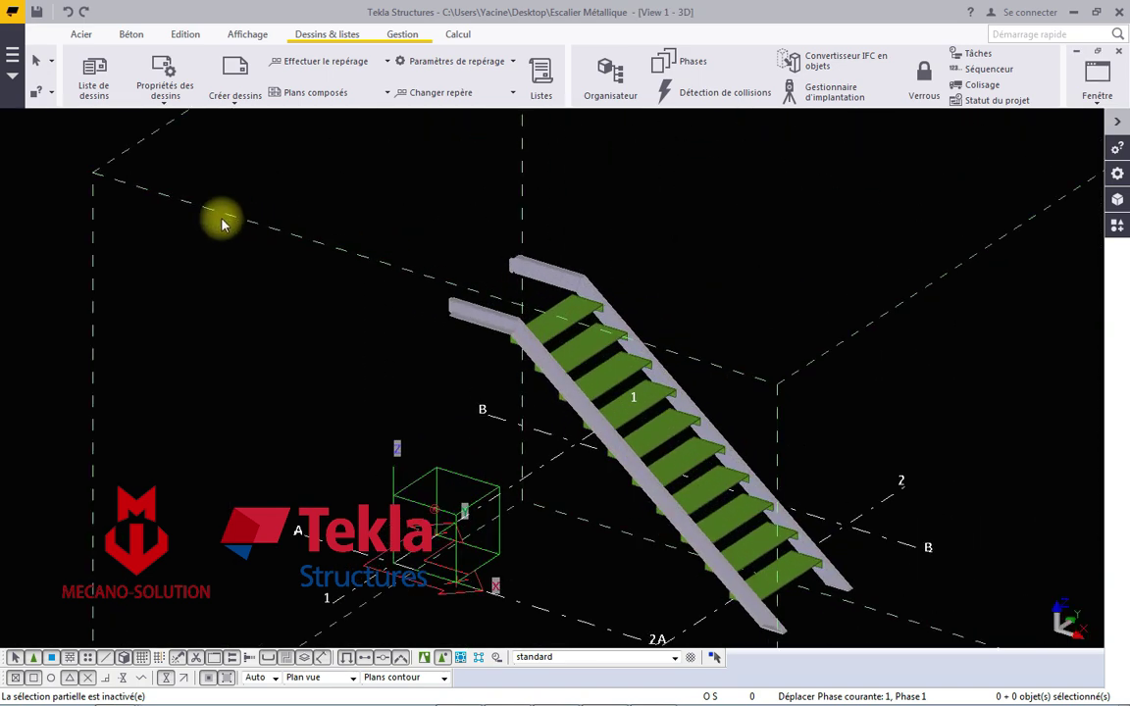
pyautogui.doubleClick(732, 323)
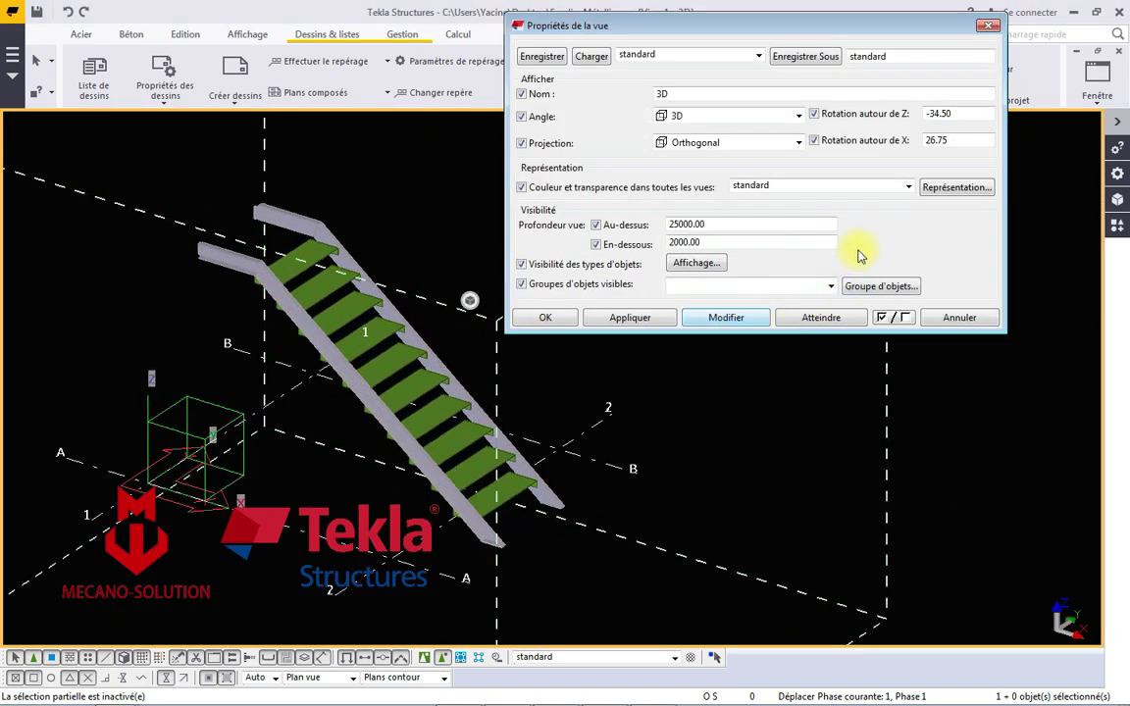
pyautogui.click(881, 287)
pyautogui.click(534, 376)
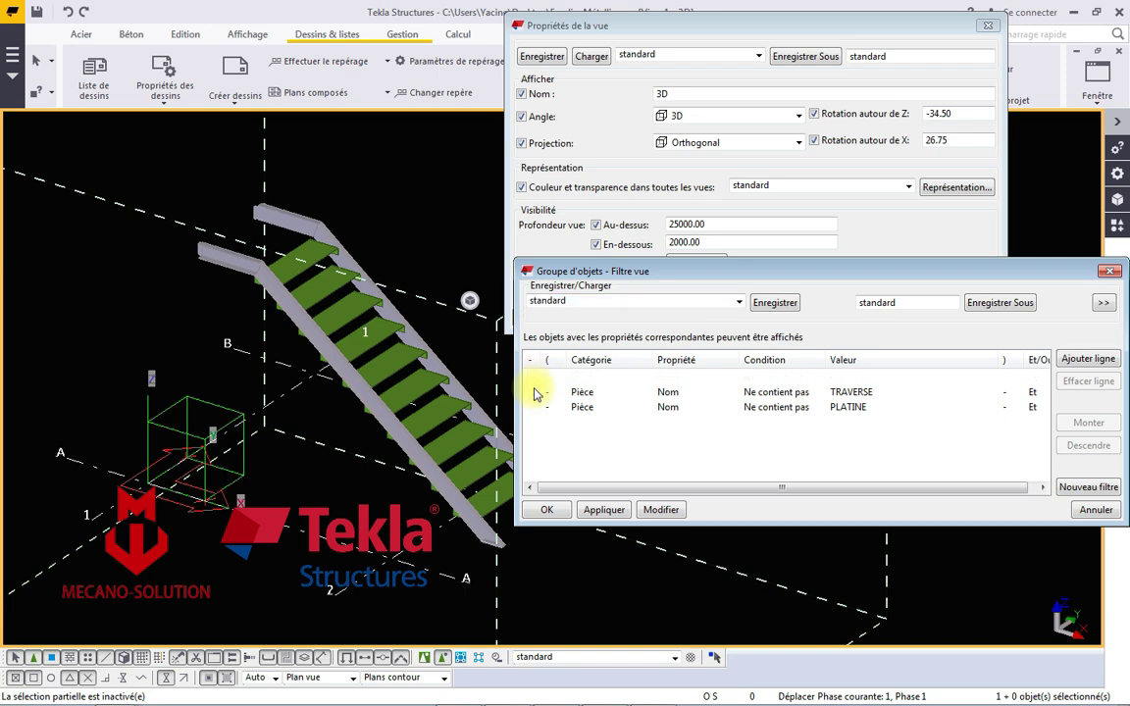
pyautogui.click(533, 392)
pyautogui.click(534, 406)
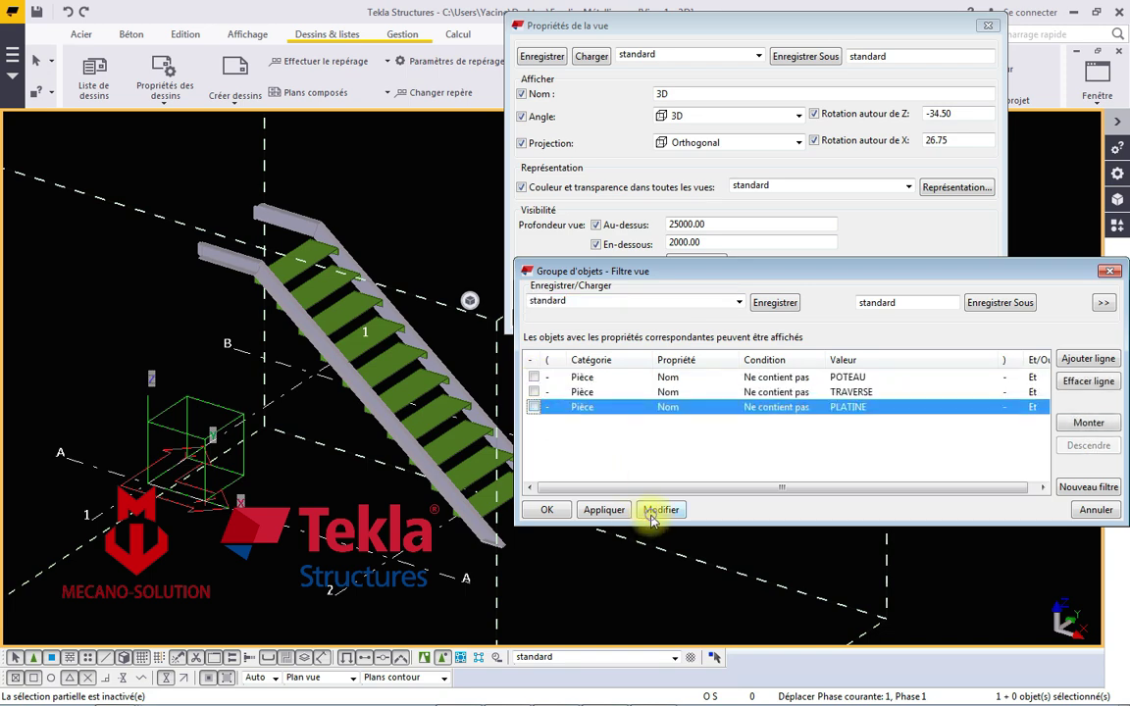
pyautogui.click(654, 515)
pyautogui.click(546, 510)
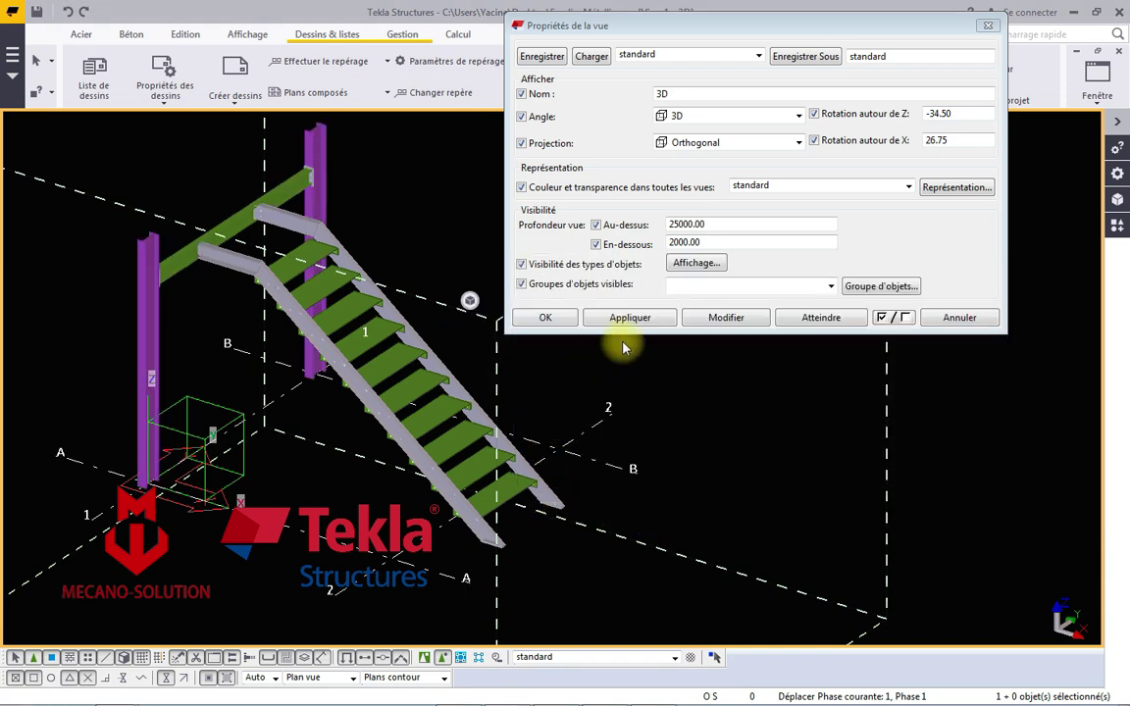
# Apply the view settings so the columns and crossbeam reappear around the stair.
pyautogui.click(629, 320)
pyautogui.click(546, 316)
pyautogui.scroll(-3, 510, 368)
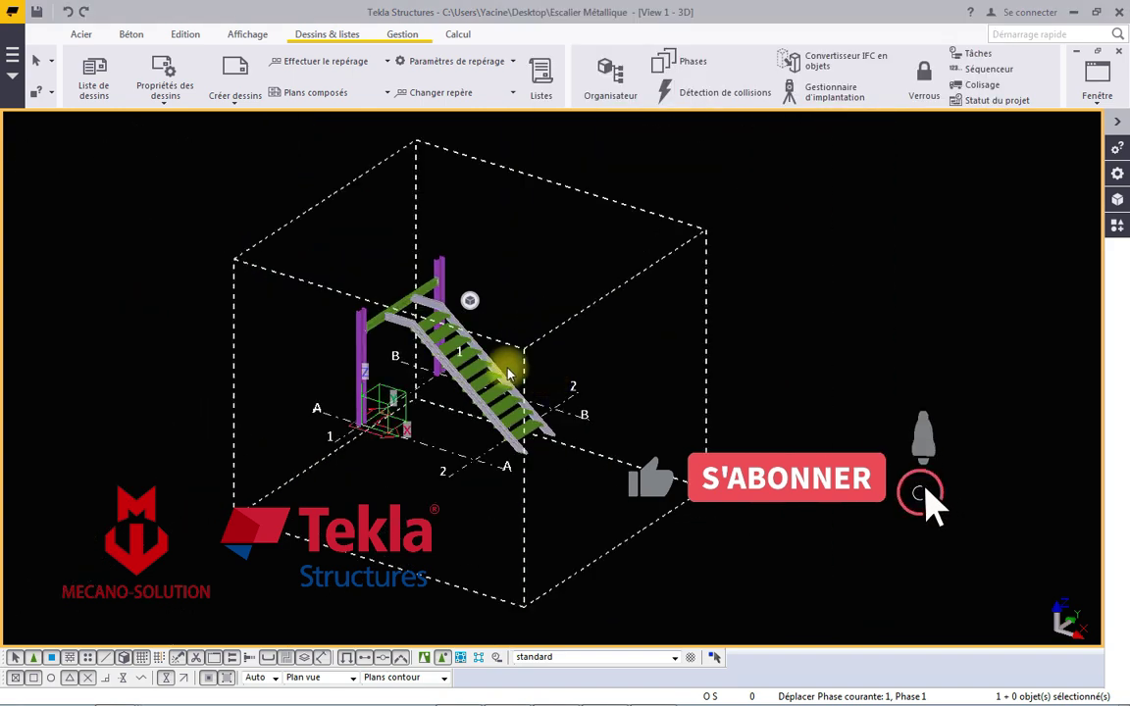
pyautogui.scroll(3, 416, 314)
pyautogui.scroll(-1, 419, 324)
pyautogui.scroll(-1, 420, 324)
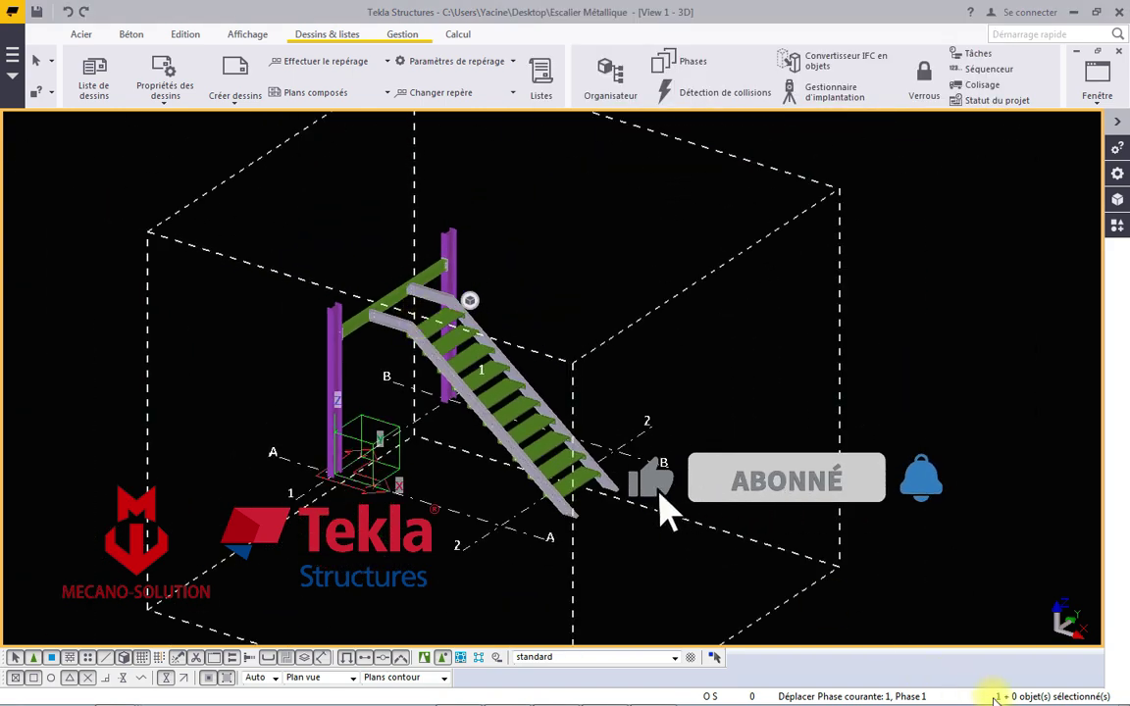